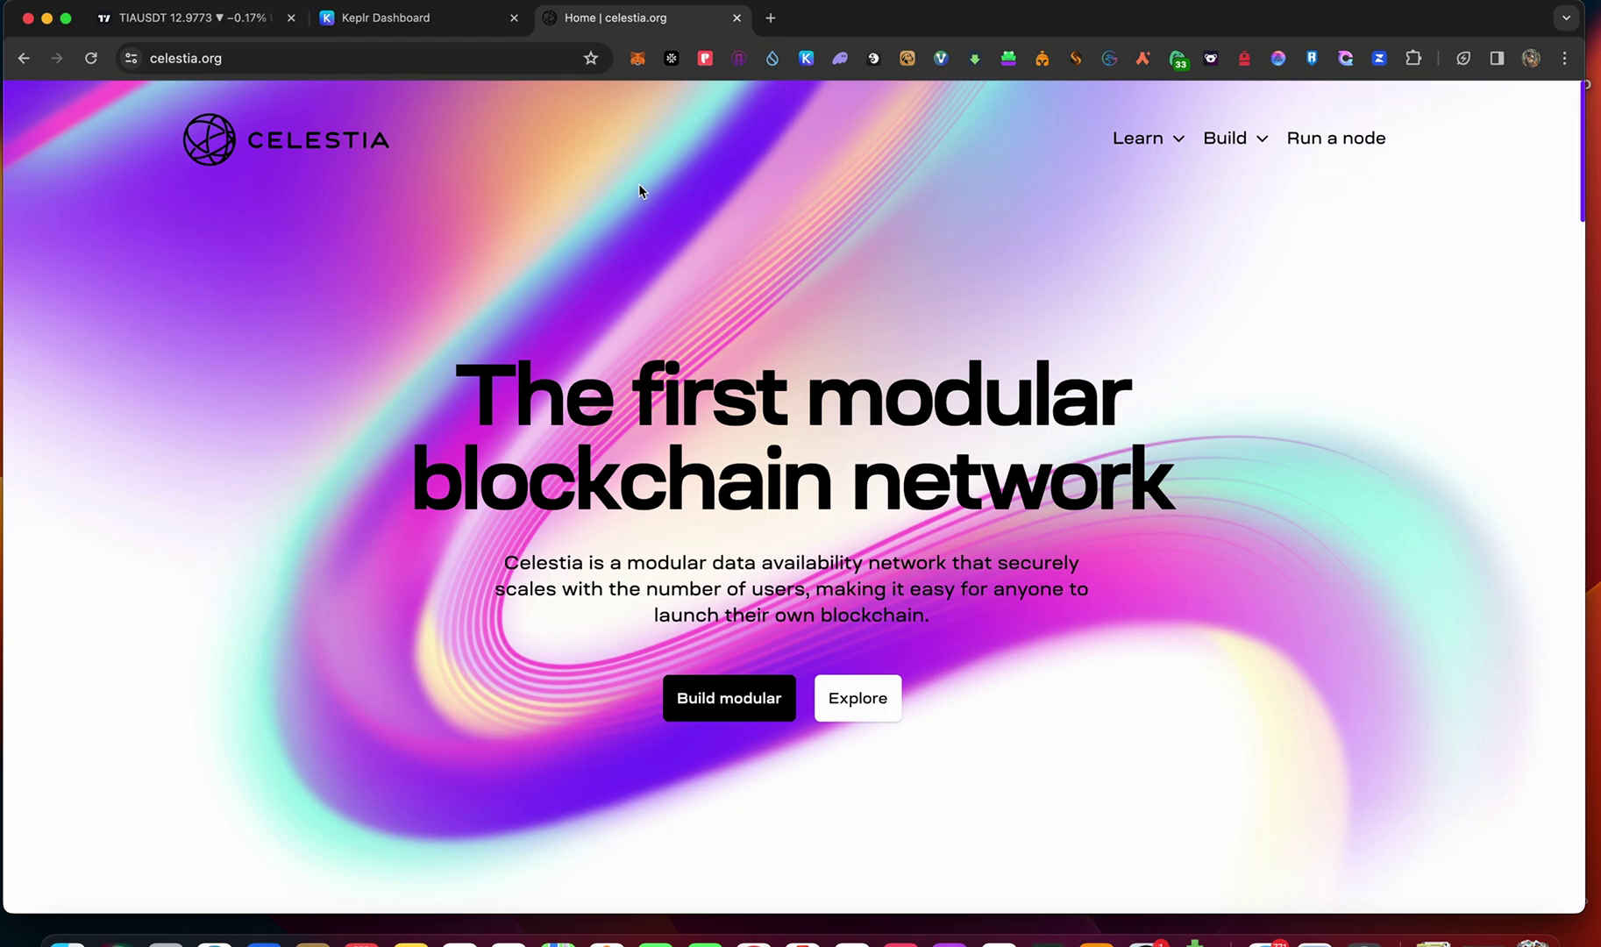
Switch to the TIA/USDT weekly price chart on TradingView.
left_click(200, 18)
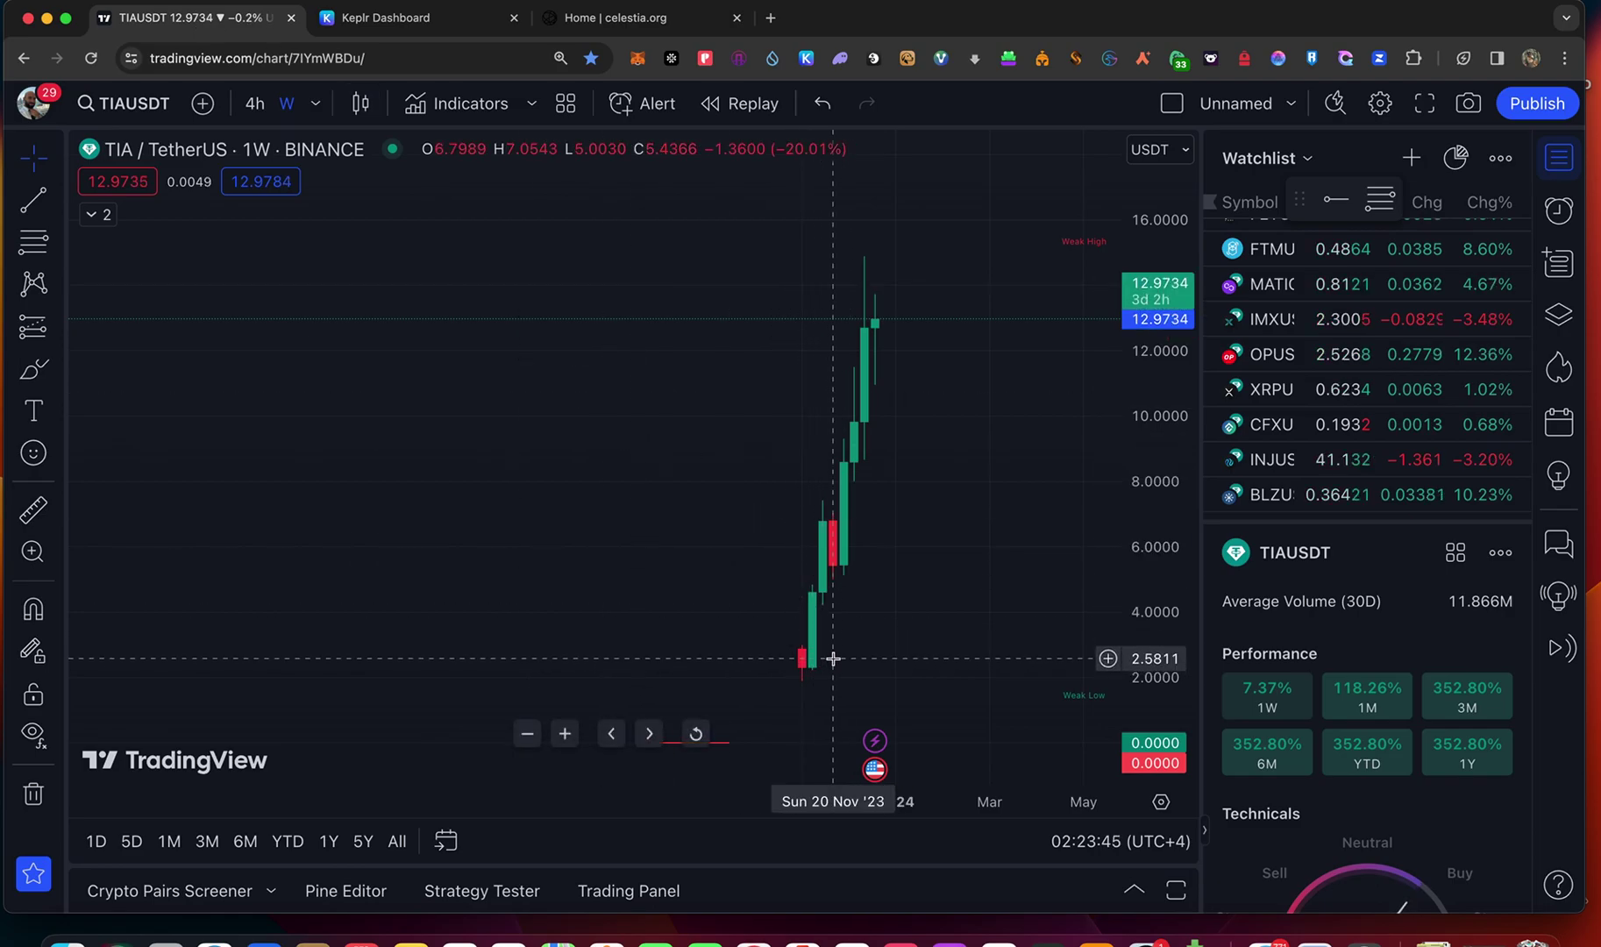
Zoom the weekly TIA chart to November–January candles and bring the Technicals rating into view.
scroll(818, 657, "up", 1)
scroll(802, 654, "up", 2)
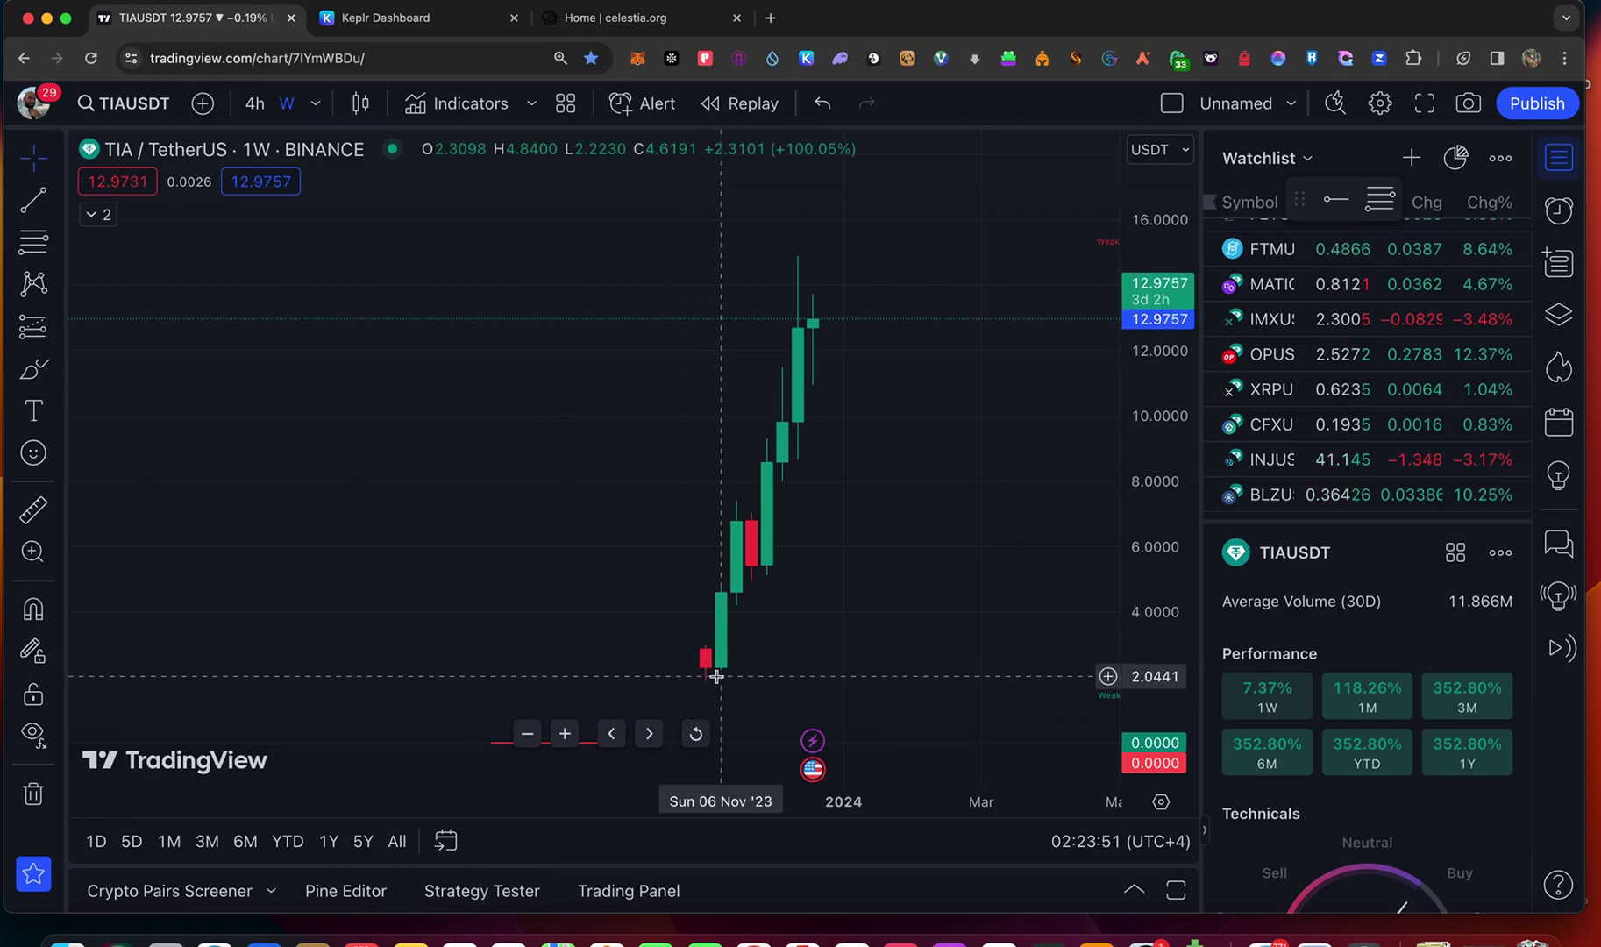
scroll(1331, 842, "down", 2)
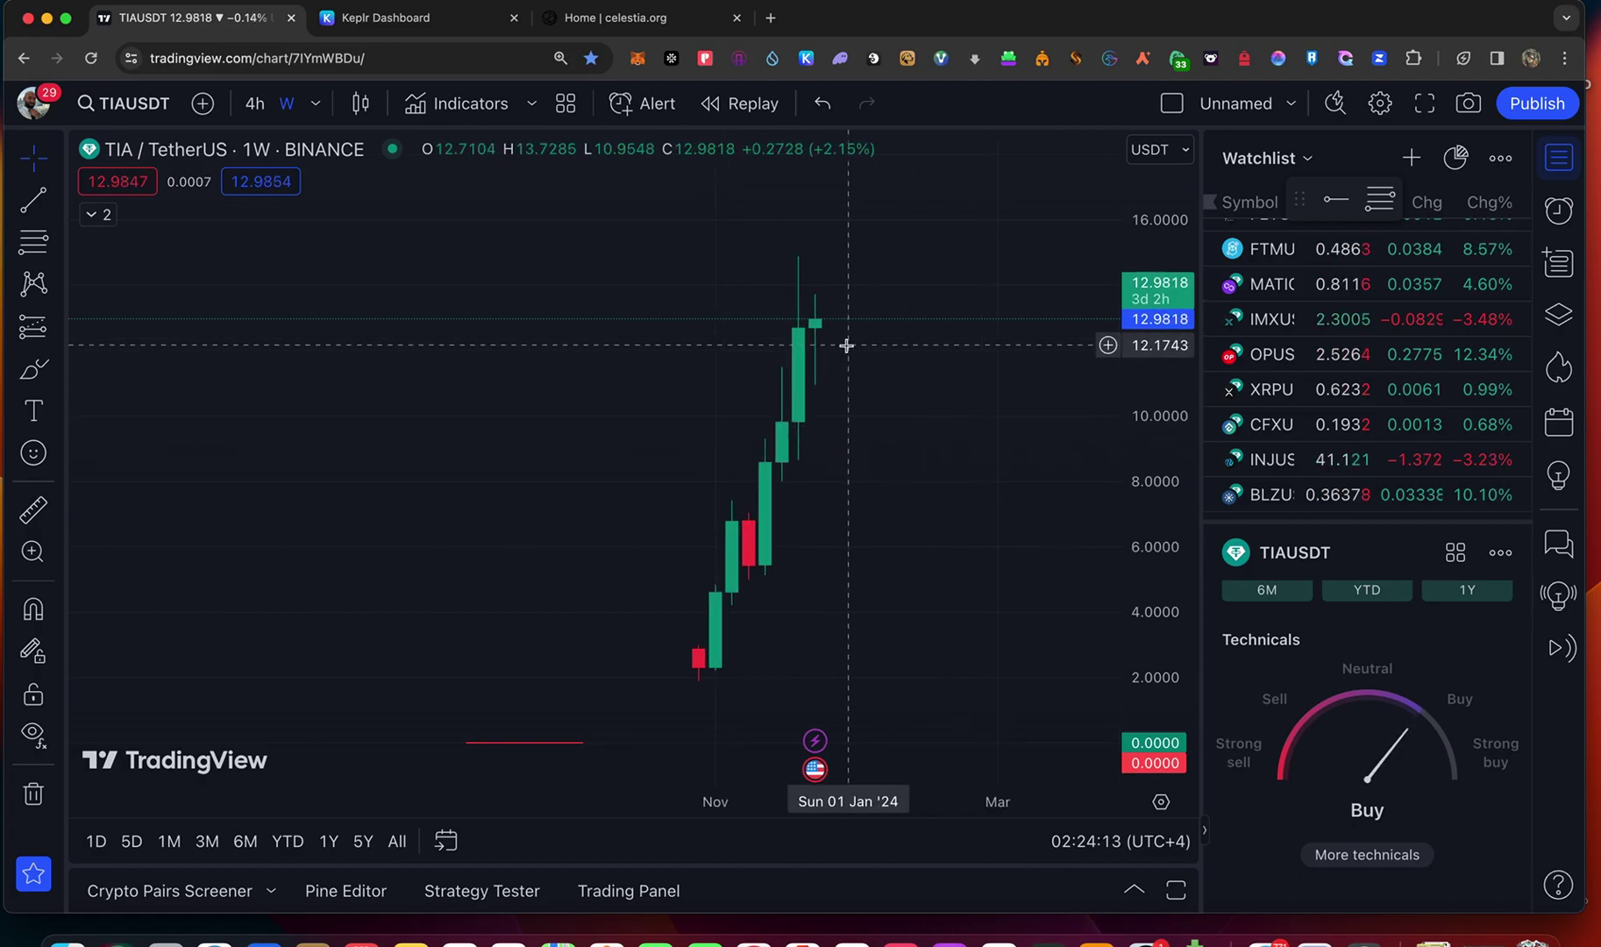
scroll(1001, 380, "right", 3)
scroll(879, 477, "down", 3)
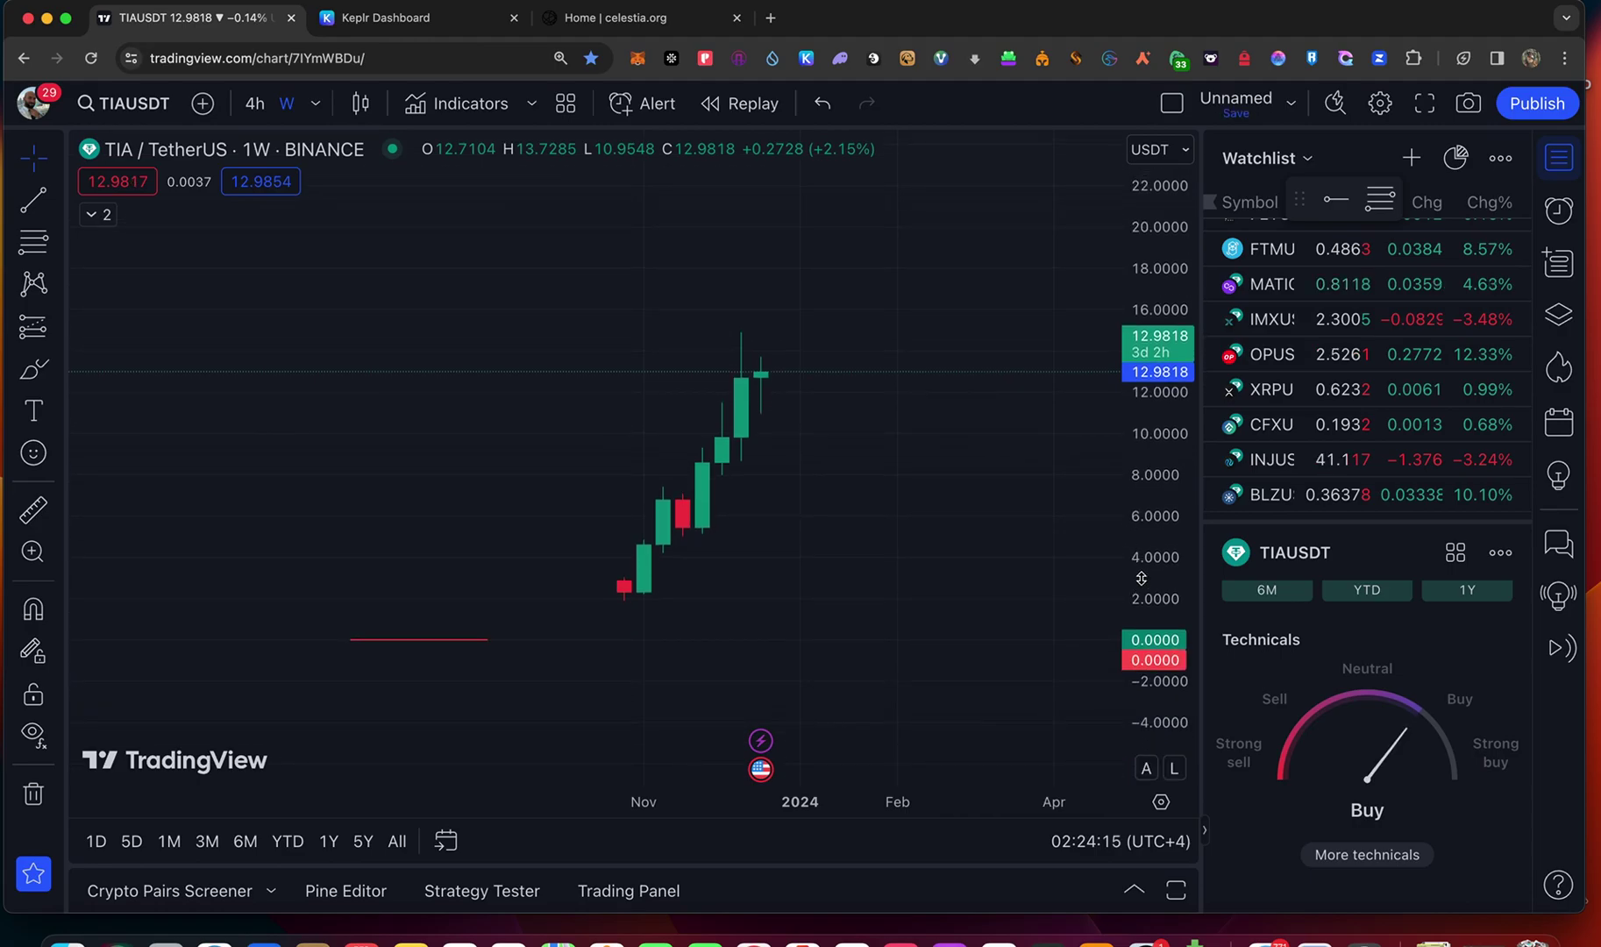
Switch the TIA chart to 1-day candles and zoom in on December's climb, then return to celestia.org.
left_click(315, 102)
left_click(344, 833)
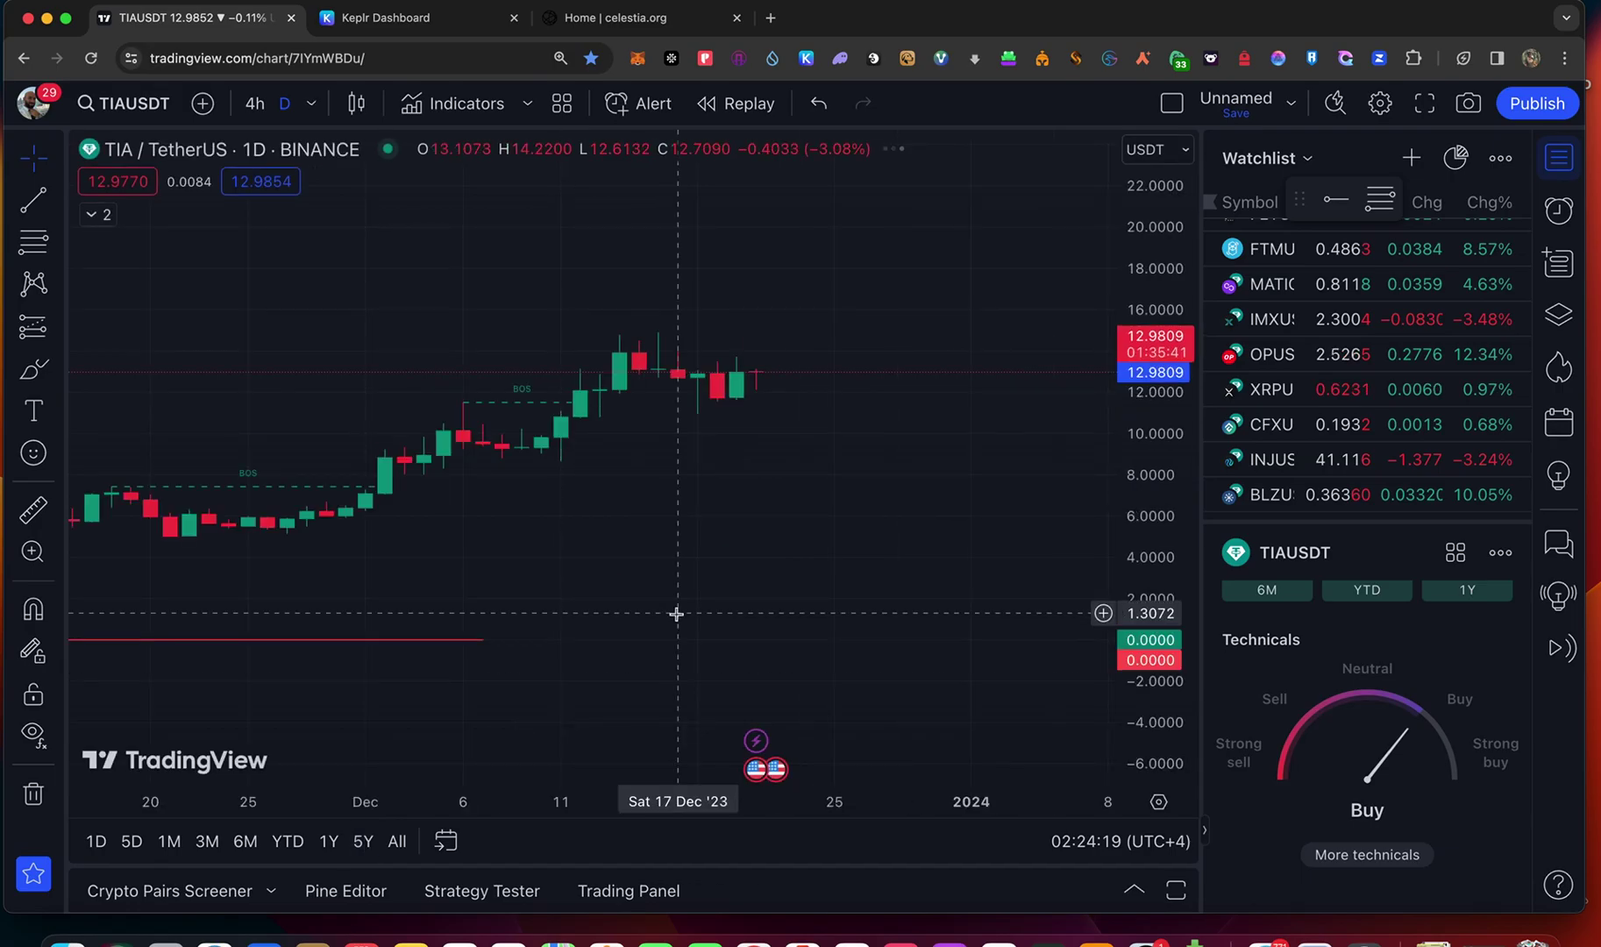
scroll(791, 606, "down", 5)
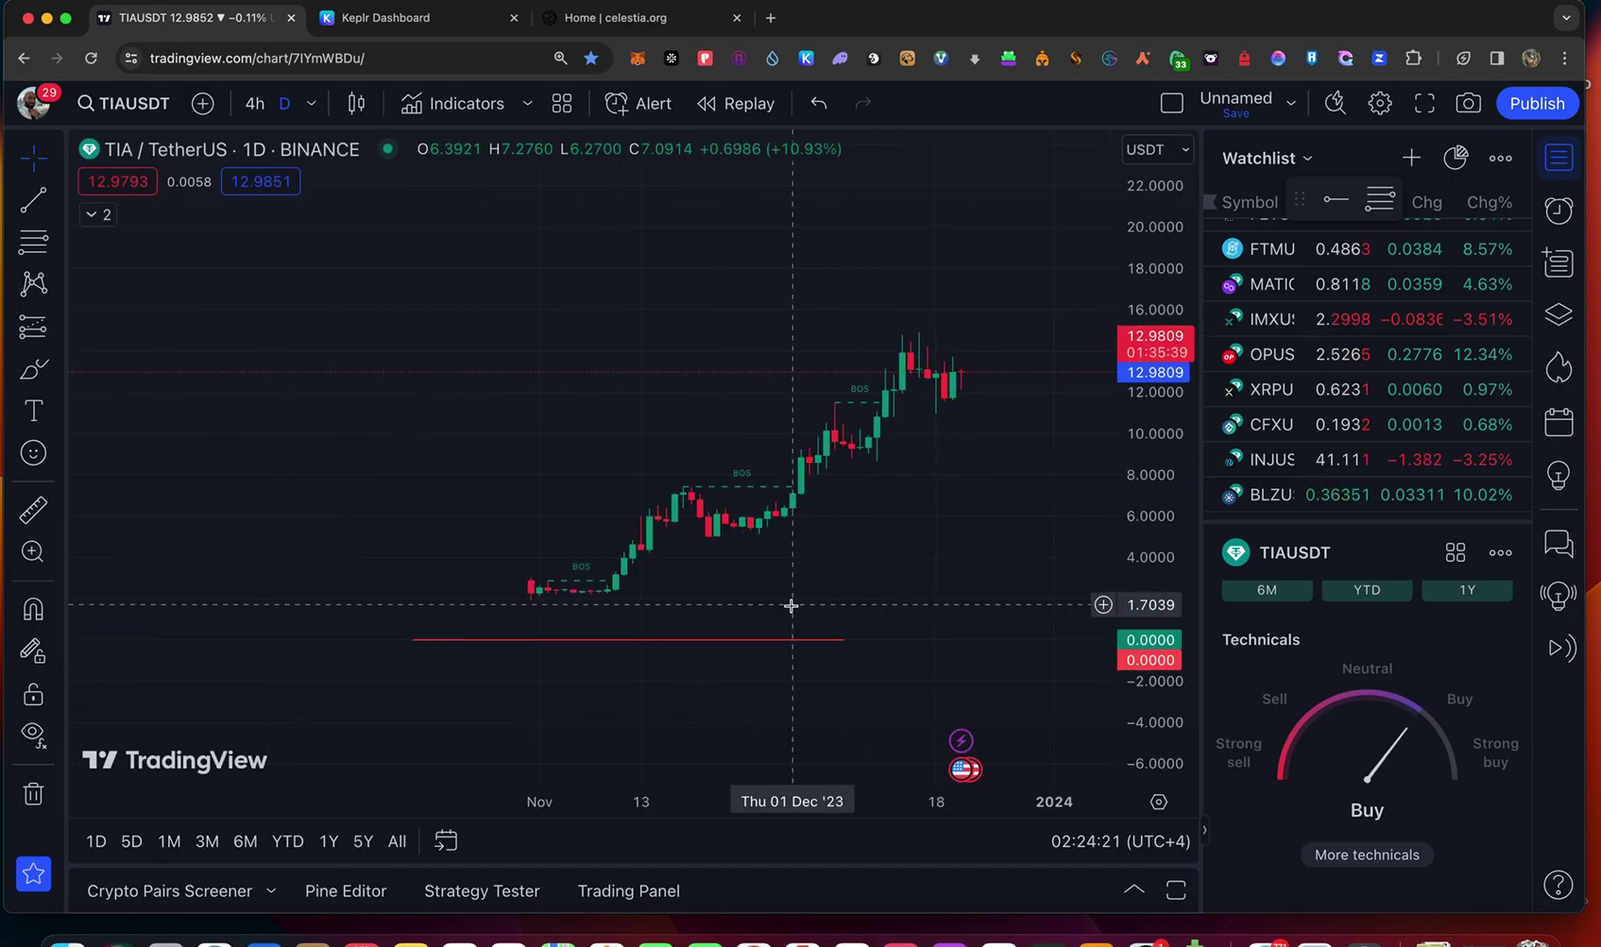
scroll(791, 606, "up", 2)
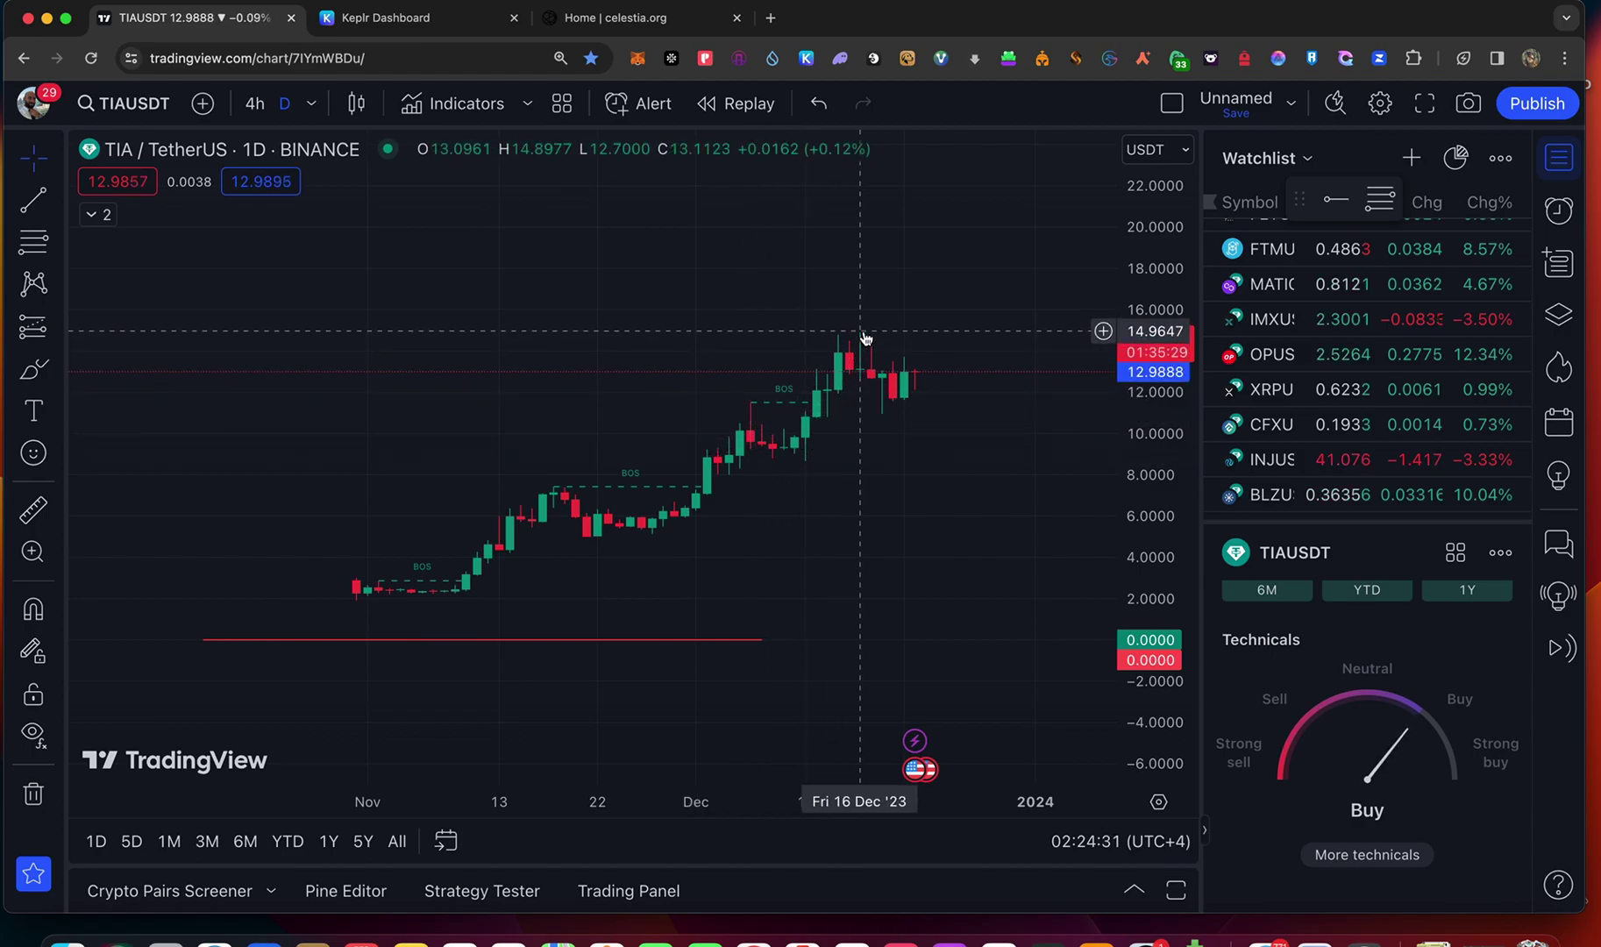
scroll(925, 382, "up", 3)
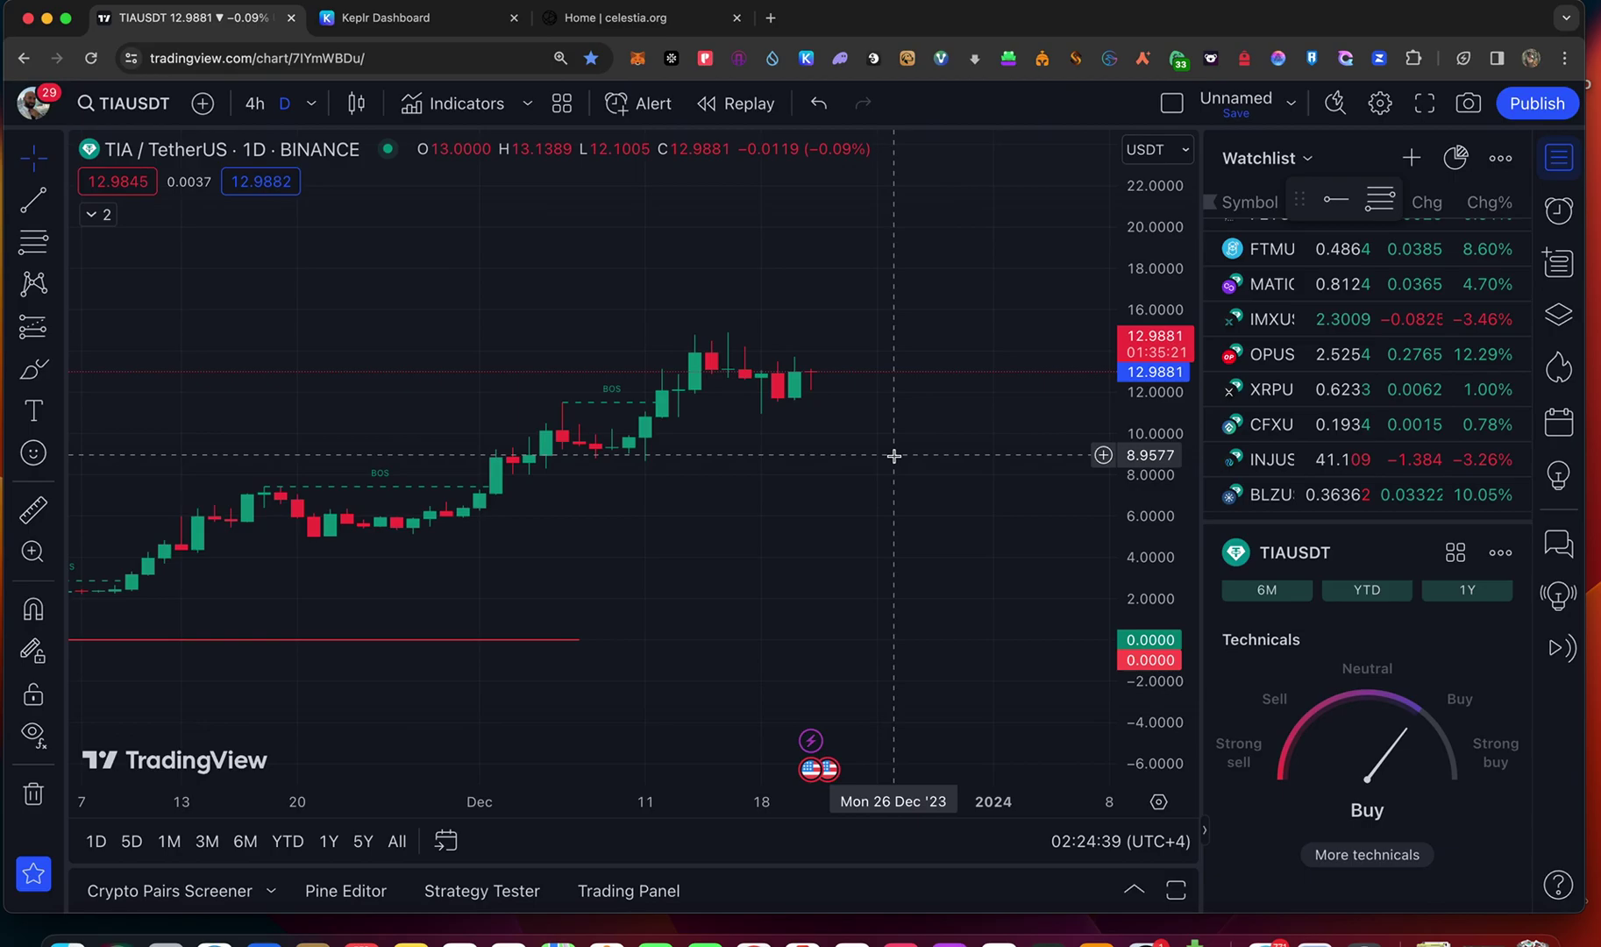
left_click(641, 19)
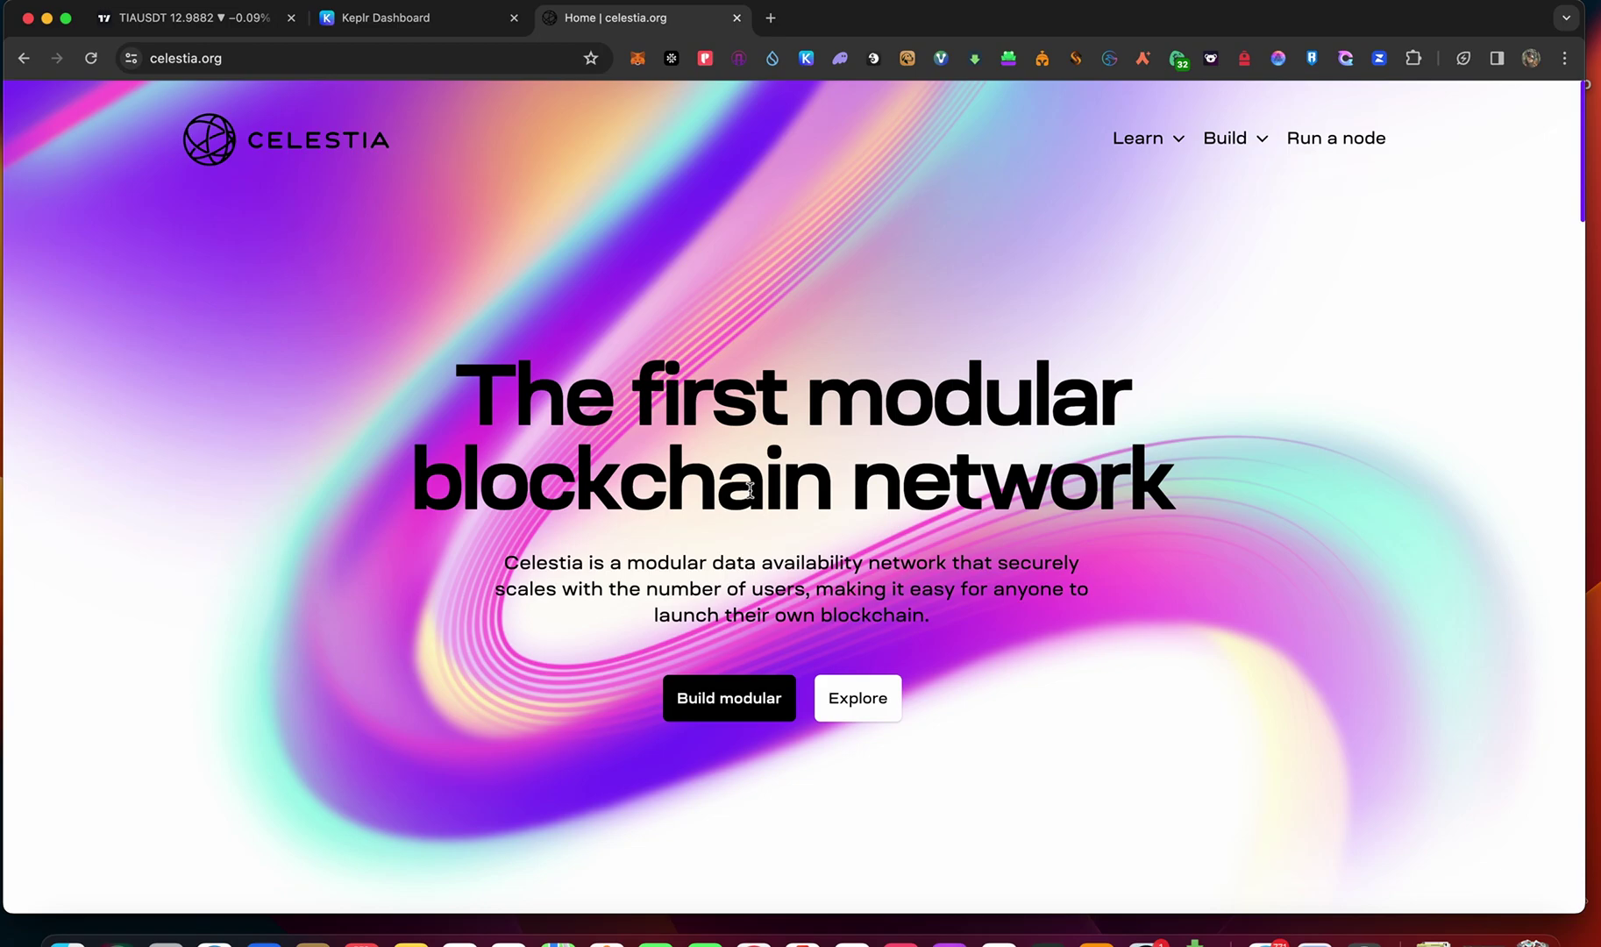
scroll(1147, 592, "down", 6)
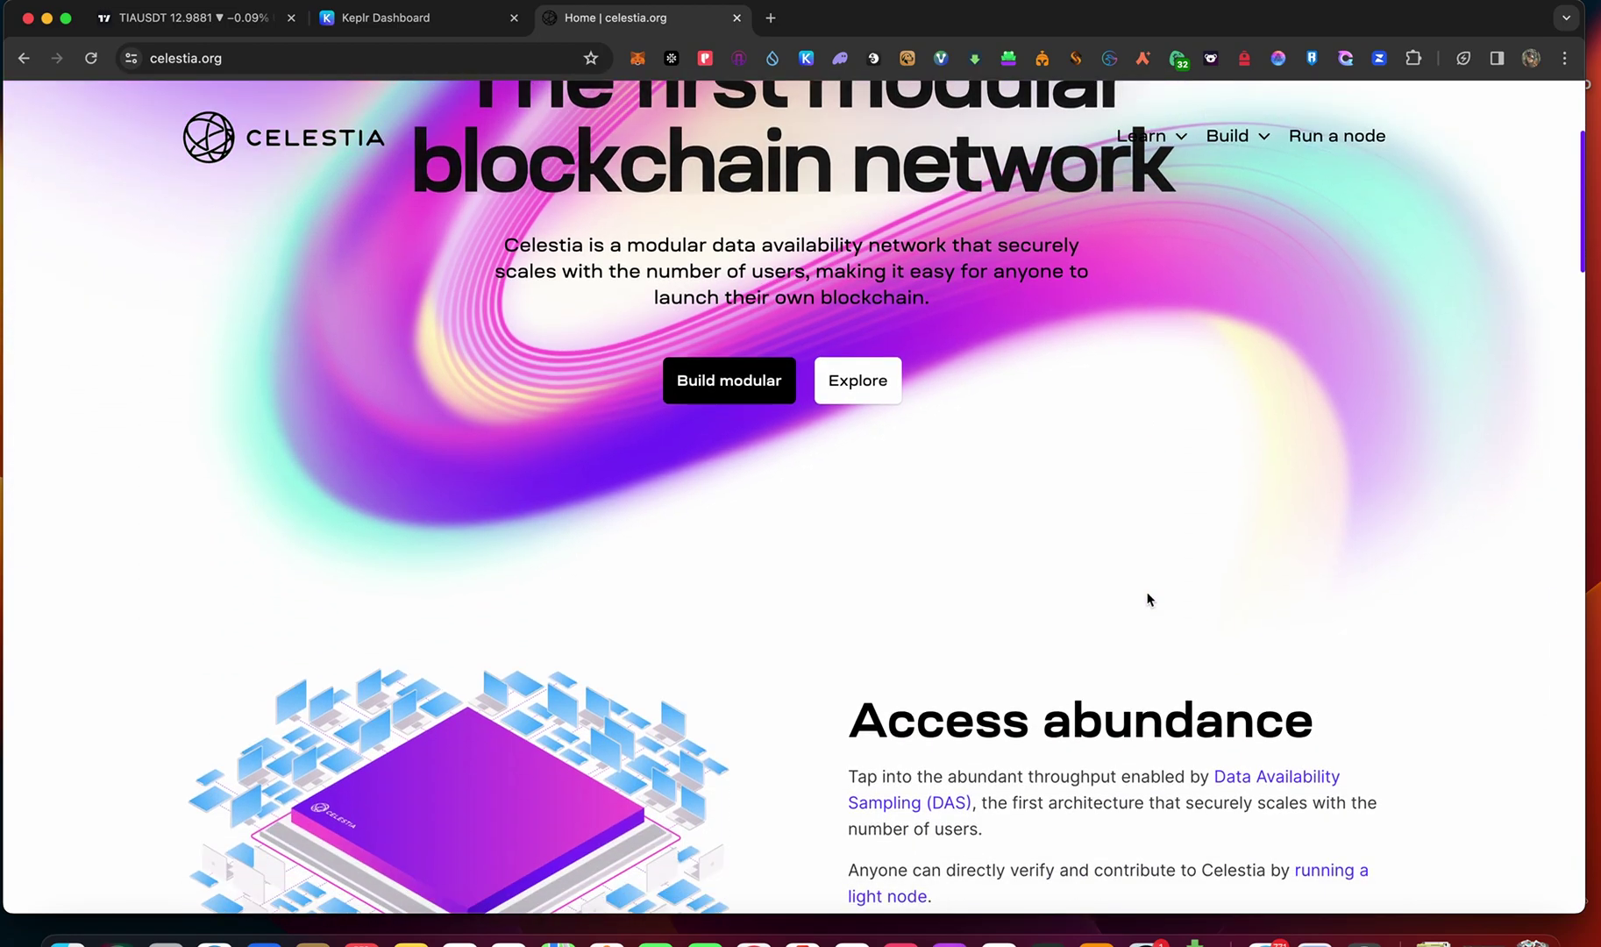
scroll(1147, 599, "down", 1)
scroll(1147, 599, "down", 3)
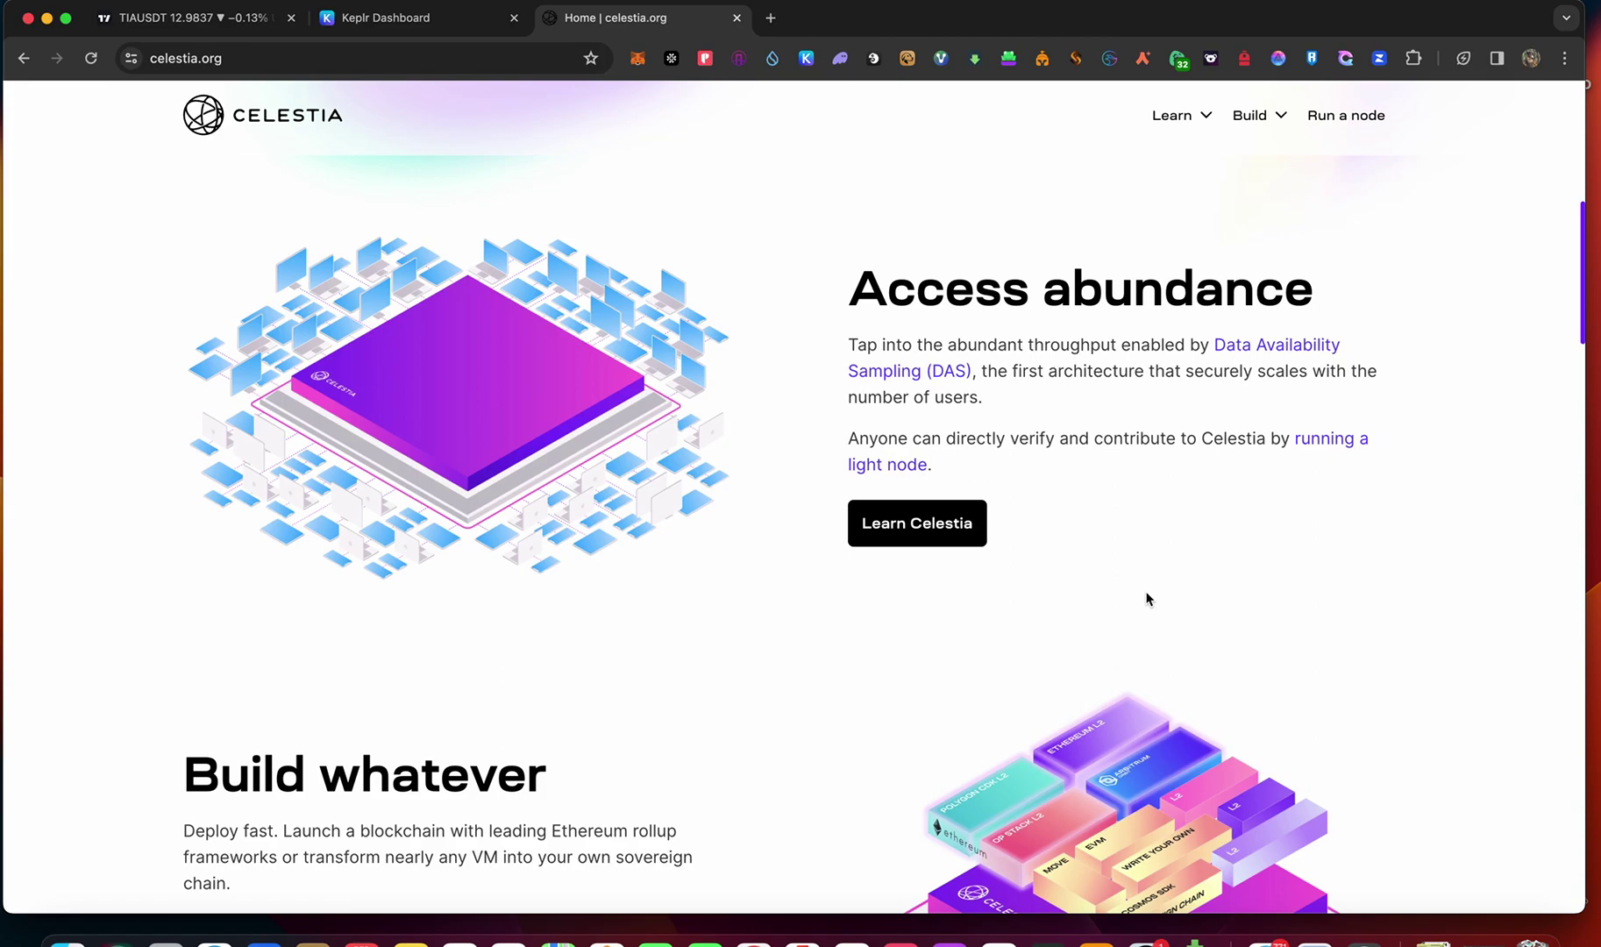
scroll(1147, 599, "down", 1)
scroll(1147, 599, "down", 2)
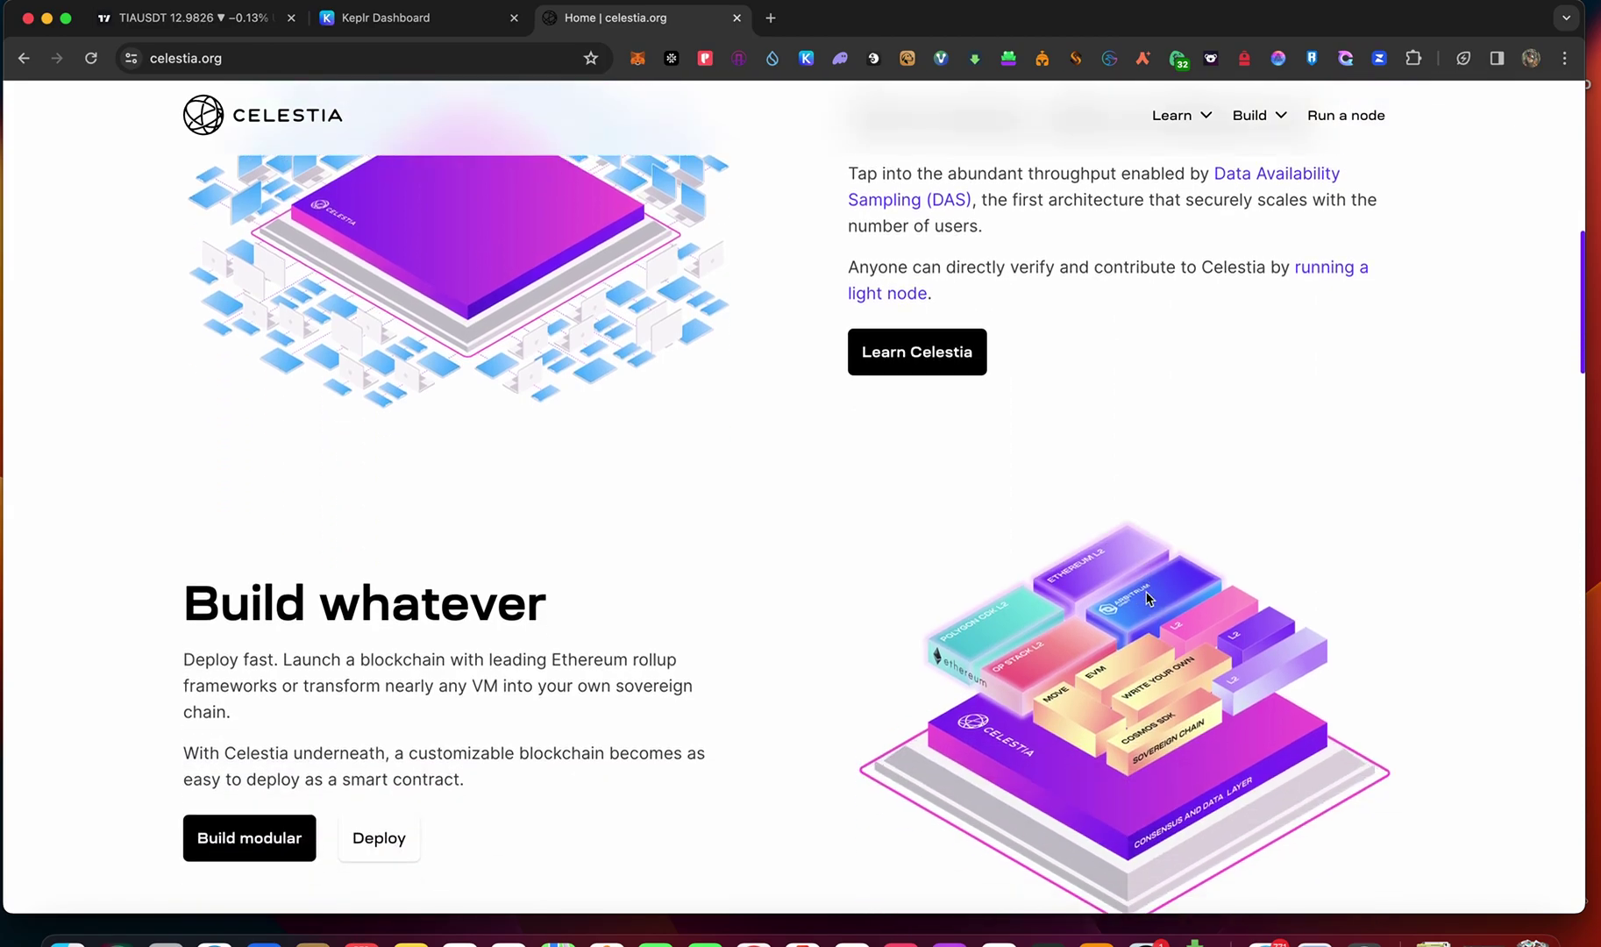
scroll(1147, 599, "down", 1)
scroll(1147, 599, "up", 2)
scroll(1147, 599, "down", 1)
scroll(1135, 605, "down", 1)
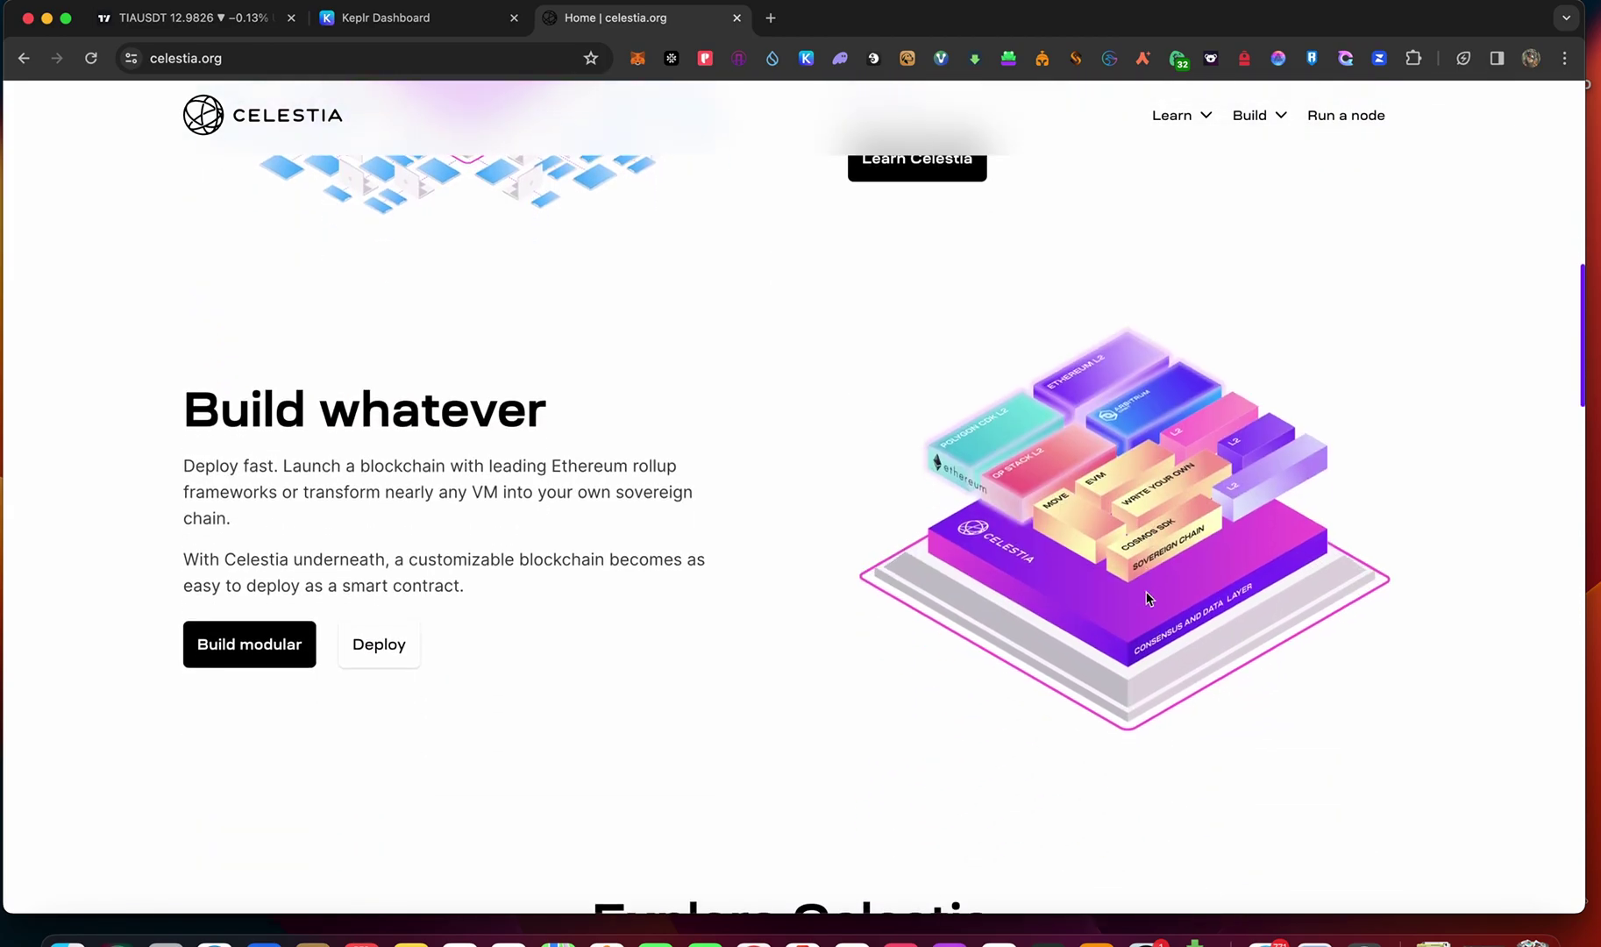
scroll(1122, 610, "down", 1)
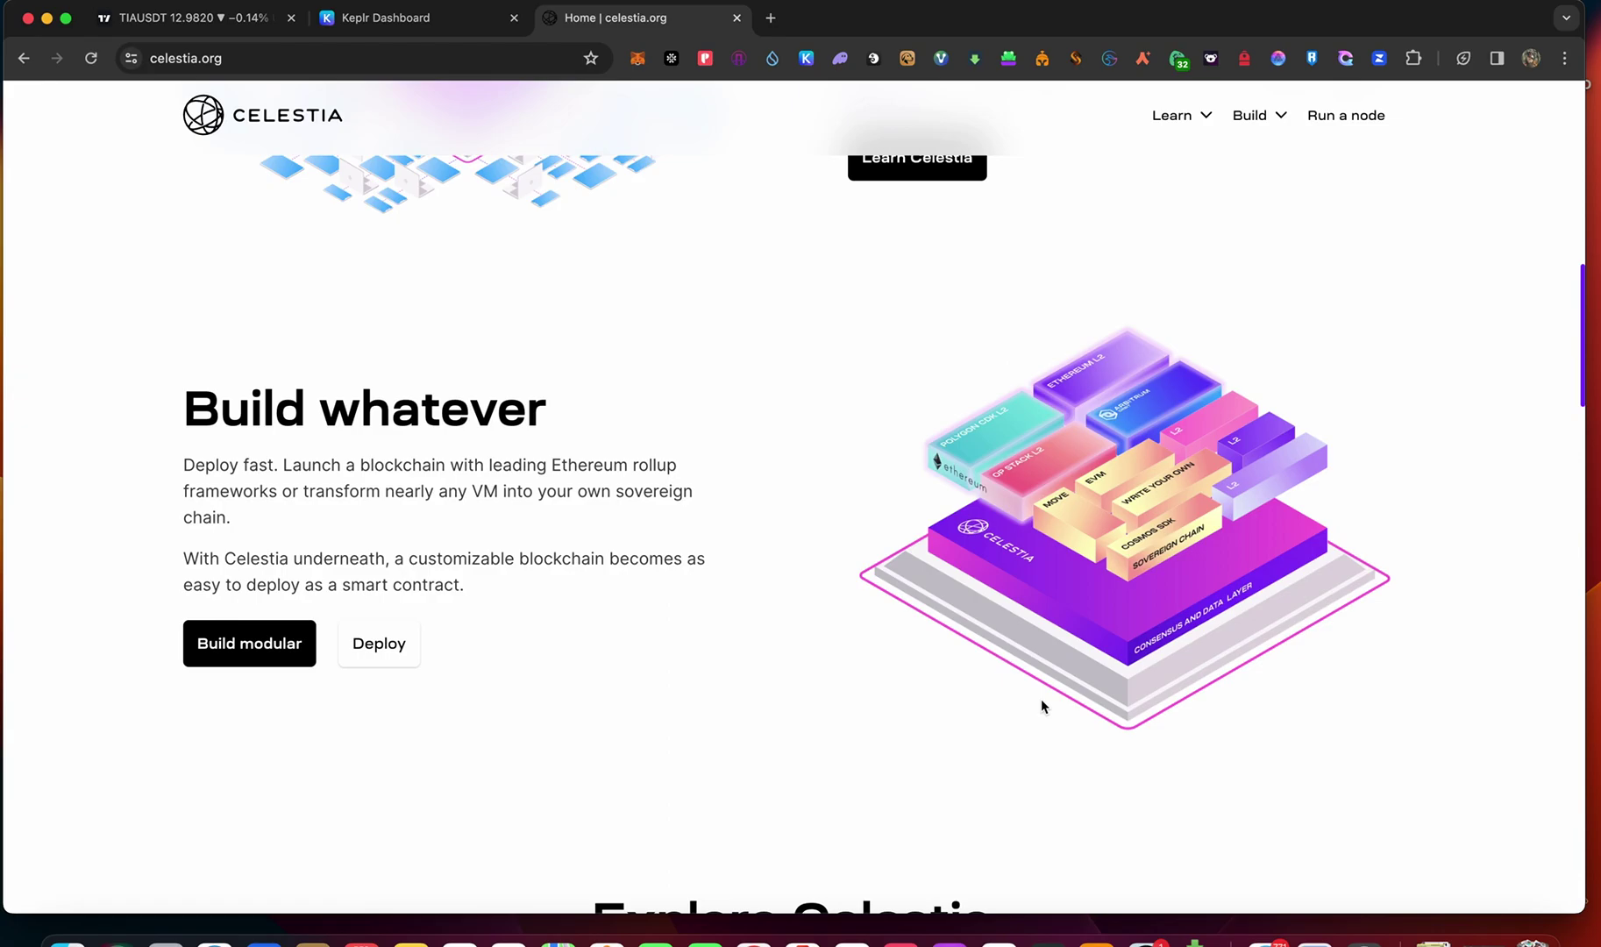
scroll(1041, 699, "down", 1)
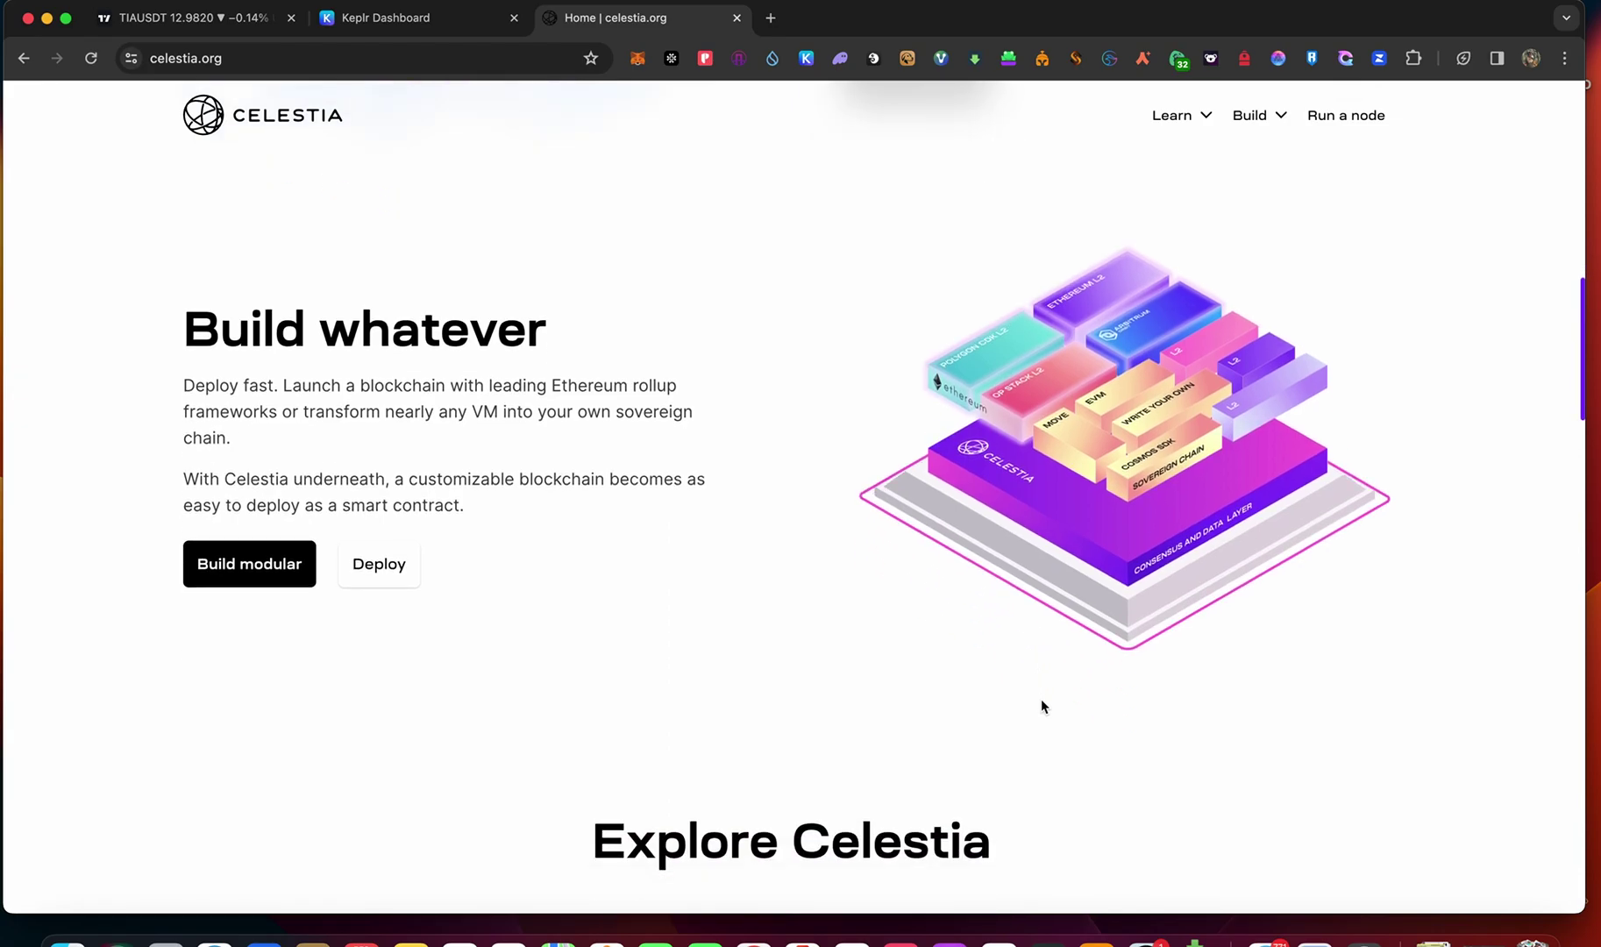
scroll(1041, 699, "down", 1)
scroll(1041, 699, "down", 2)
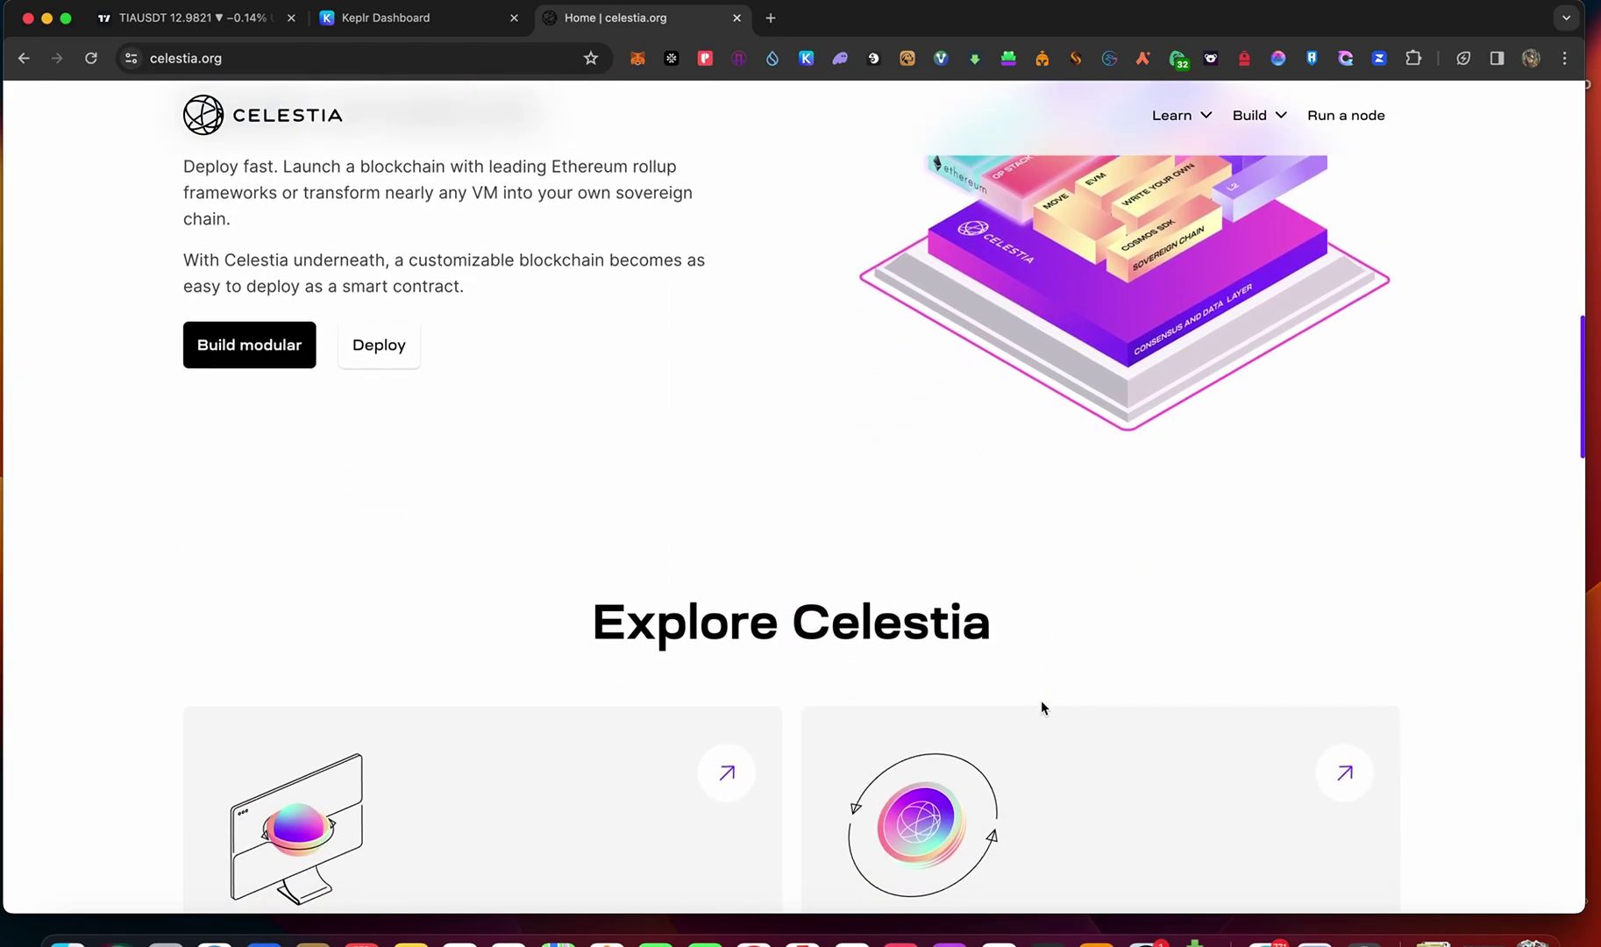
scroll(1038, 697, "up", 3)
scroll(939, 606, "down", 2)
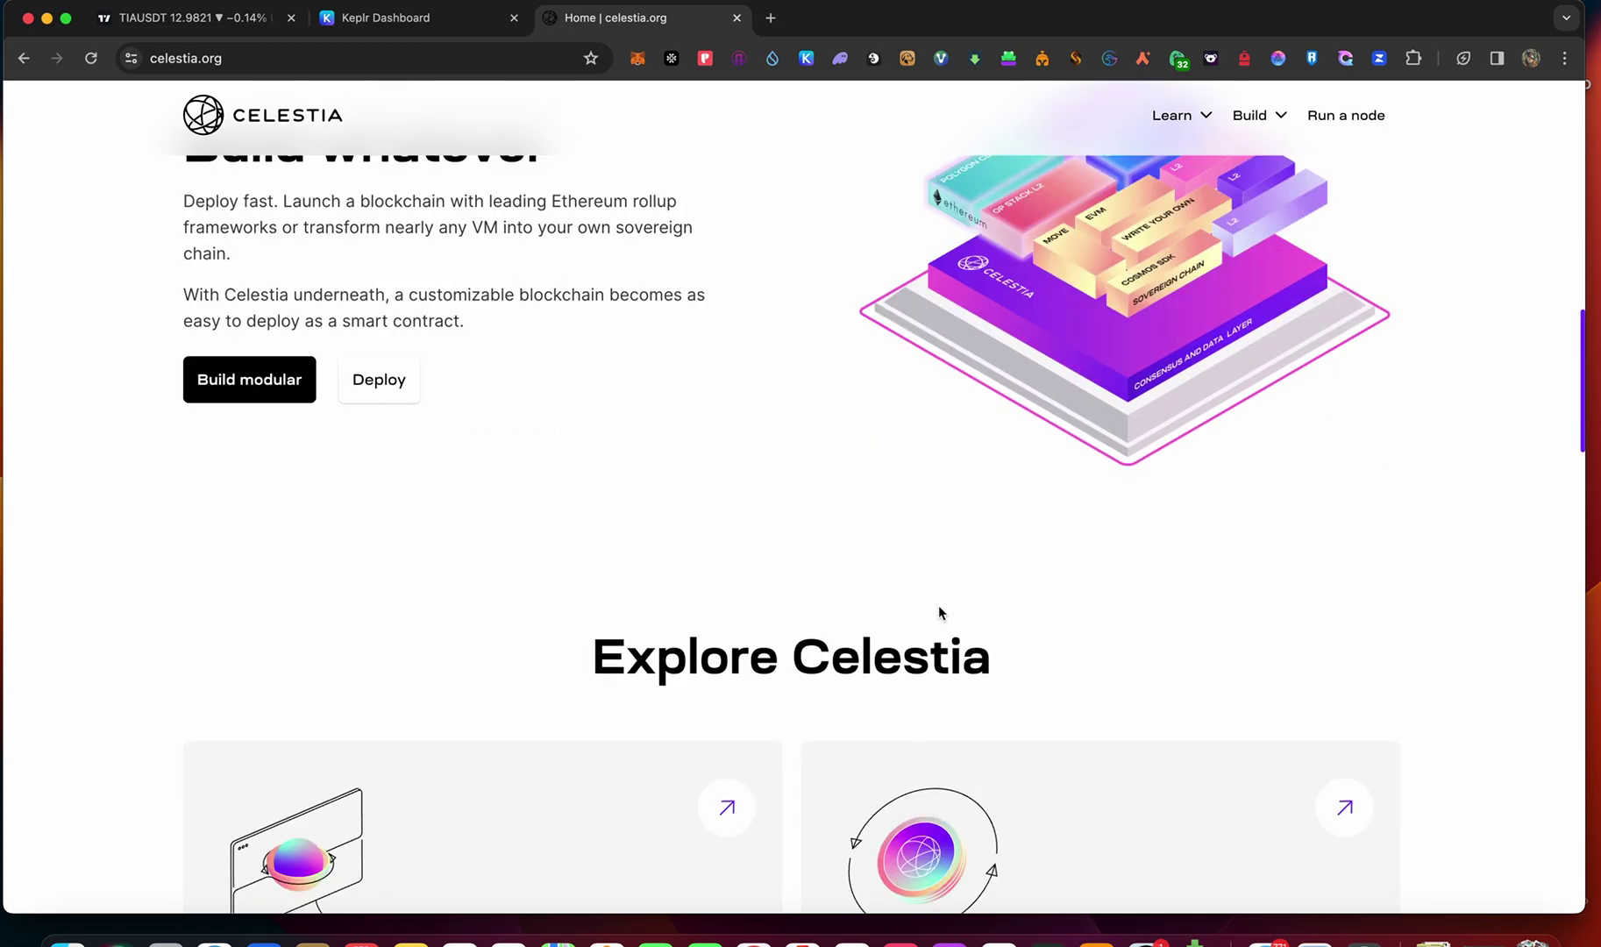
scroll(939, 606, "down", 2)
scroll(939, 606, "down", 1)
scroll(941, 612, "down", 4)
scroll(940, 612, "up", 6)
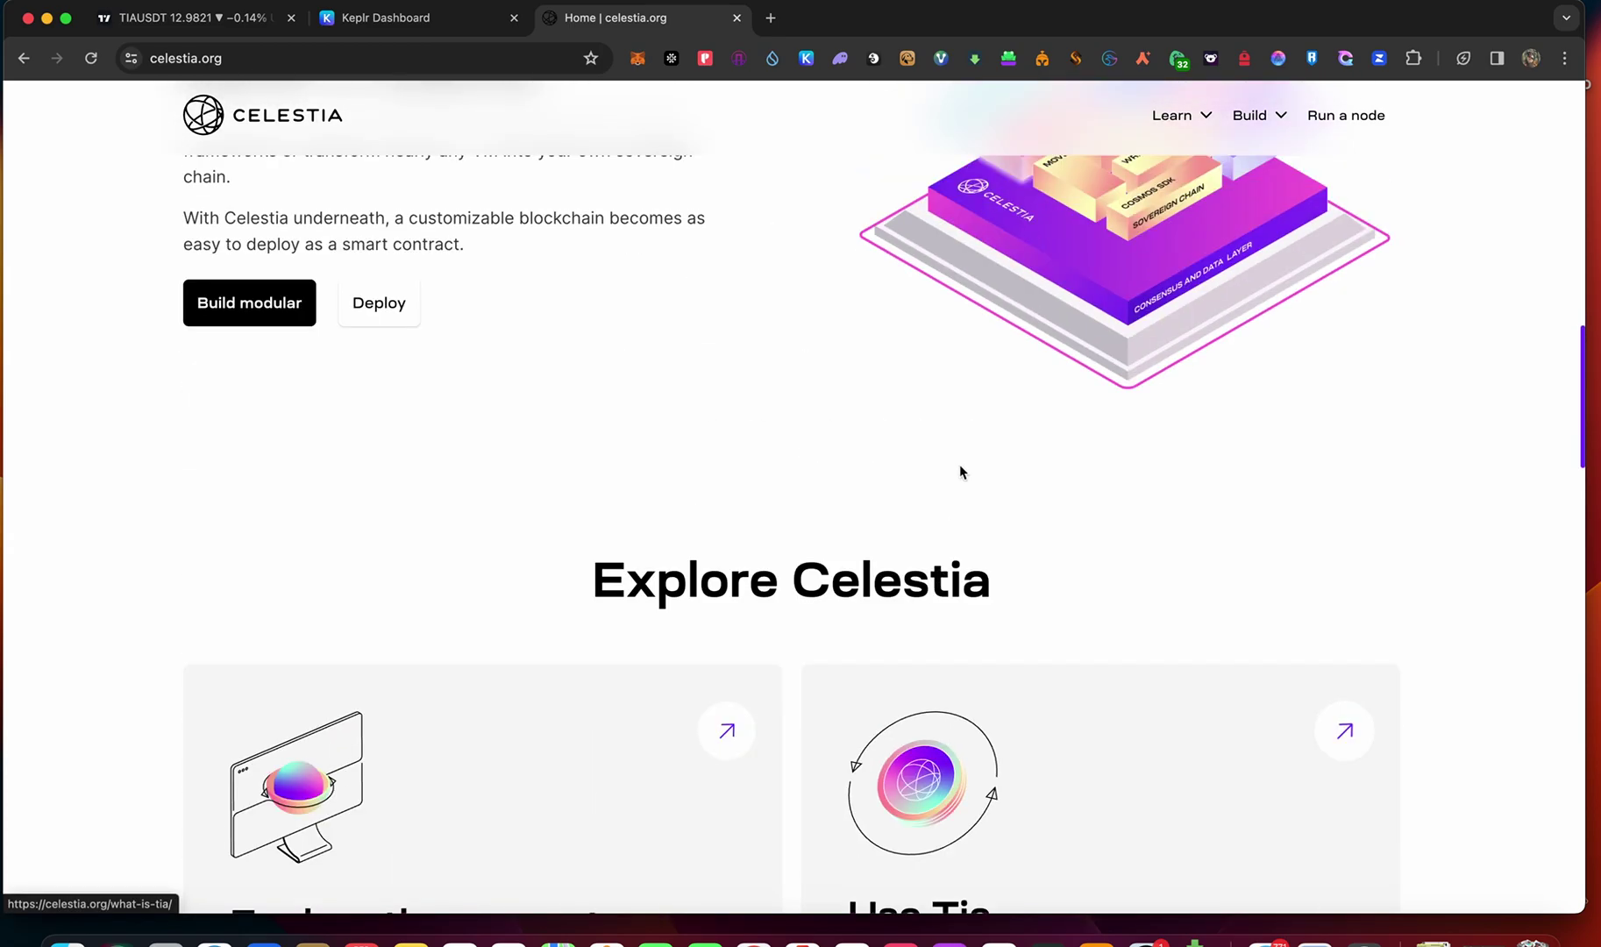
scroll(958, 468, "up", 1)
scroll(965, 460, "up", 2)
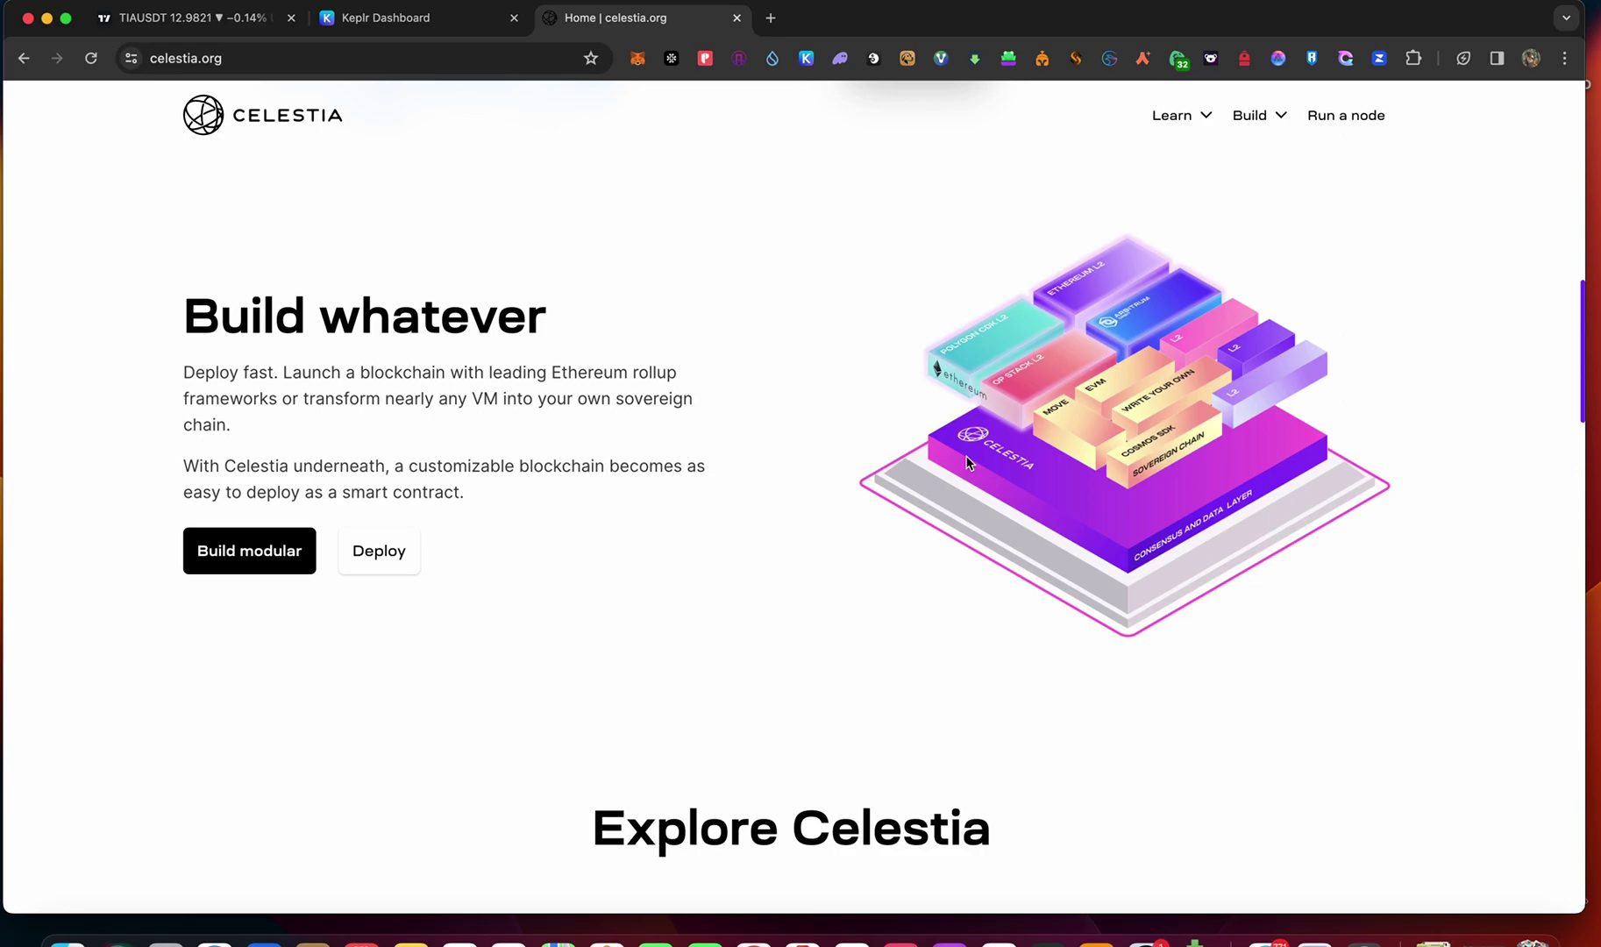
scroll(1061, 581, "down", 6)
scroll(1061, 586, "down", 1)
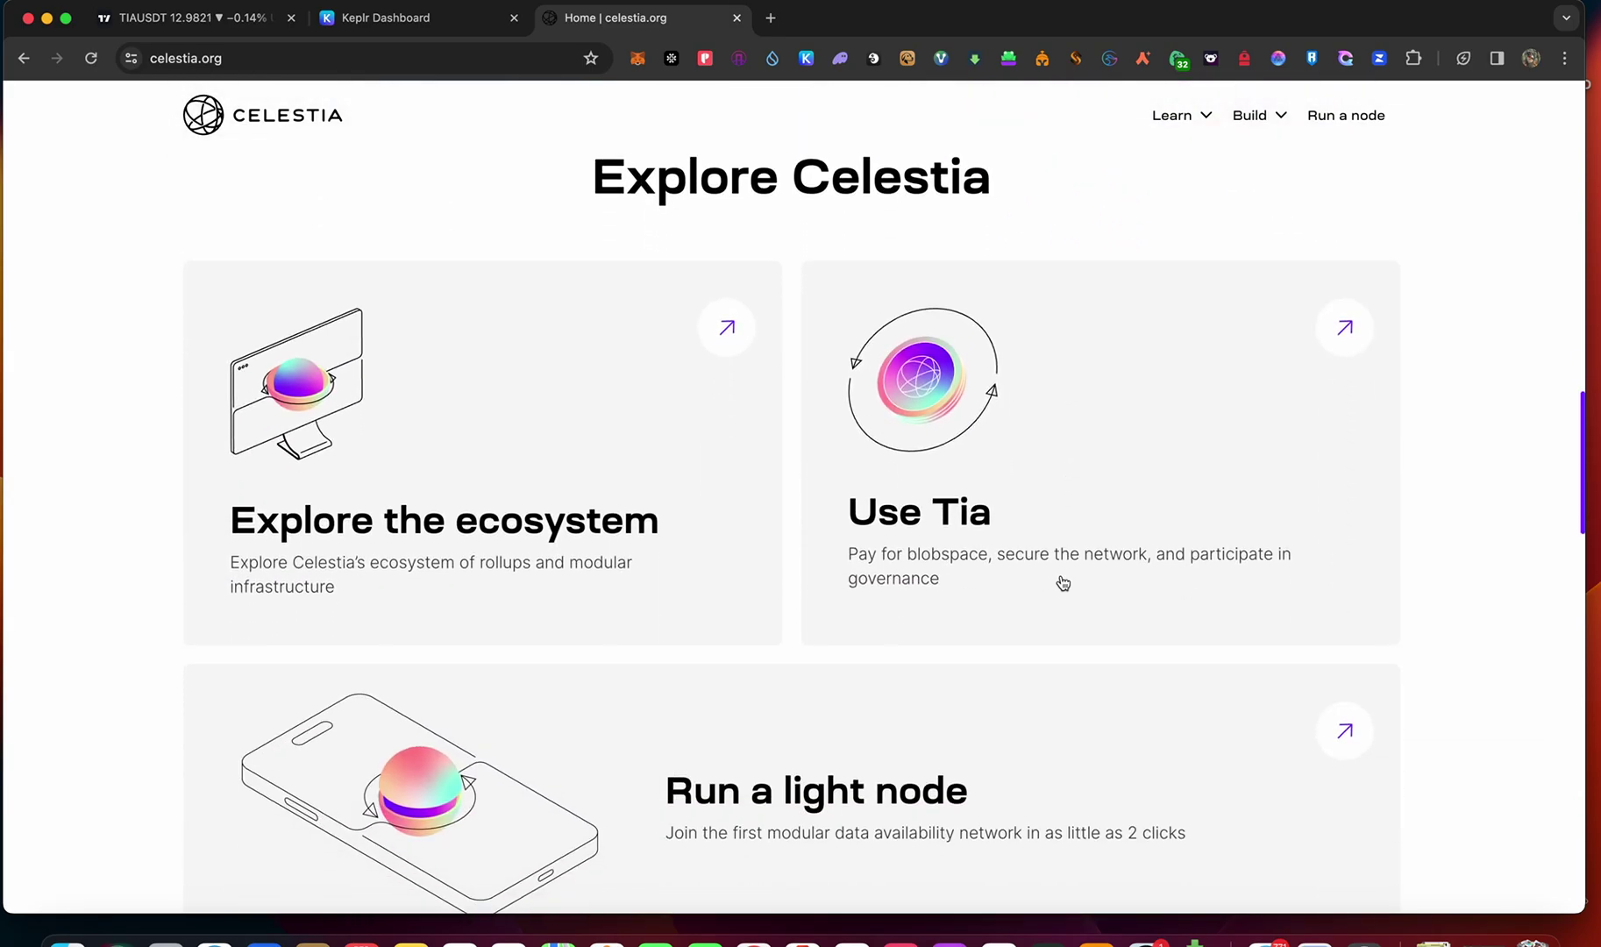
scroll(964, 561, "down", 3)
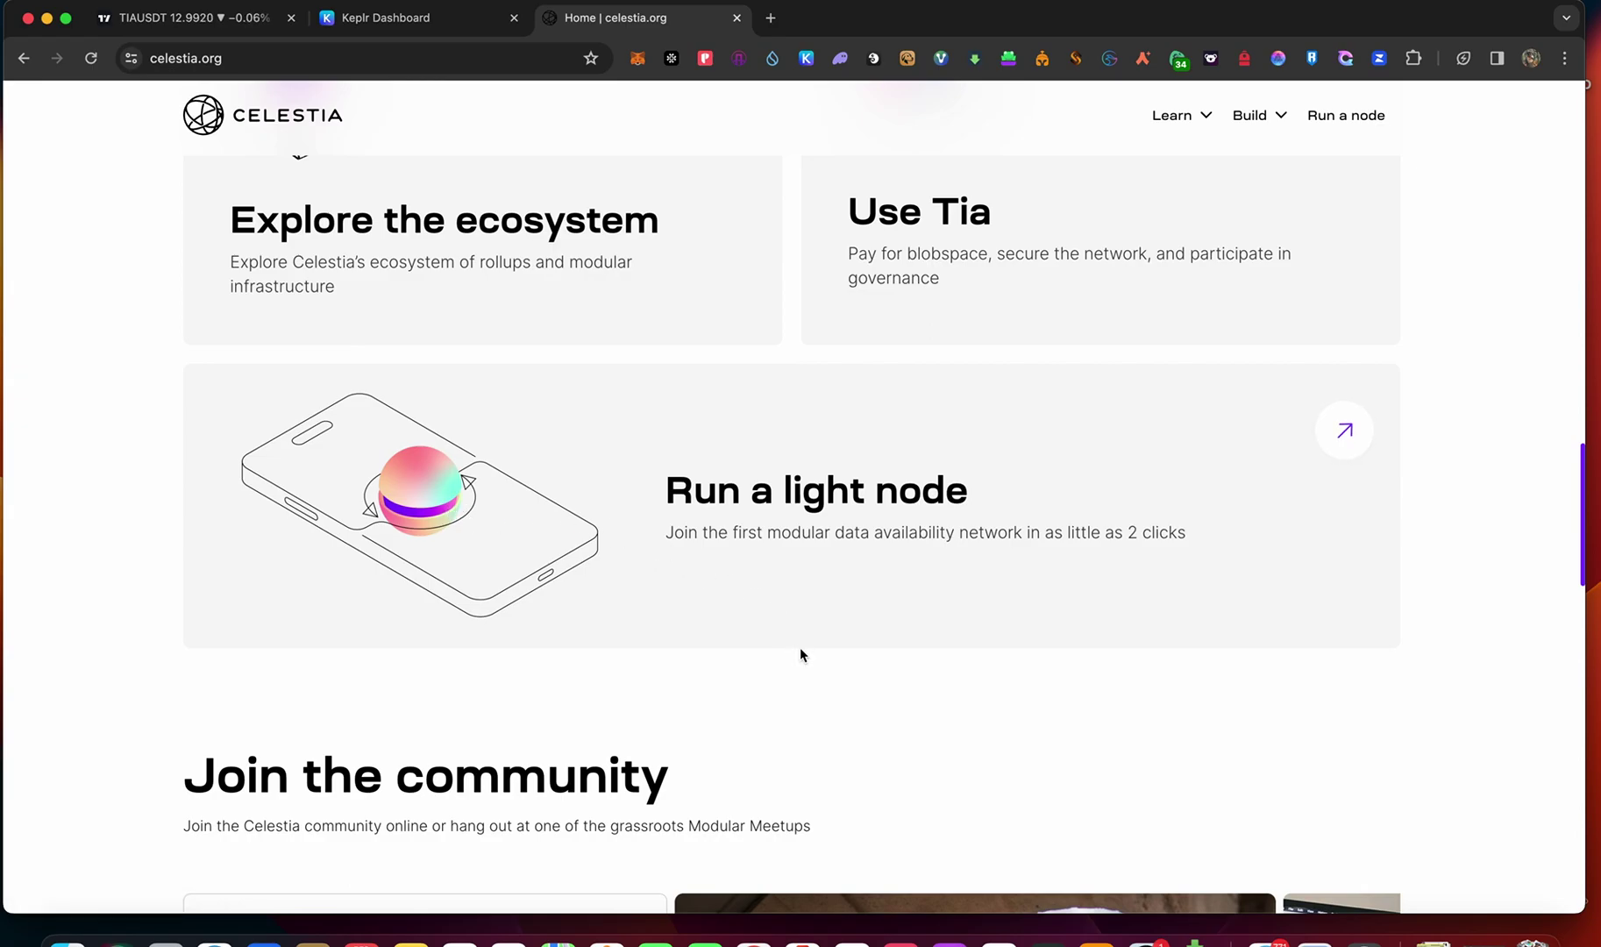
scroll(800, 649, "down", 5)
scroll(711, 816, "down", 10)
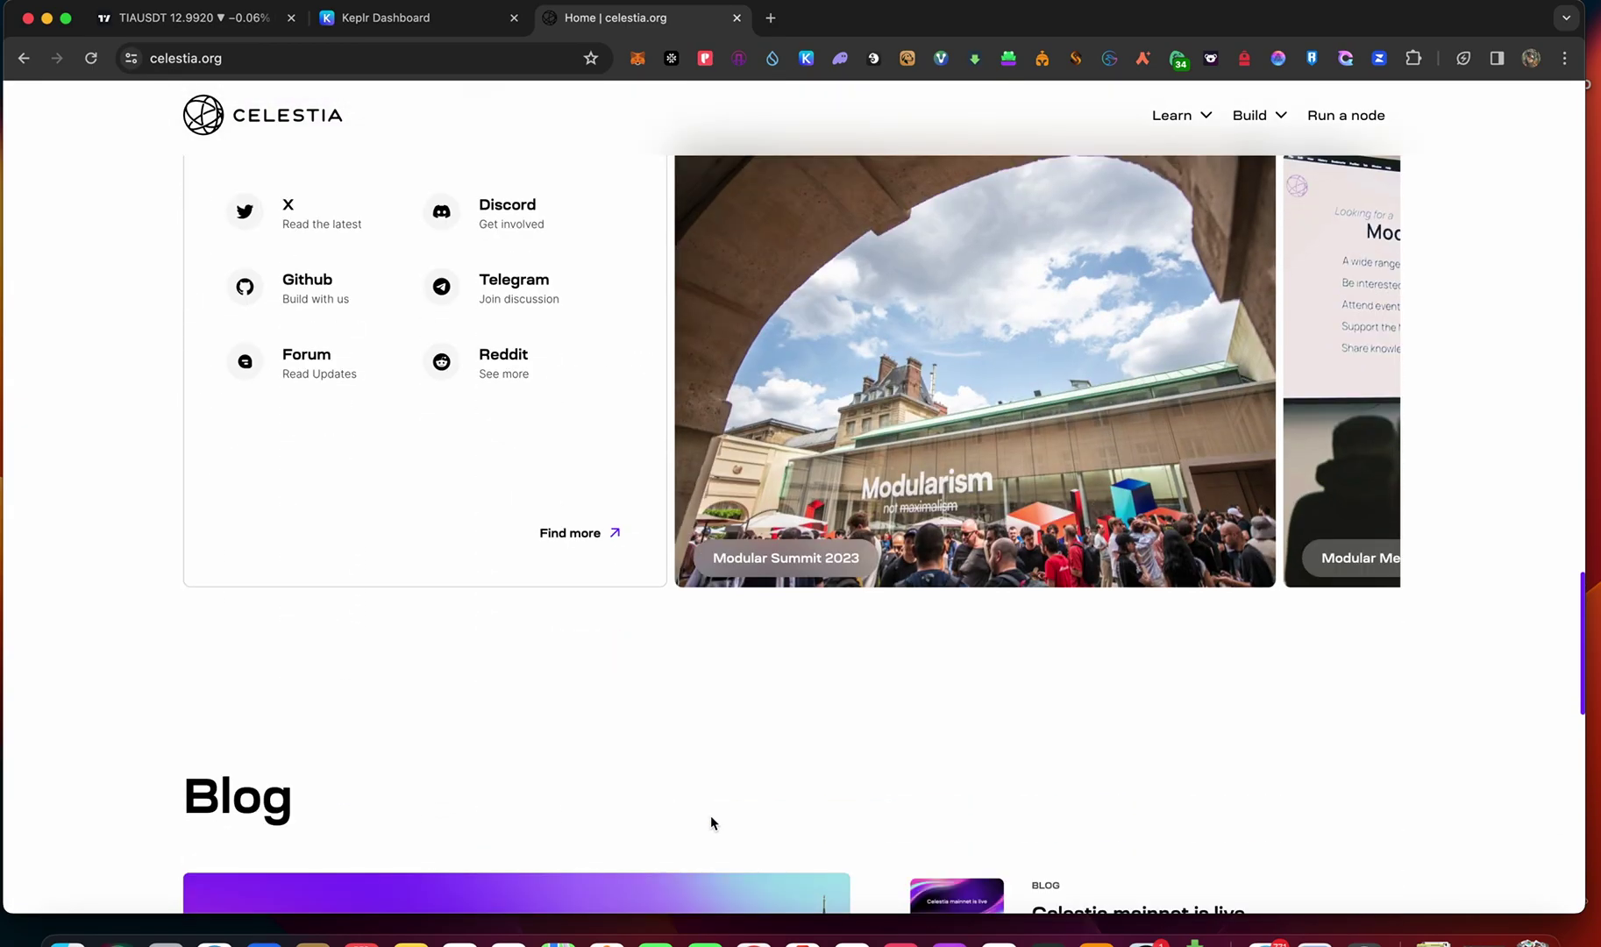
scroll(712, 822, "down", 10)
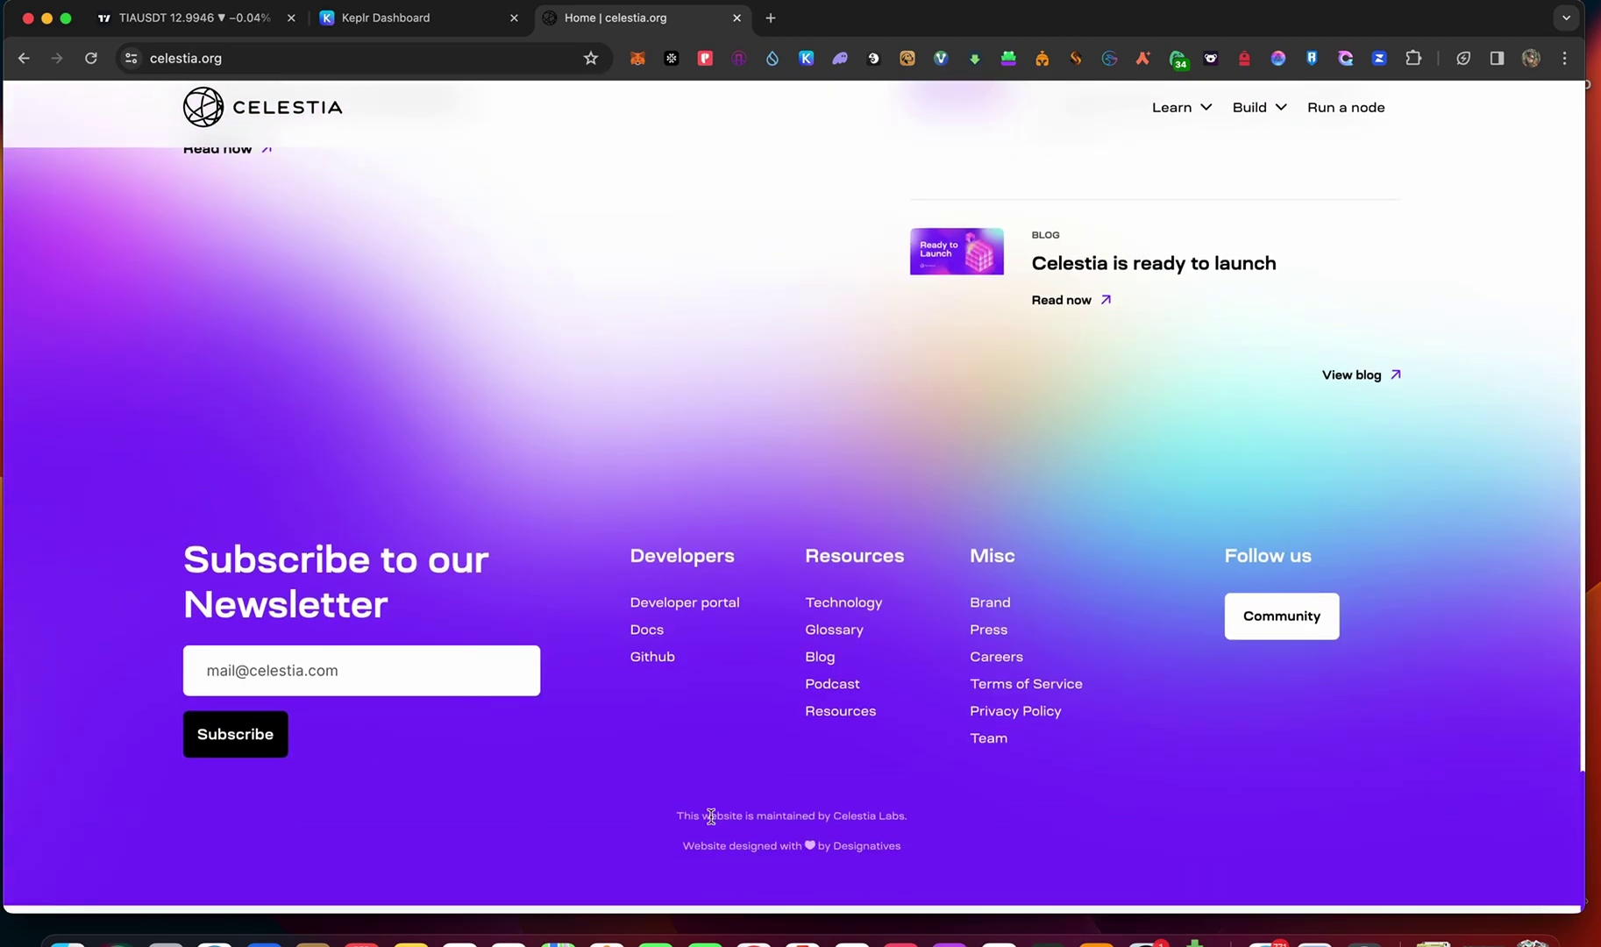
scroll(712, 823, "up", 20)
scroll(711, 822, "up", 2)
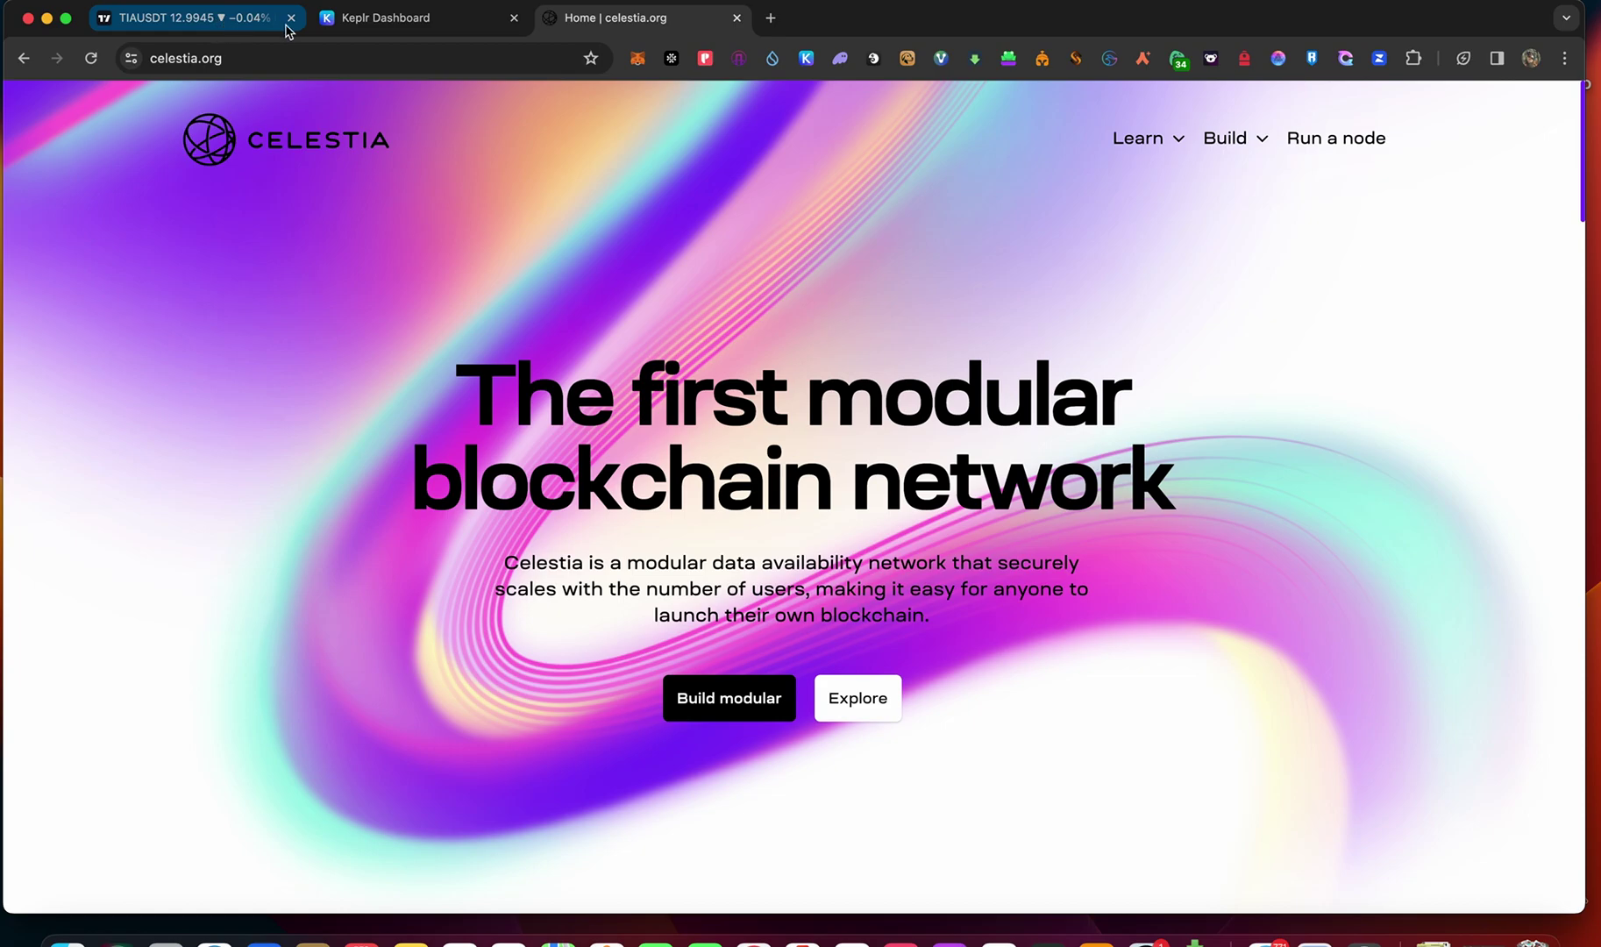
Reopen the daily TIA/USDT chart and zoom out to a wider date range.
left_click(187, 19)
scroll(526, 579, "down", 5)
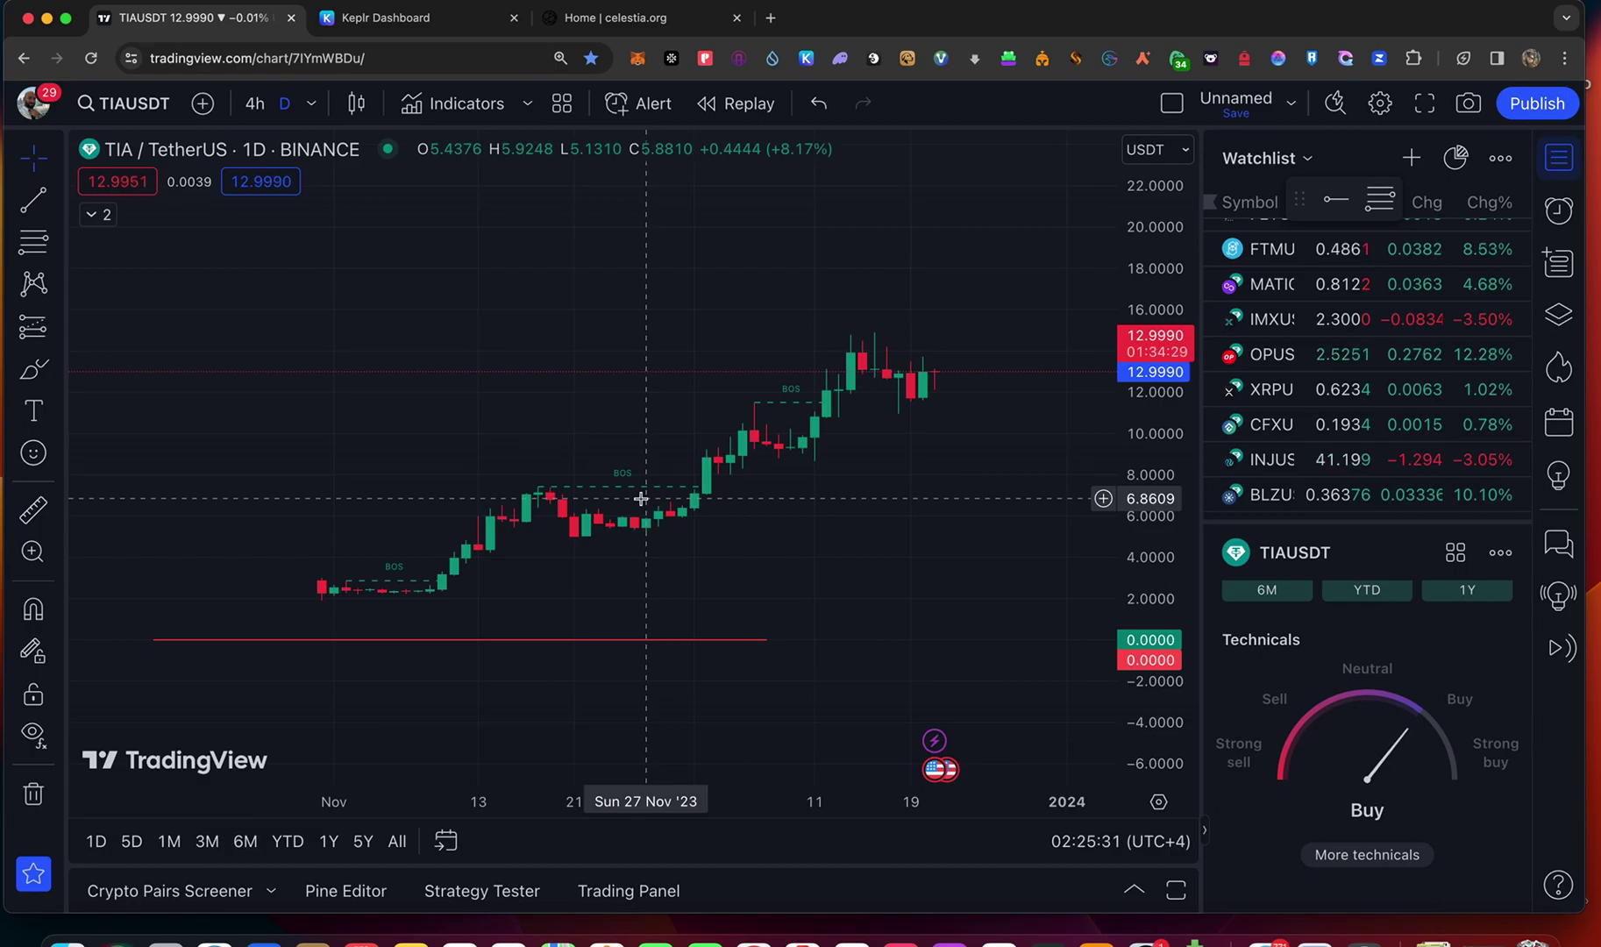
Check the 9.8 TIA available to stake in Keplr Dashboard, then close the dashboard.
left_click(430, 19)
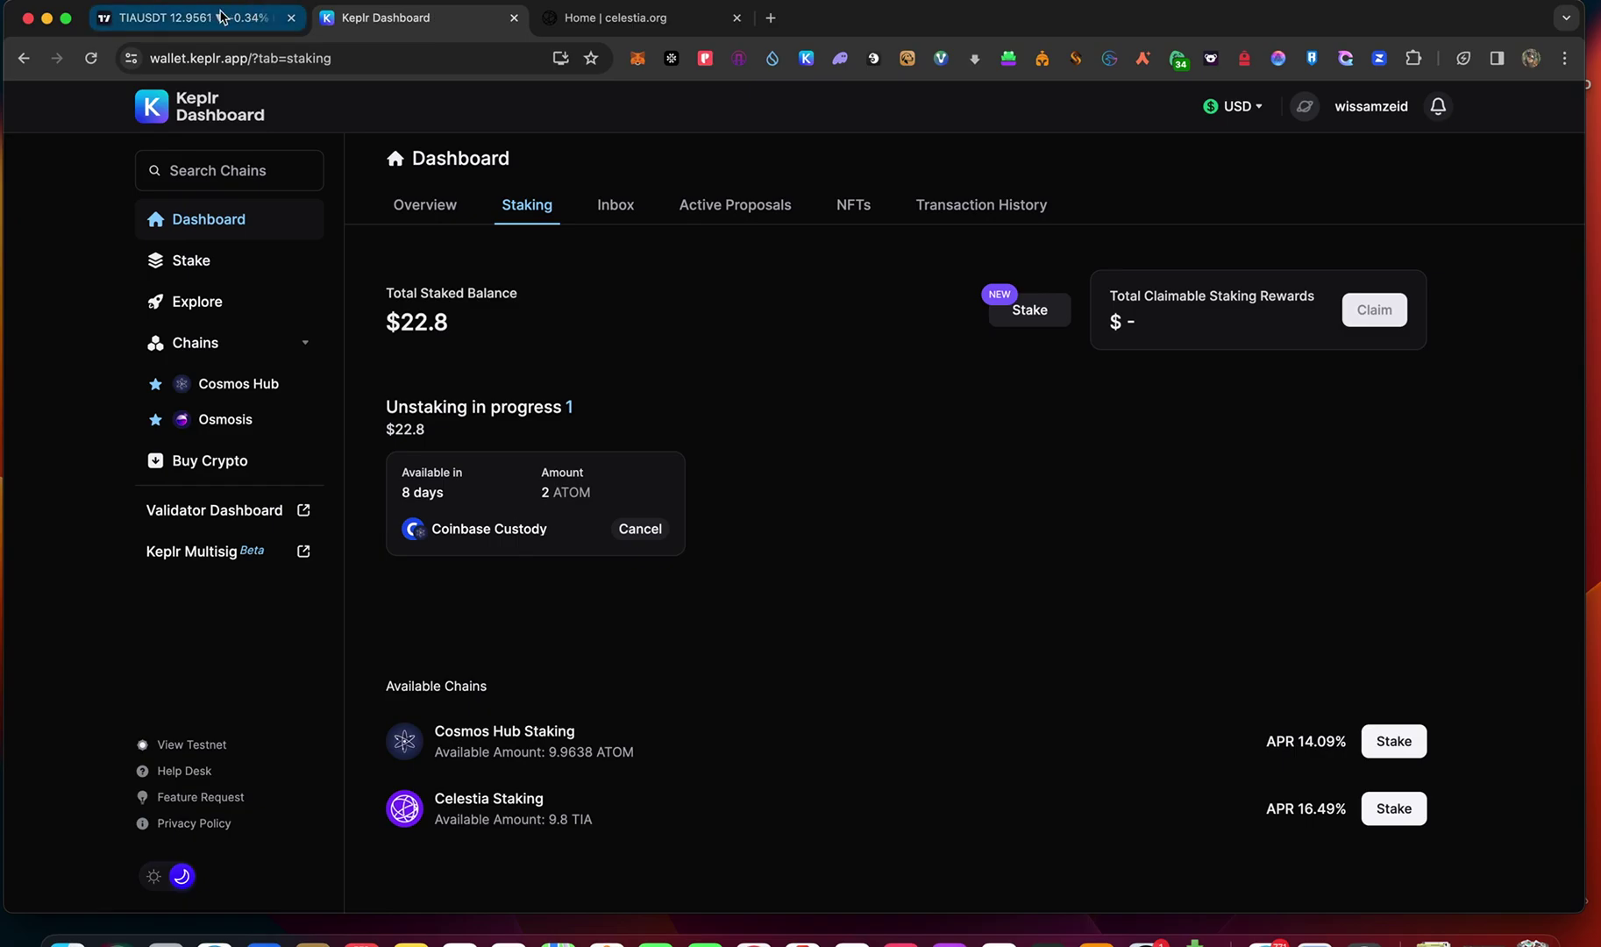
left_click(589, 21)
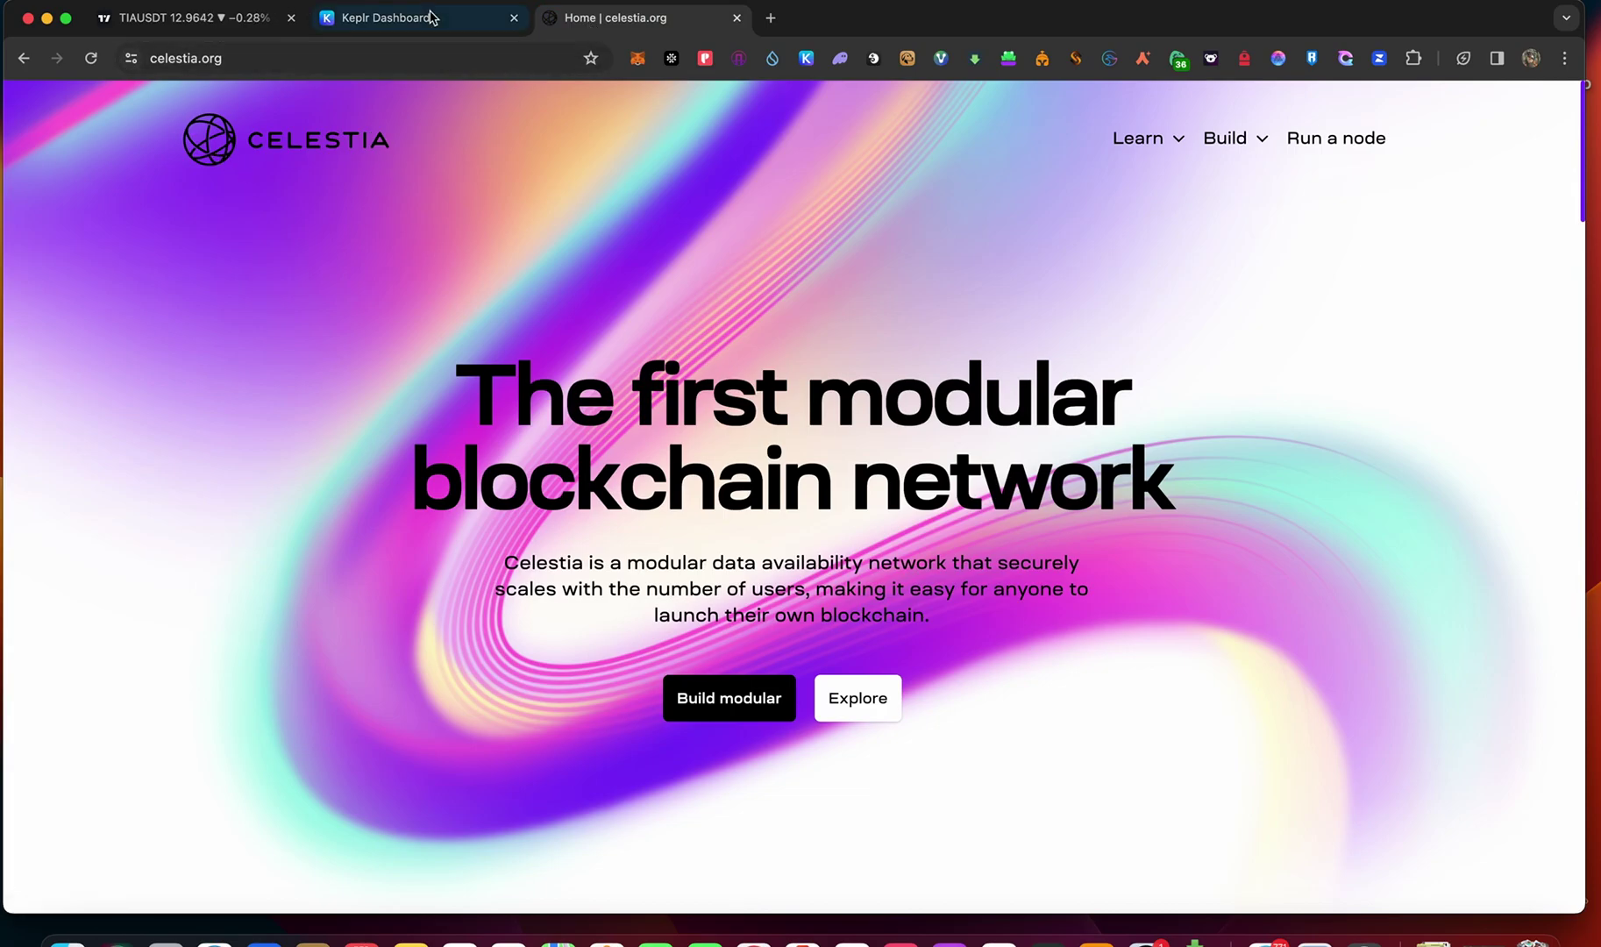
left_click(513, 17)
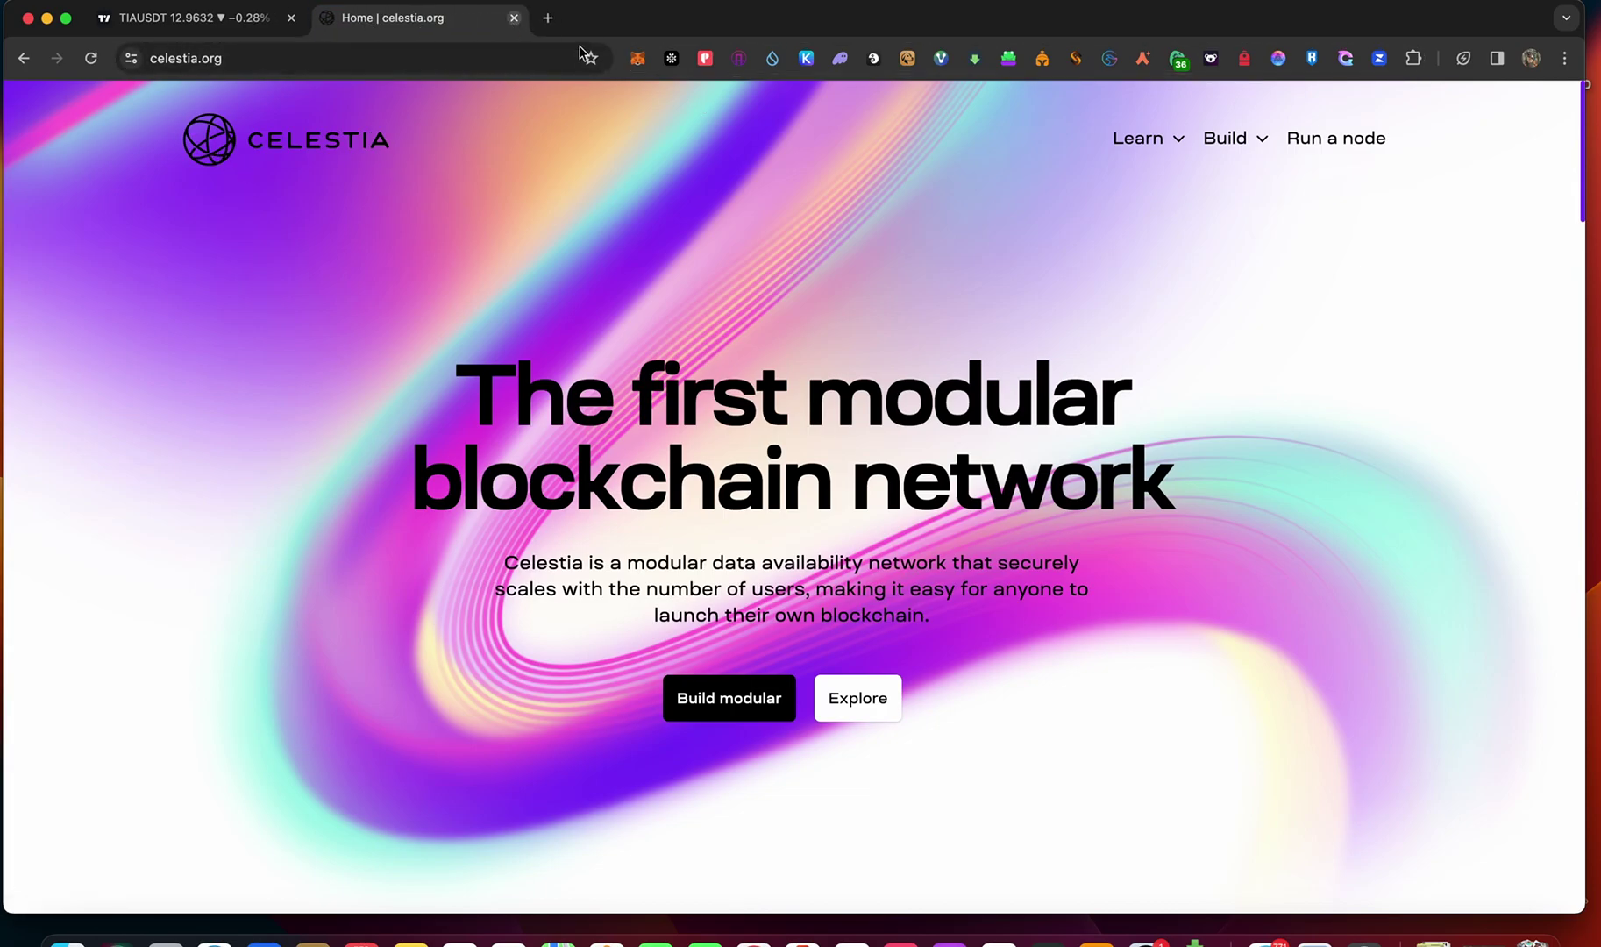
Browse the validators for staking OSMO in the Leap wallet popup, then dismiss it.
left_click(806, 58)
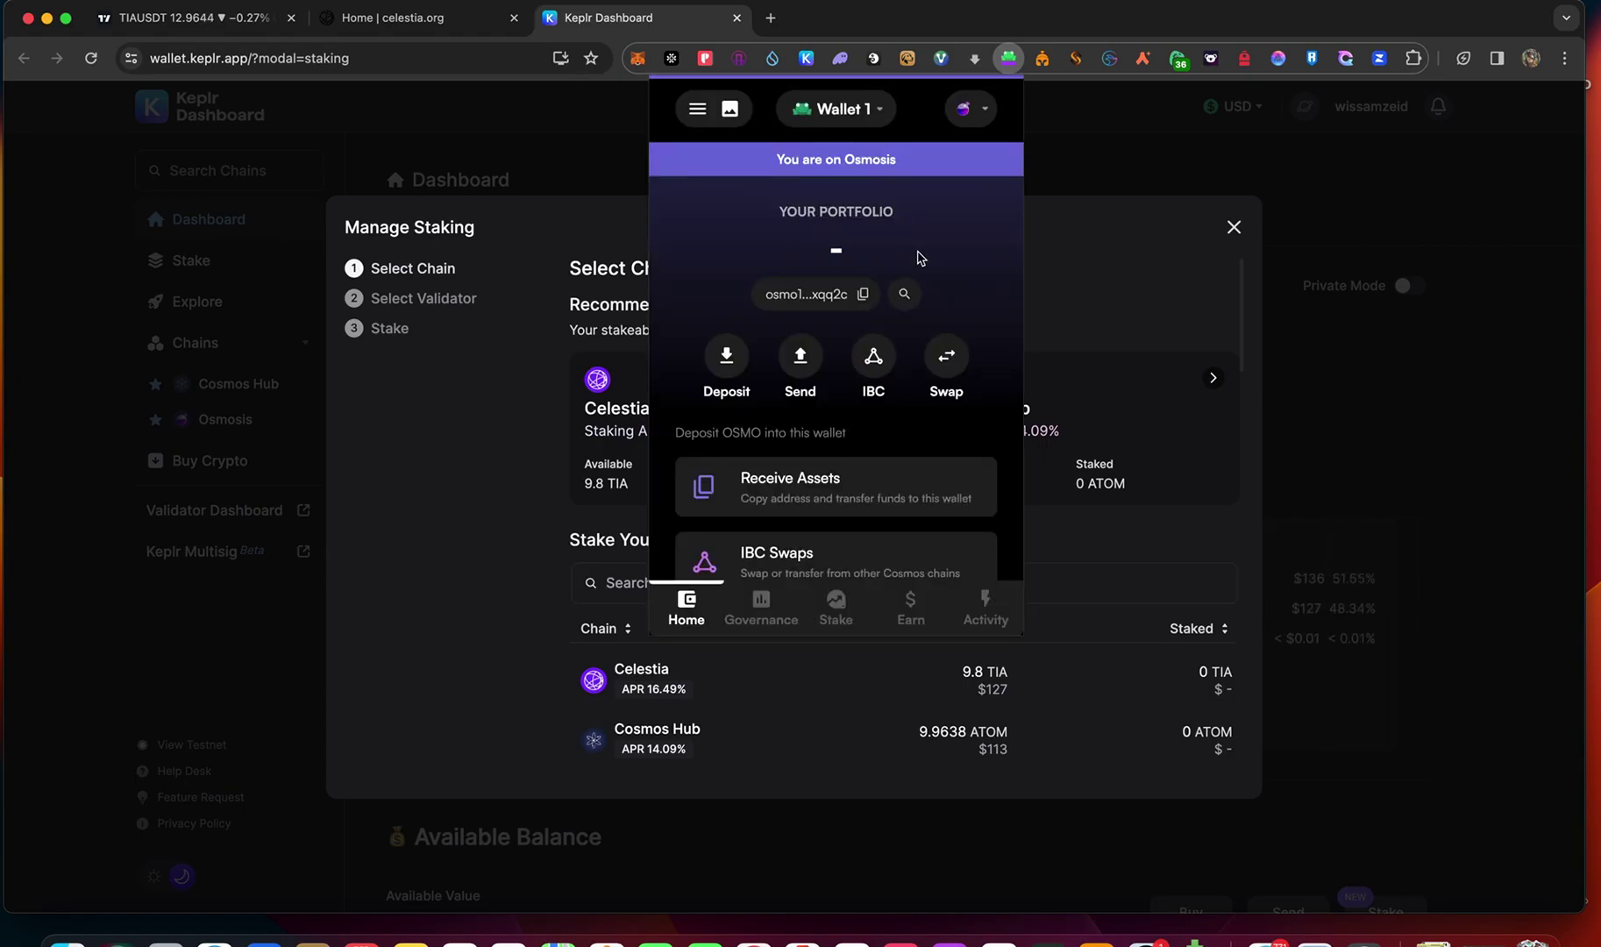
scroll(879, 350, "down", 3)
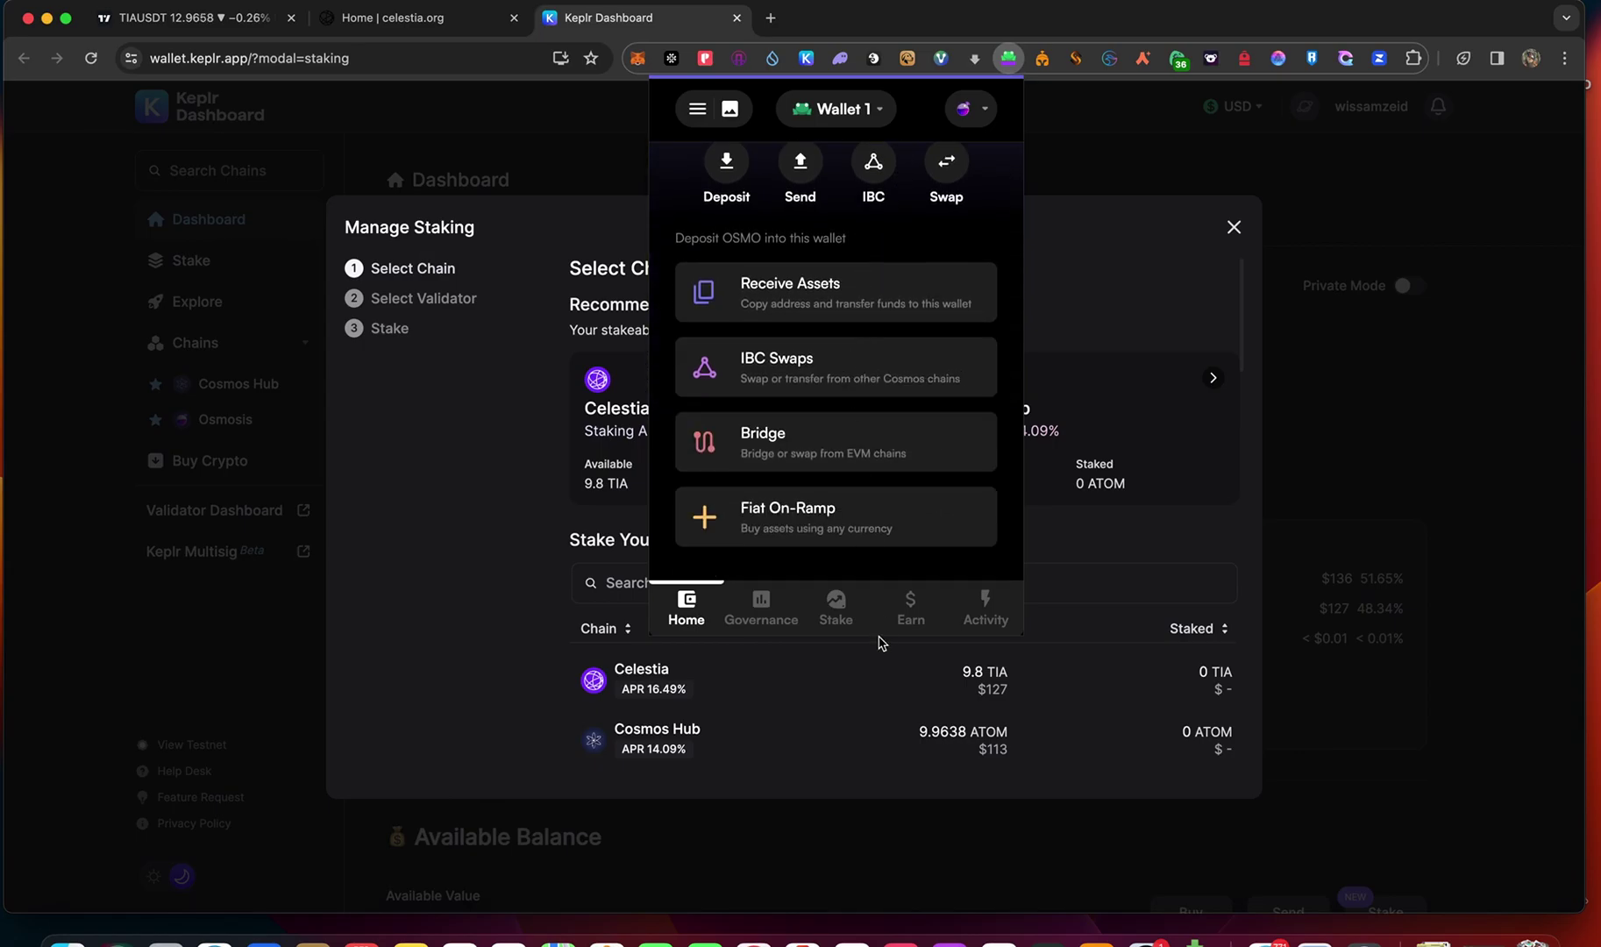
left_click(826, 613)
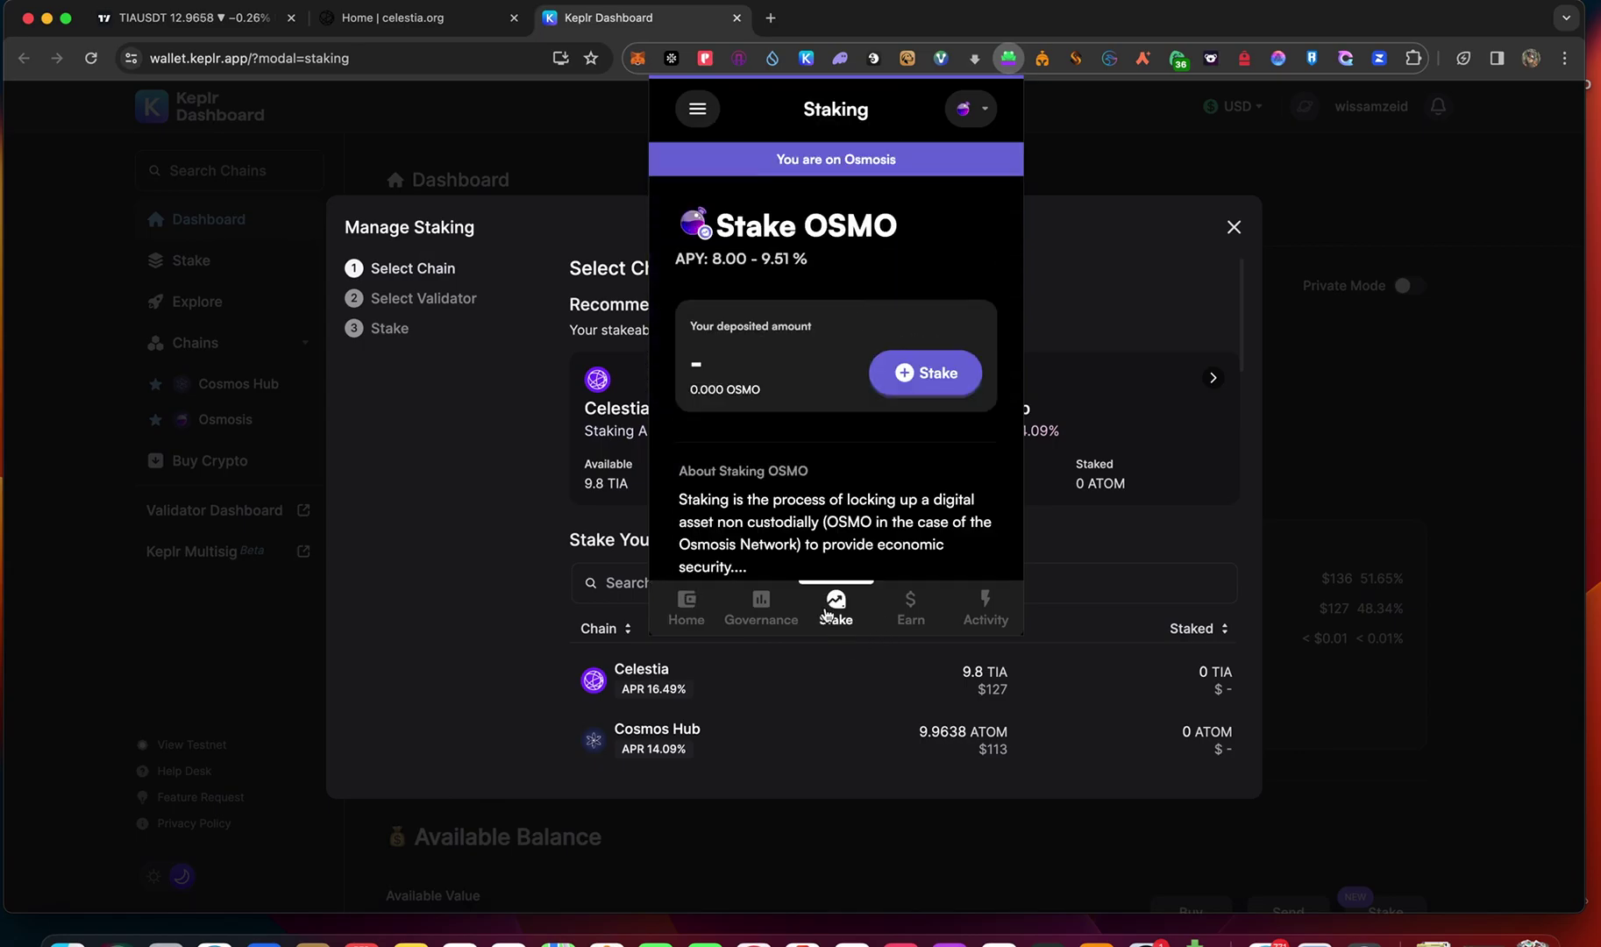
left_click(917, 372)
scroll(920, 509, "down", 2)
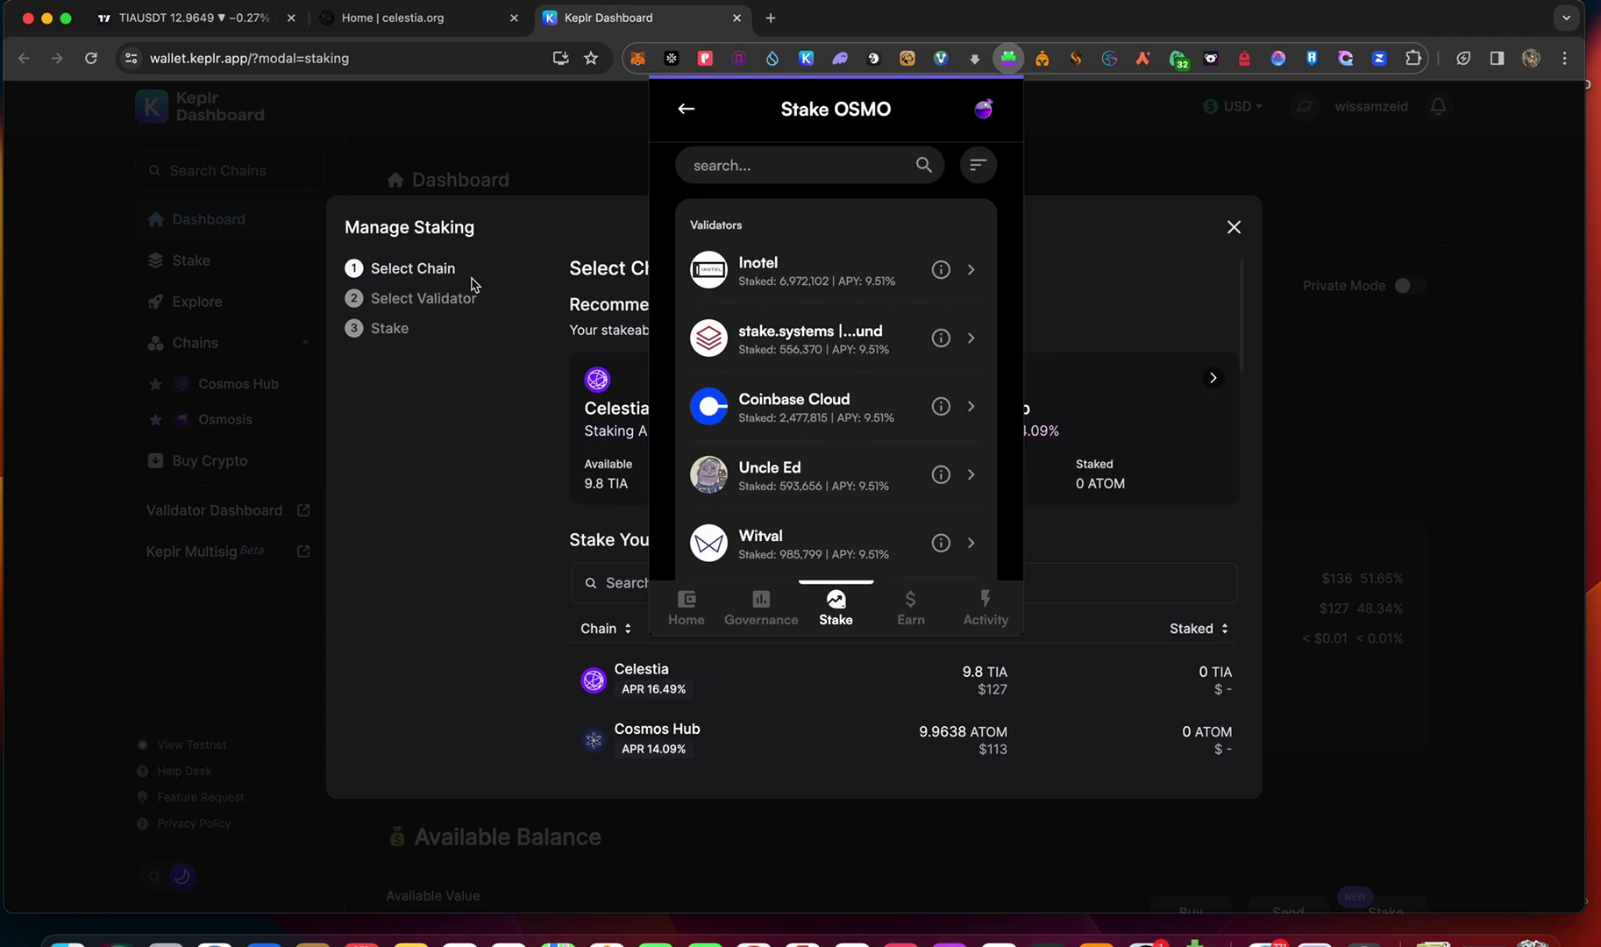
left_click(486, 439)
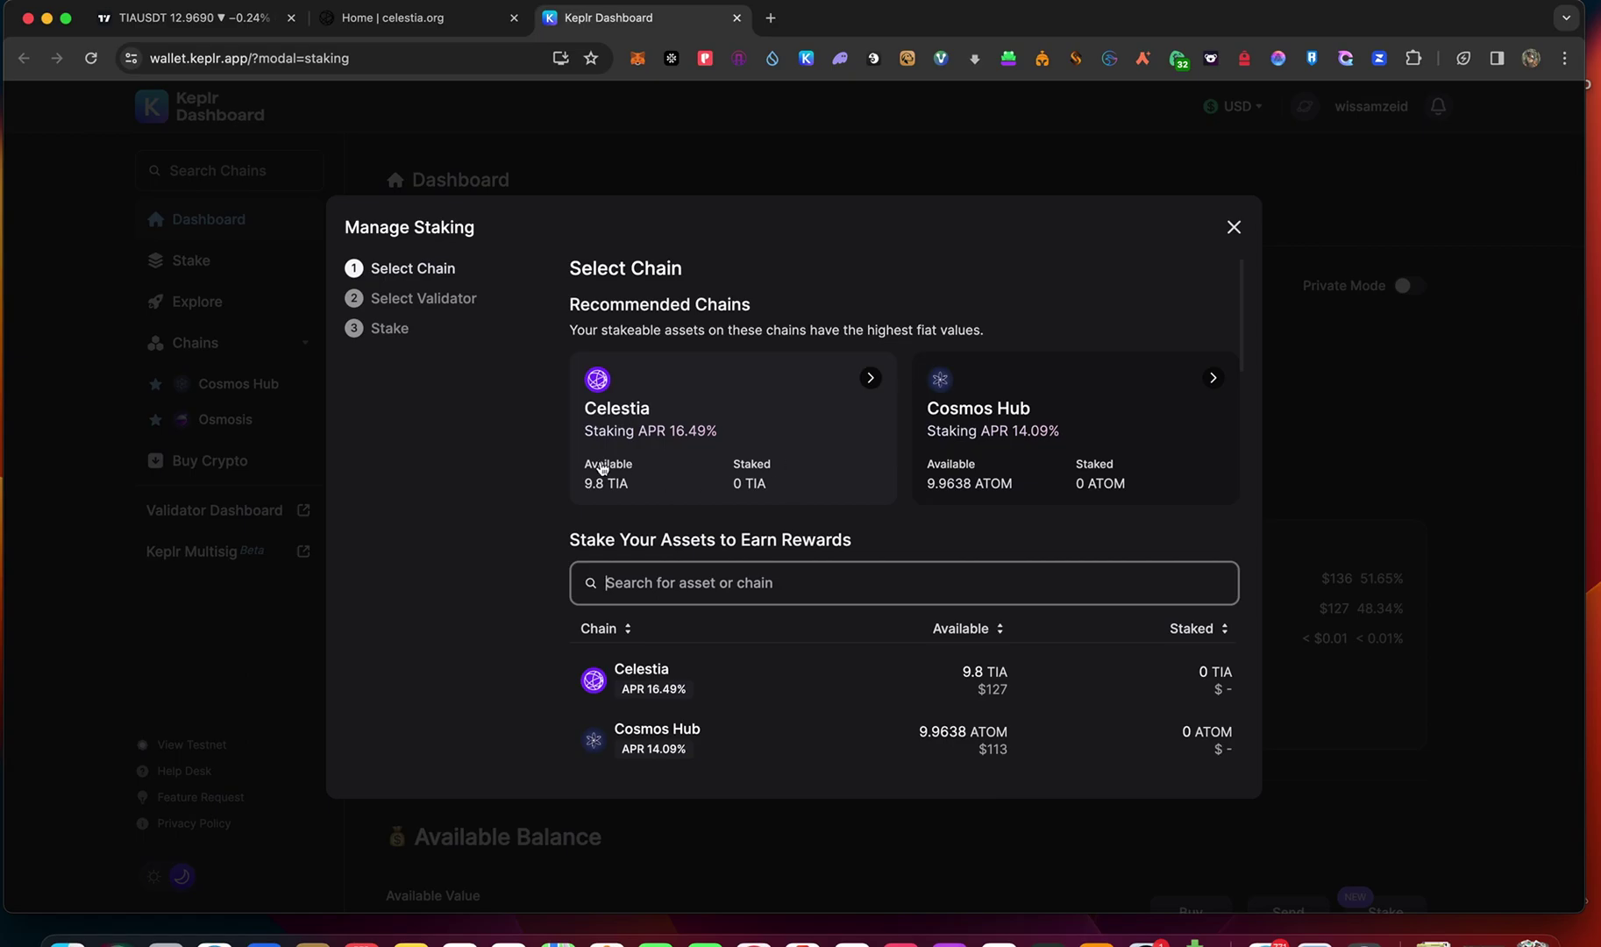
Pick Celestia and scroll its 100 validators, comparing staked TIA, voting share and commission.
left_click(699, 427)
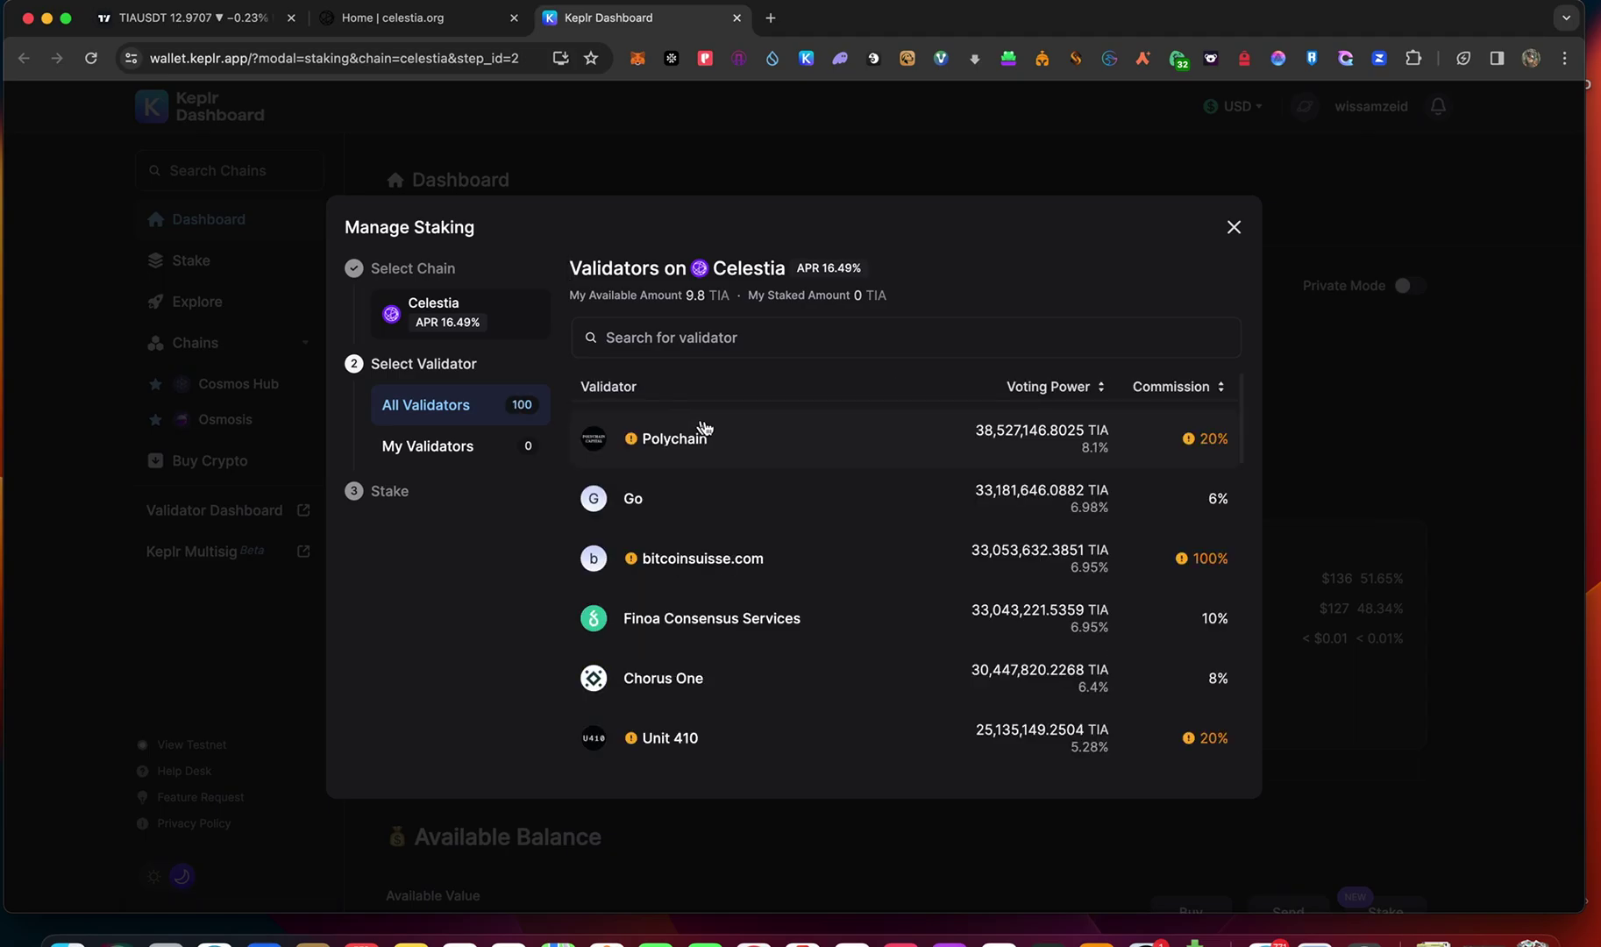
scroll(1026, 665, "down", 2)
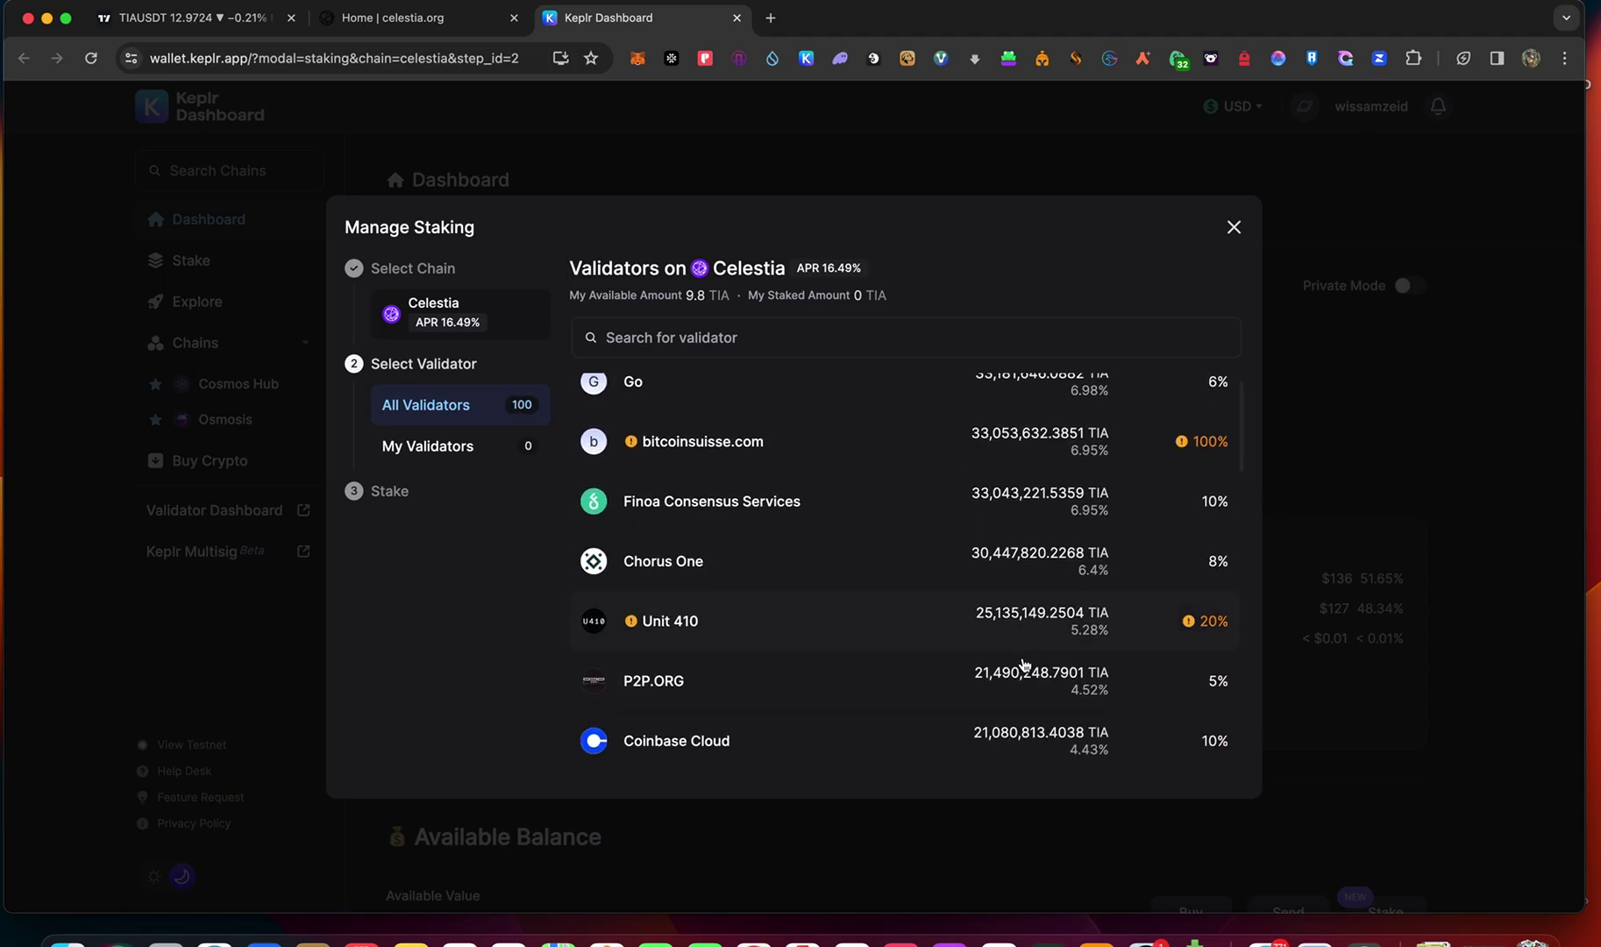
scroll(1026, 664, "down", 1)
scroll(1024, 664, "down", 2)
scroll(1024, 664, "up", 5)
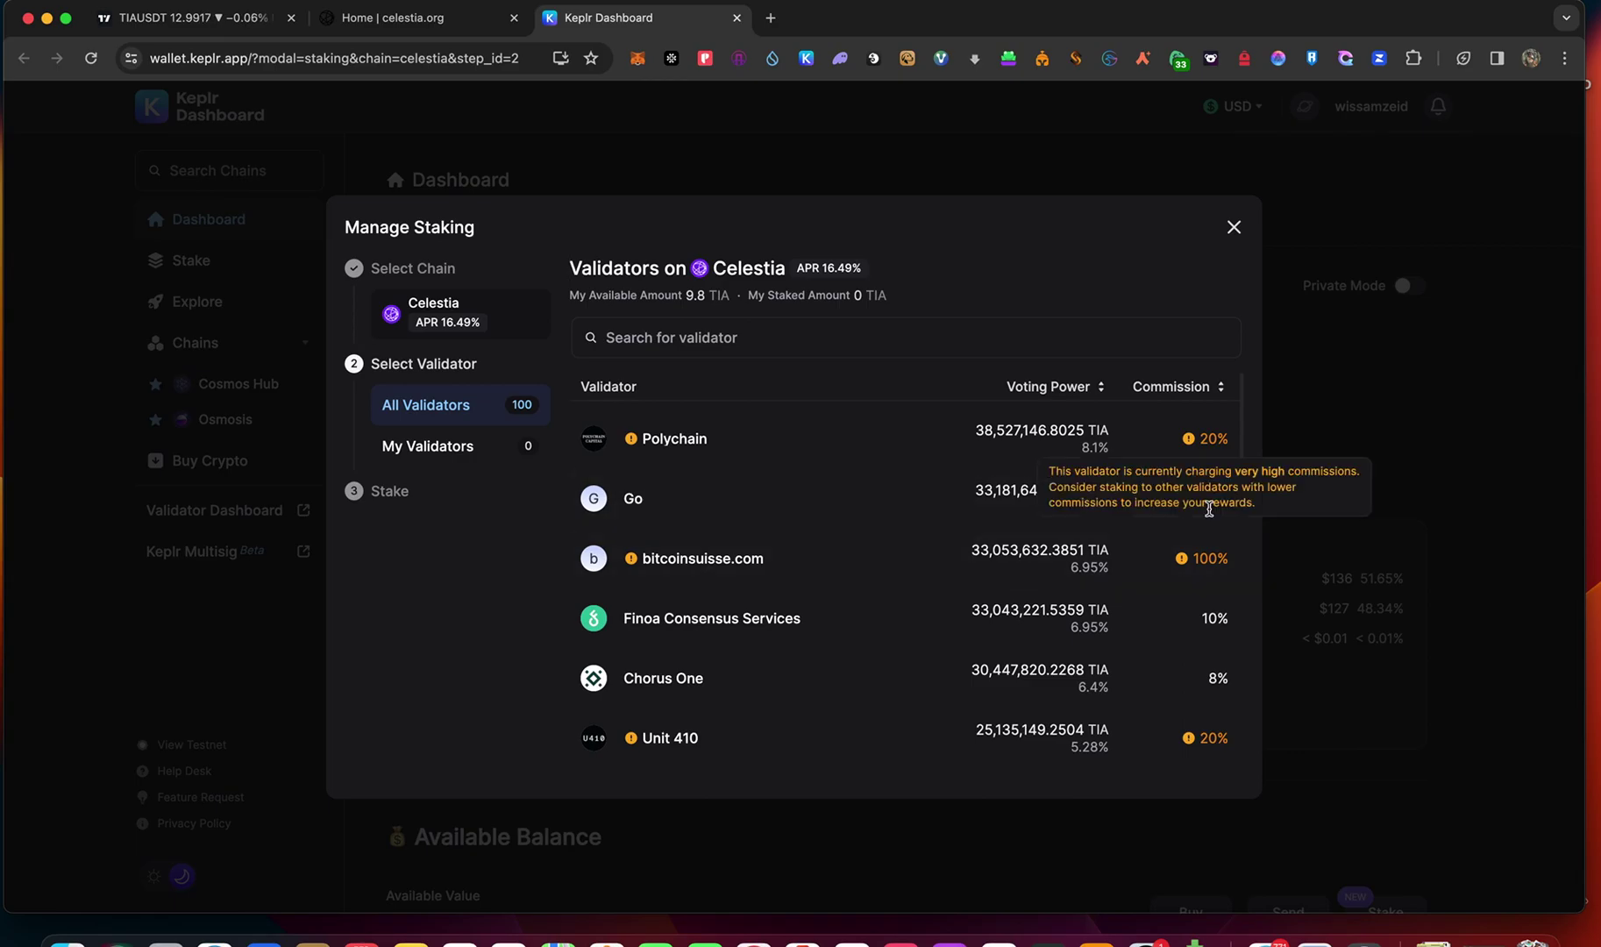
mouse_move(1182, 558)
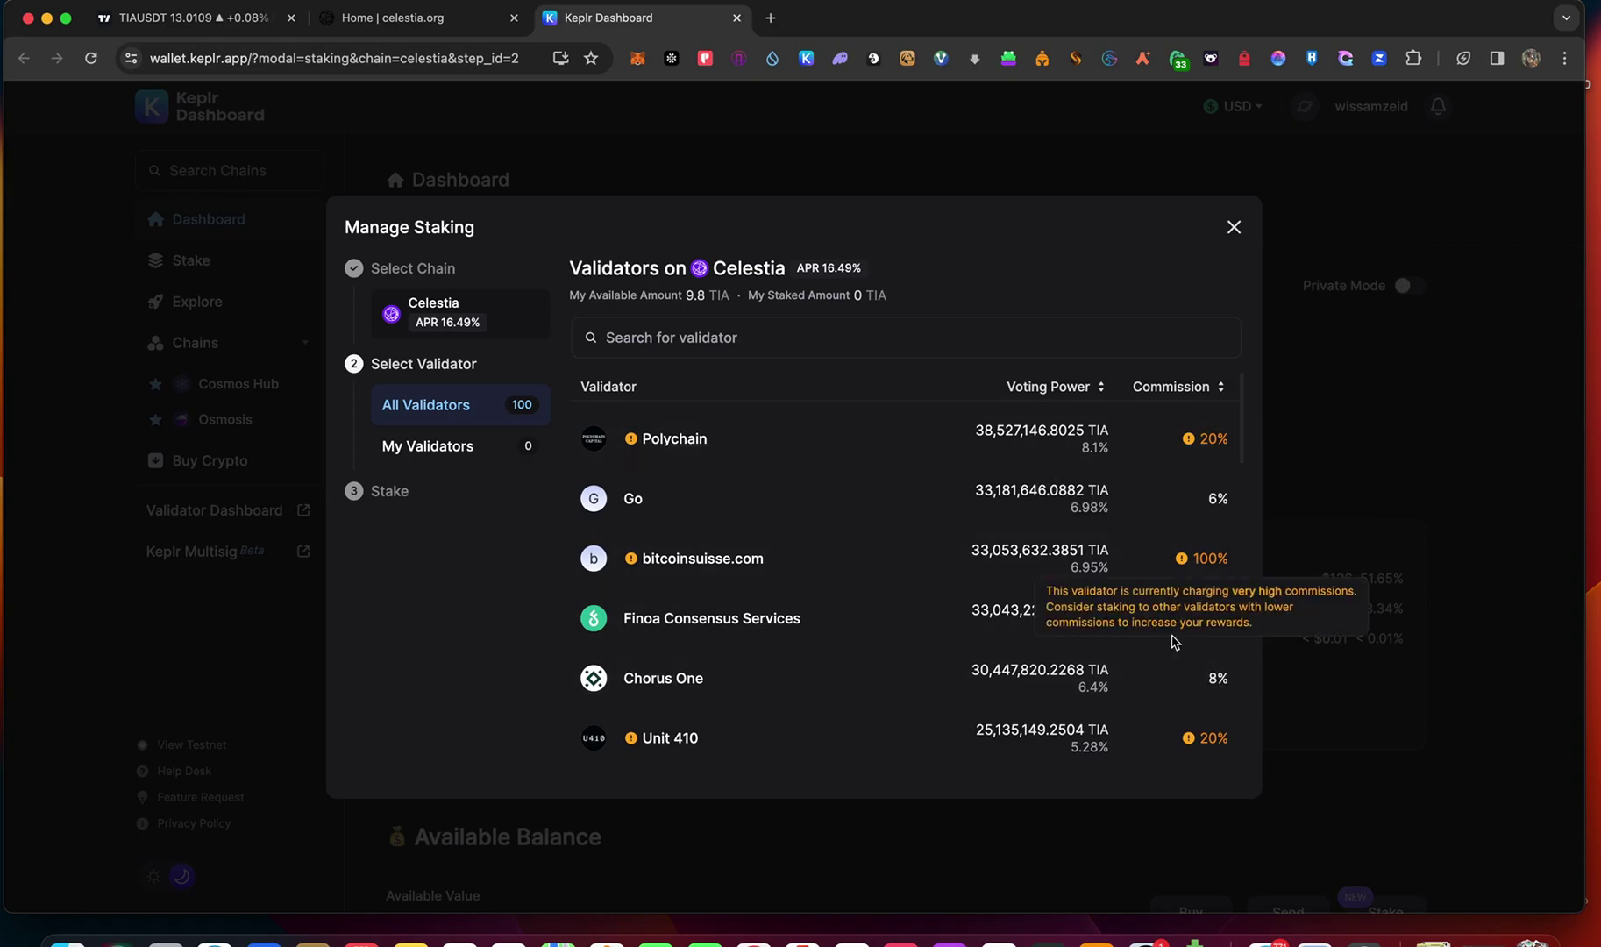
scroll(1169, 654, "down", 1)
scroll(1168, 711, "down", 1)
scroll(1170, 718, "down", 2)
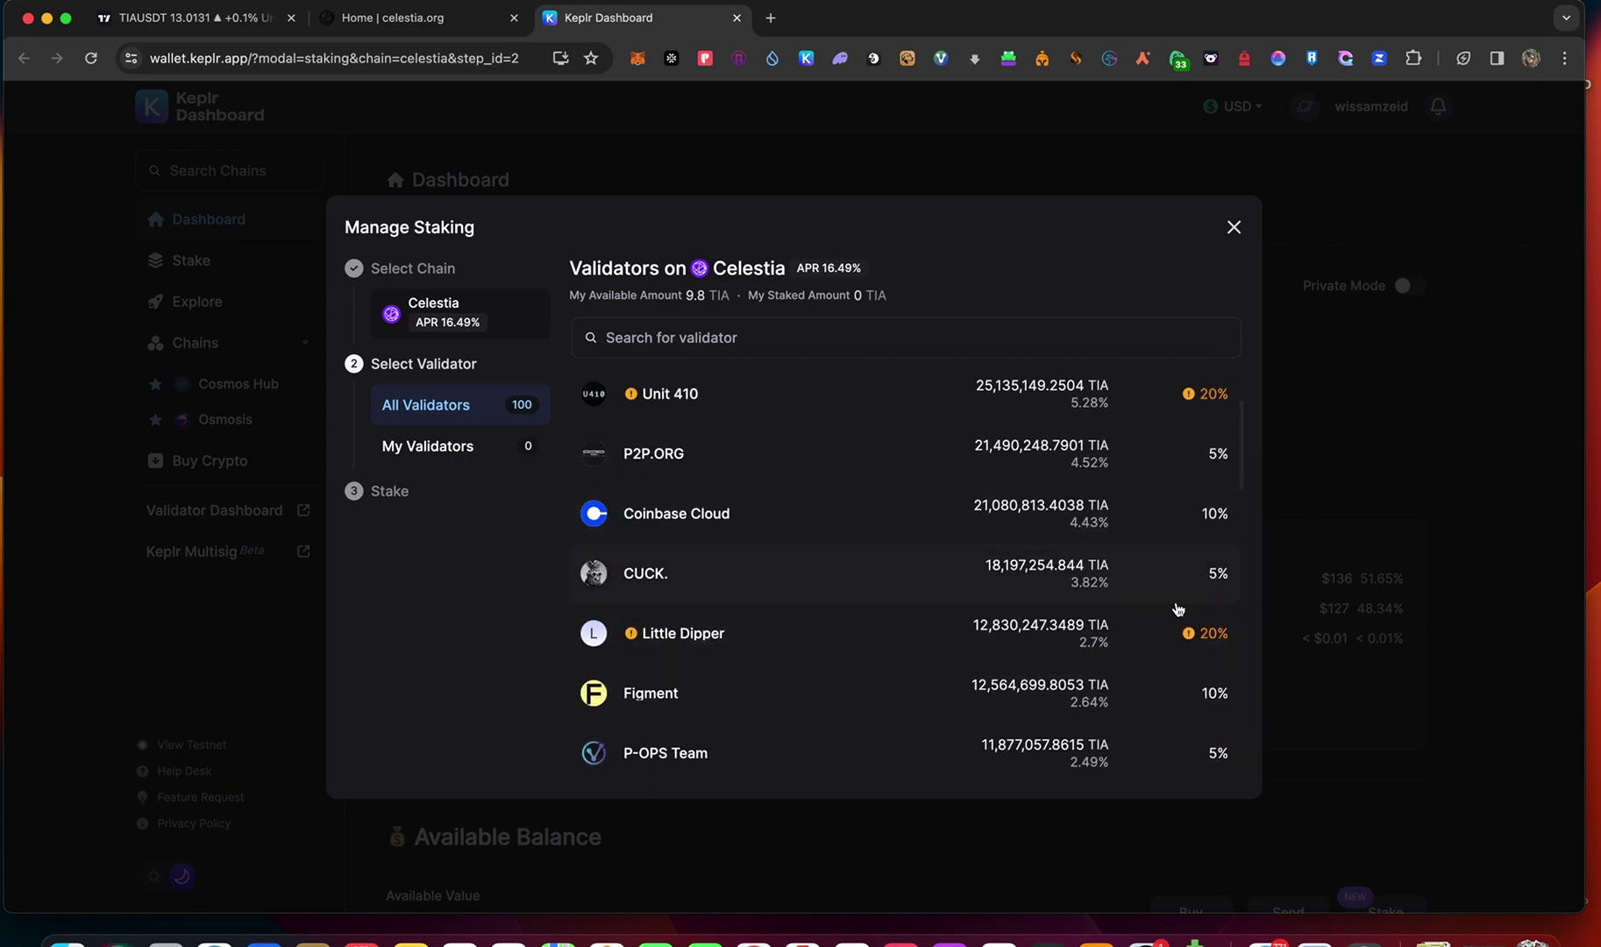
scroll(1176, 608, "down", 2)
scroll(1147, 586, "up", 3)
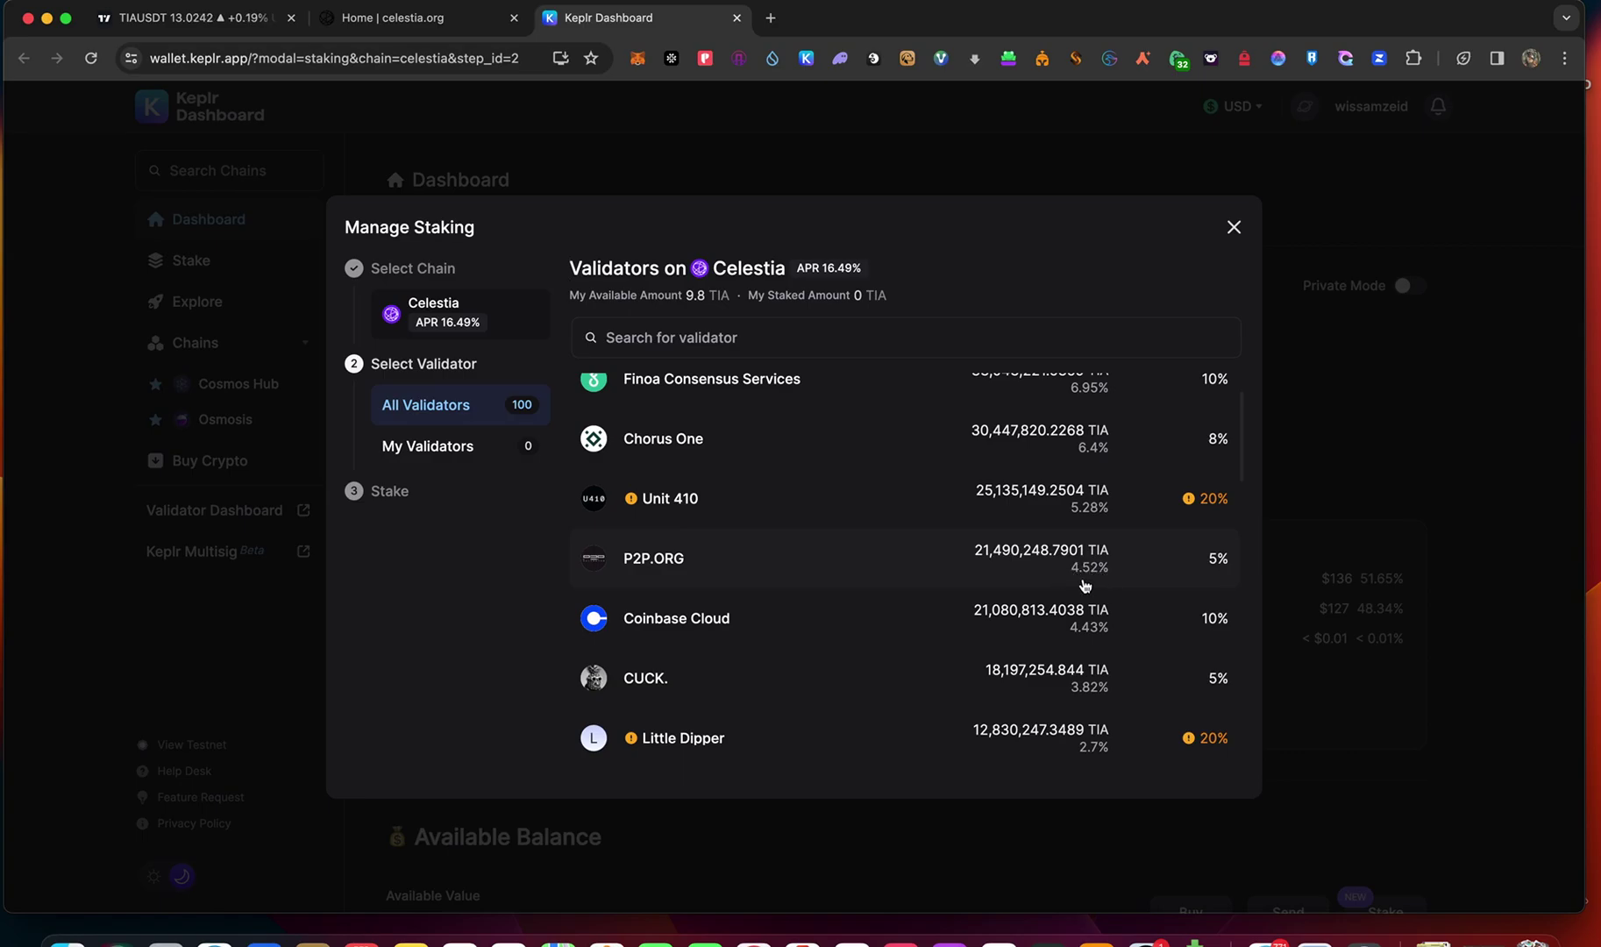
Choose P2P.ORG over Unit 410, noting its 5% commission and 21-day unbonding.
left_click(932, 571)
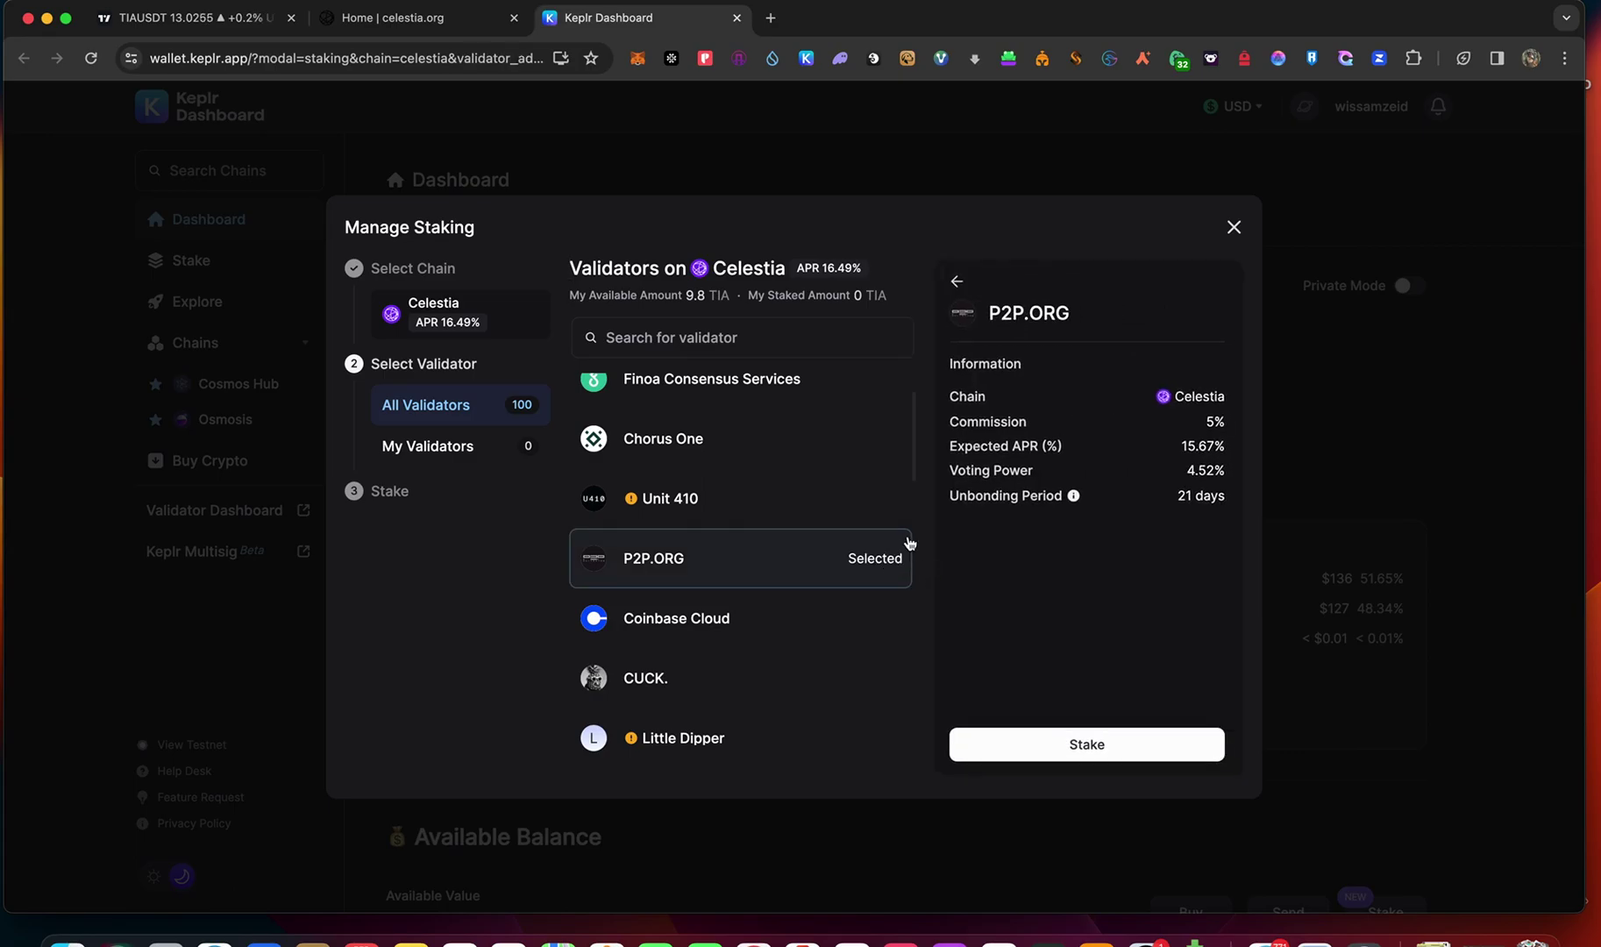
left_click(829, 500)
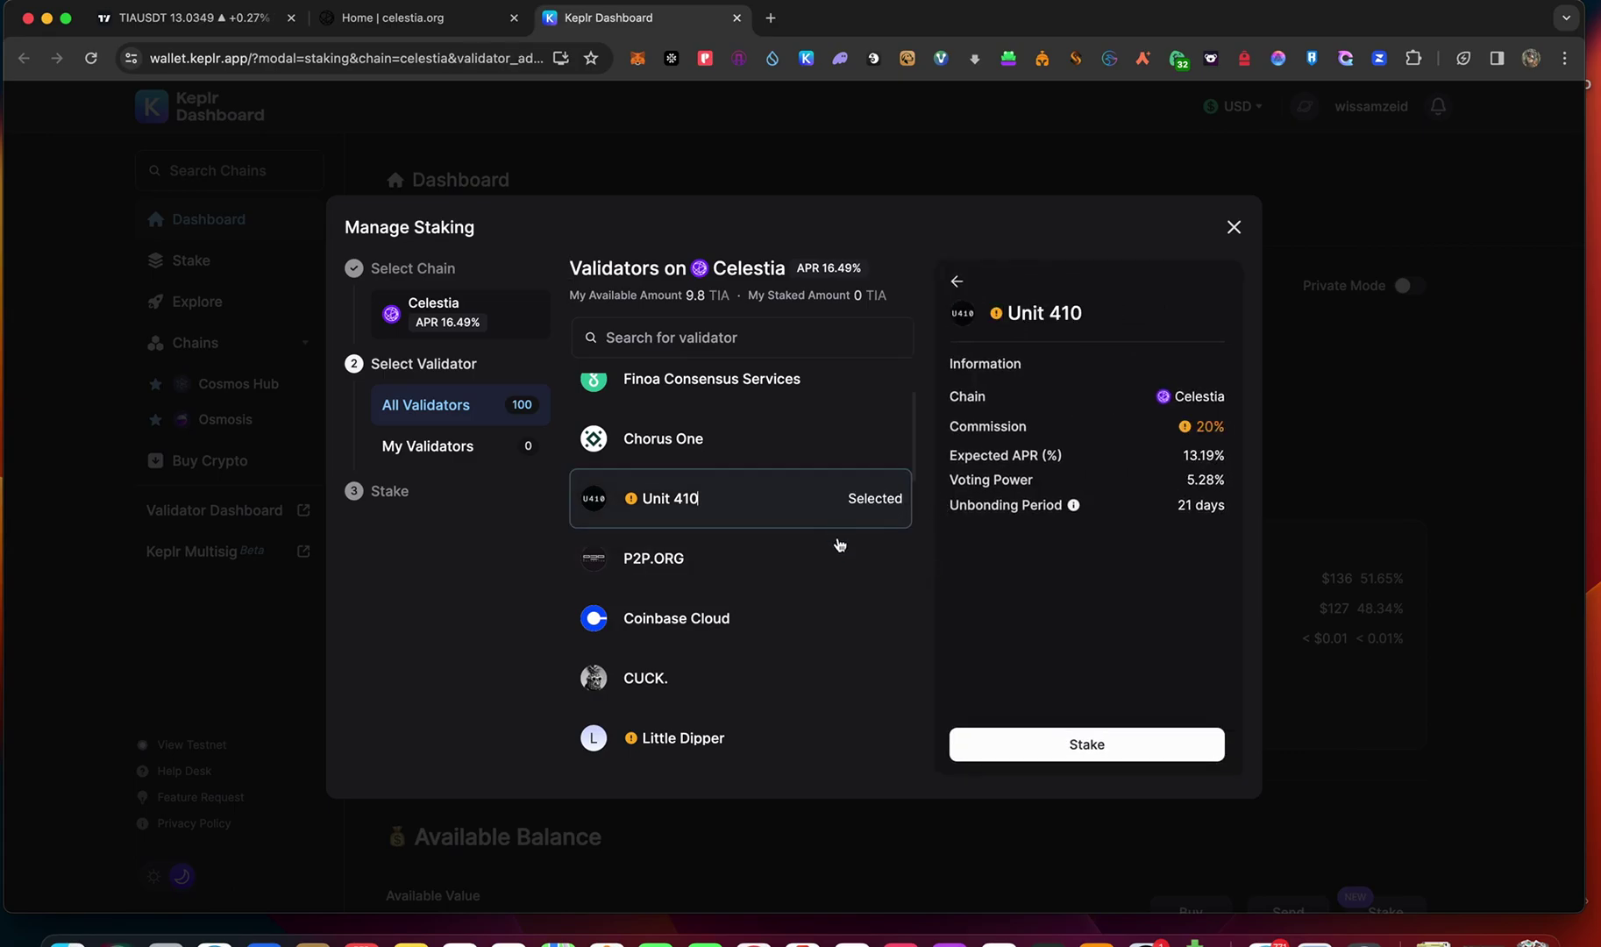
left_click(821, 562)
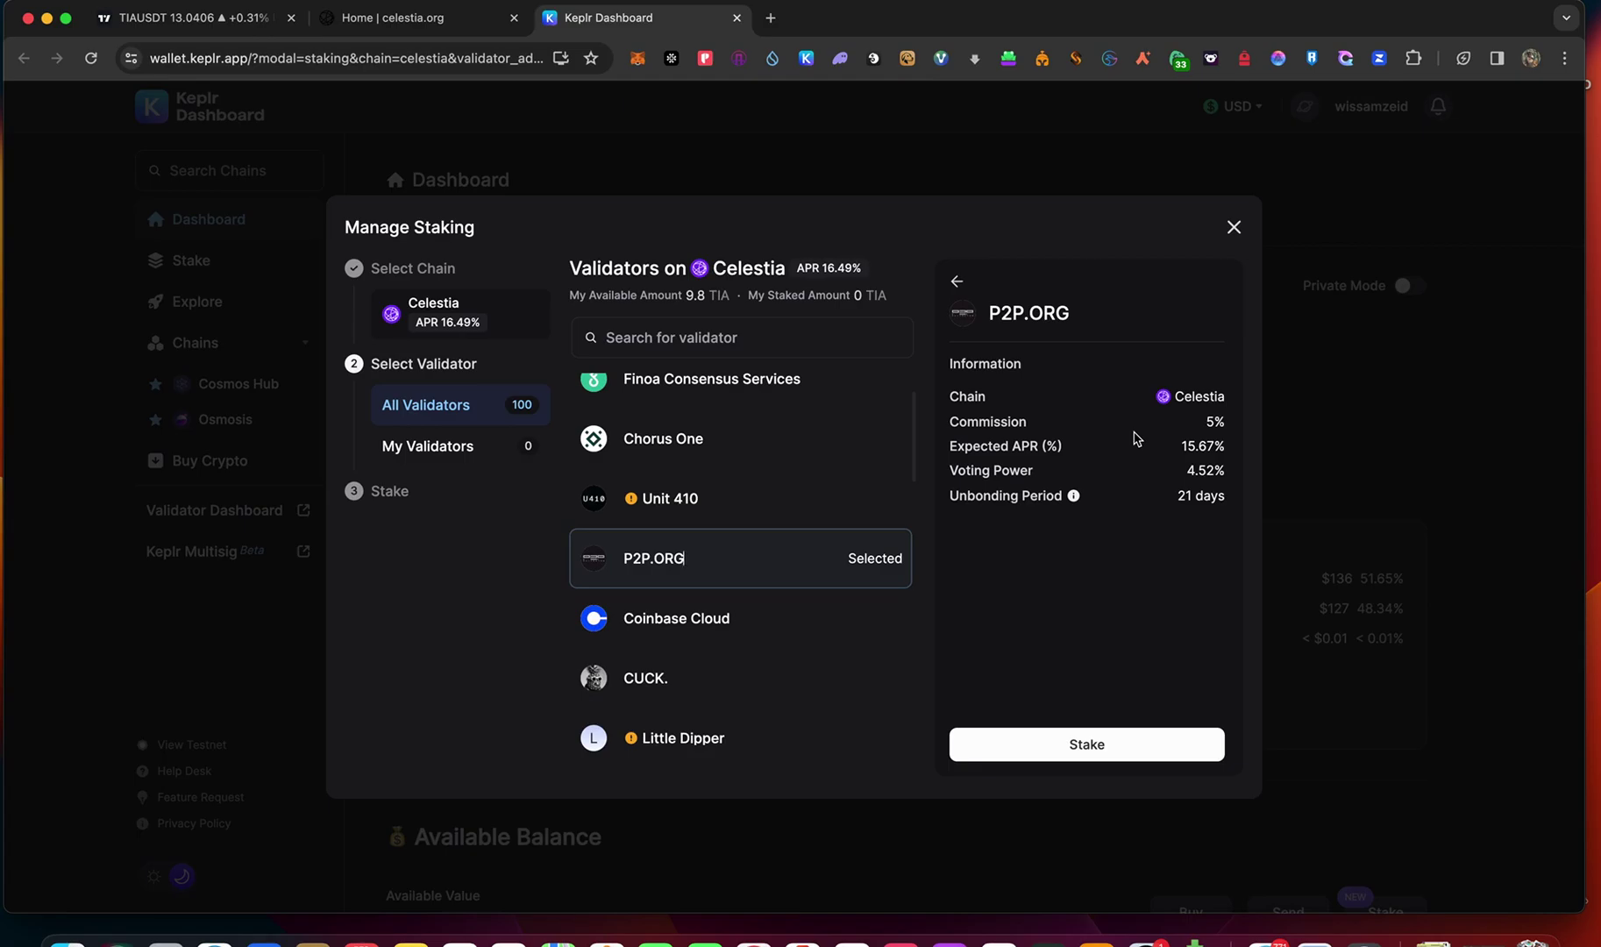
left_click_drag(1174, 495, 1193, 495)
Zoom out to TIA's full daily history and review 7.304M volume and 352.80% three-month performance.
left_click(229, 19)
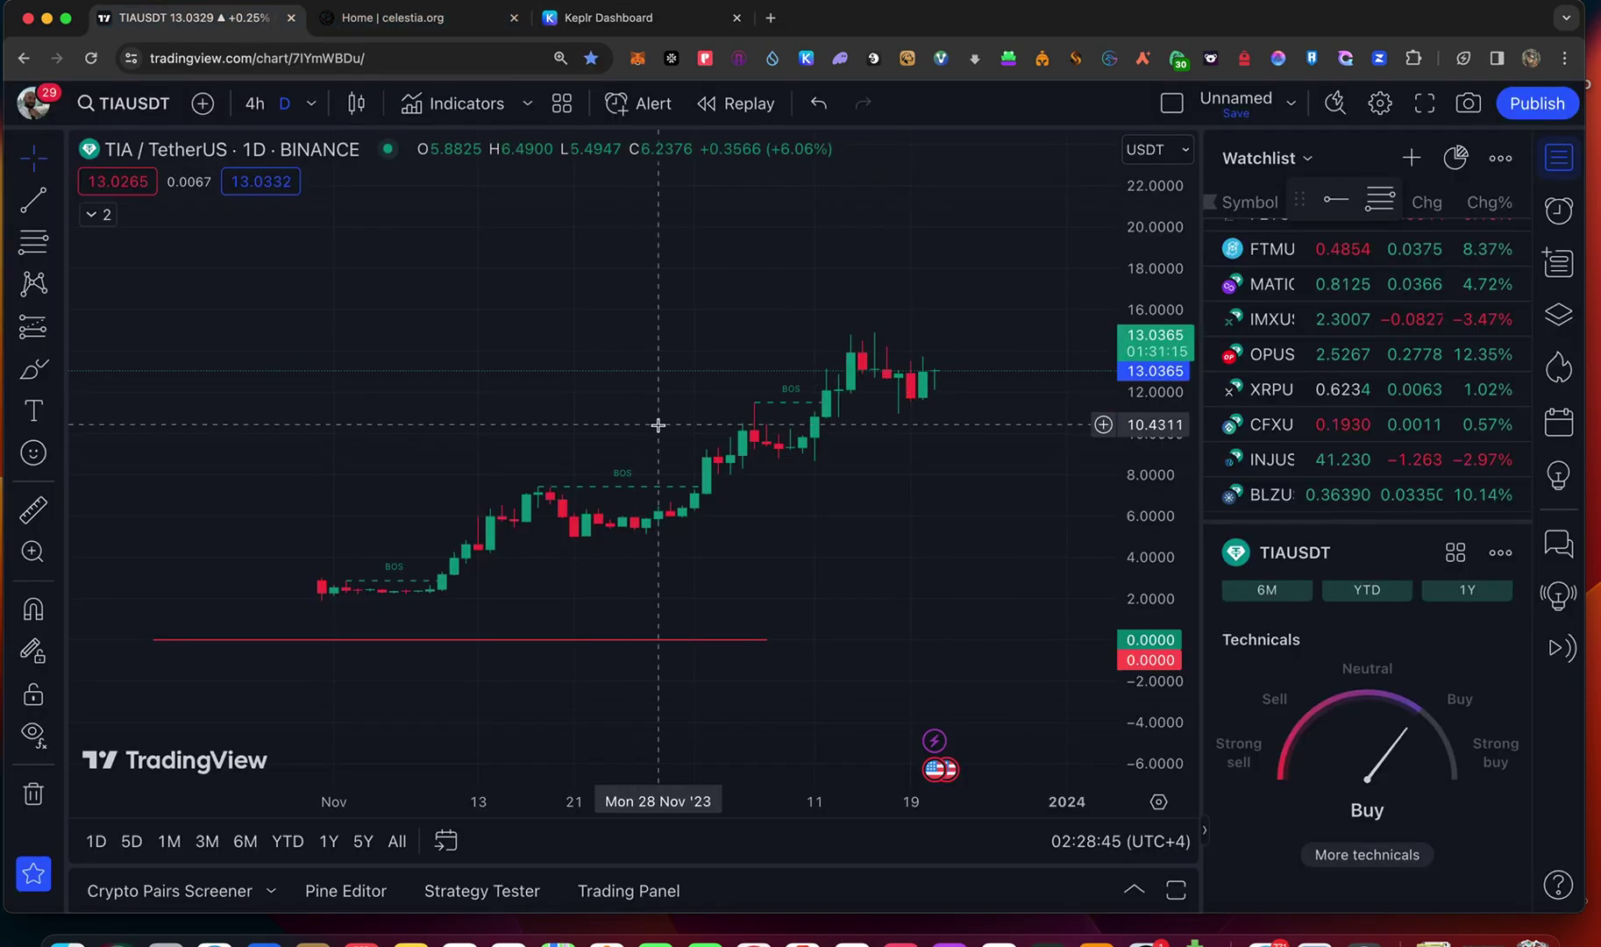
scroll(921, 508, "down", 5)
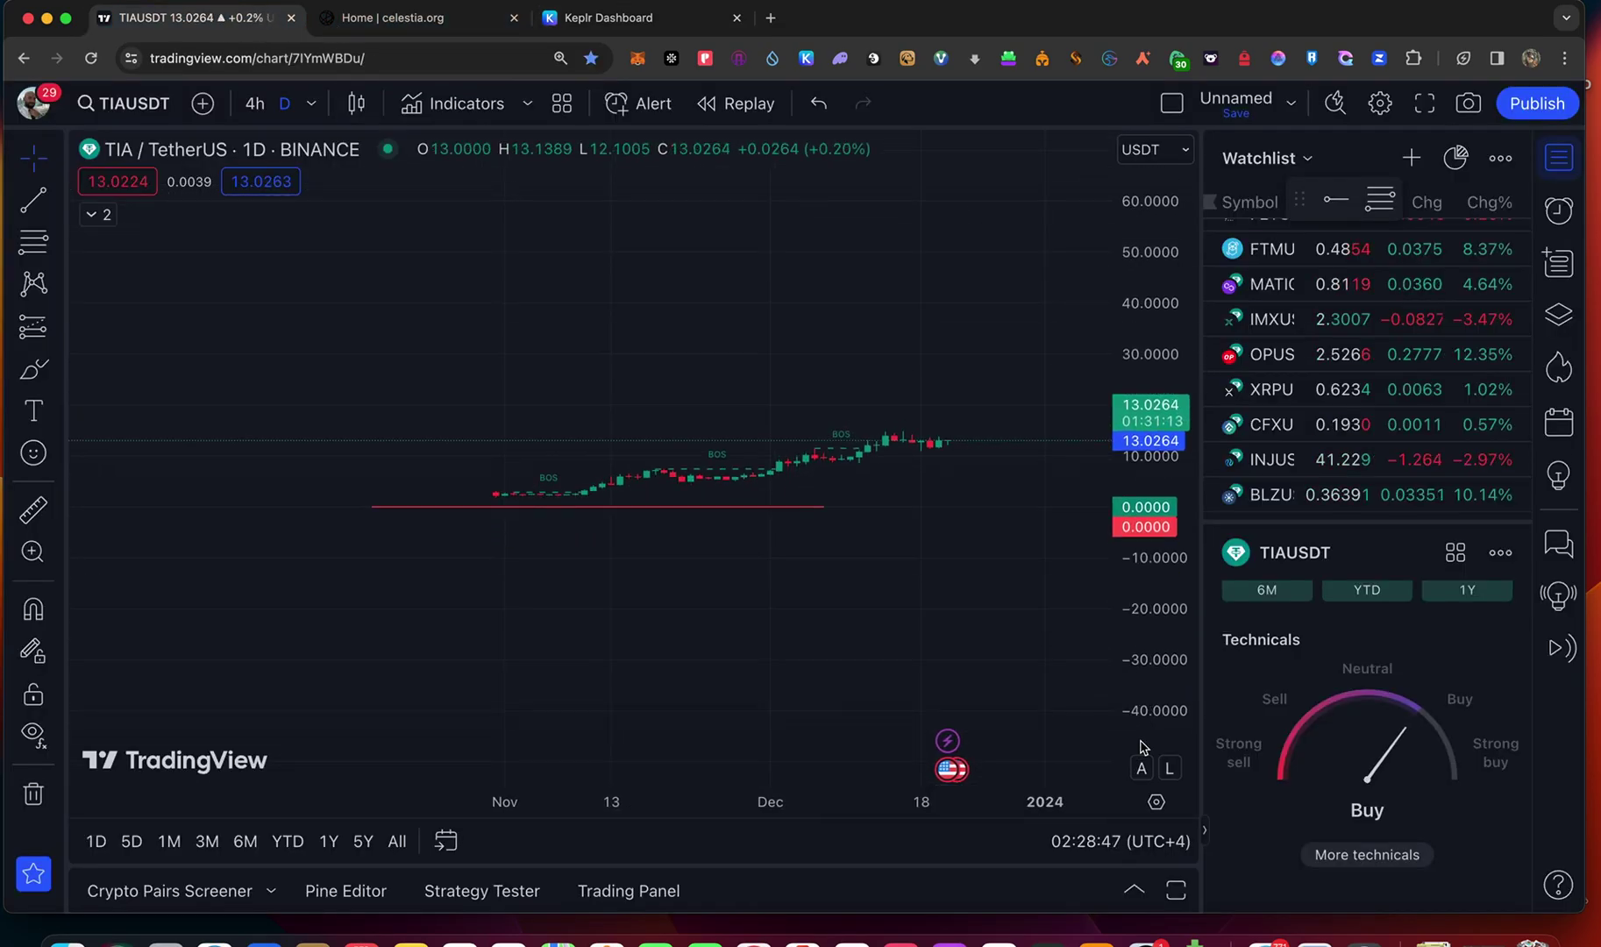
scroll(976, 667, "right", 3)
scroll(976, 667, "right", 3)
scroll(976, 668, "right", 2)
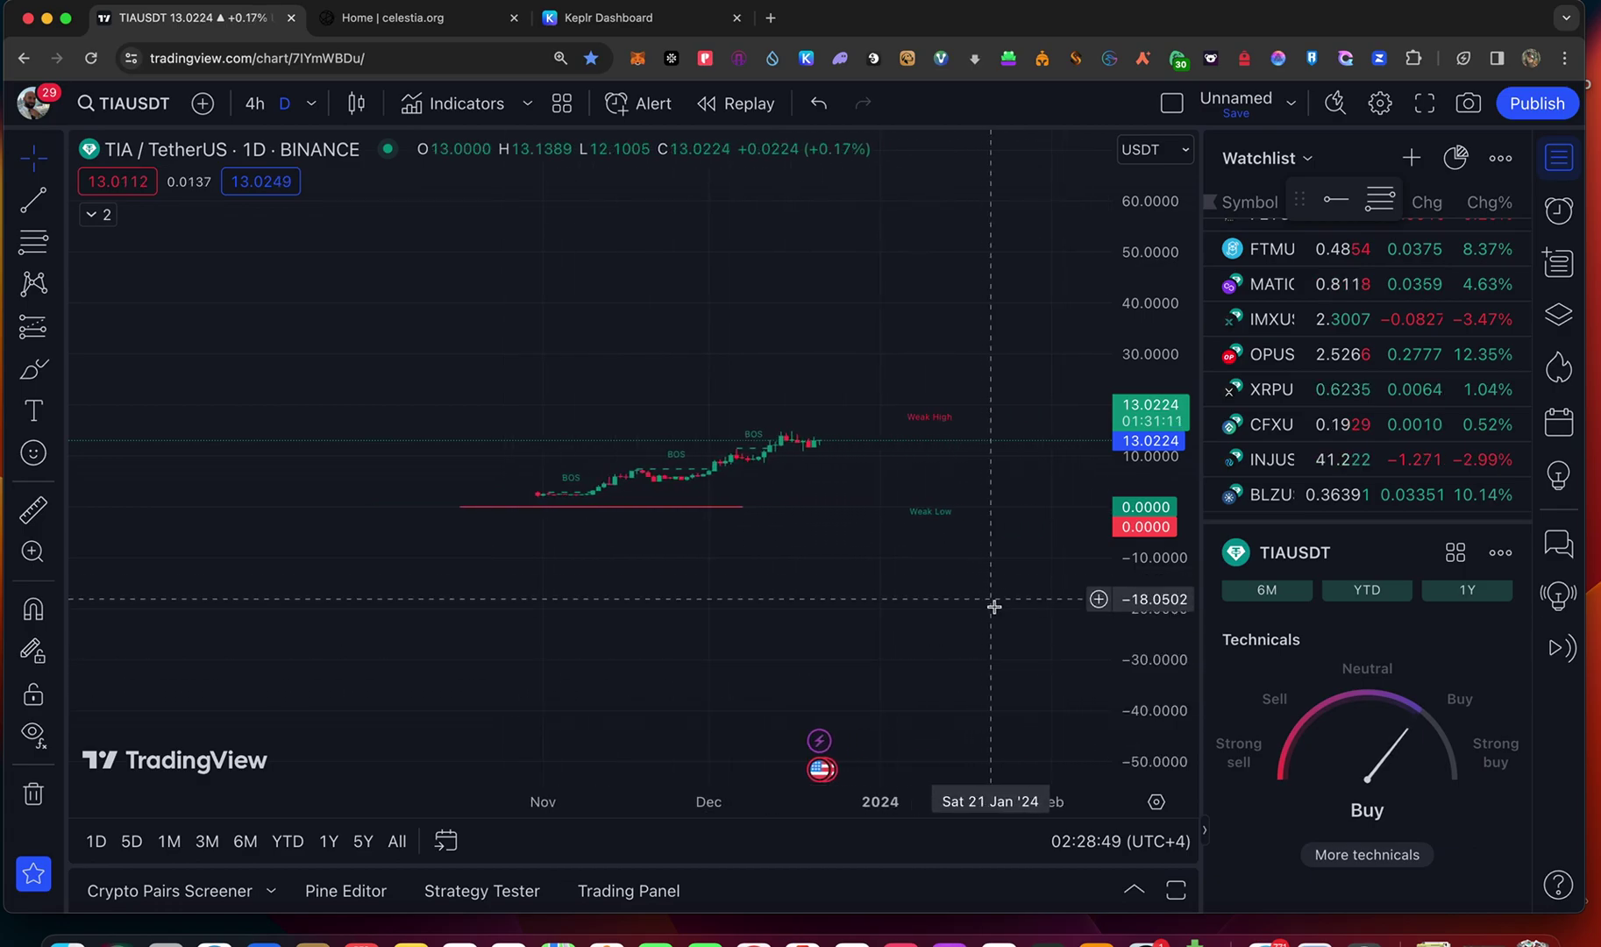
scroll(1294, 772, "up", 1)
scroll(1295, 771, "up", 5)
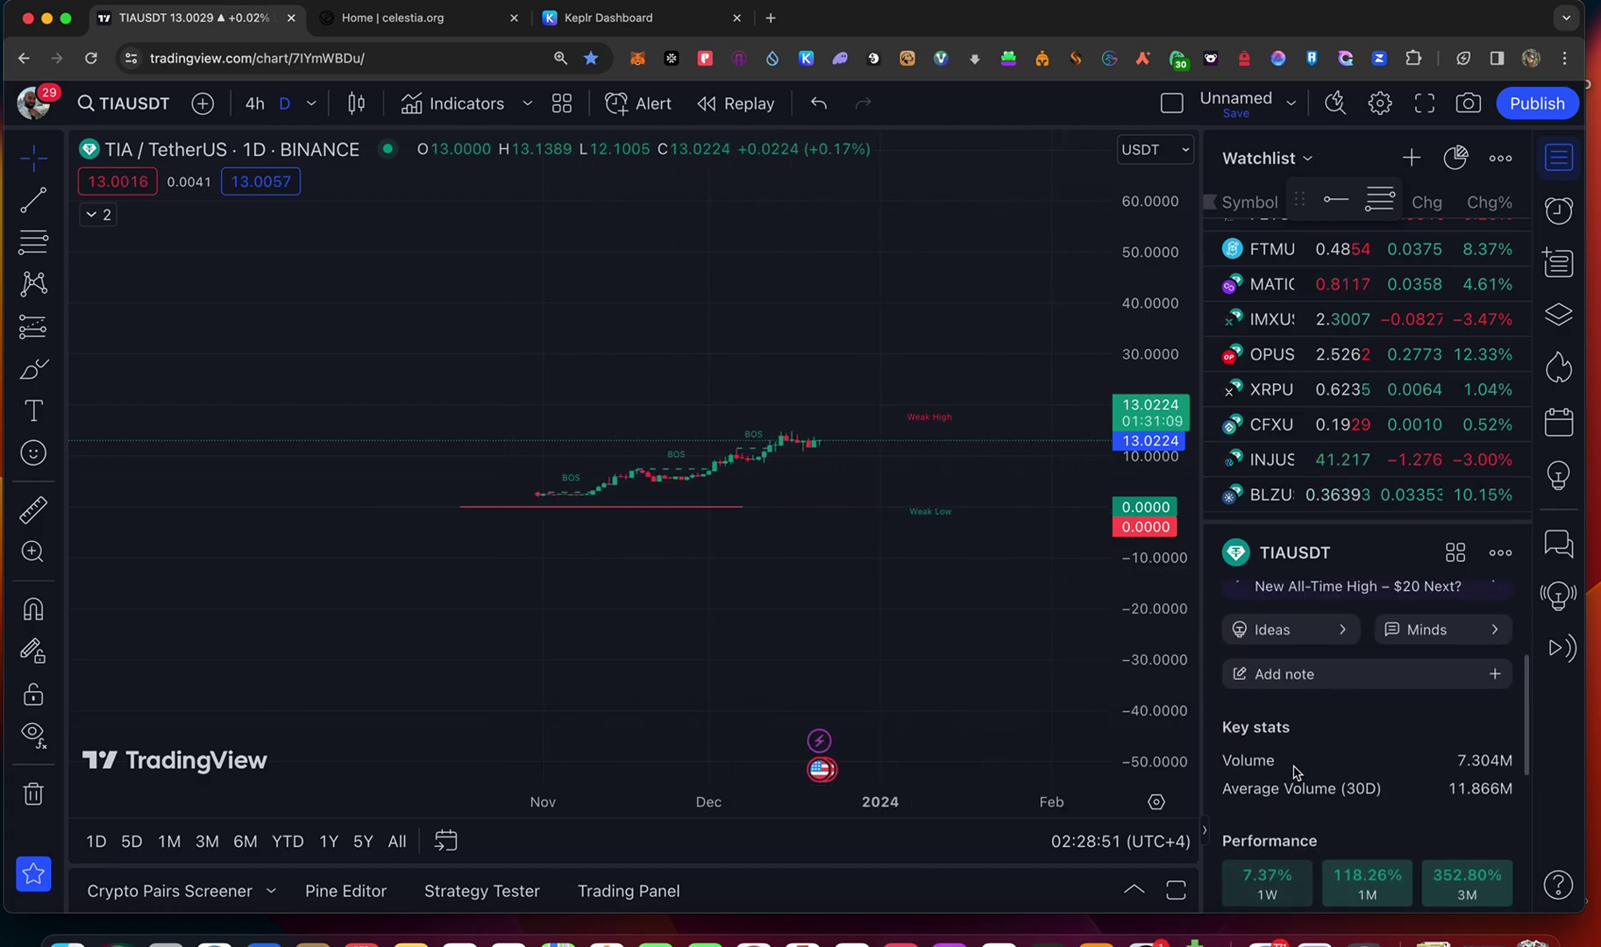
scroll(1295, 772, "up", 4)
scroll(1294, 771, "down", 4)
scroll(1302, 728, "up", 1)
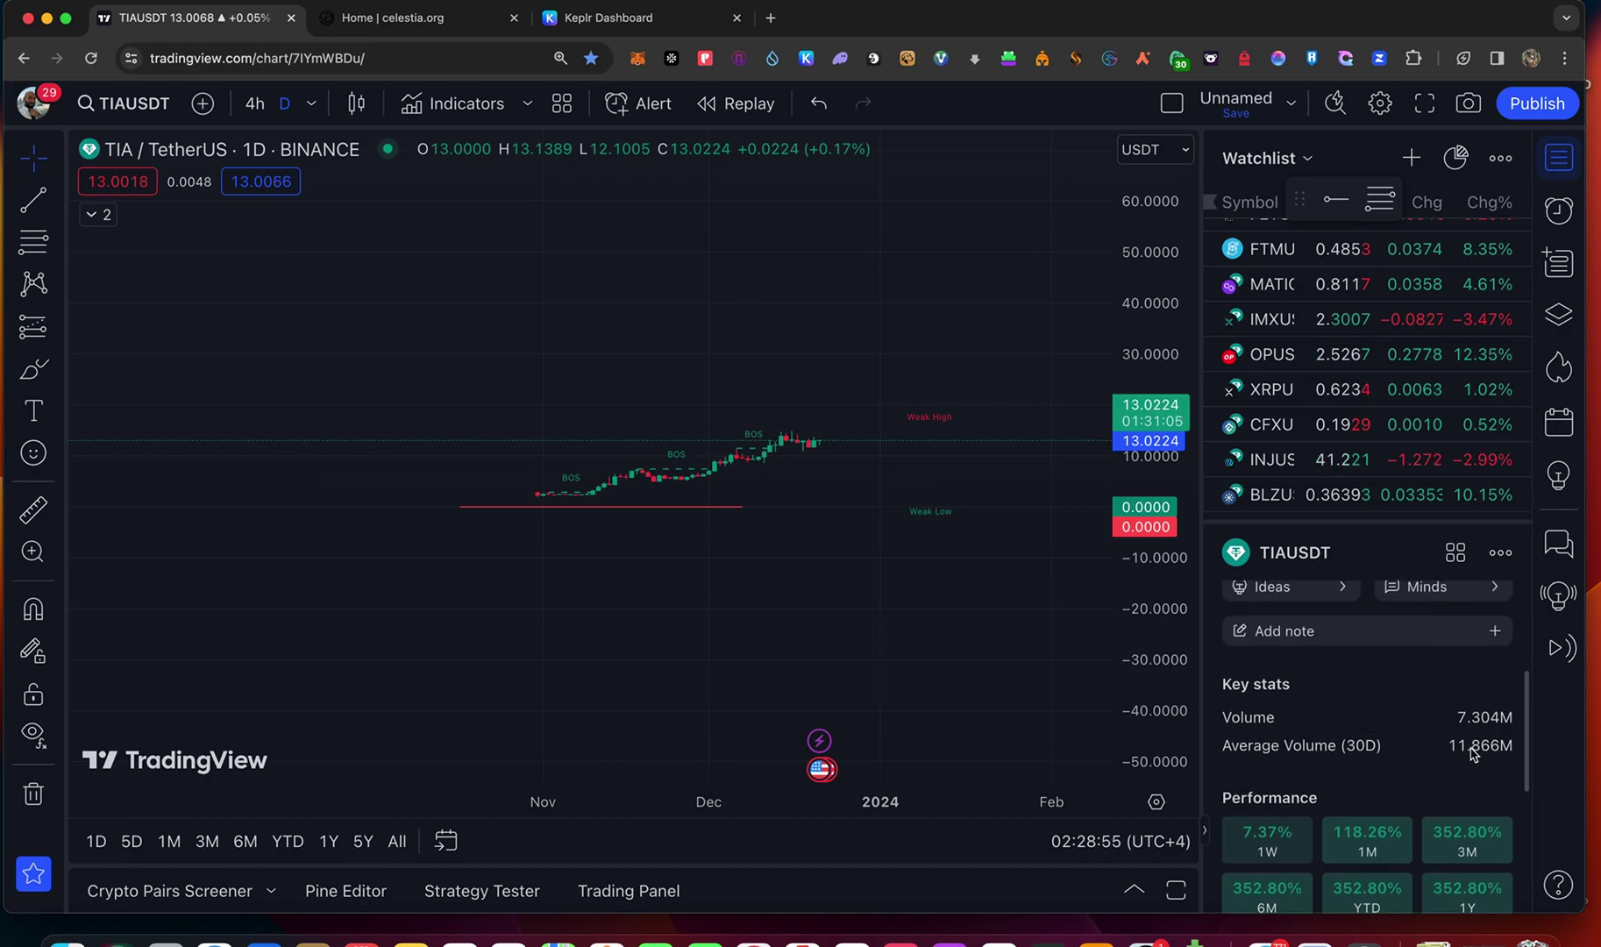
scroll(1415, 712, "up", 3)
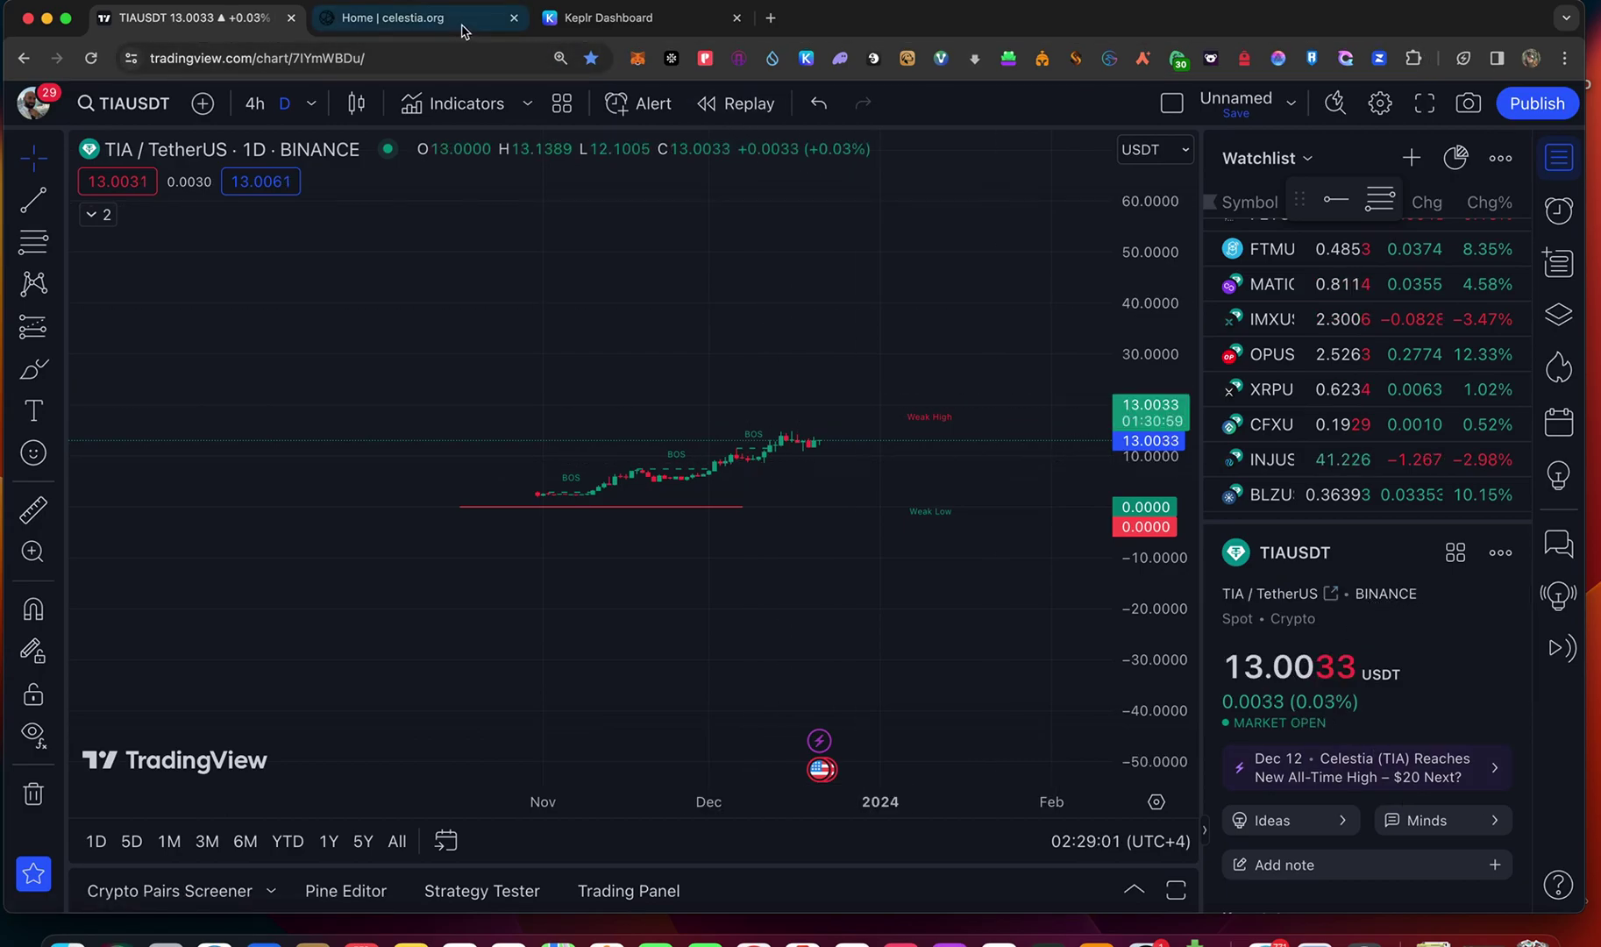
Open CoinMarketCap in a new tab and go to the Celestia (TIA) coin page.
left_click(770, 18)
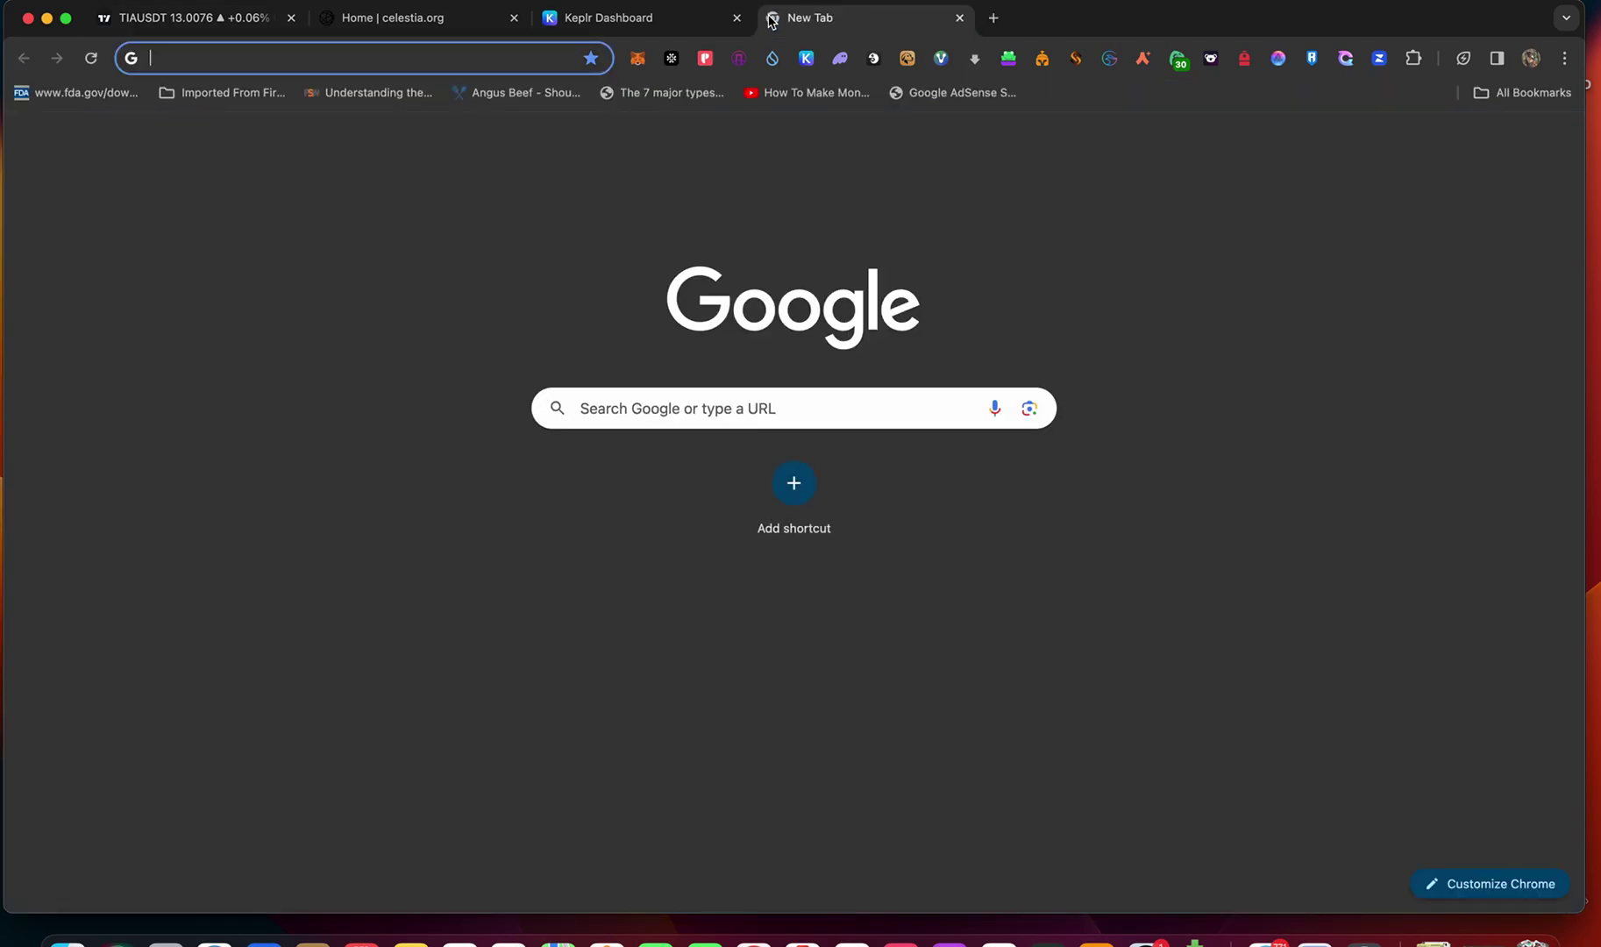
type("coinm")
key("Return")
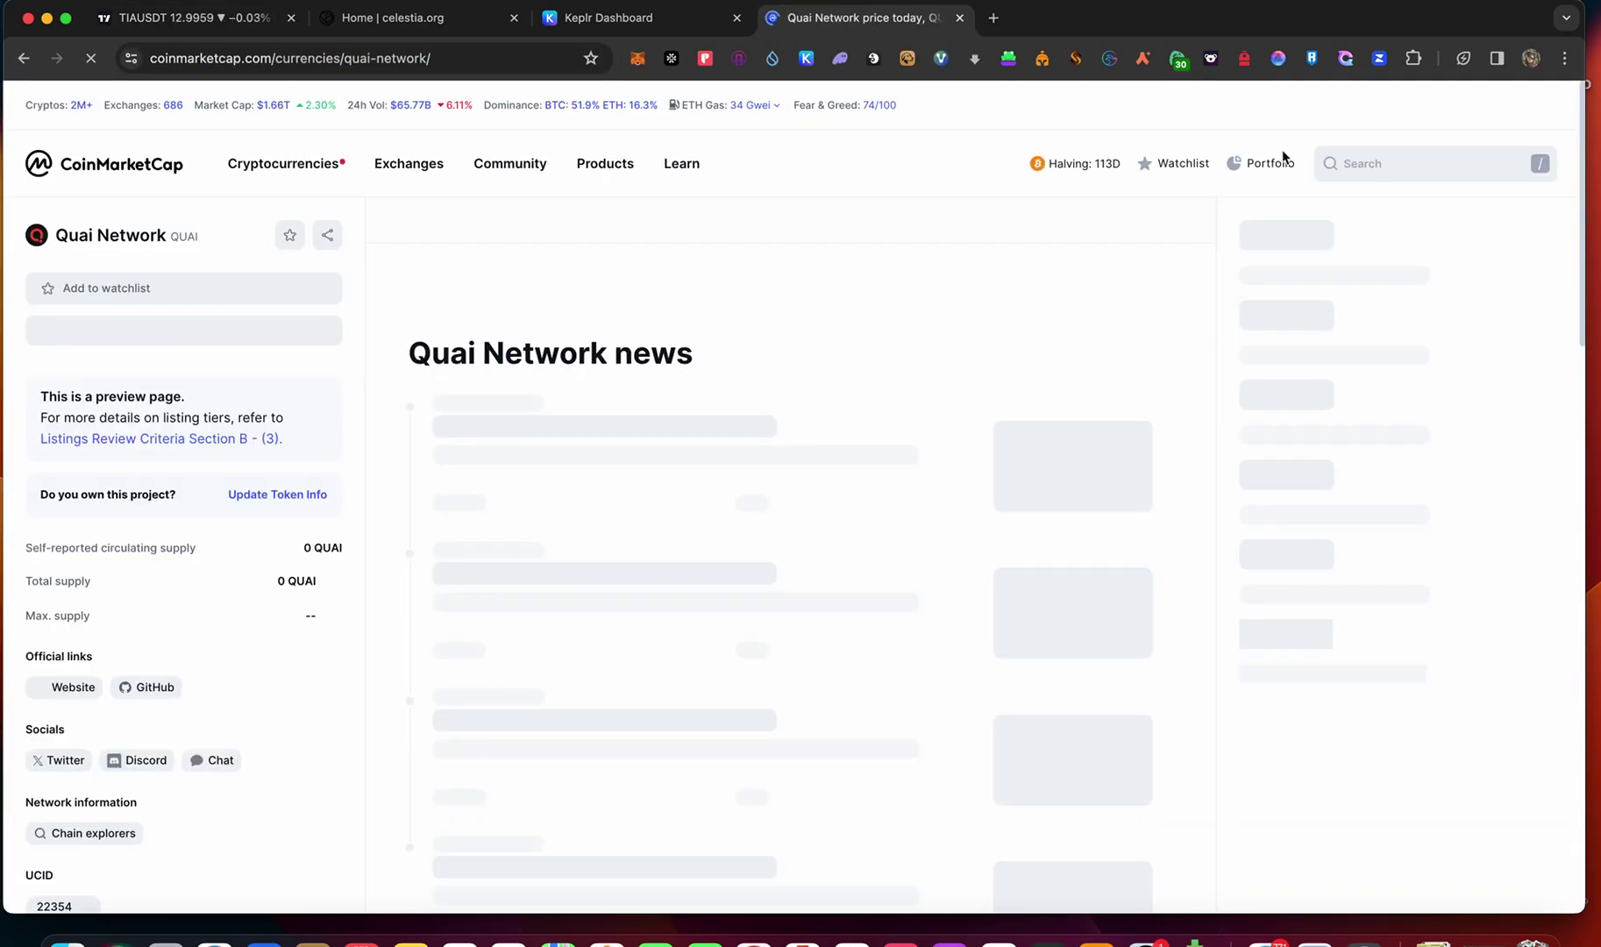
left_click(1420, 181)
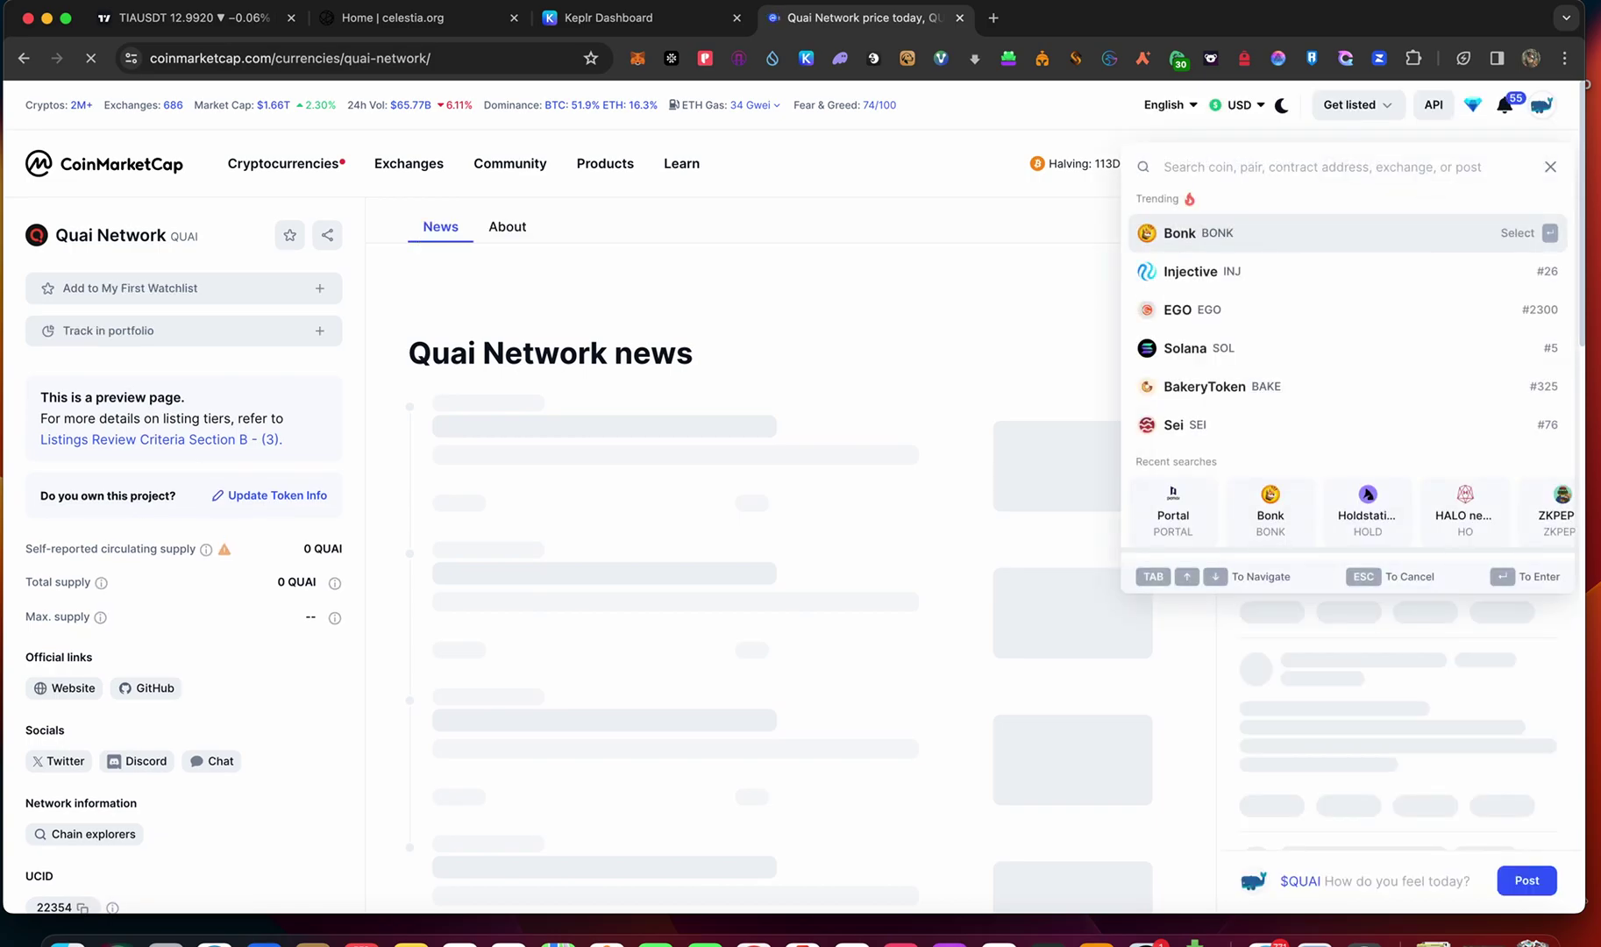
type("tia")
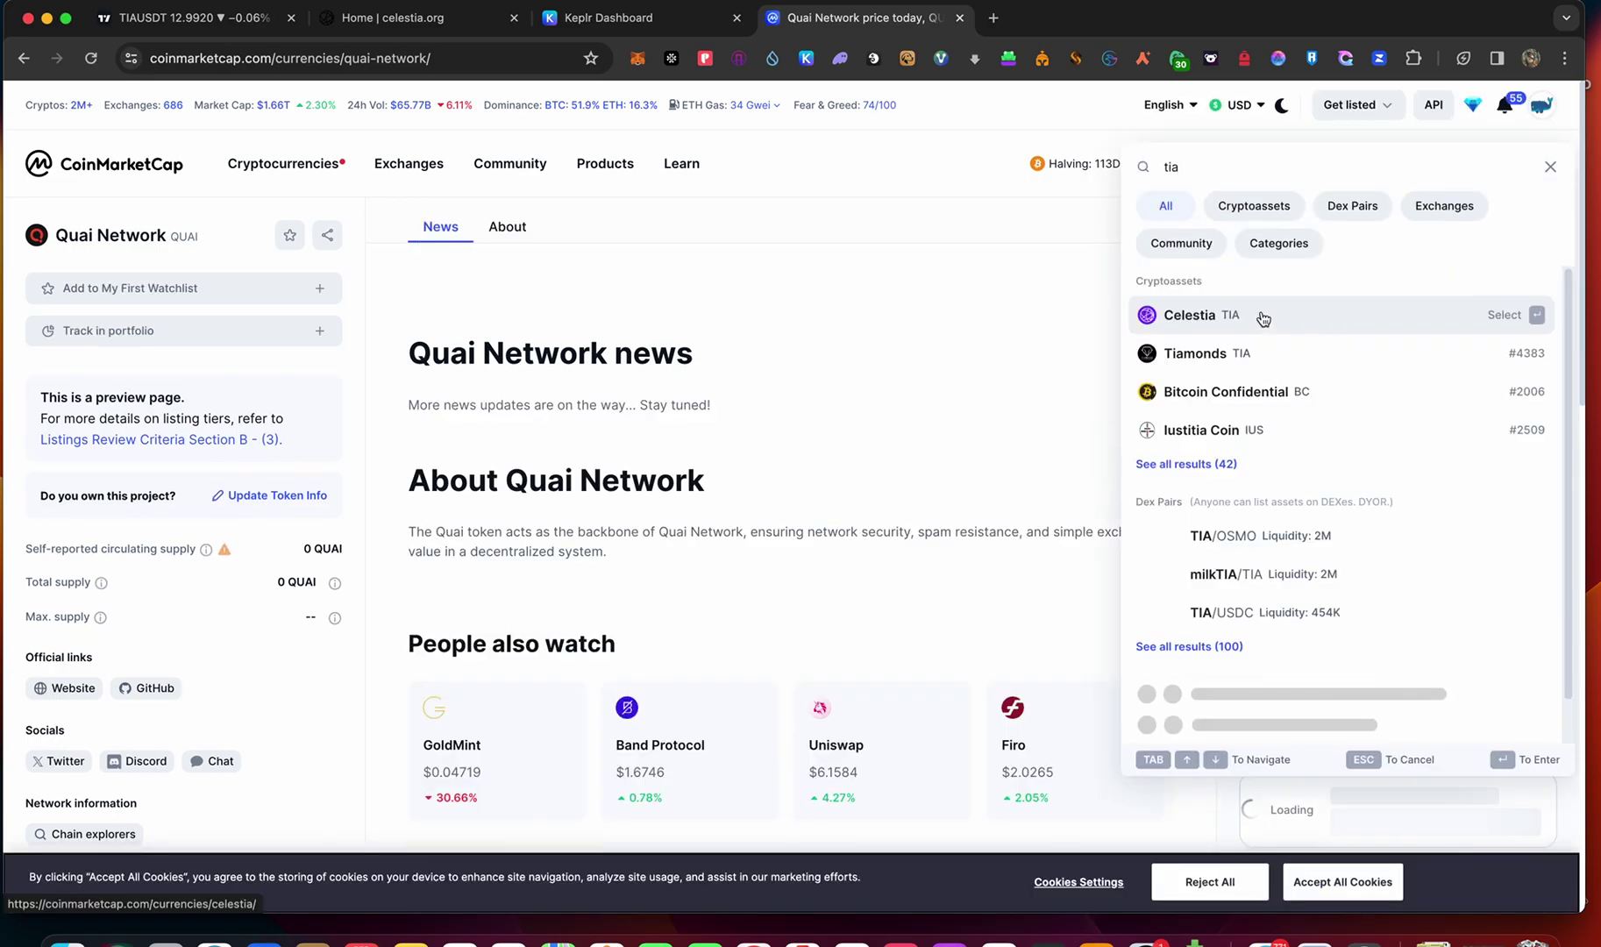
left_click(1263, 318)
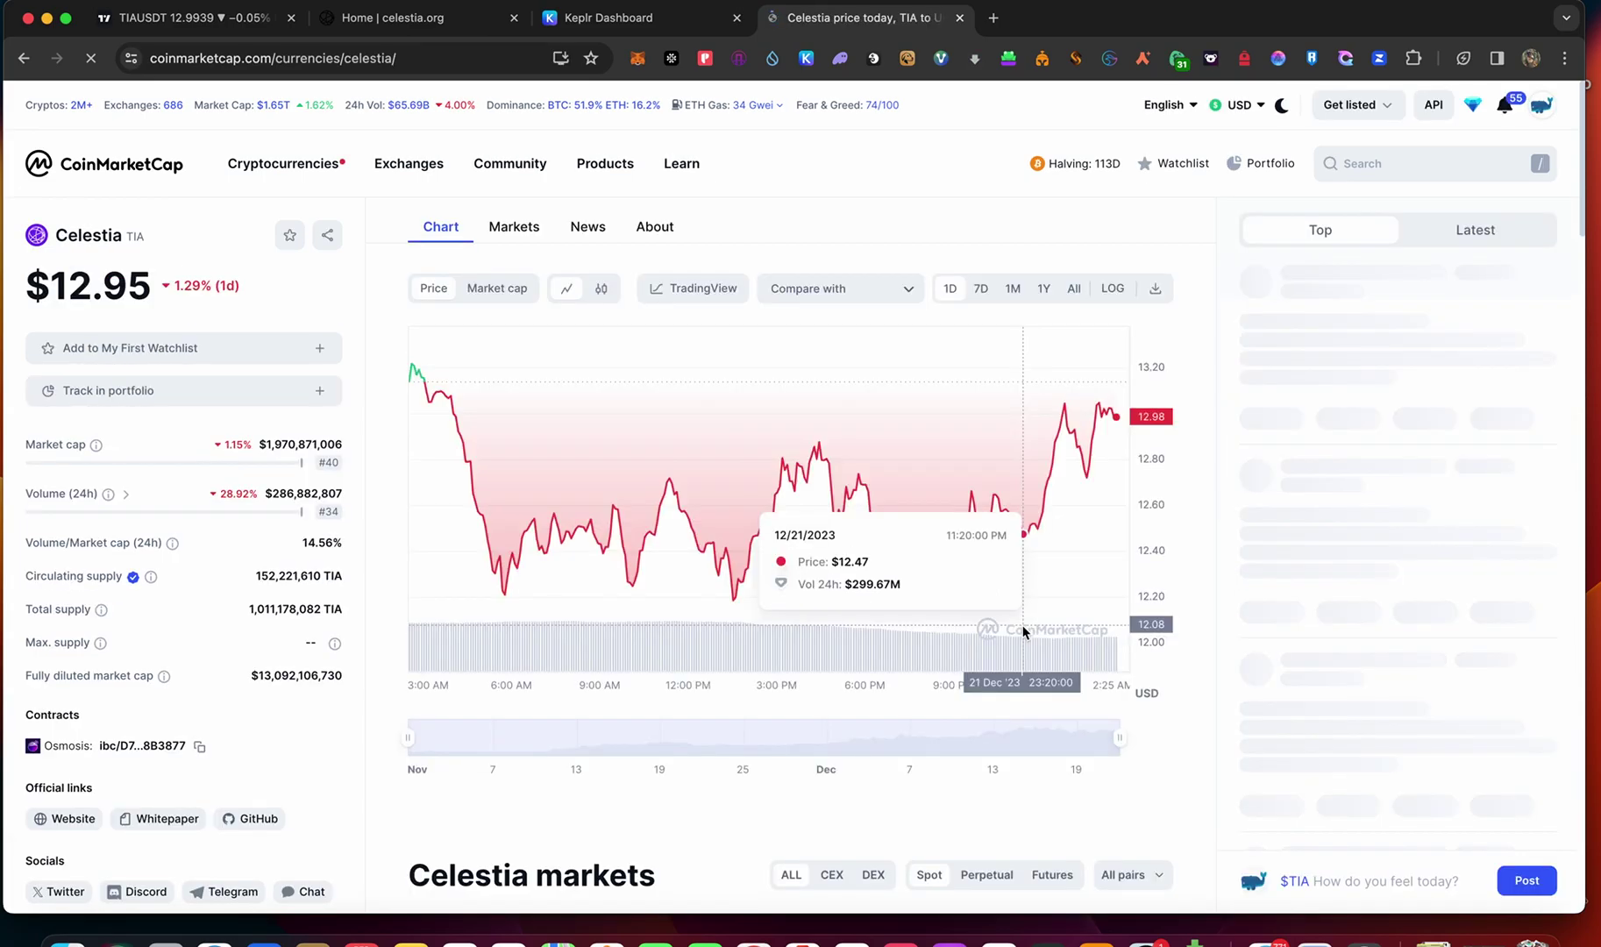
Scroll through Celestia's exchange markets table, with TIA at $12.99 and Binance leading.
scroll(1002, 592, "down", 1)
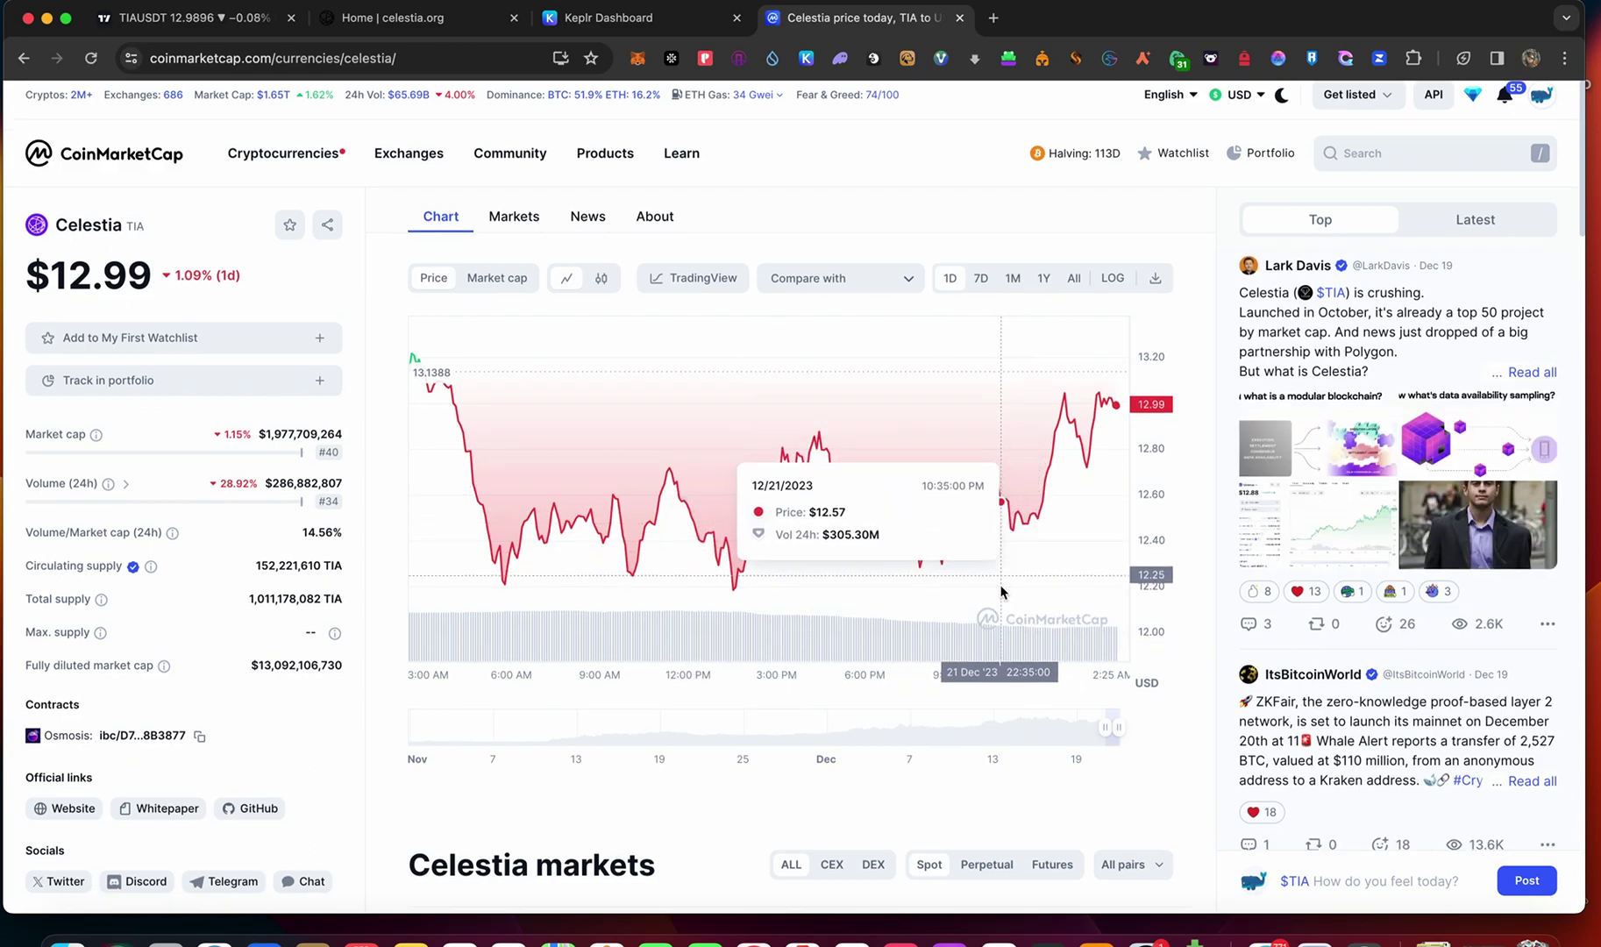
scroll(1002, 592, "down", 2)
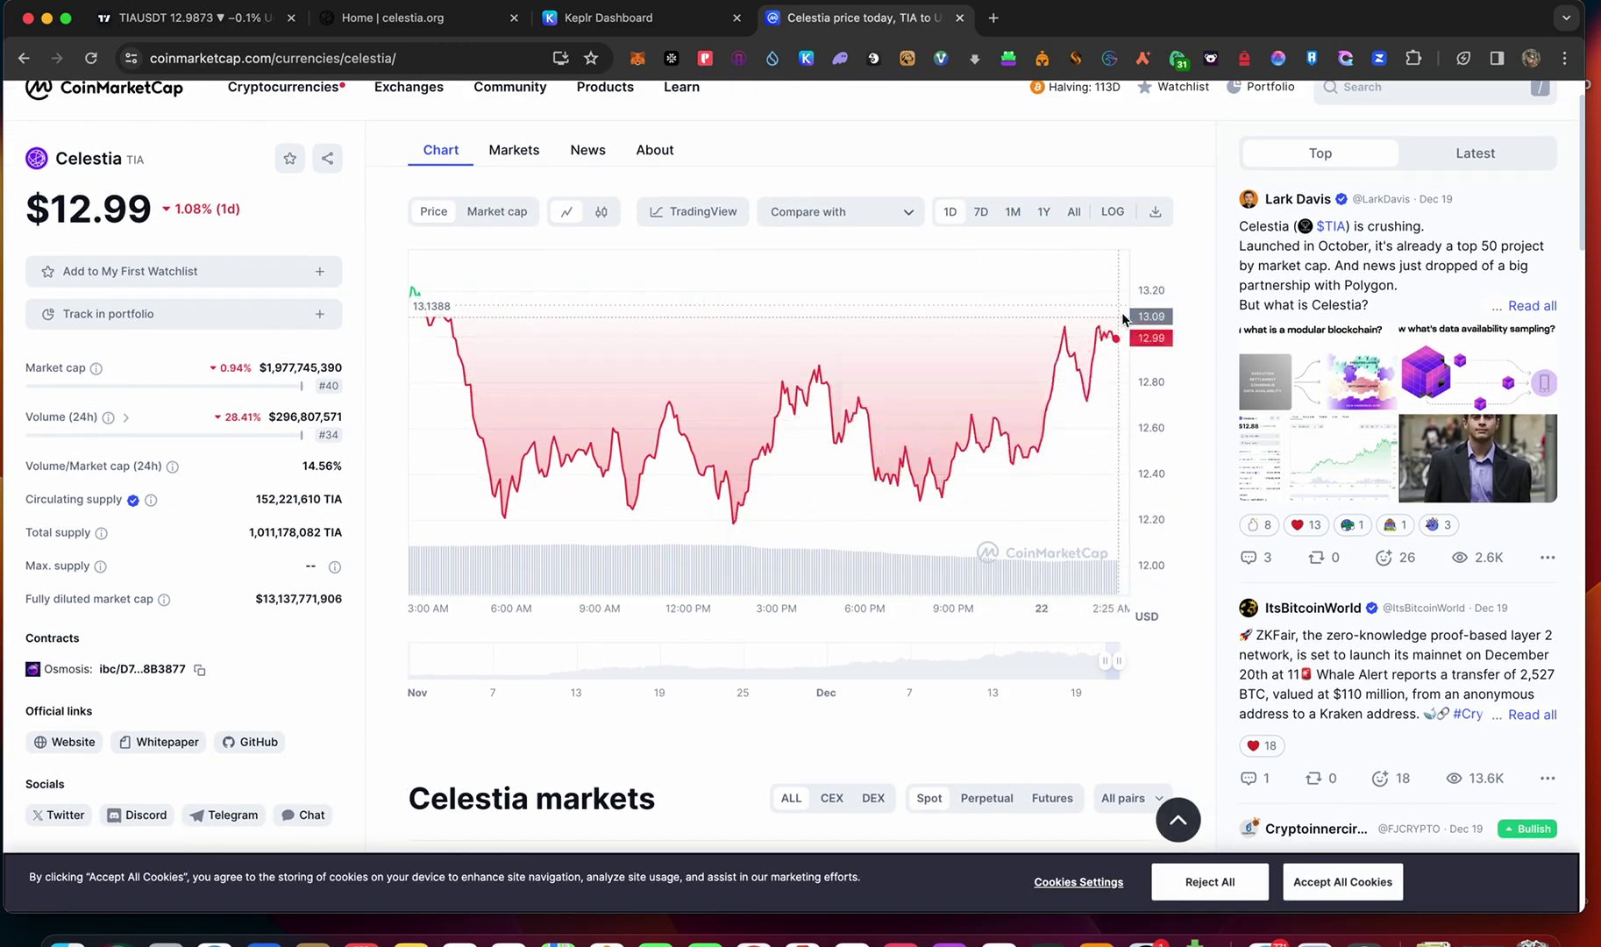
scroll(971, 683, "down", 5)
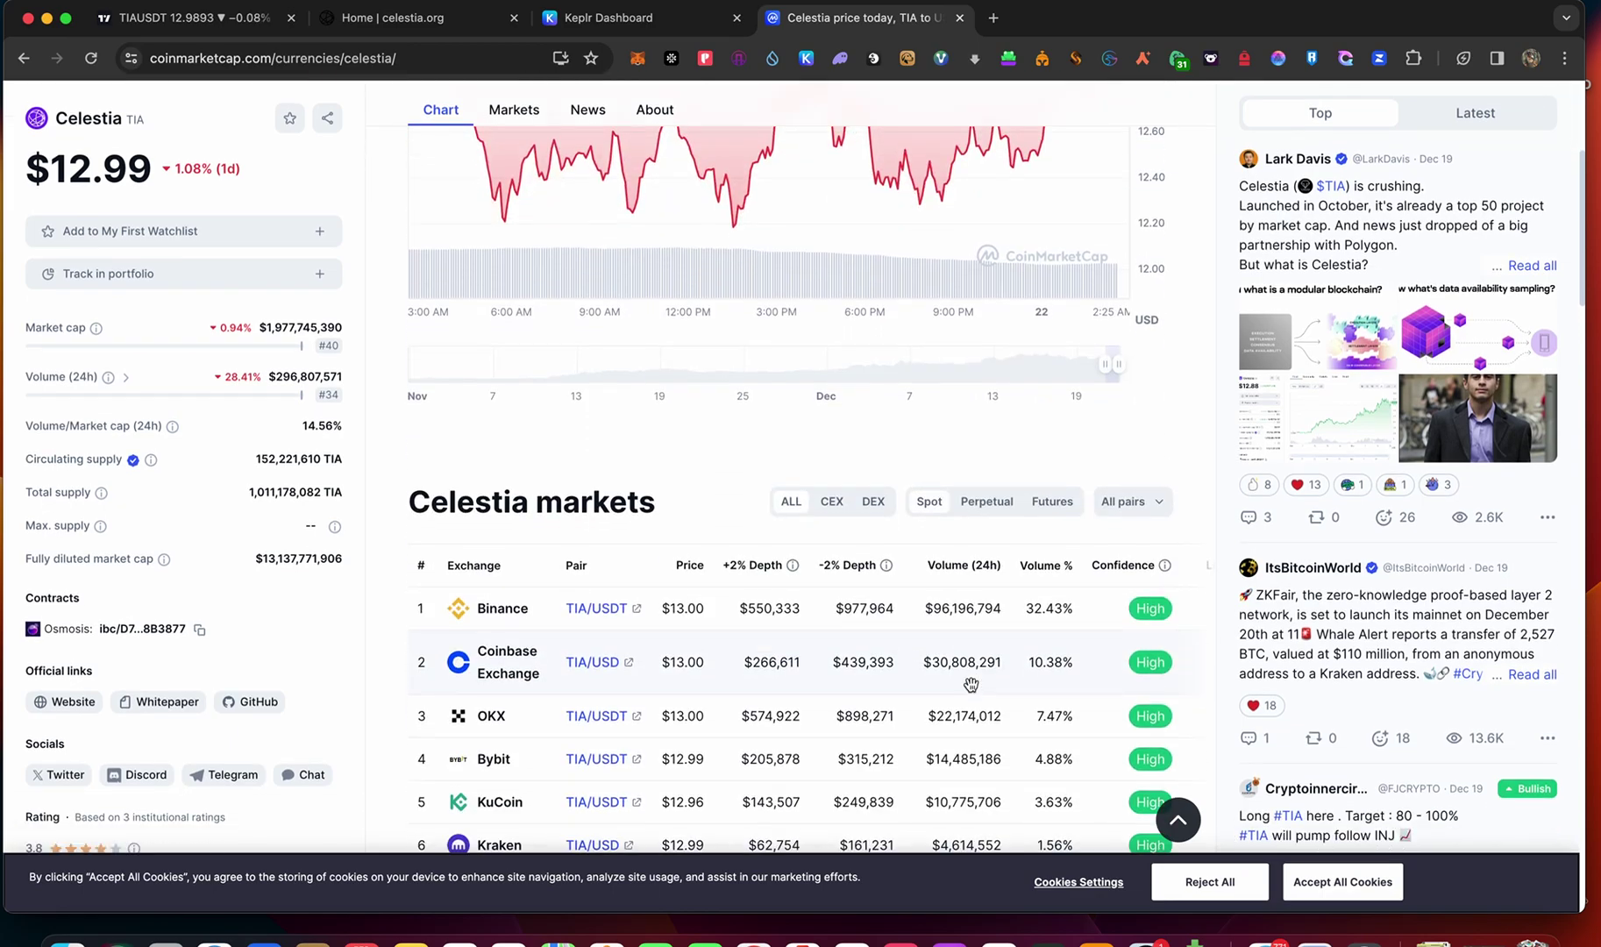
scroll(970, 683, "down", 1)
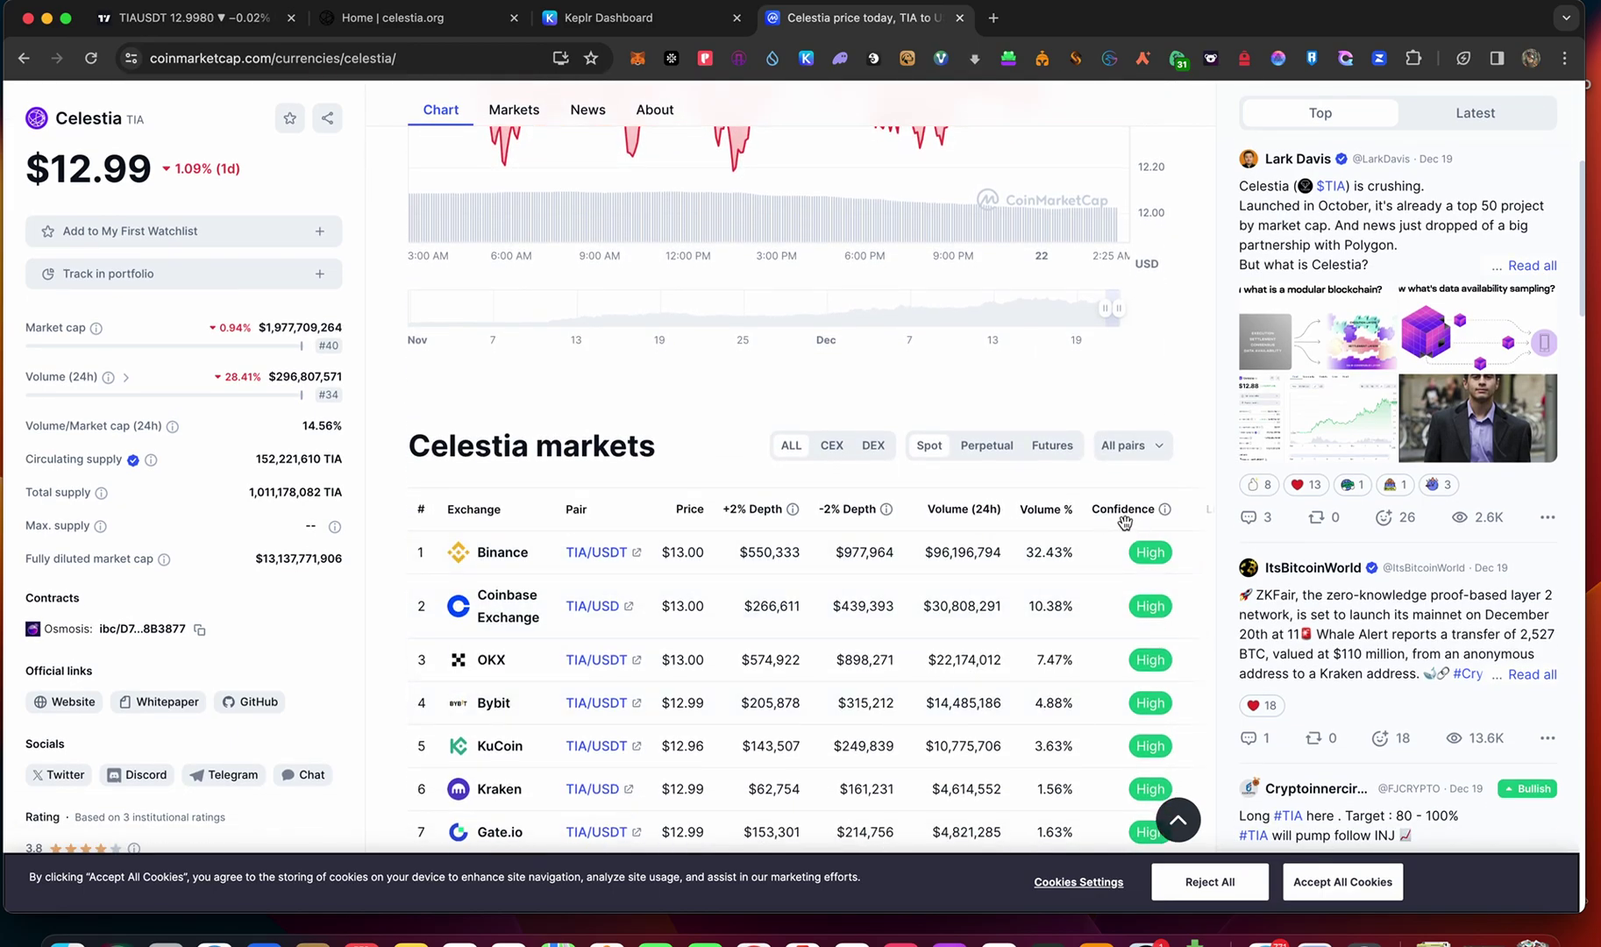
scroll(1131, 678, "down", 3)
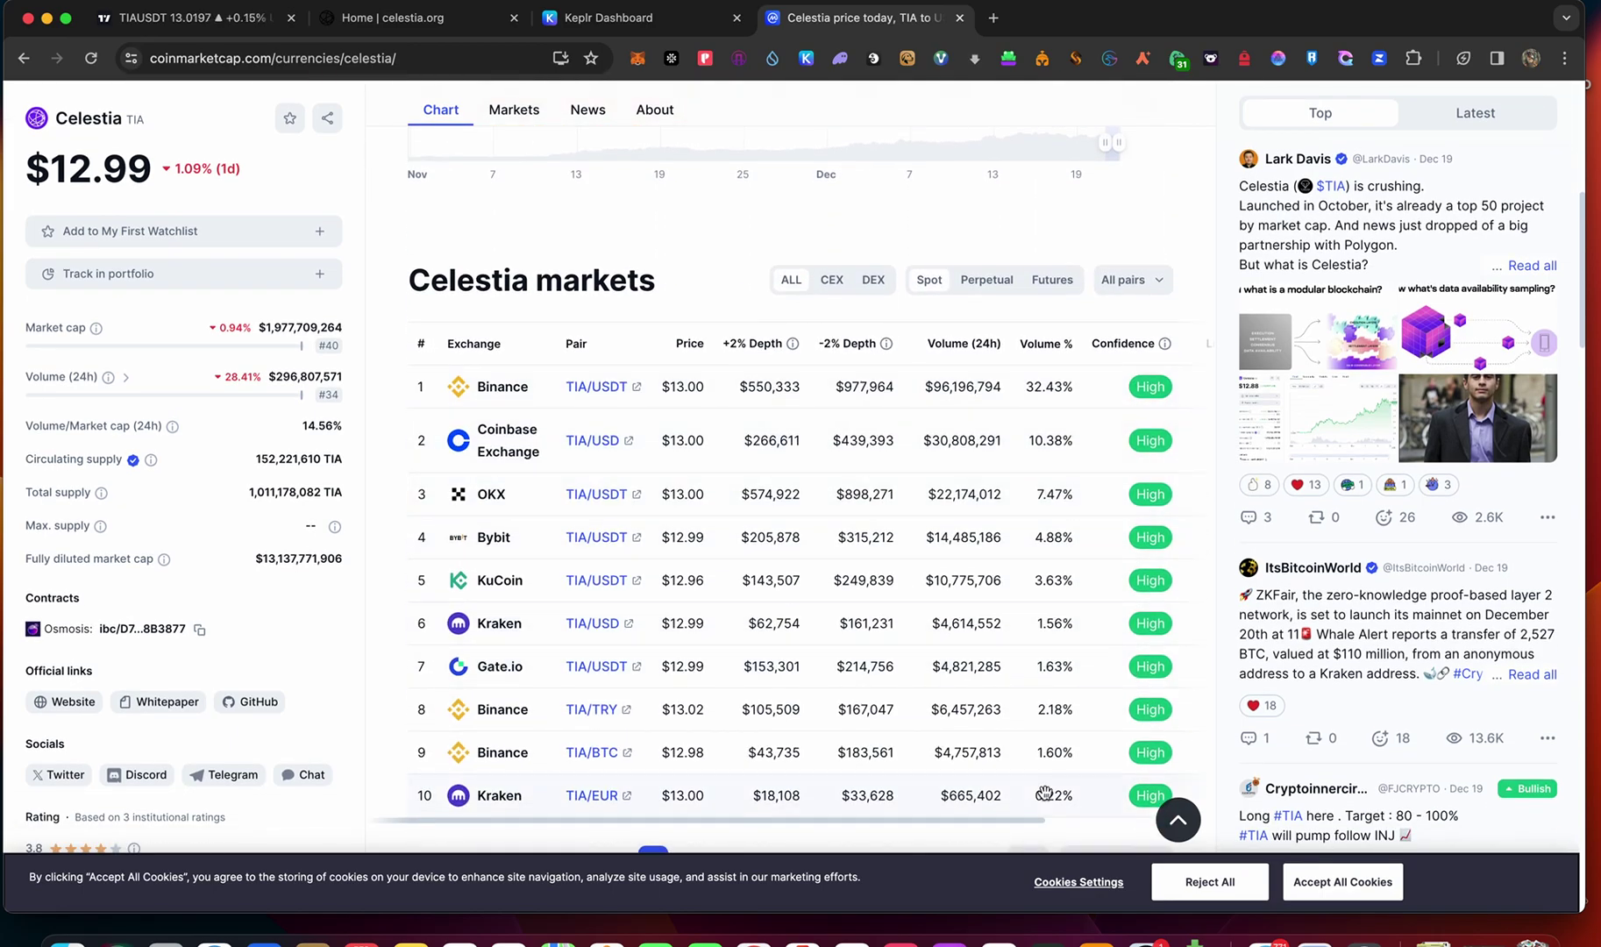
scroll(1043, 794, "down", 2)
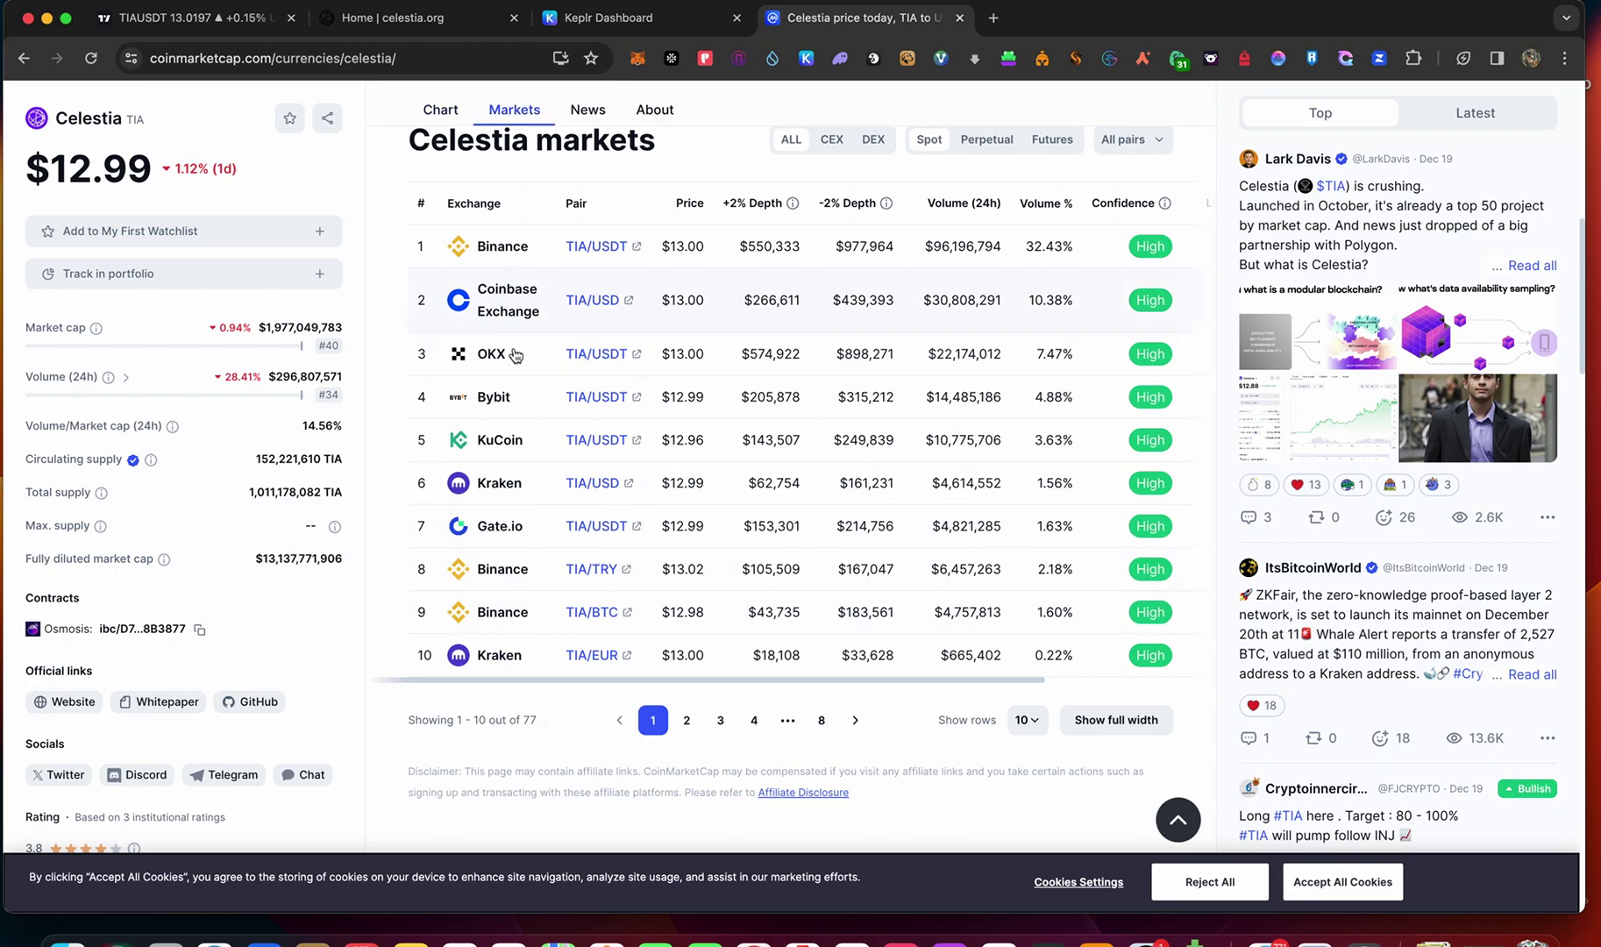
scroll(513, 373, "up", 1)
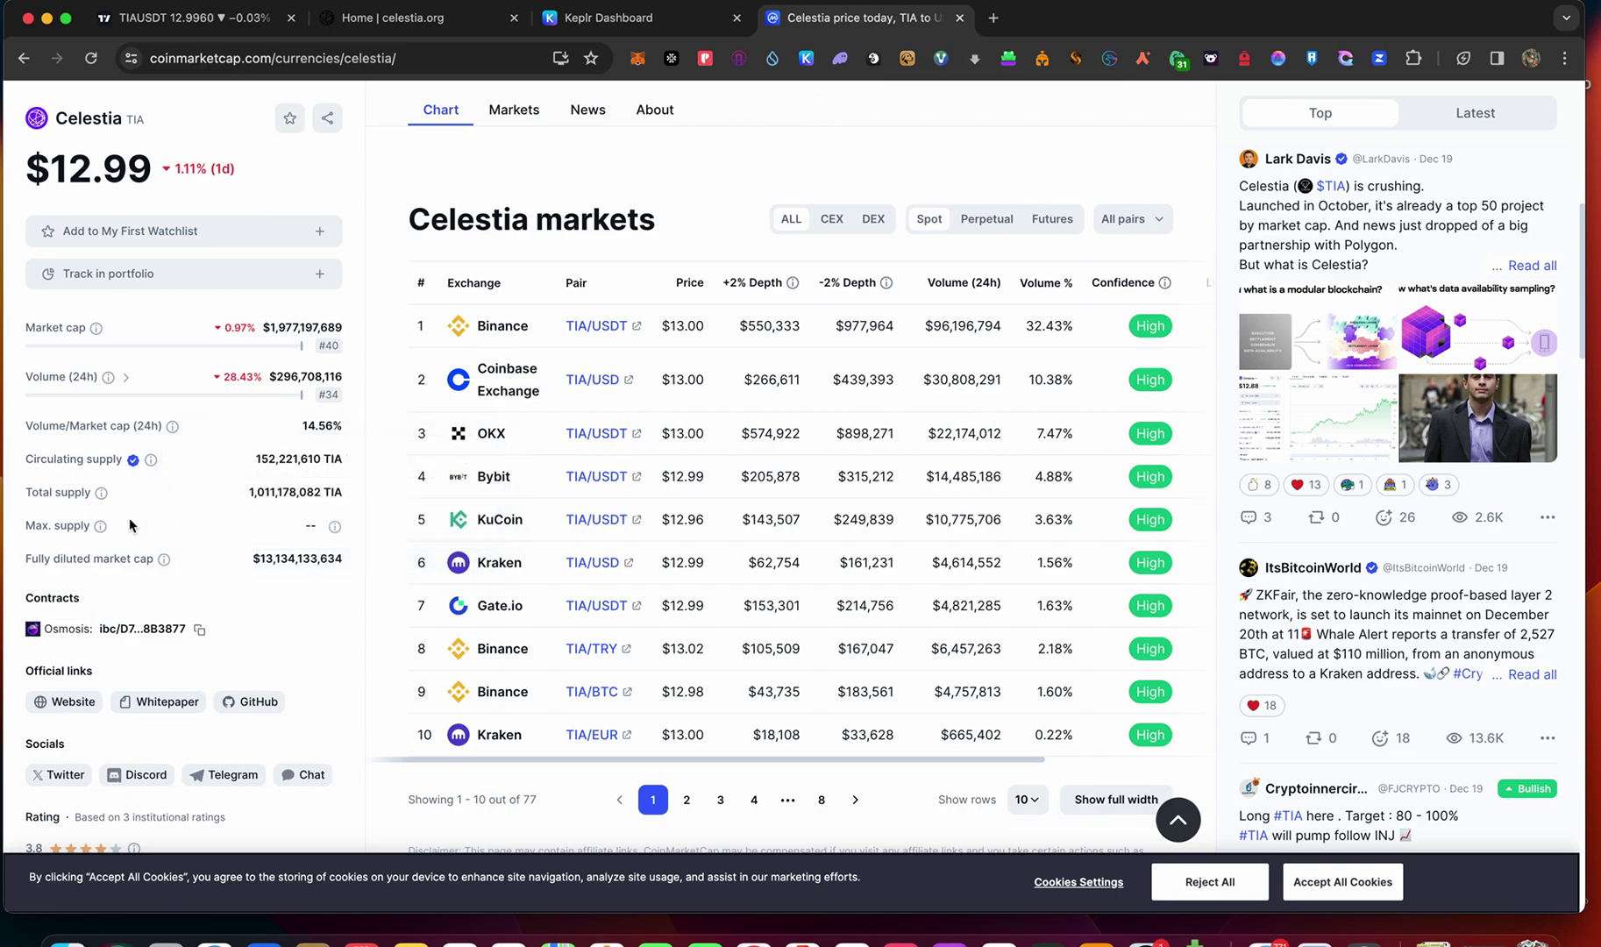
scroll(195, 517, "down", 3)
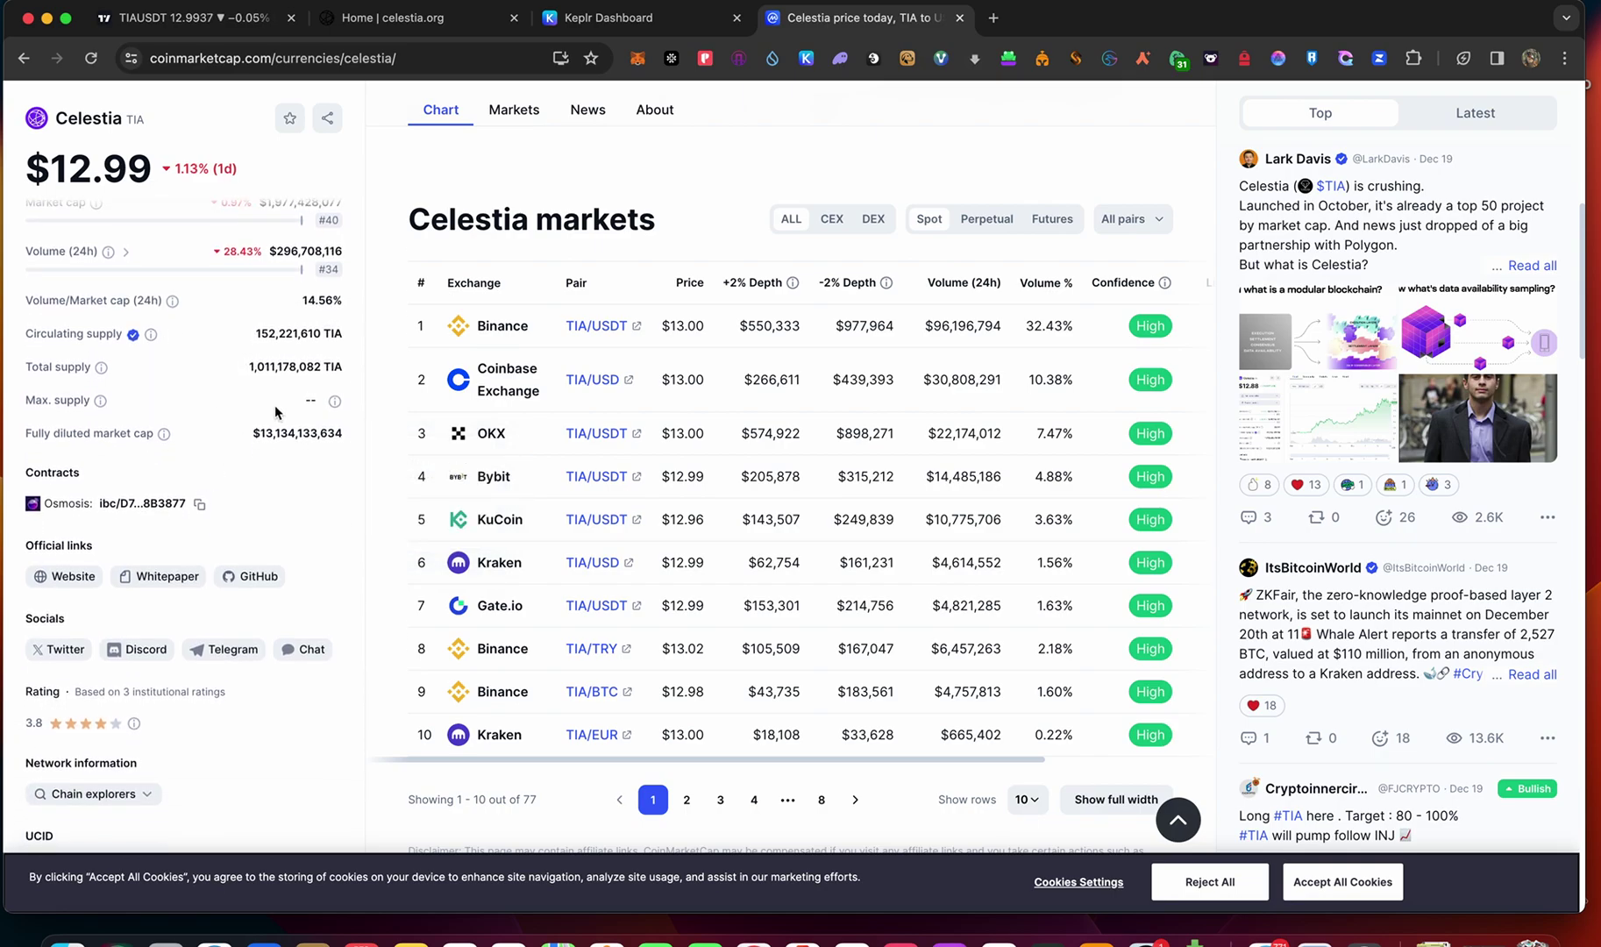
scroll(270, 497, "down", 3)
scroll(272, 501, "down", 3)
scroll(272, 501, "down", 3)
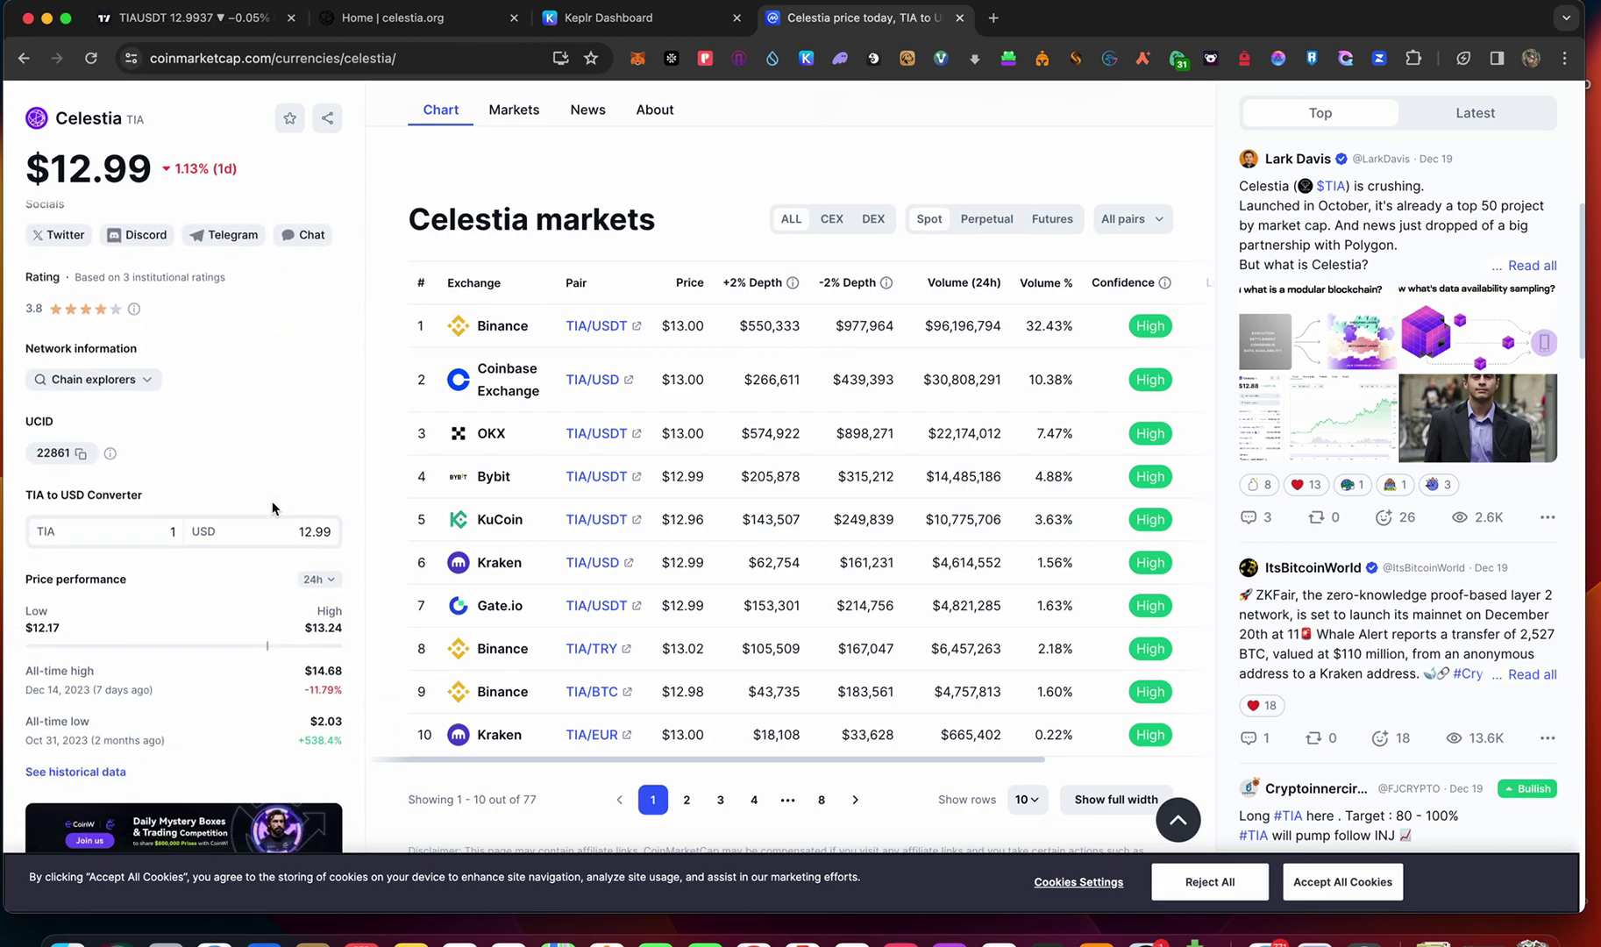
scroll(273, 505, "down", 3)
scroll(272, 505, "up", 3)
scroll(285, 535, "up", 3)
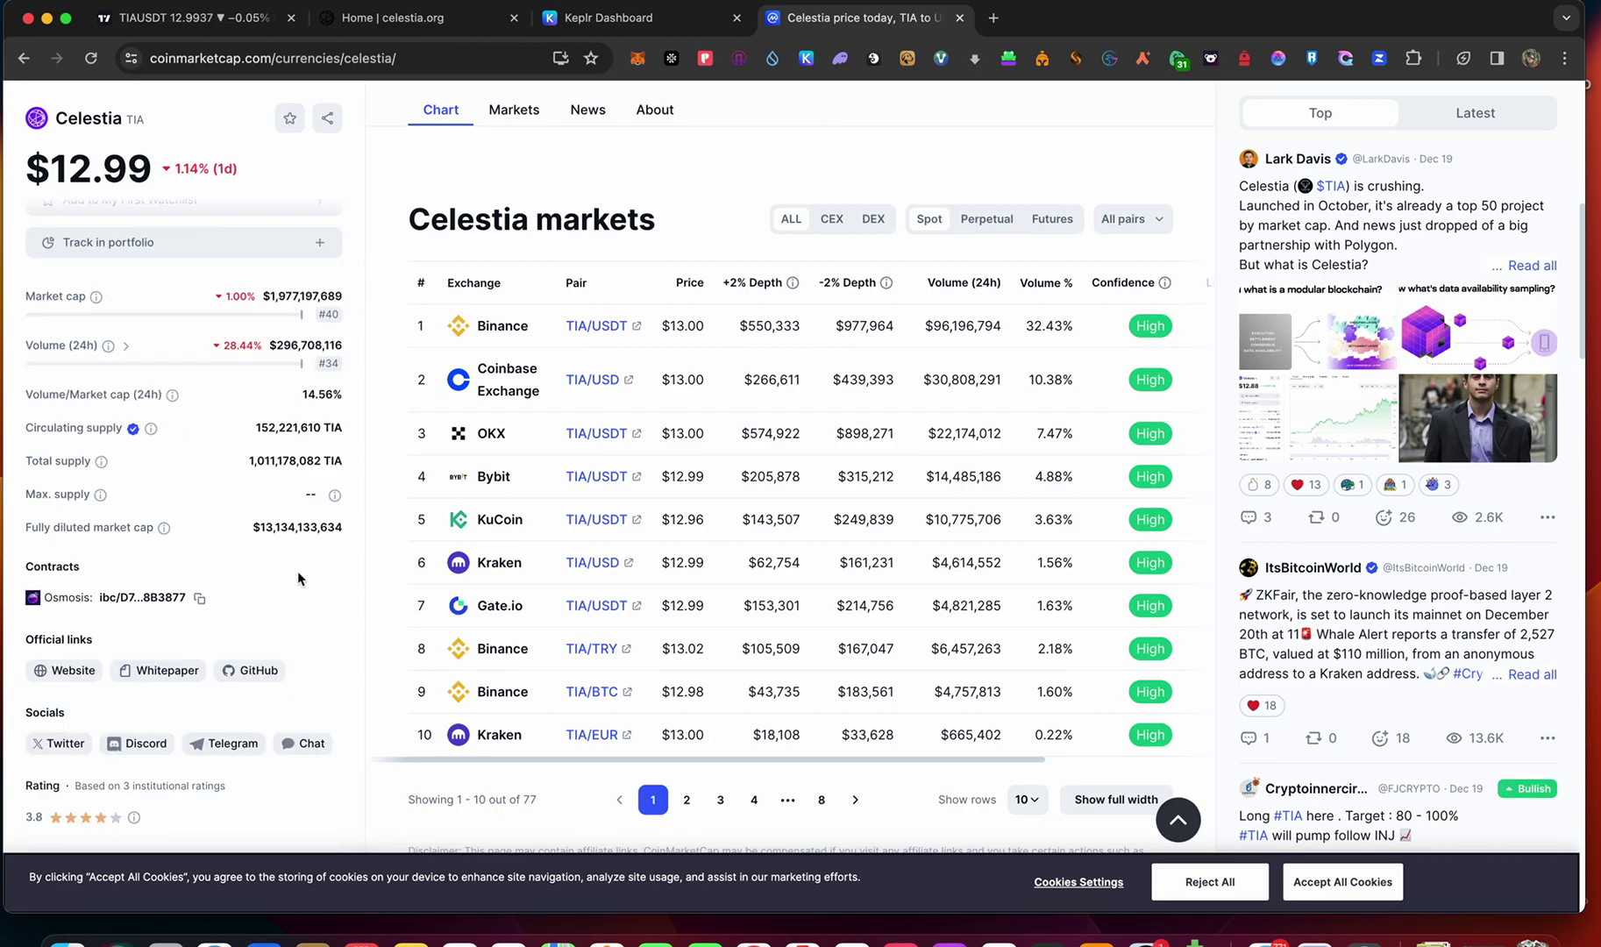
scroll(298, 574, "up", 2)
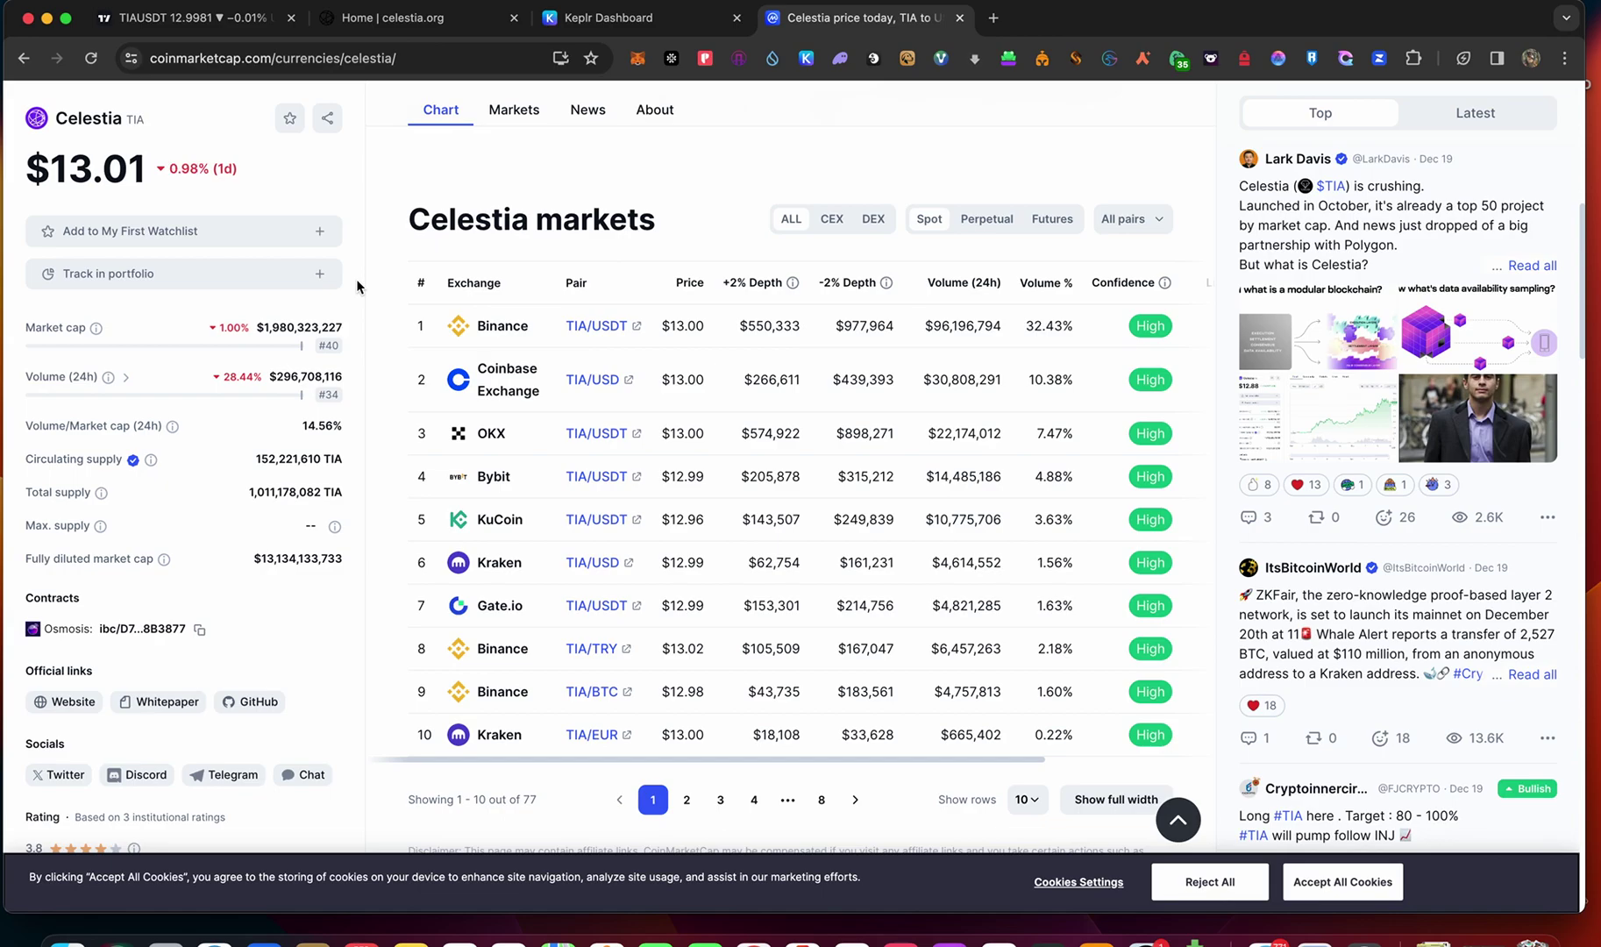
Open token.unlocks.app in a new browser tab.
left_click(997, 19)
left_click(518, 63)
type("t")
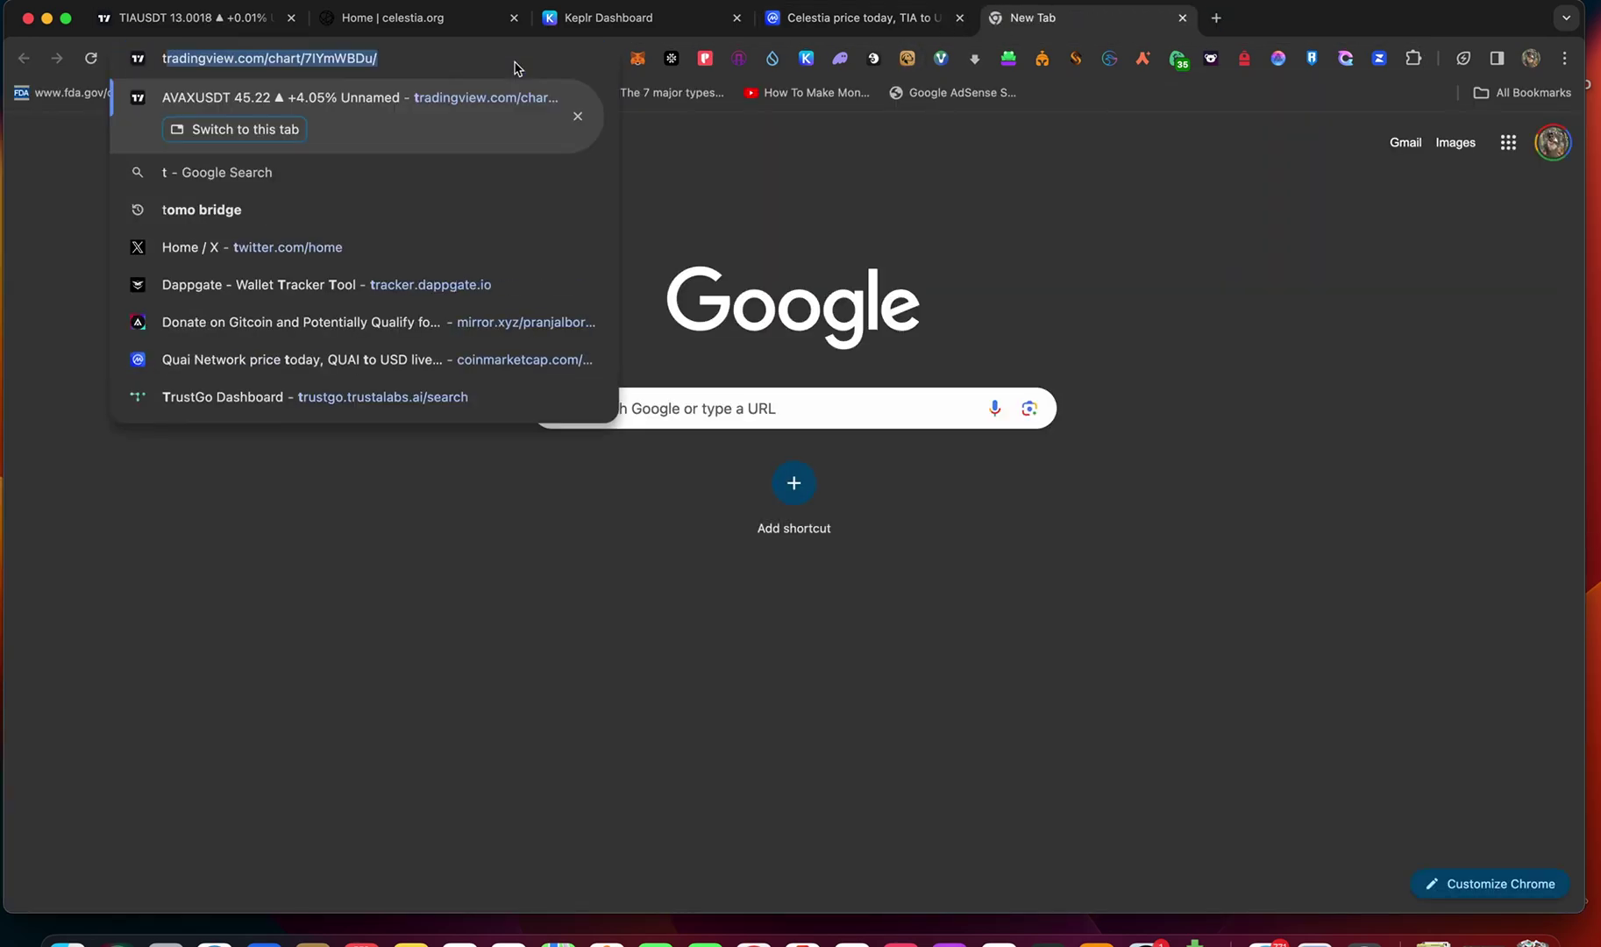
type("oken unlocd")
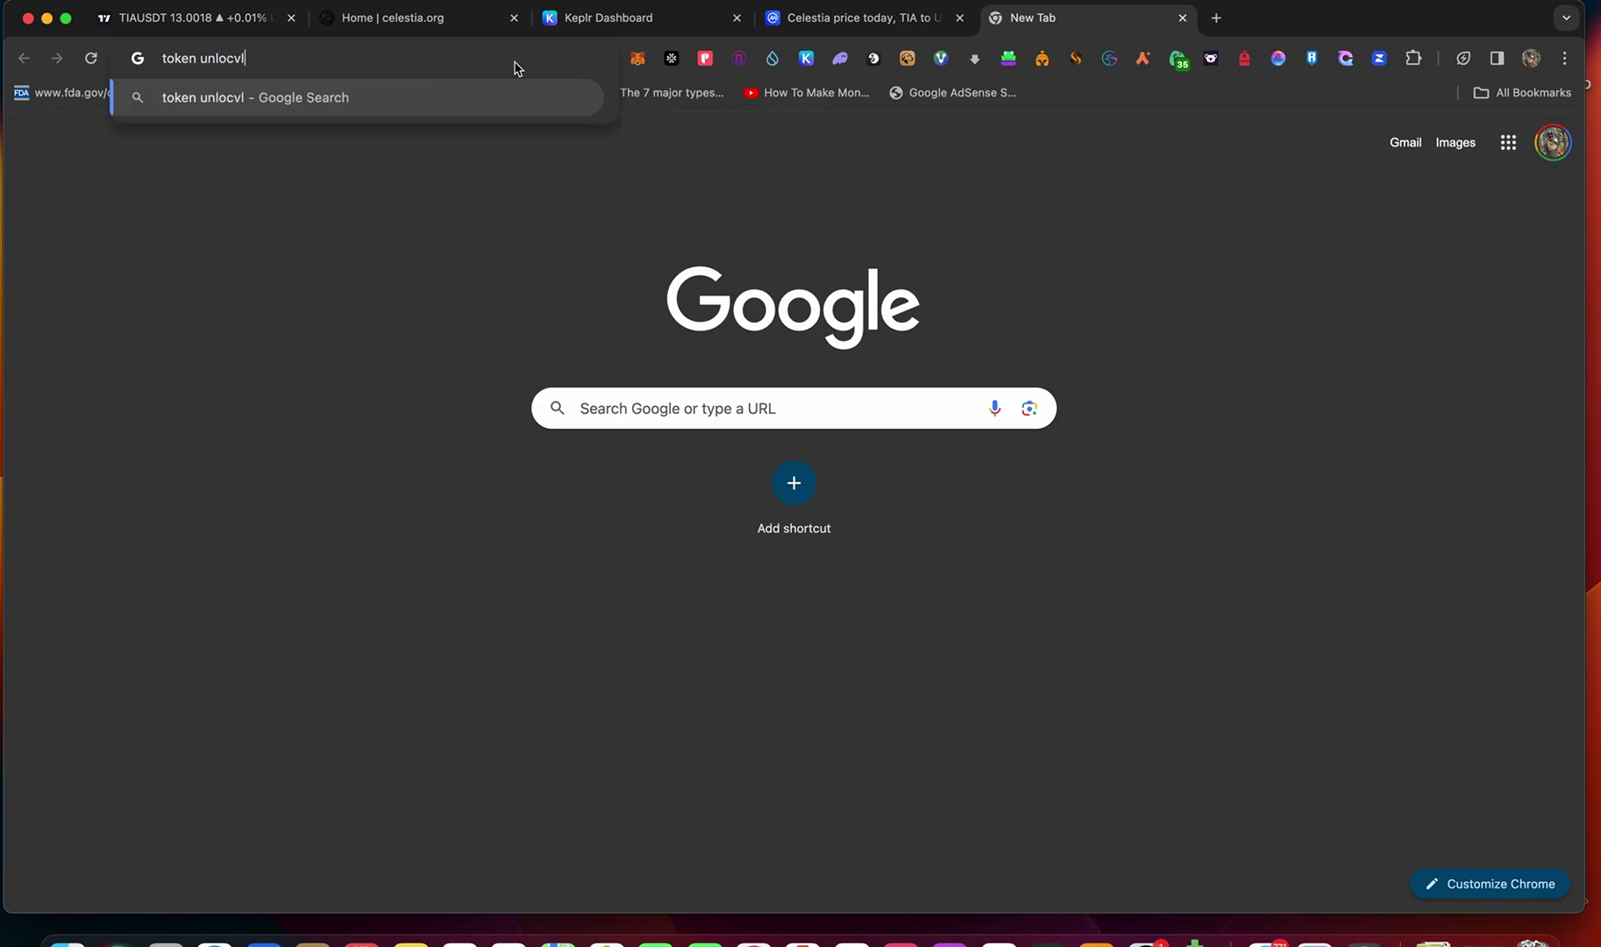
key("BackSpace")
type("ck")
key("BackSpace")
key("BackSpace")
left_click(441, 138)
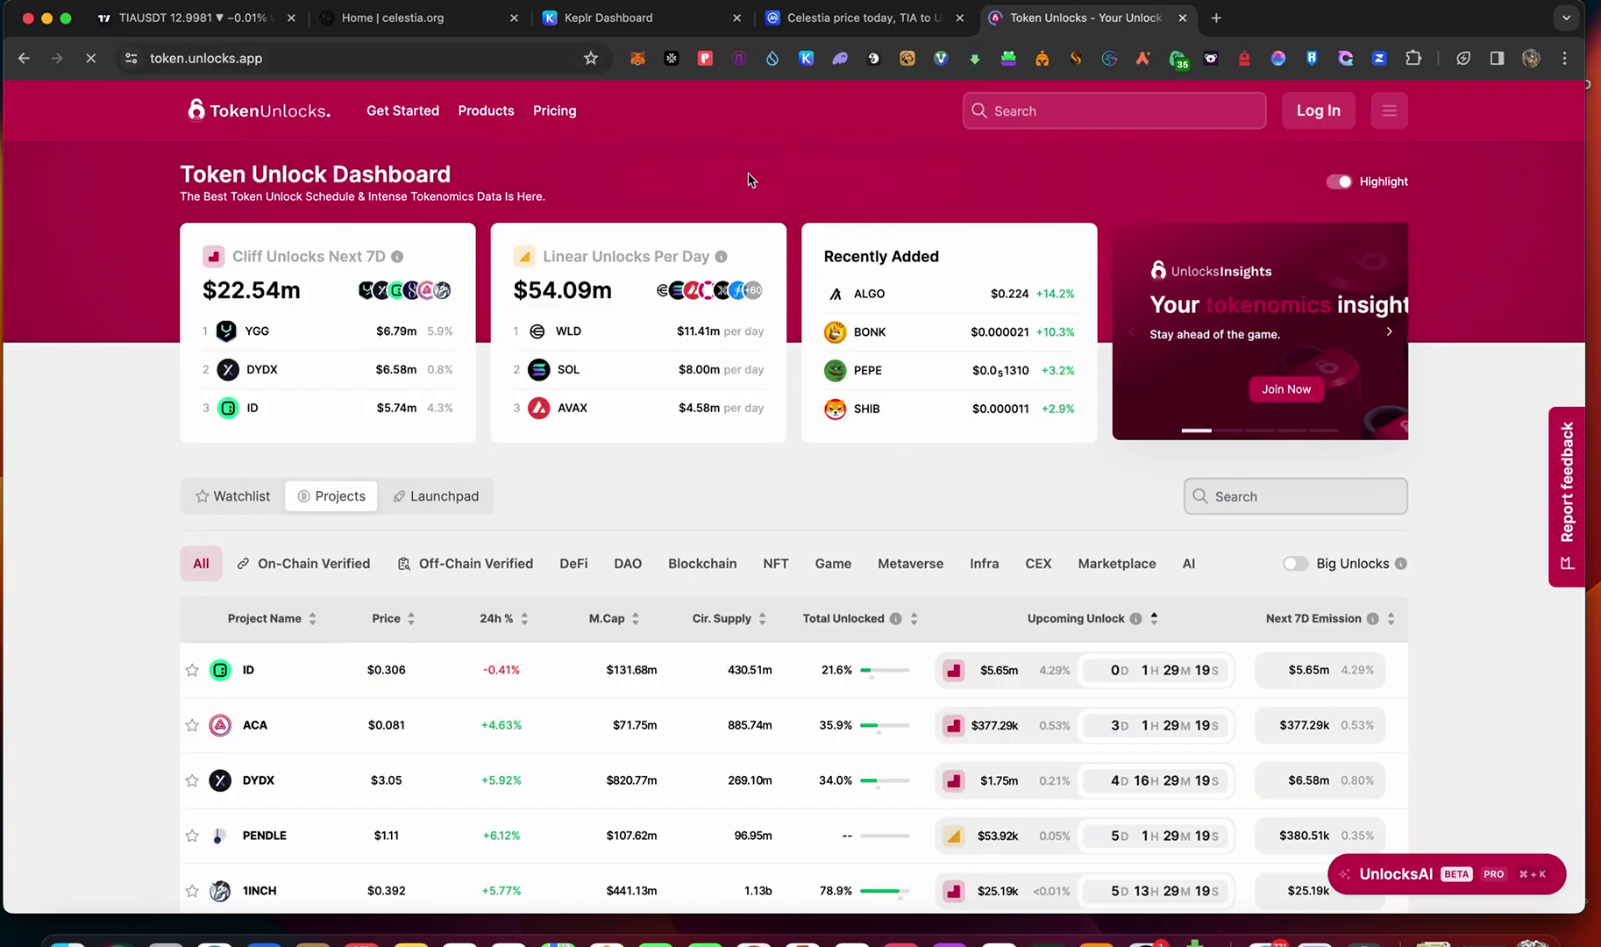
Search 'tia' and open the Celestia (TIA) unlock page.
left_click(1046, 112)
type("tia")
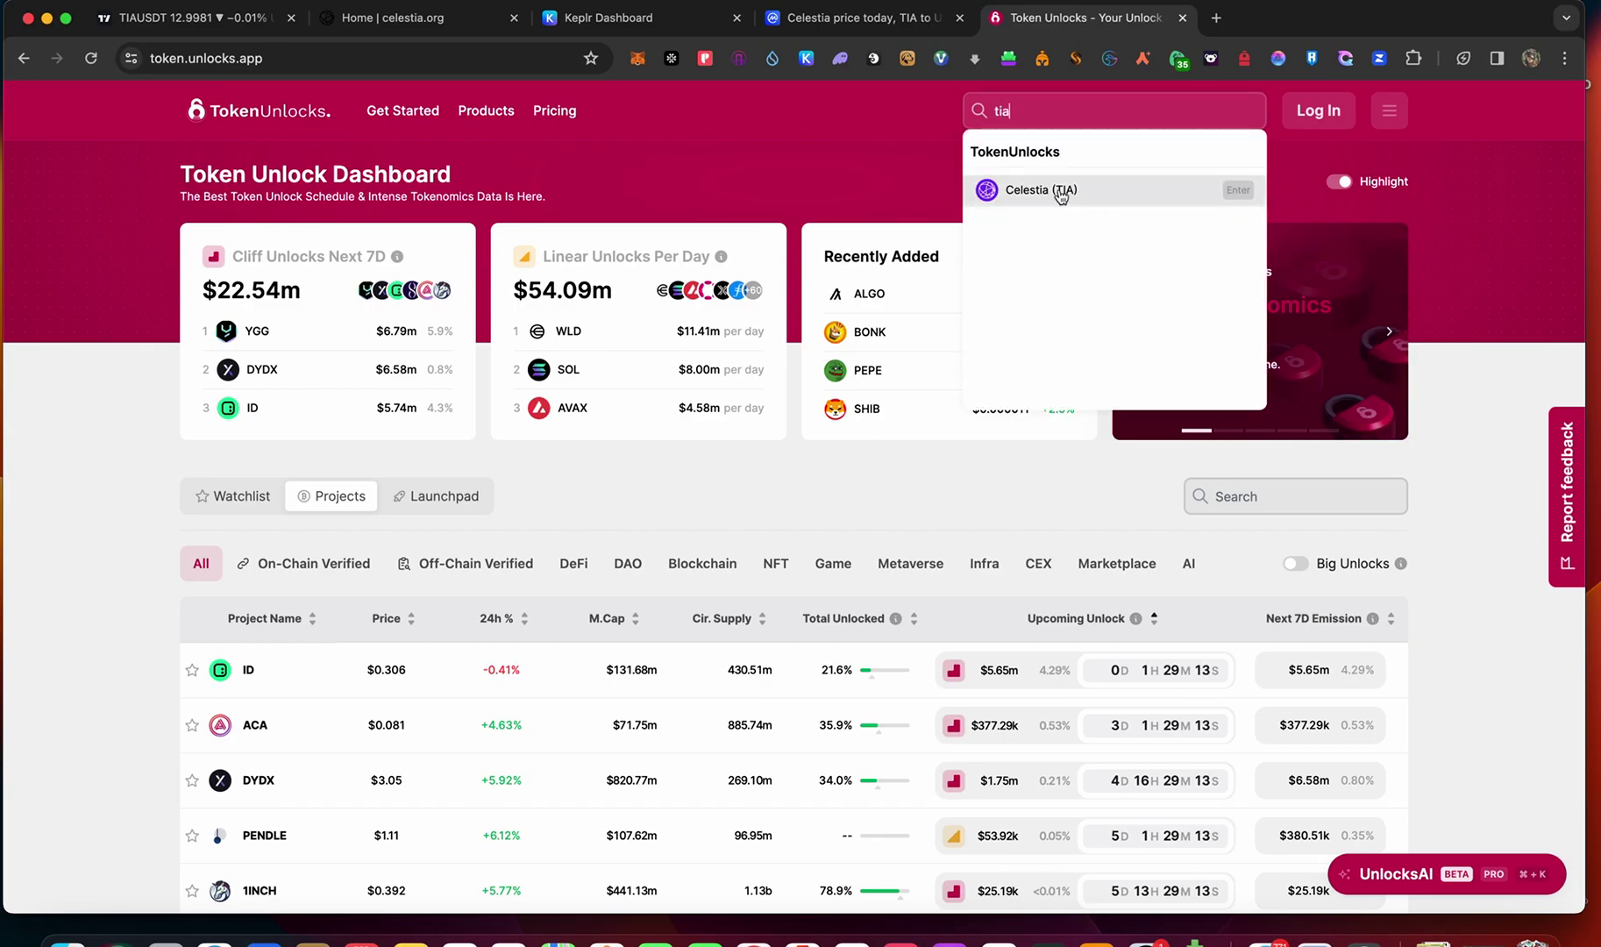
left_click(1063, 194)
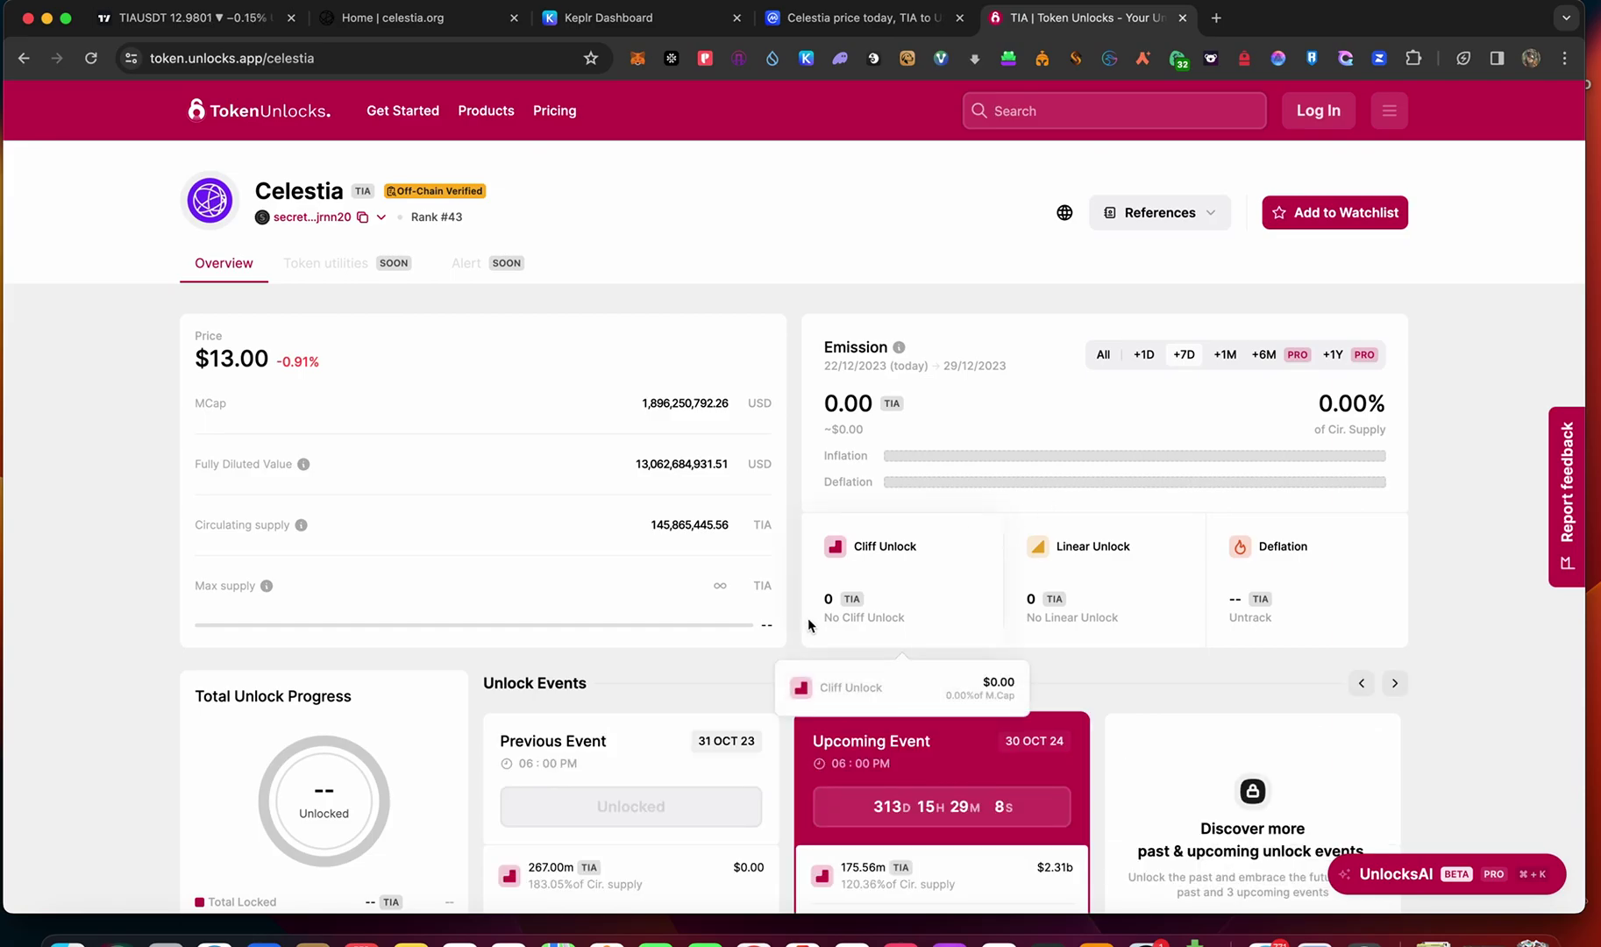
scroll(764, 706, "down", 2)
scroll(765, 706, "down", 3)
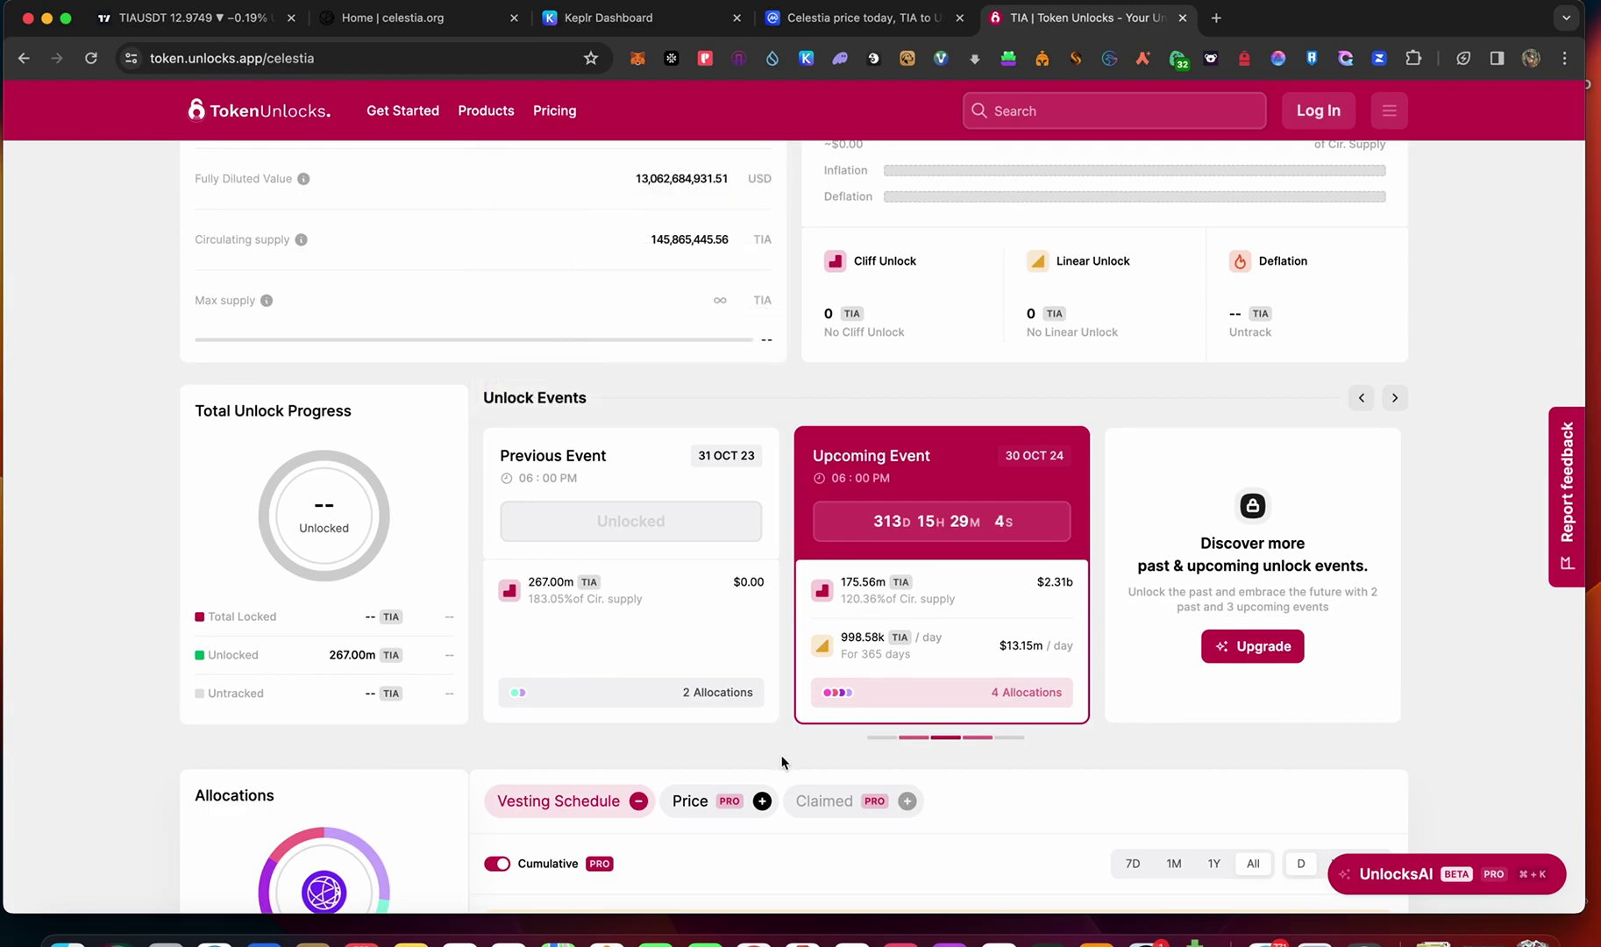
scroll(784, 762, "down", 2)
scroll(783, 762, "down", 3)
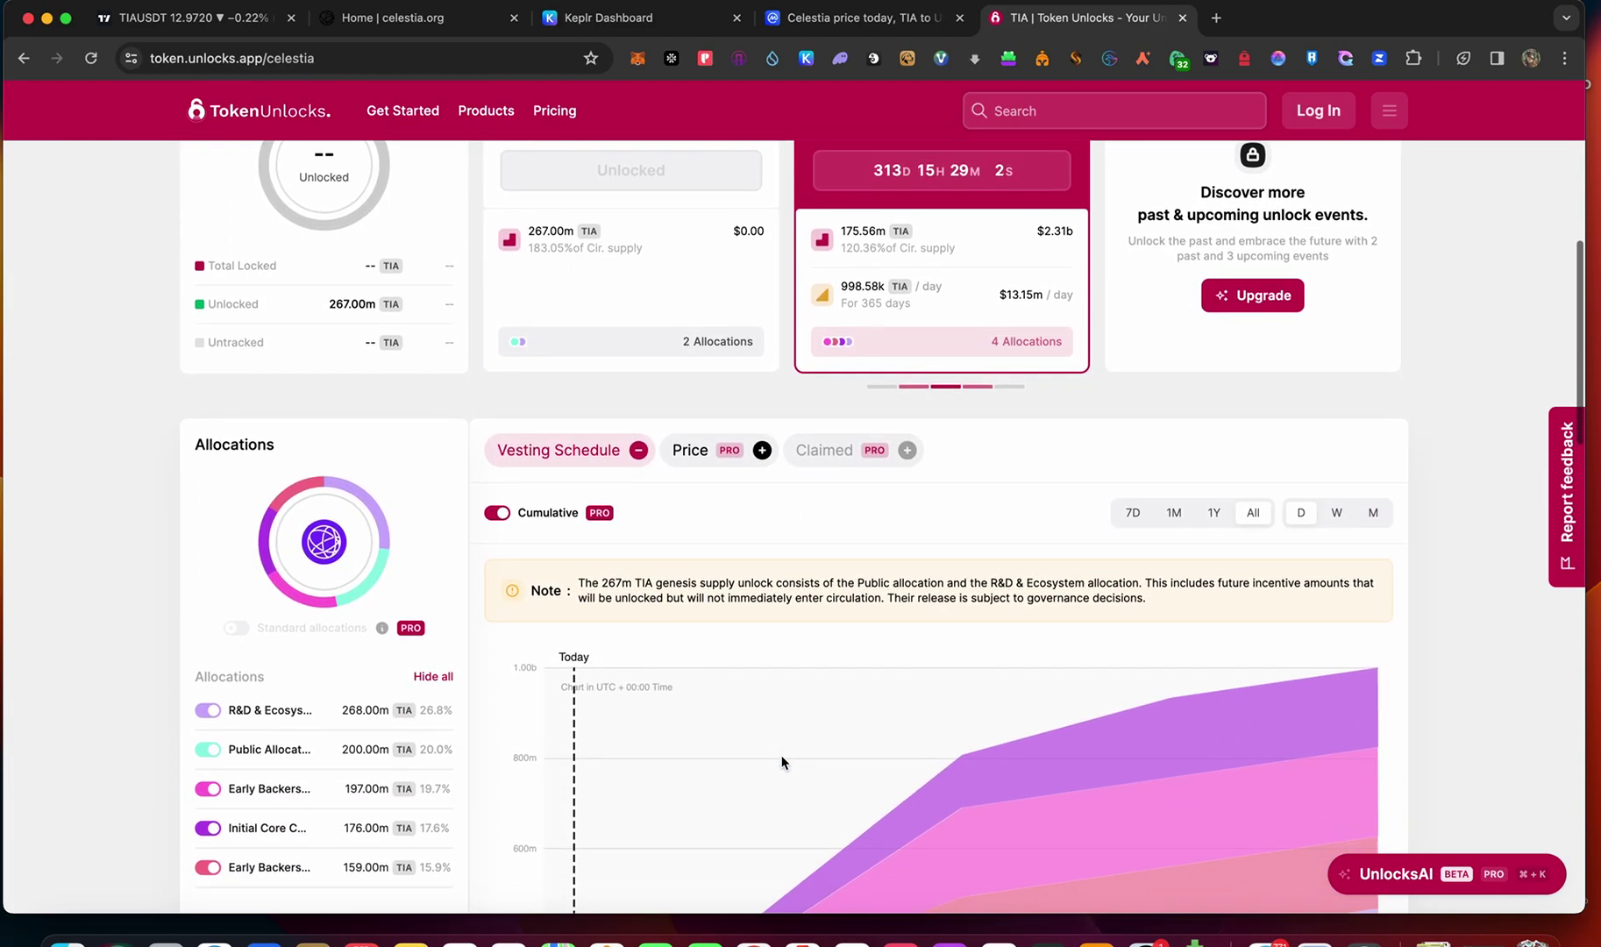
scroll(1375, 509, "down", 6)
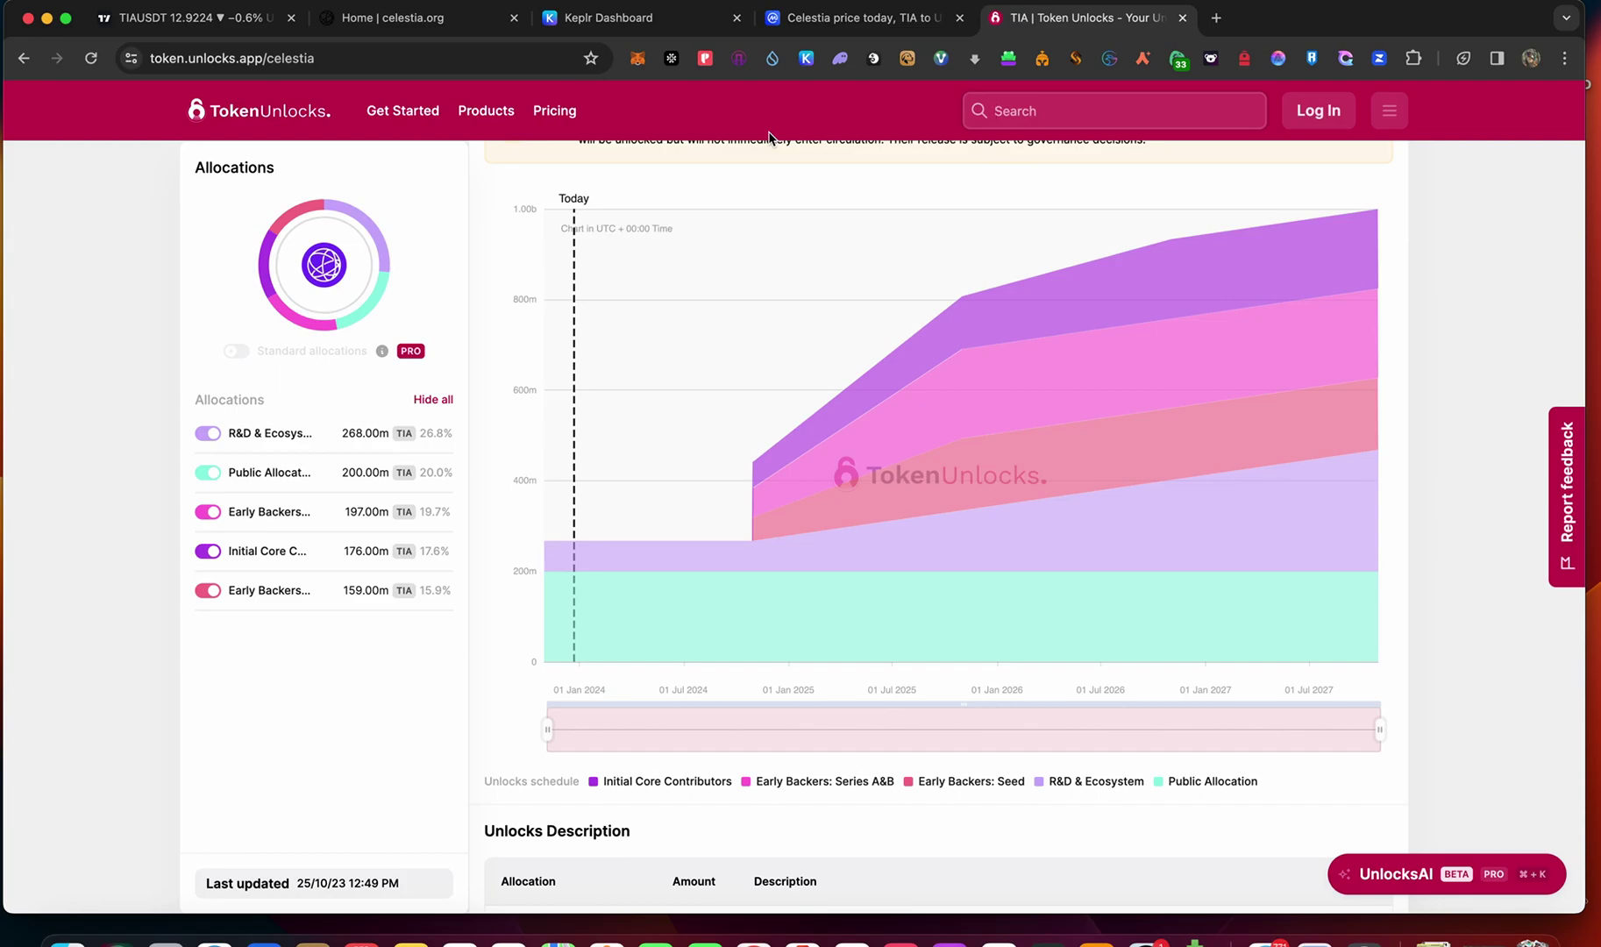
Back in Keplr's full Celestia validator list, pick P2P.ORG and start staking.
left_click(831, 12)
left_click(654, 17)
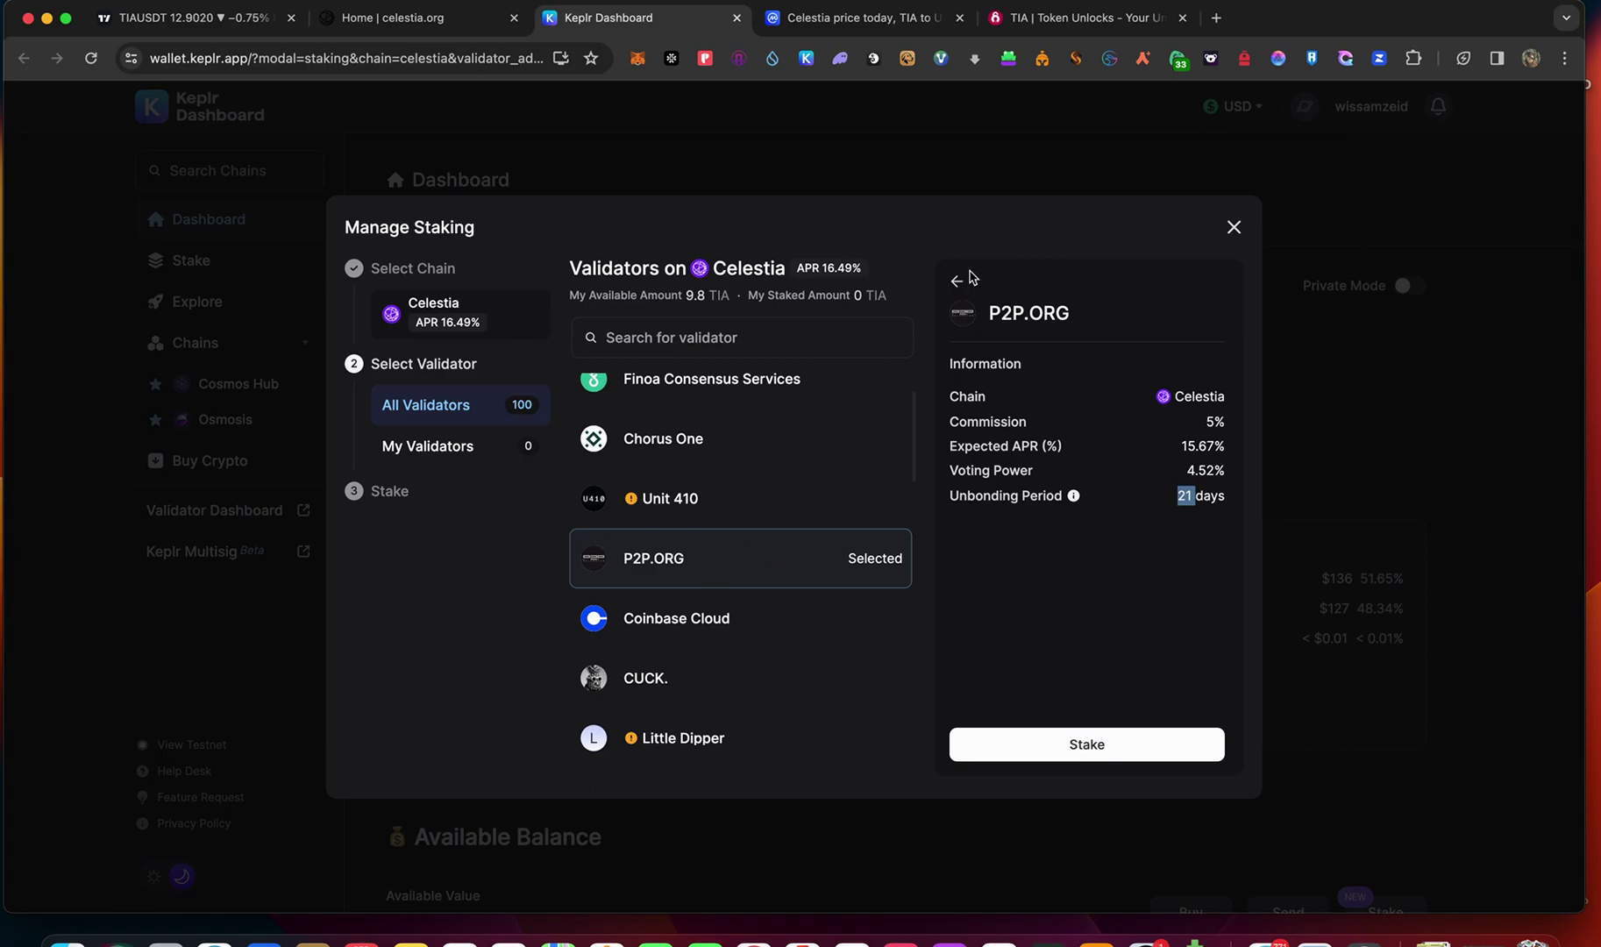
left_click(1234, 227)
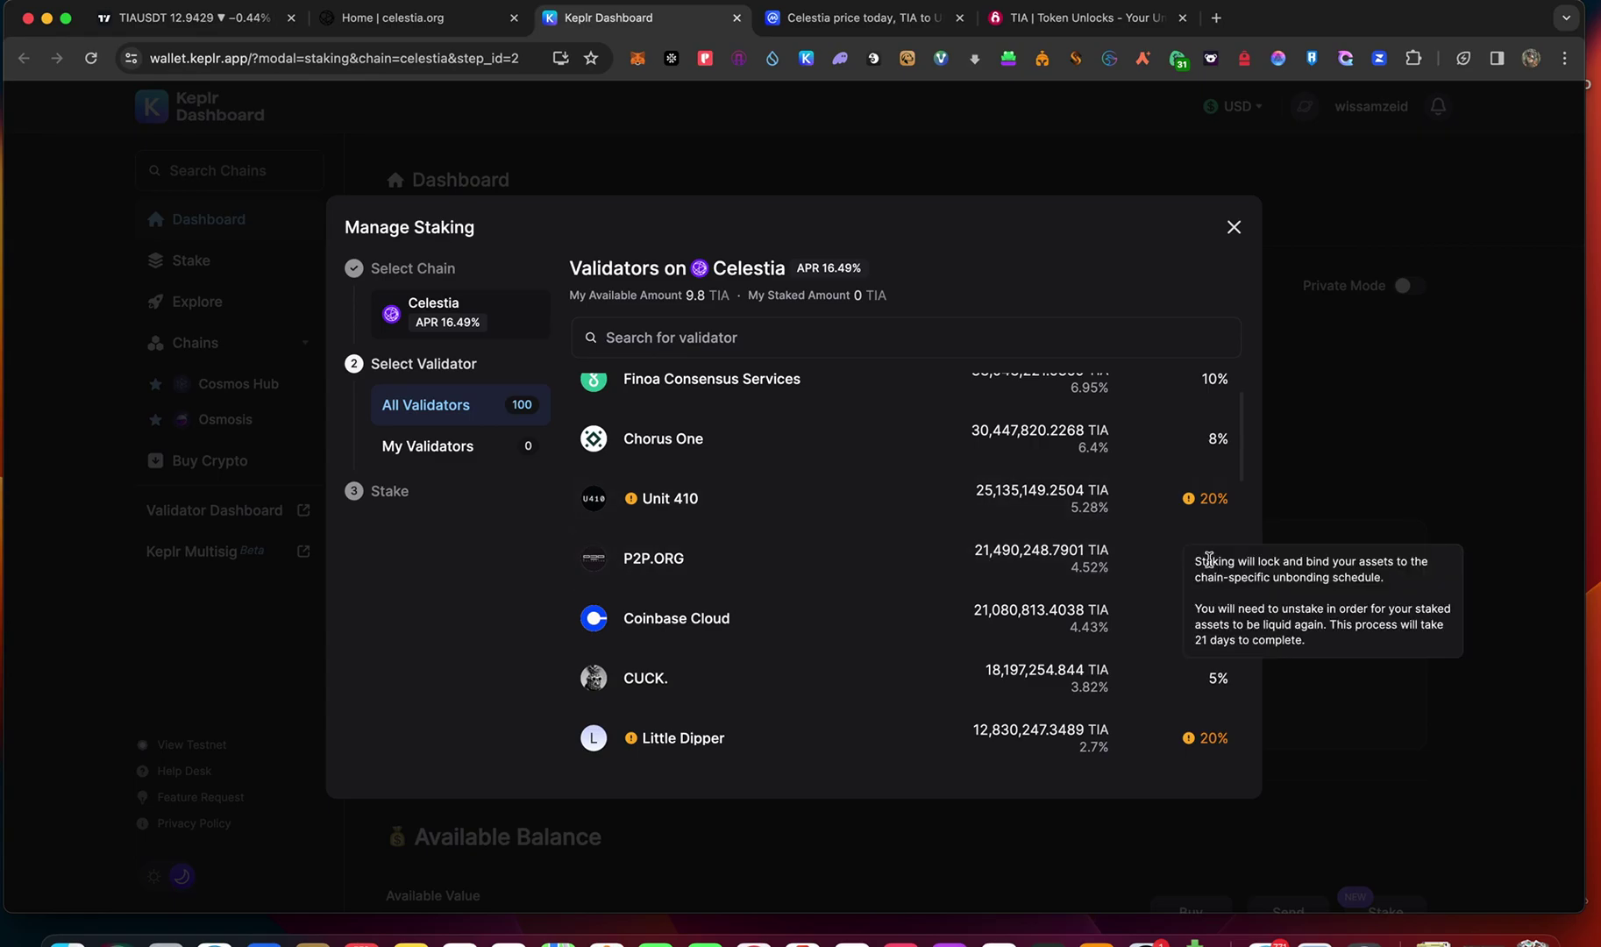
left_click(1013, 563)
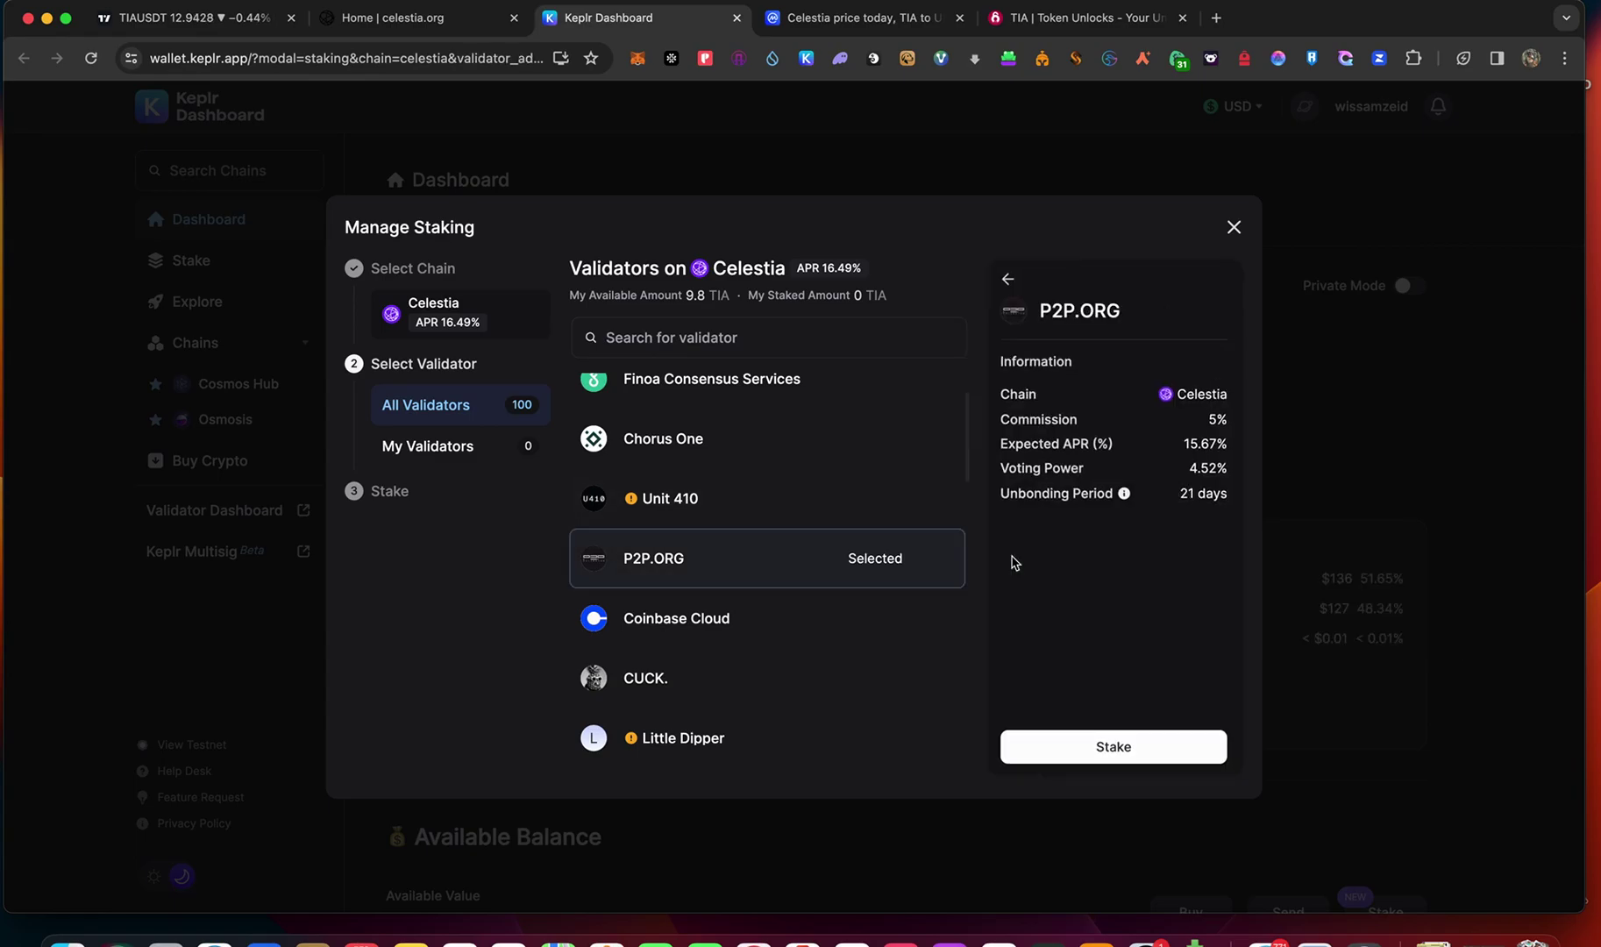
left_click(1125, 744)
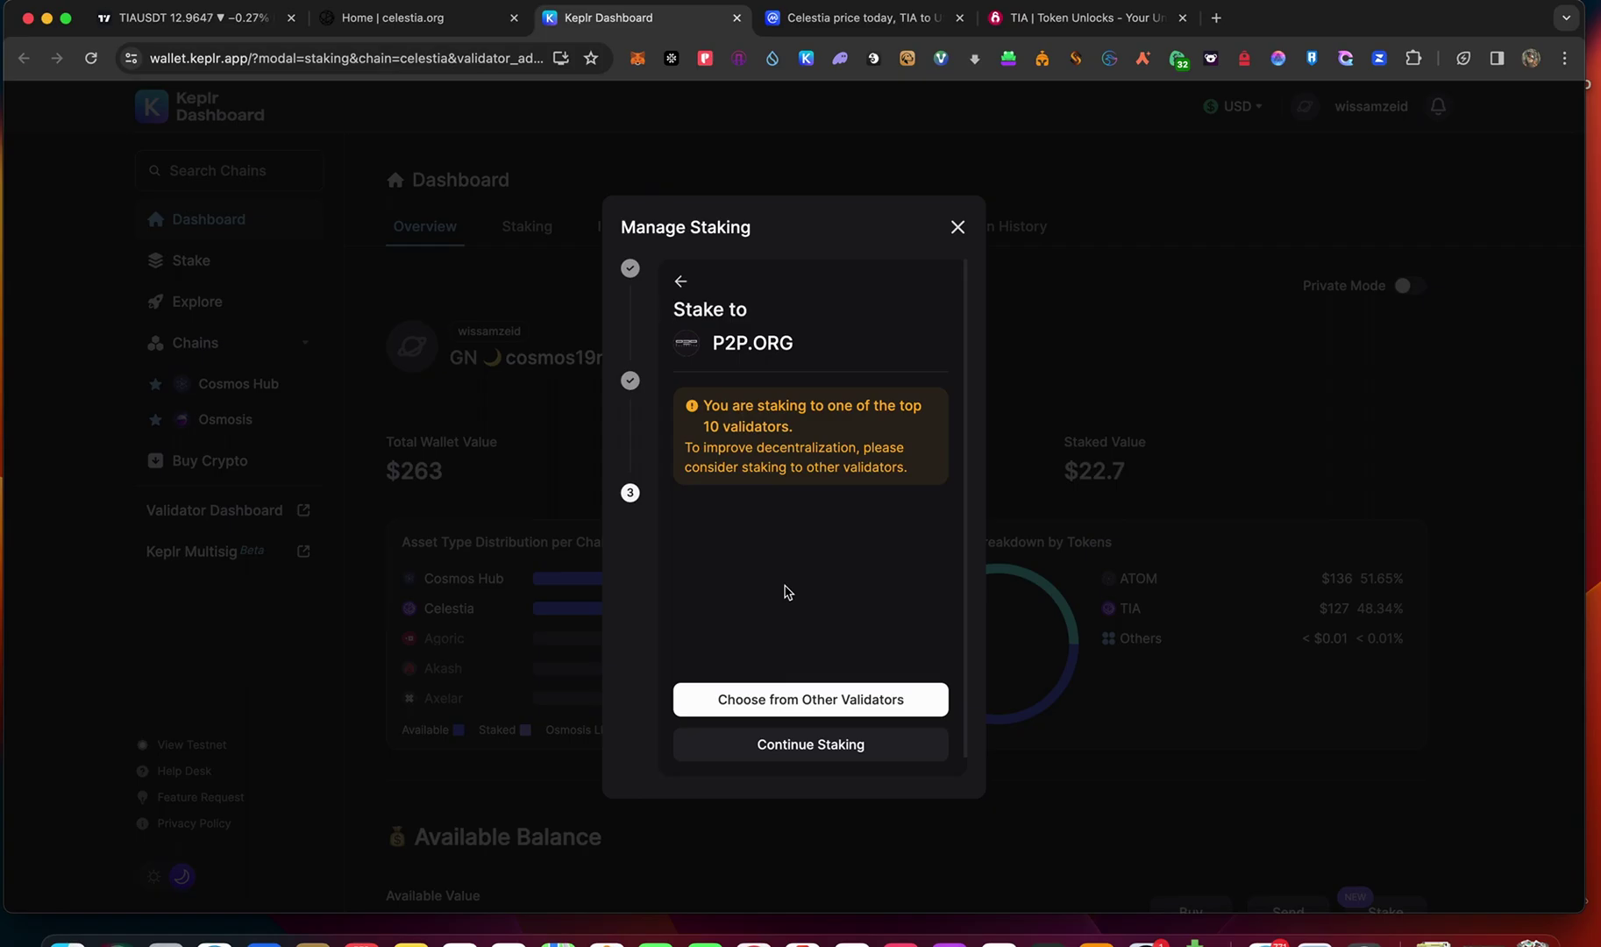
Enter 9.55446 TIA as the P2P.ORG stake amount and submit it for confirmation.
left_click(839, 748)
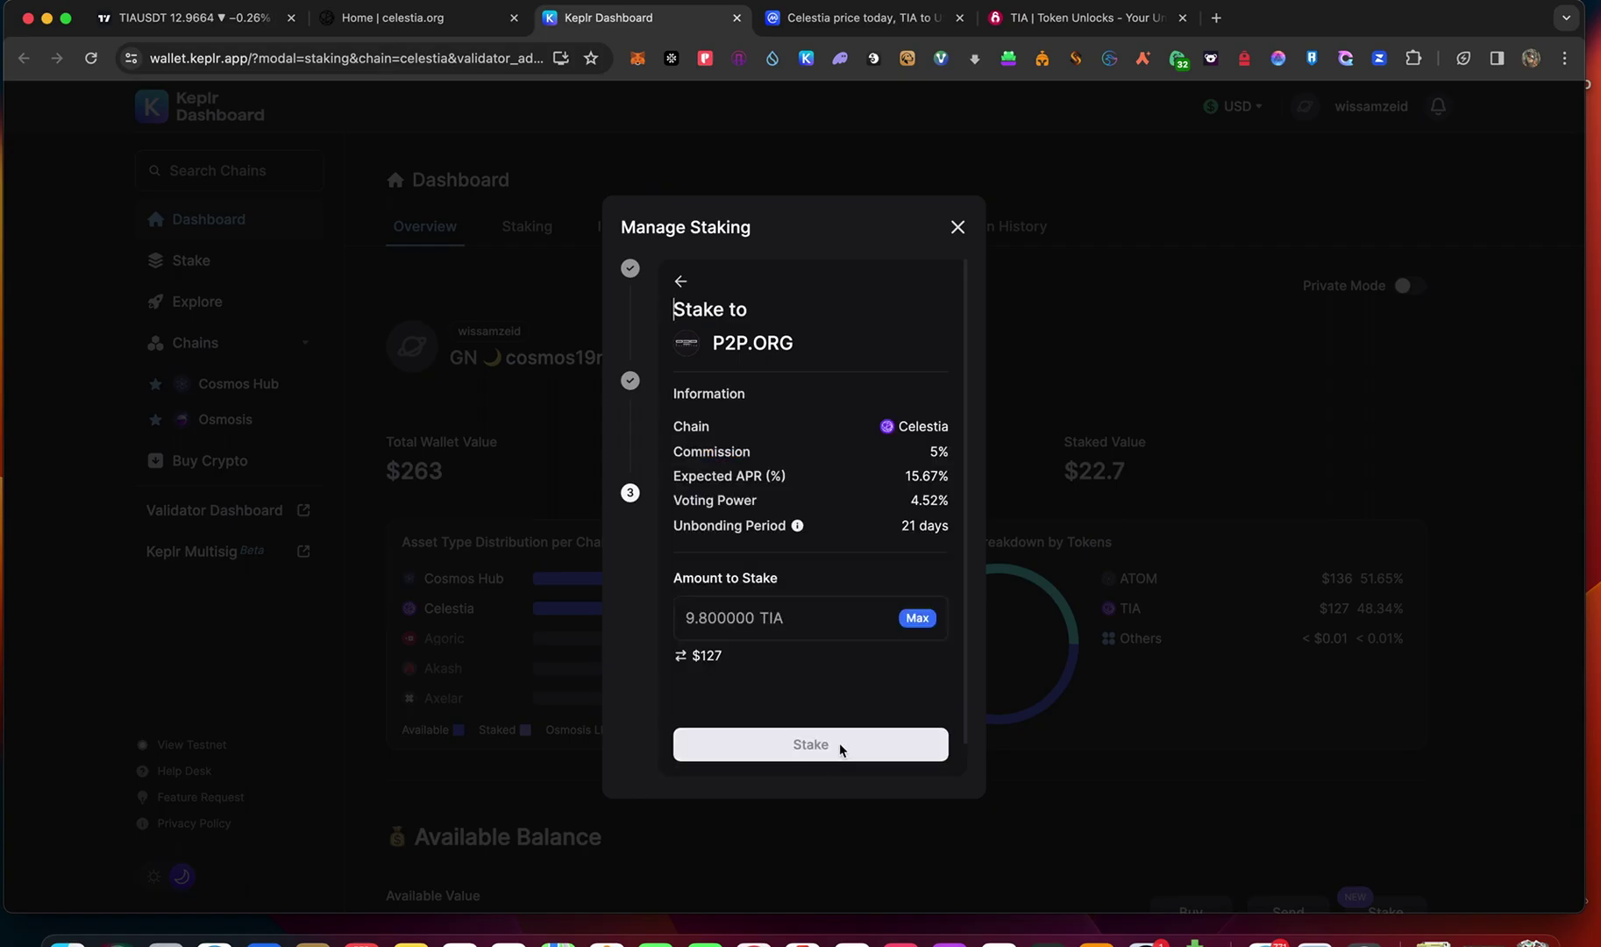
left_click(917, 618)
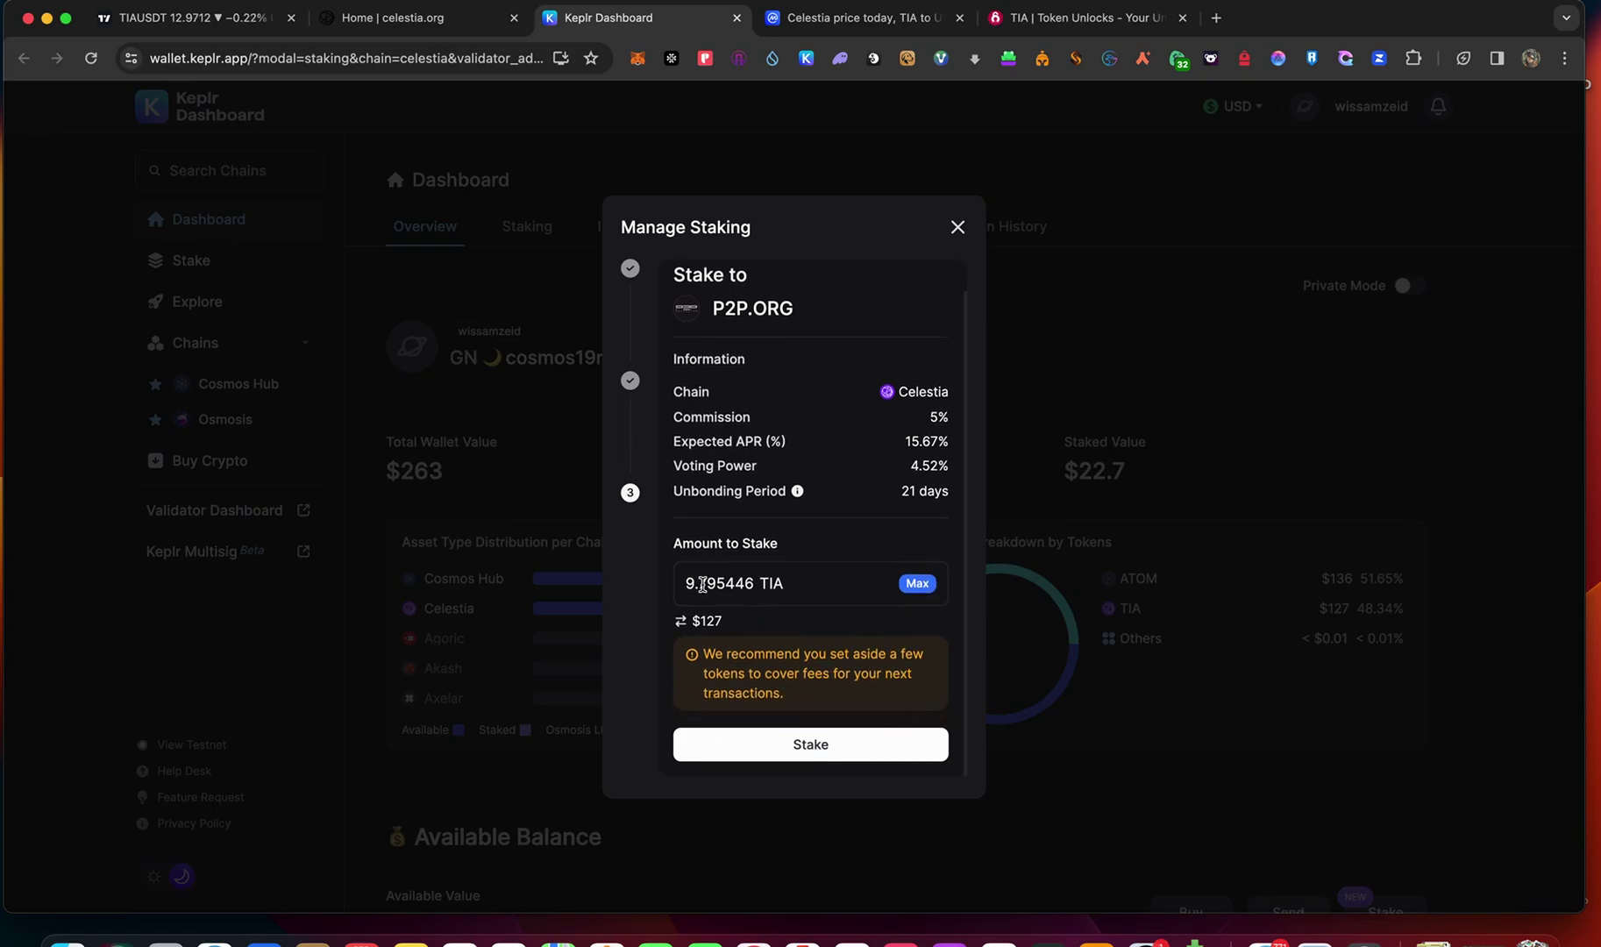
left_click_drag(698, 583, 720, 586)
type("5")
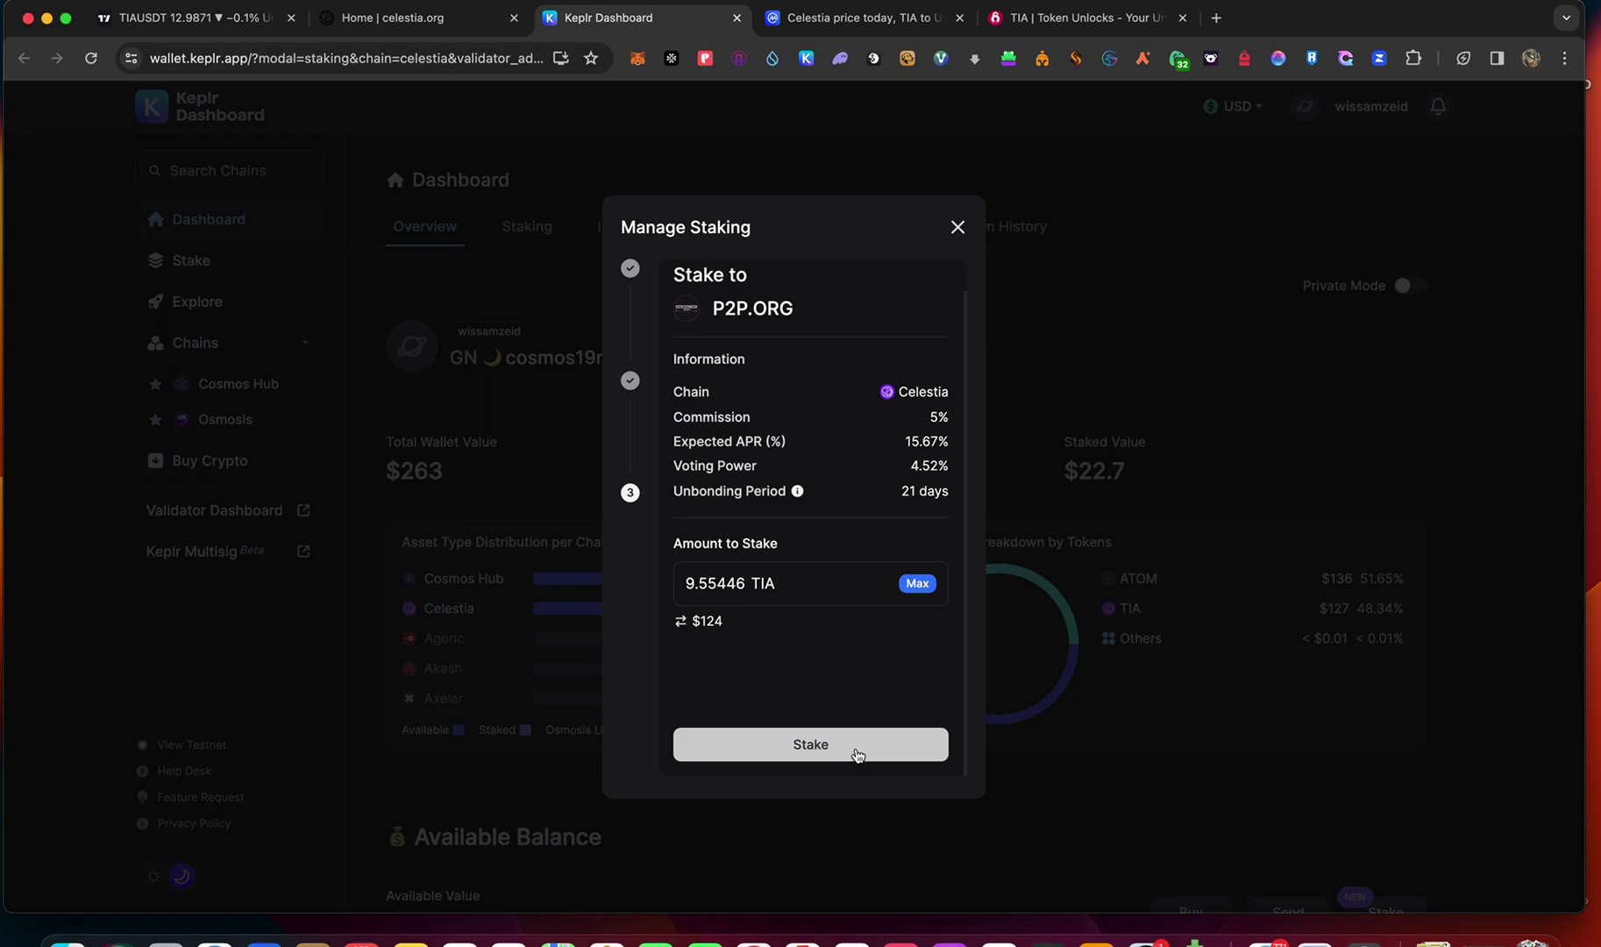
left_click(858, 755)
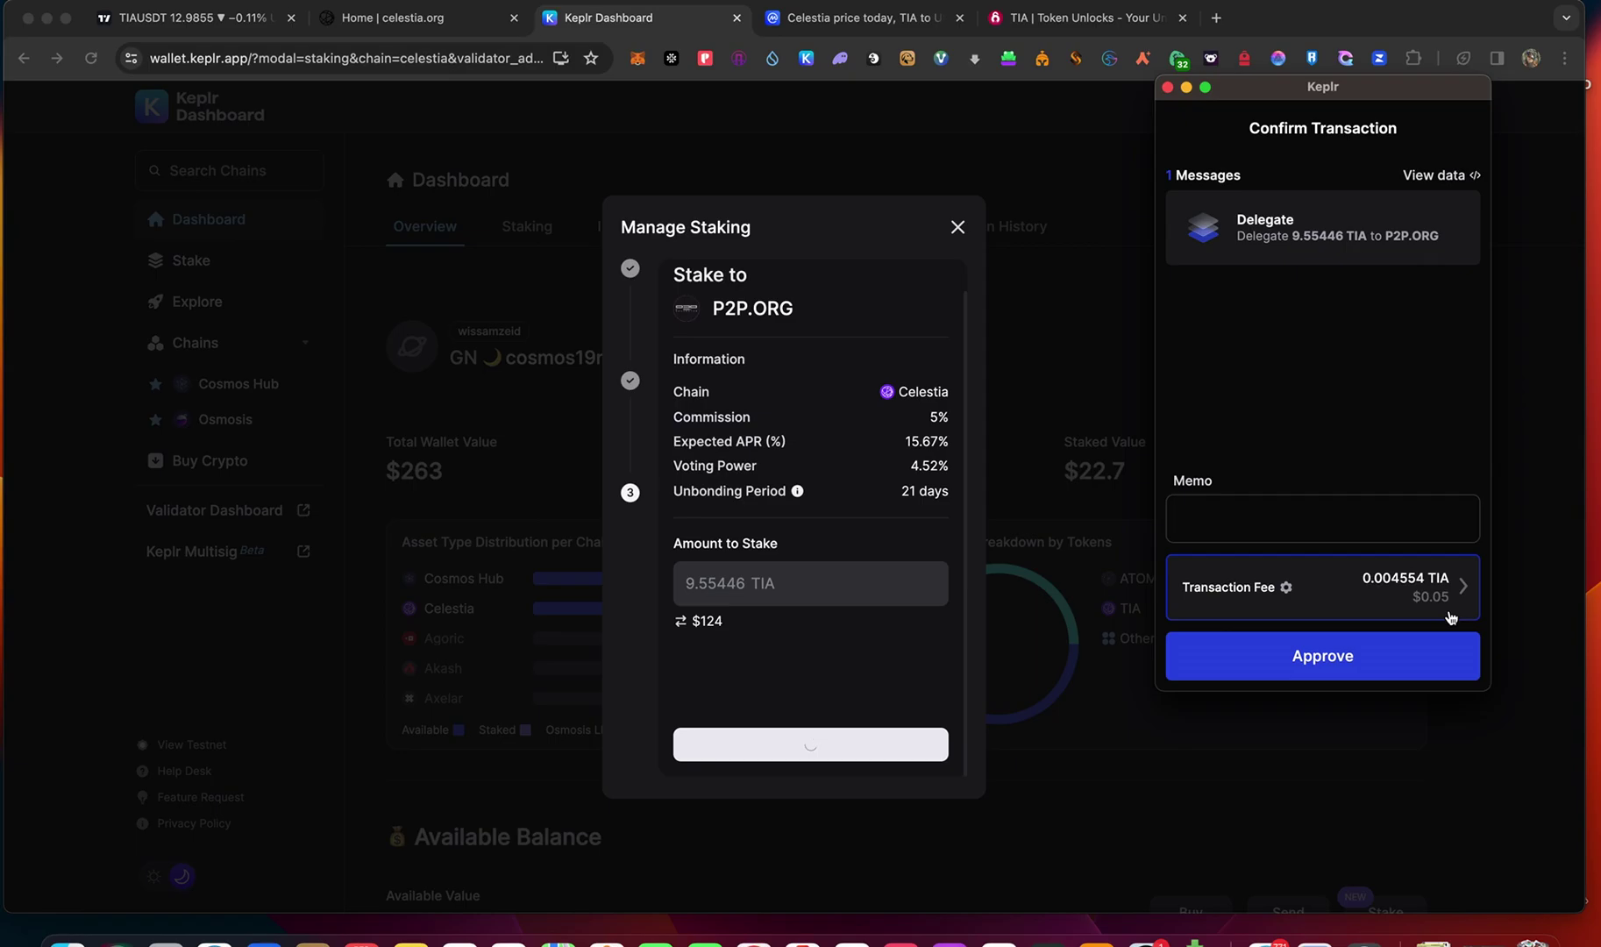
Approve the 9.55446 TIA delegation to P2P.ORG in the Keplr popup.
left_click(1377, 662)
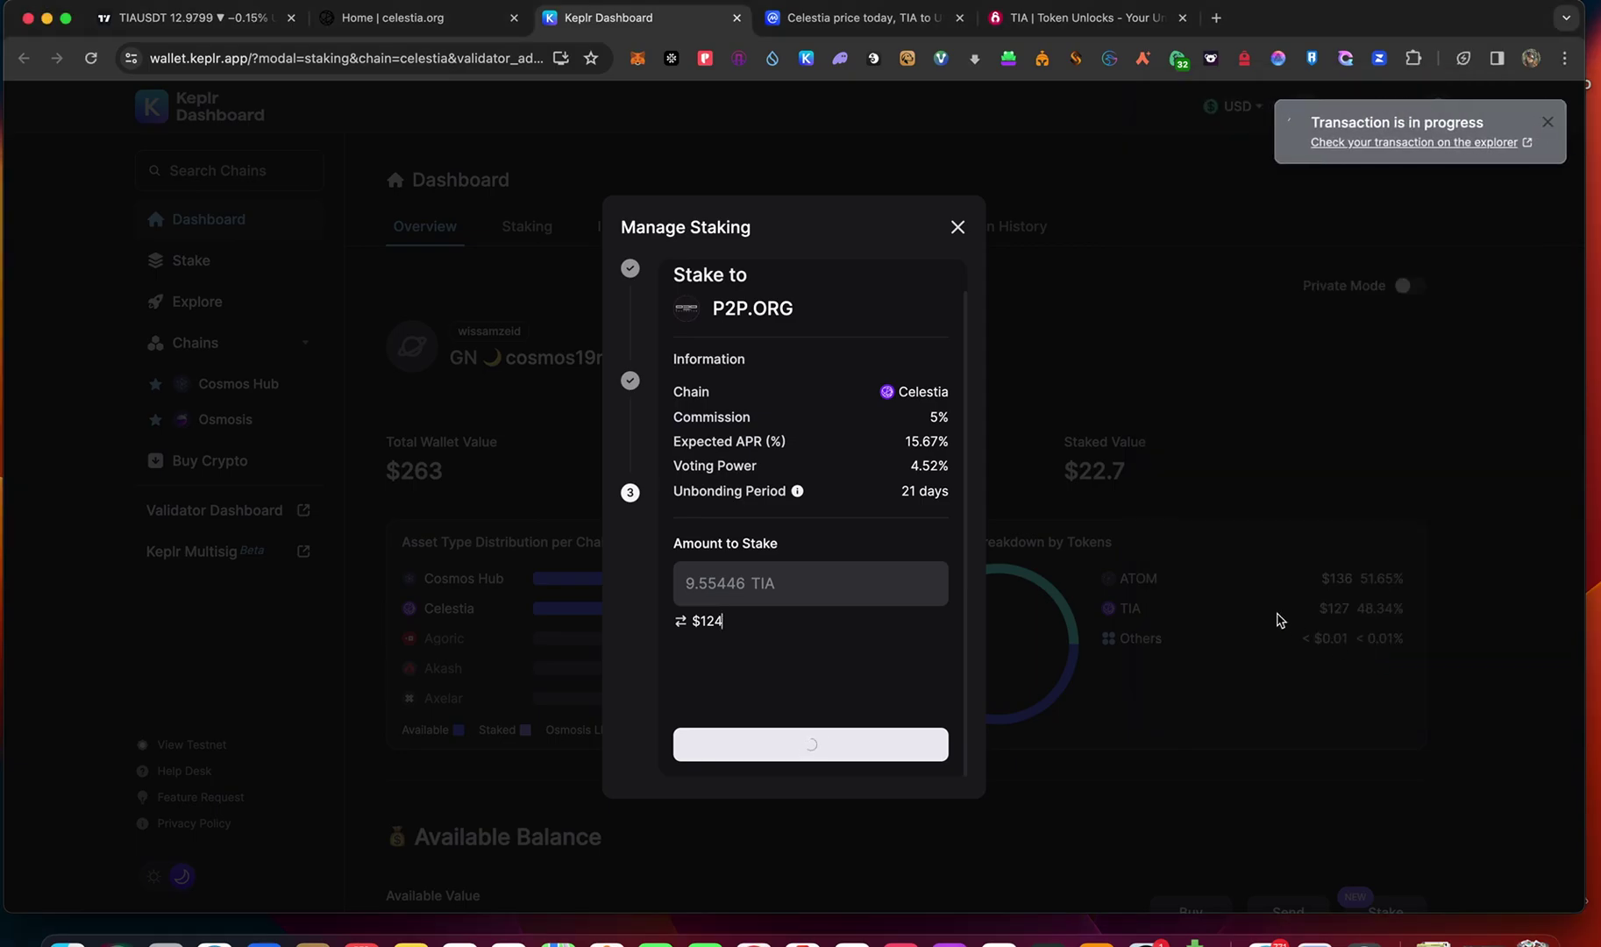
left_click_drag(901, 491, 933, 493)
left_click(944, 516)
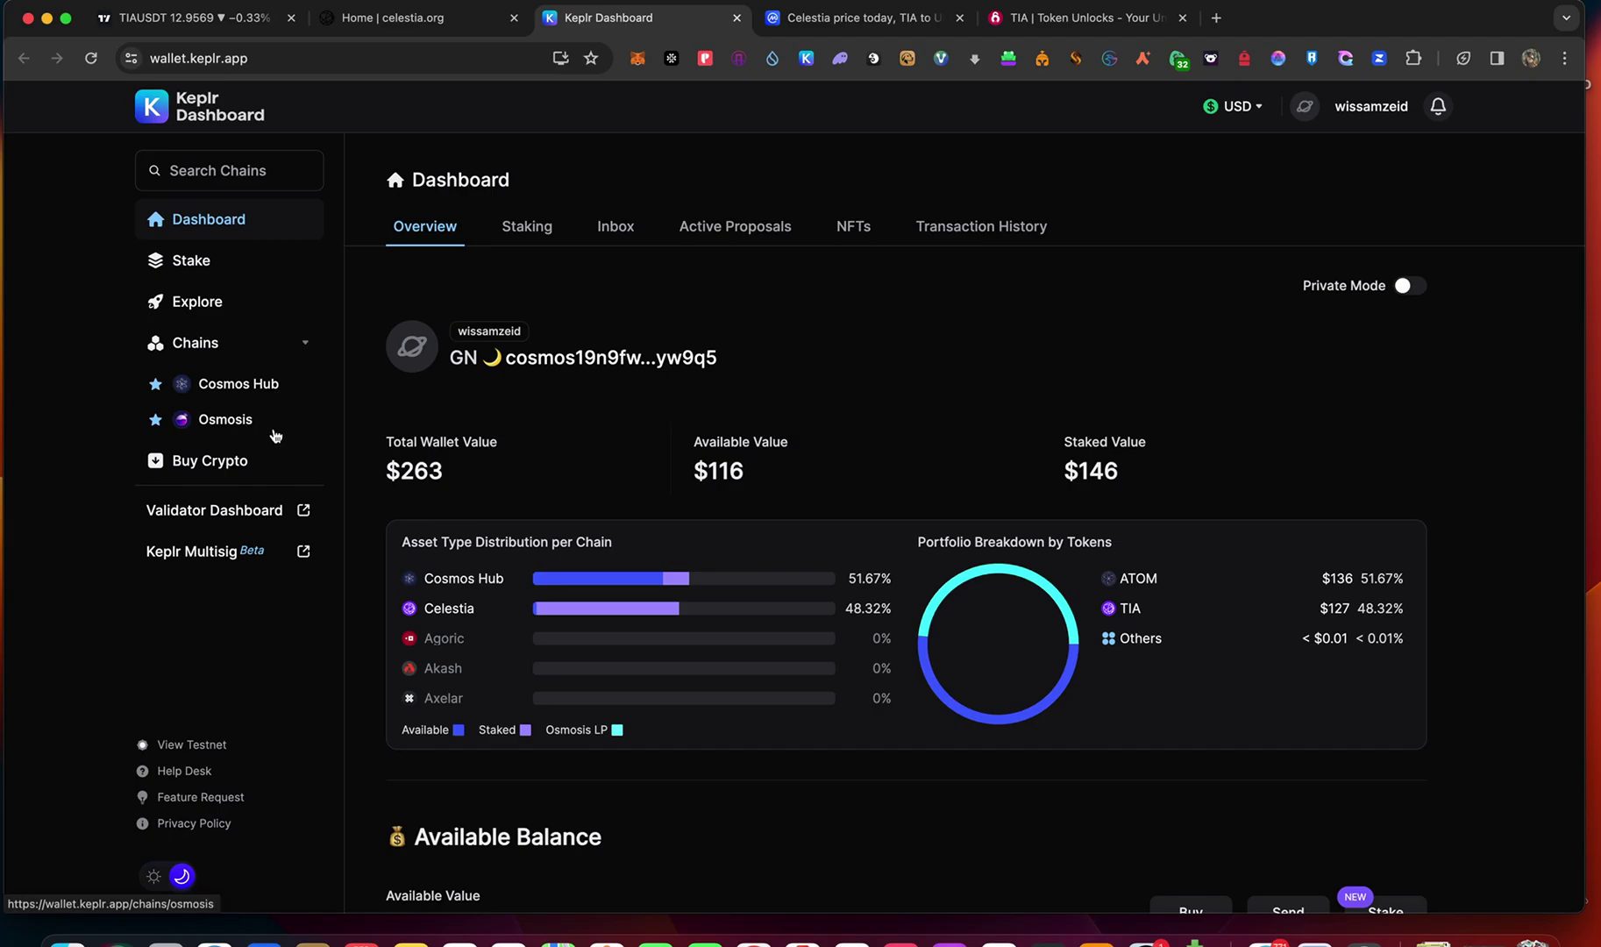
scroll(742, 724, "down", 3)
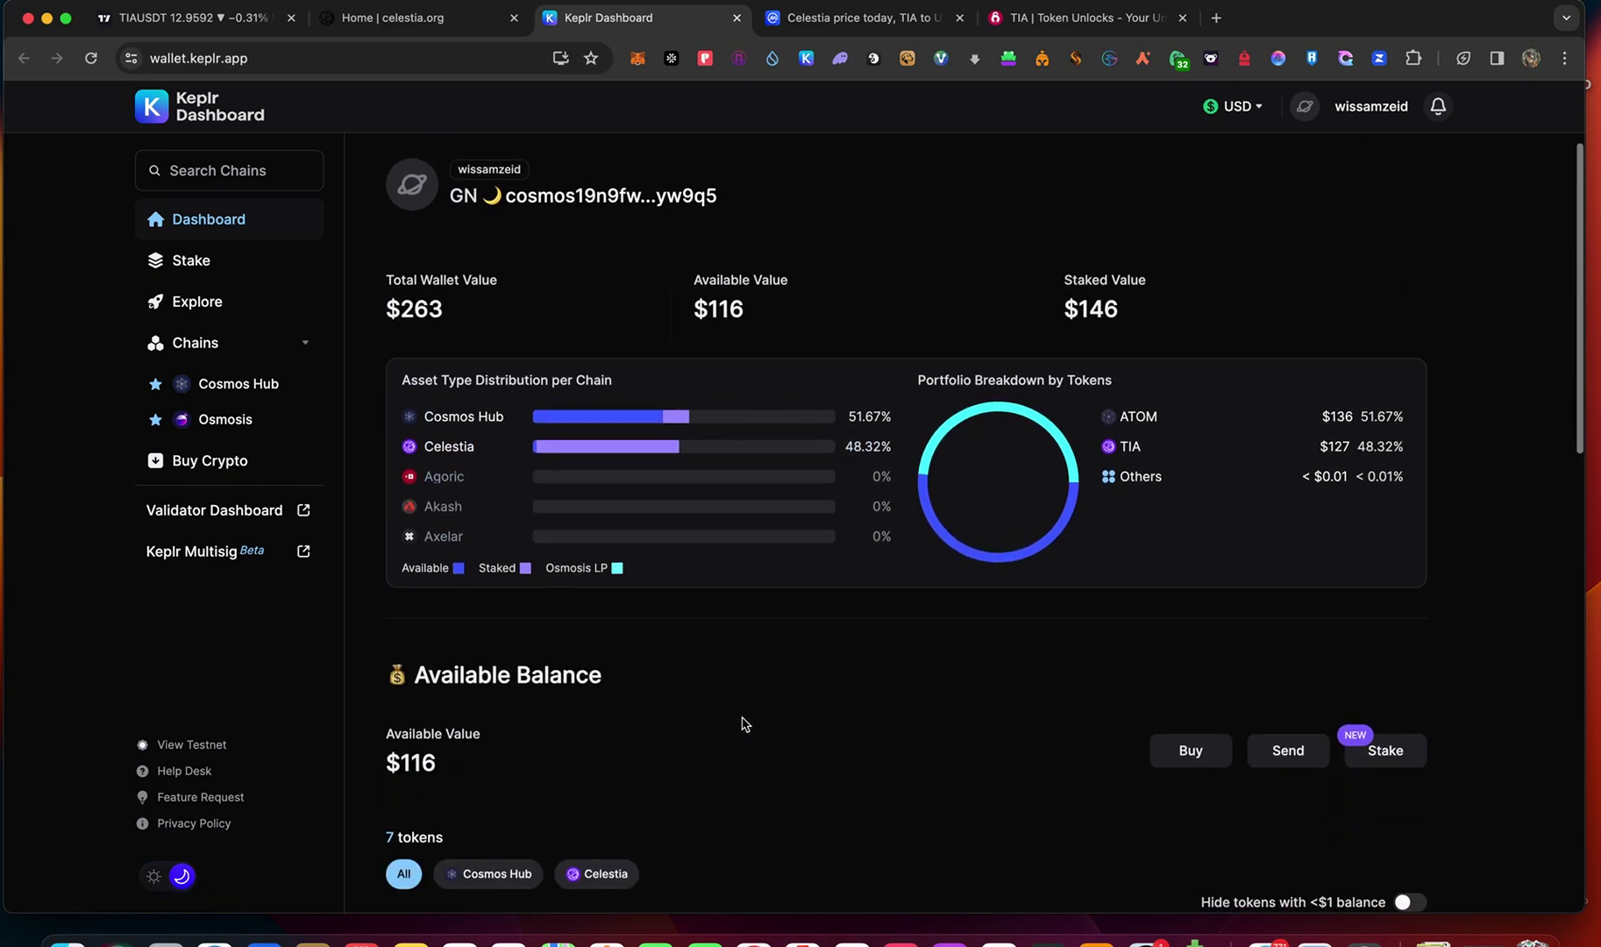
left_click(522, 421)
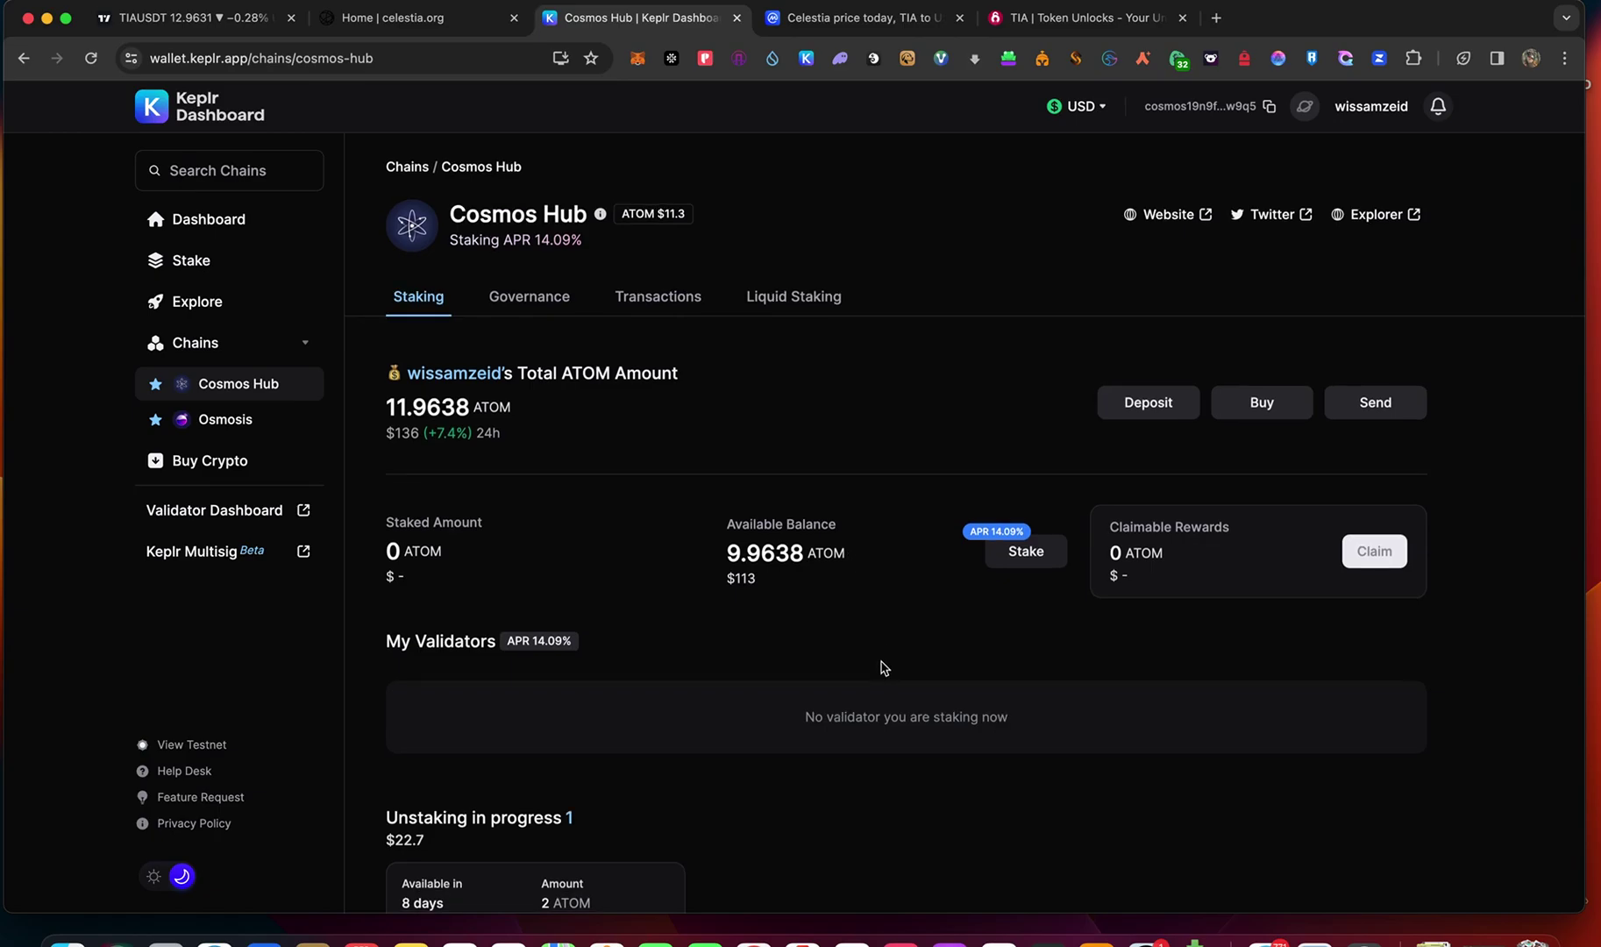
scroll(883, 668, "down", 2)
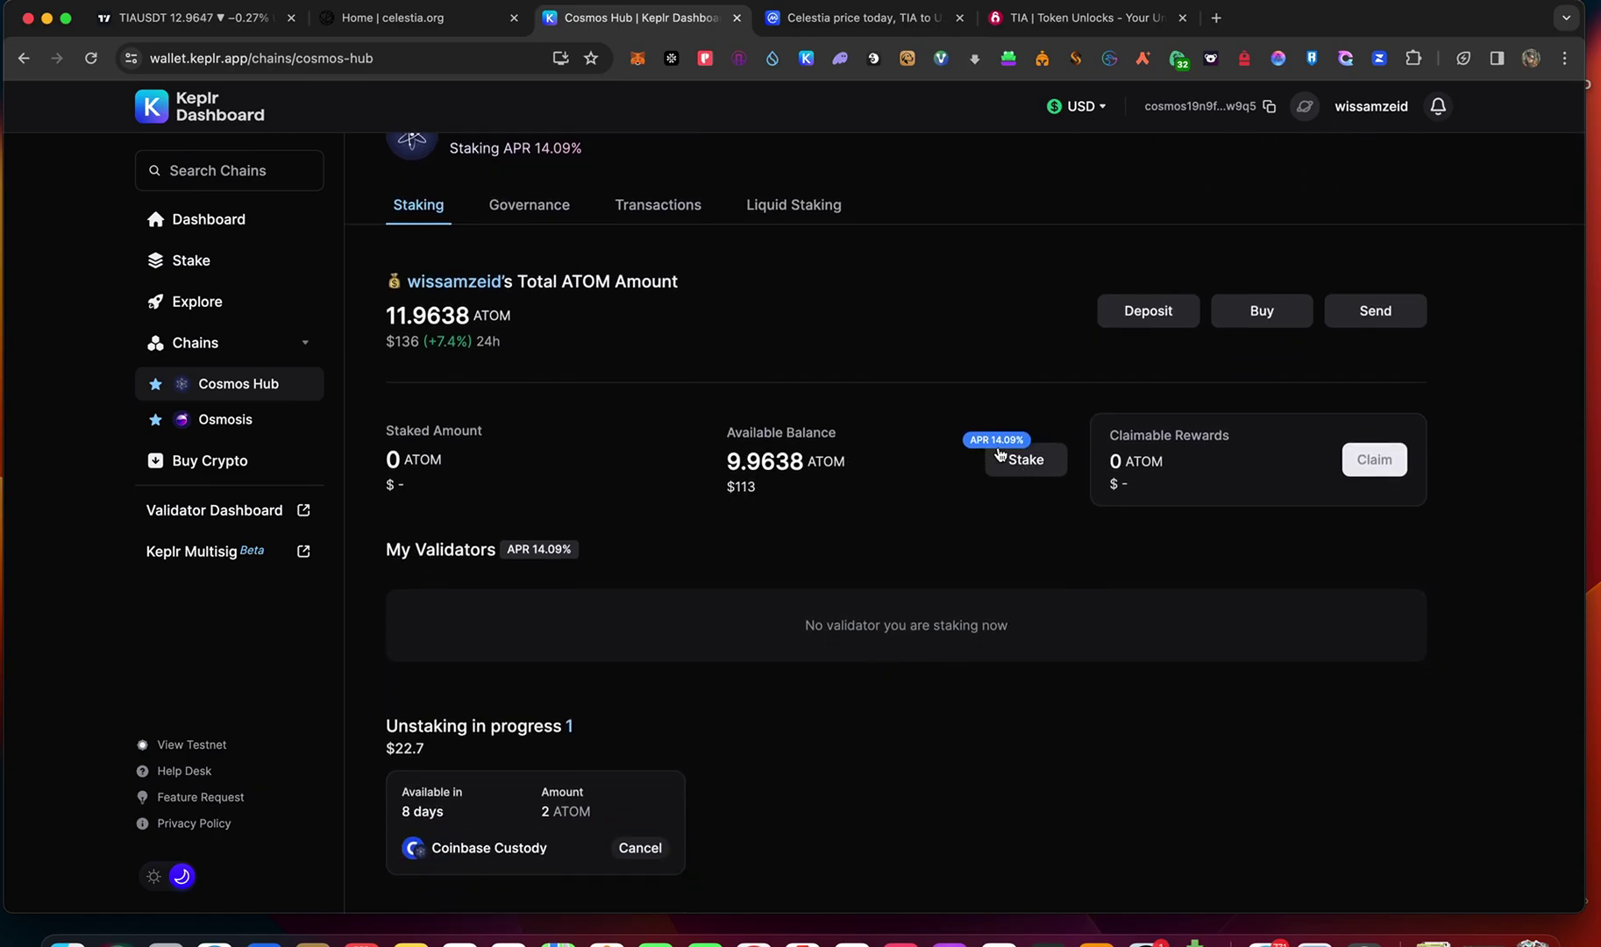
left_click(1026, 463)
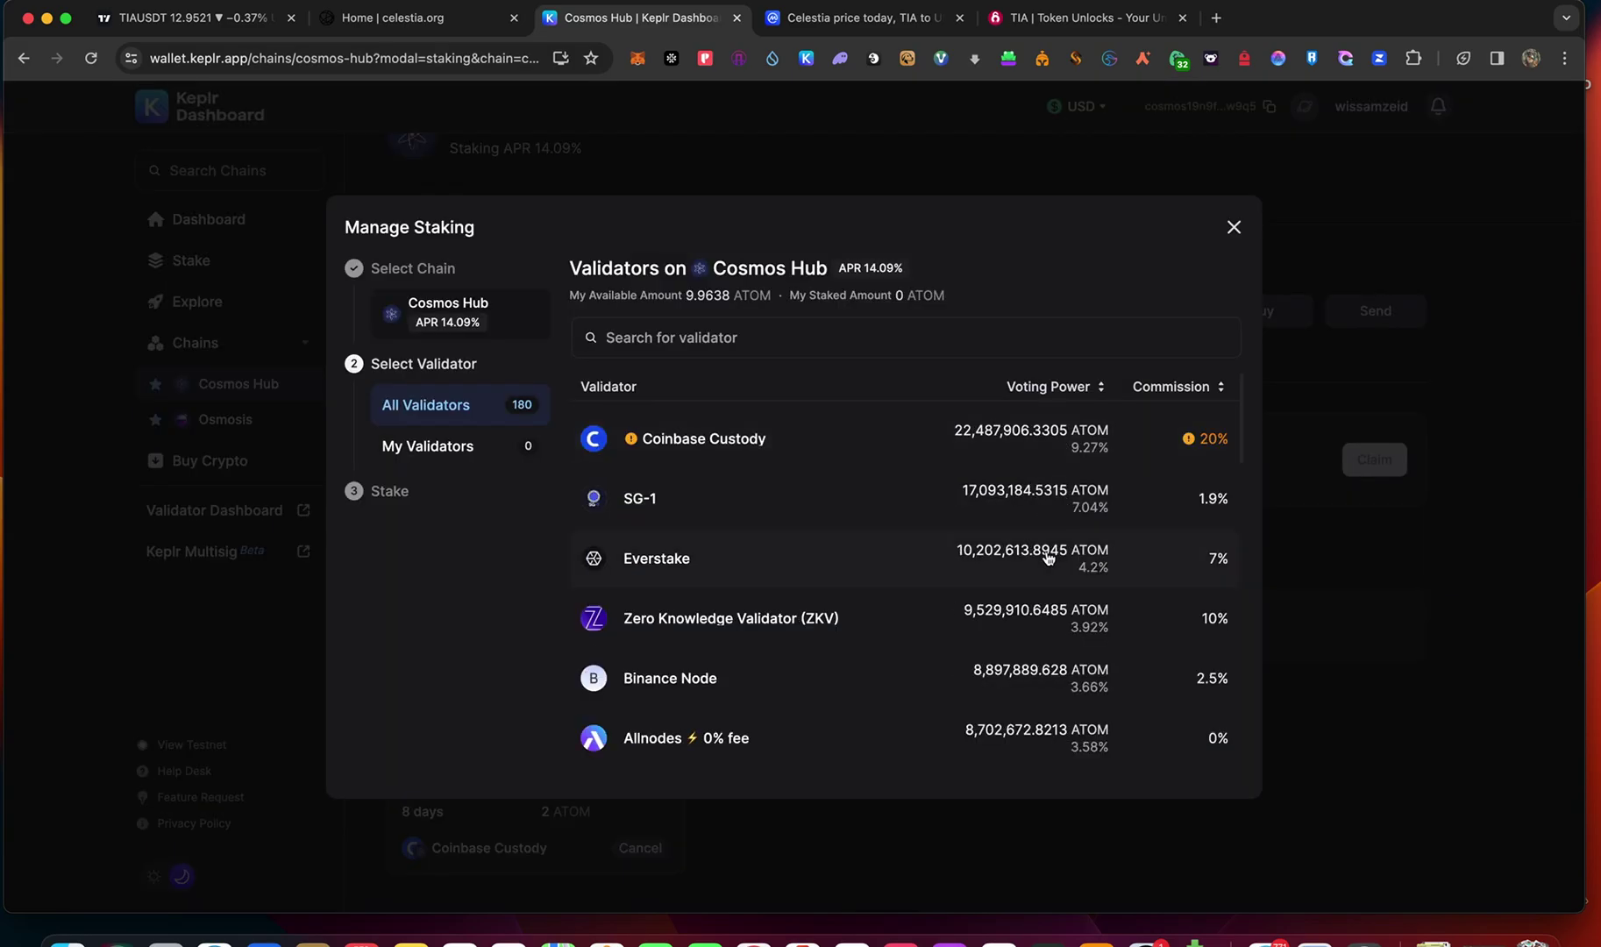
scroll(949, 605, "down", 1)
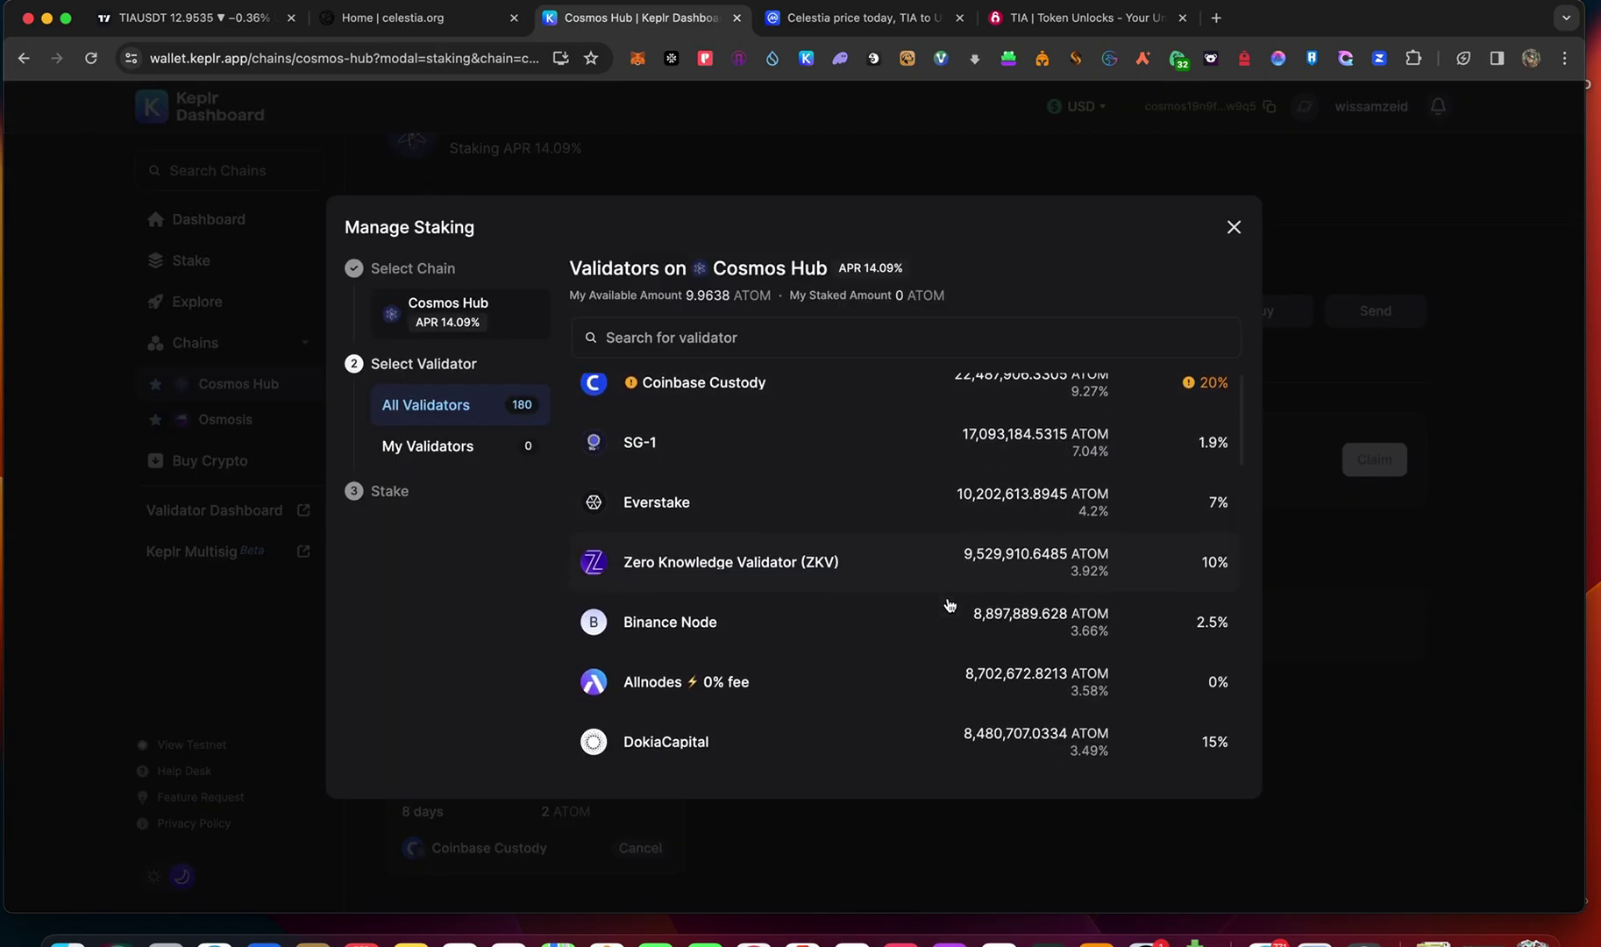
scroll(949, 605, "down", 2)
scroll(949, 605, "up", 2)
scroll(949, 605, "down", 7)
scroll(949, 605, "down", 5)
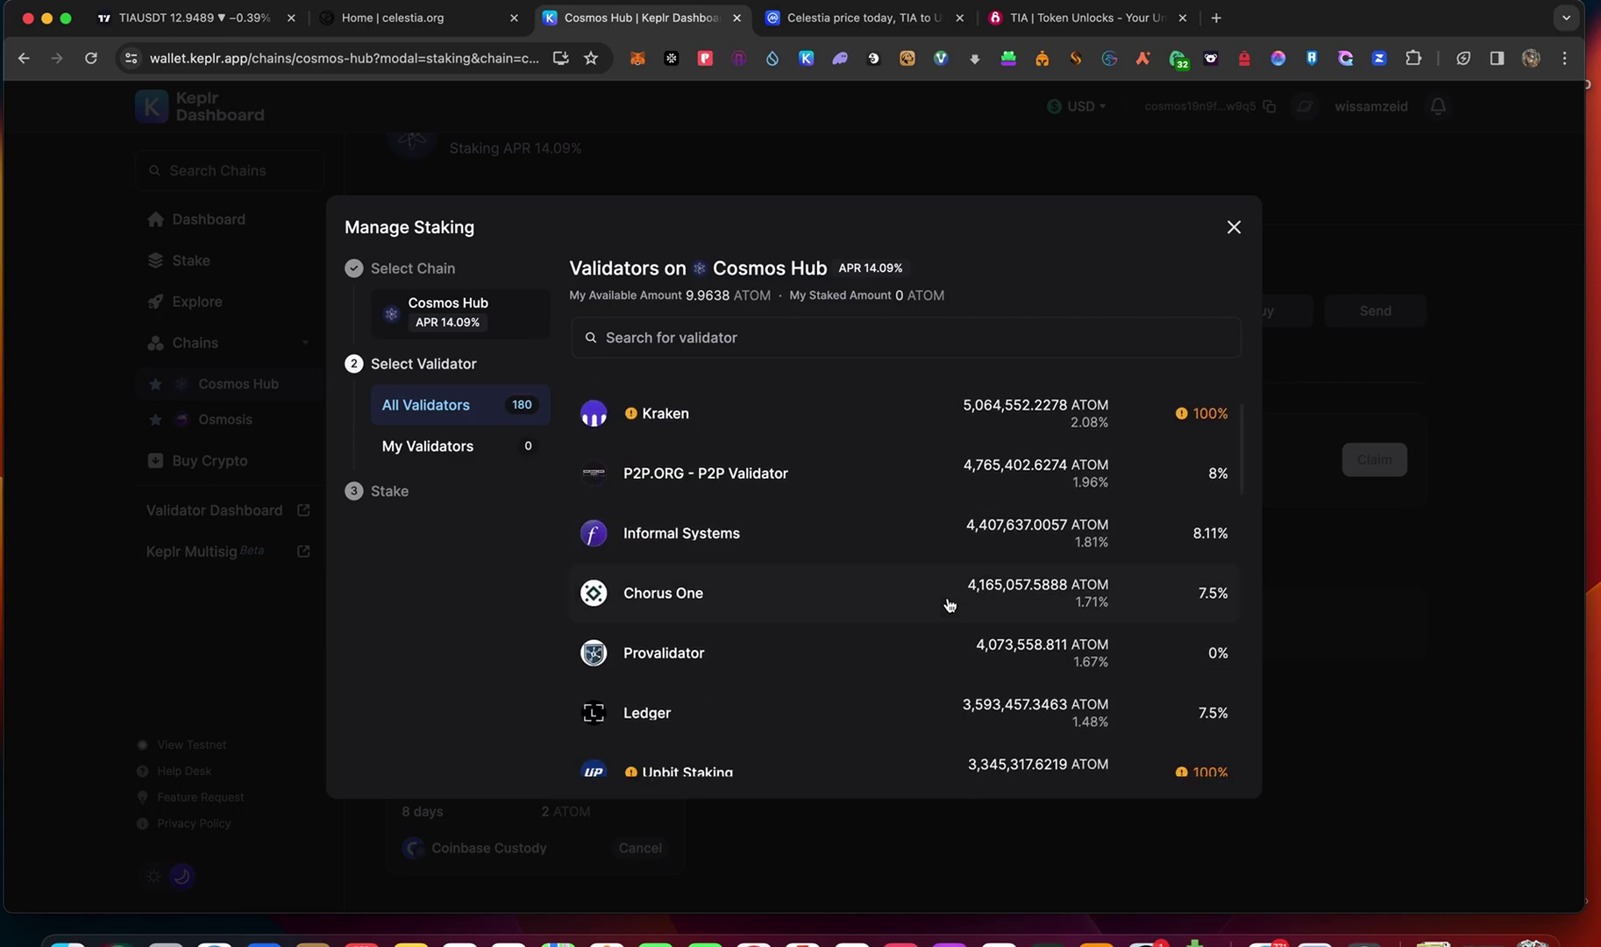
scroll(949, 605, "up", 4)
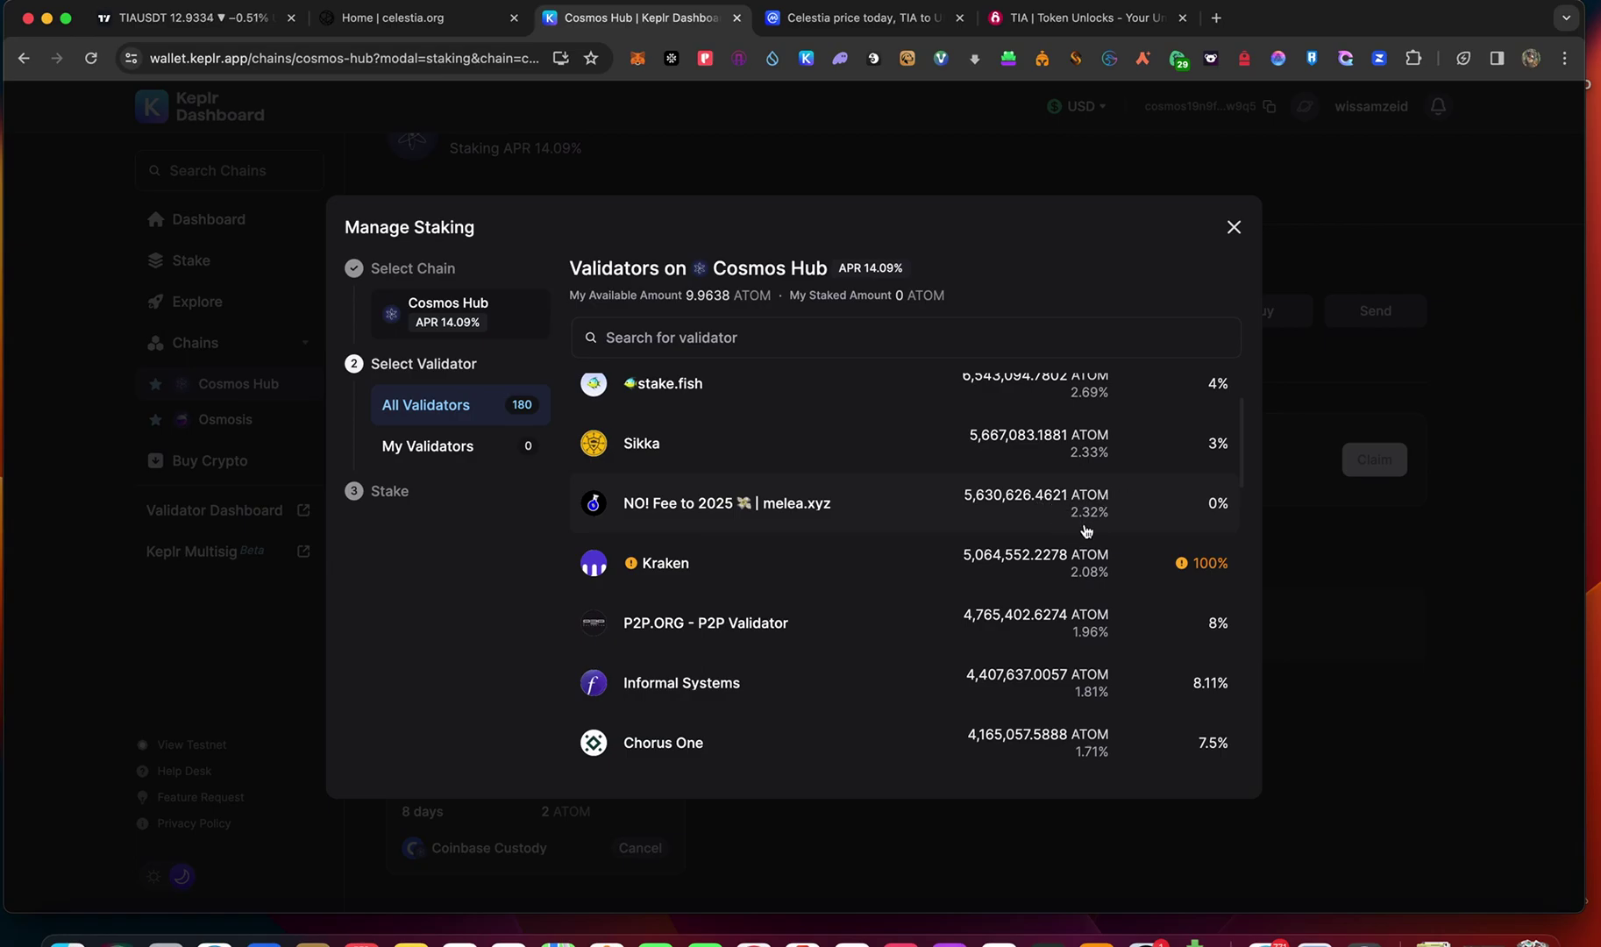
scroll(1086, 531, "up", 3)
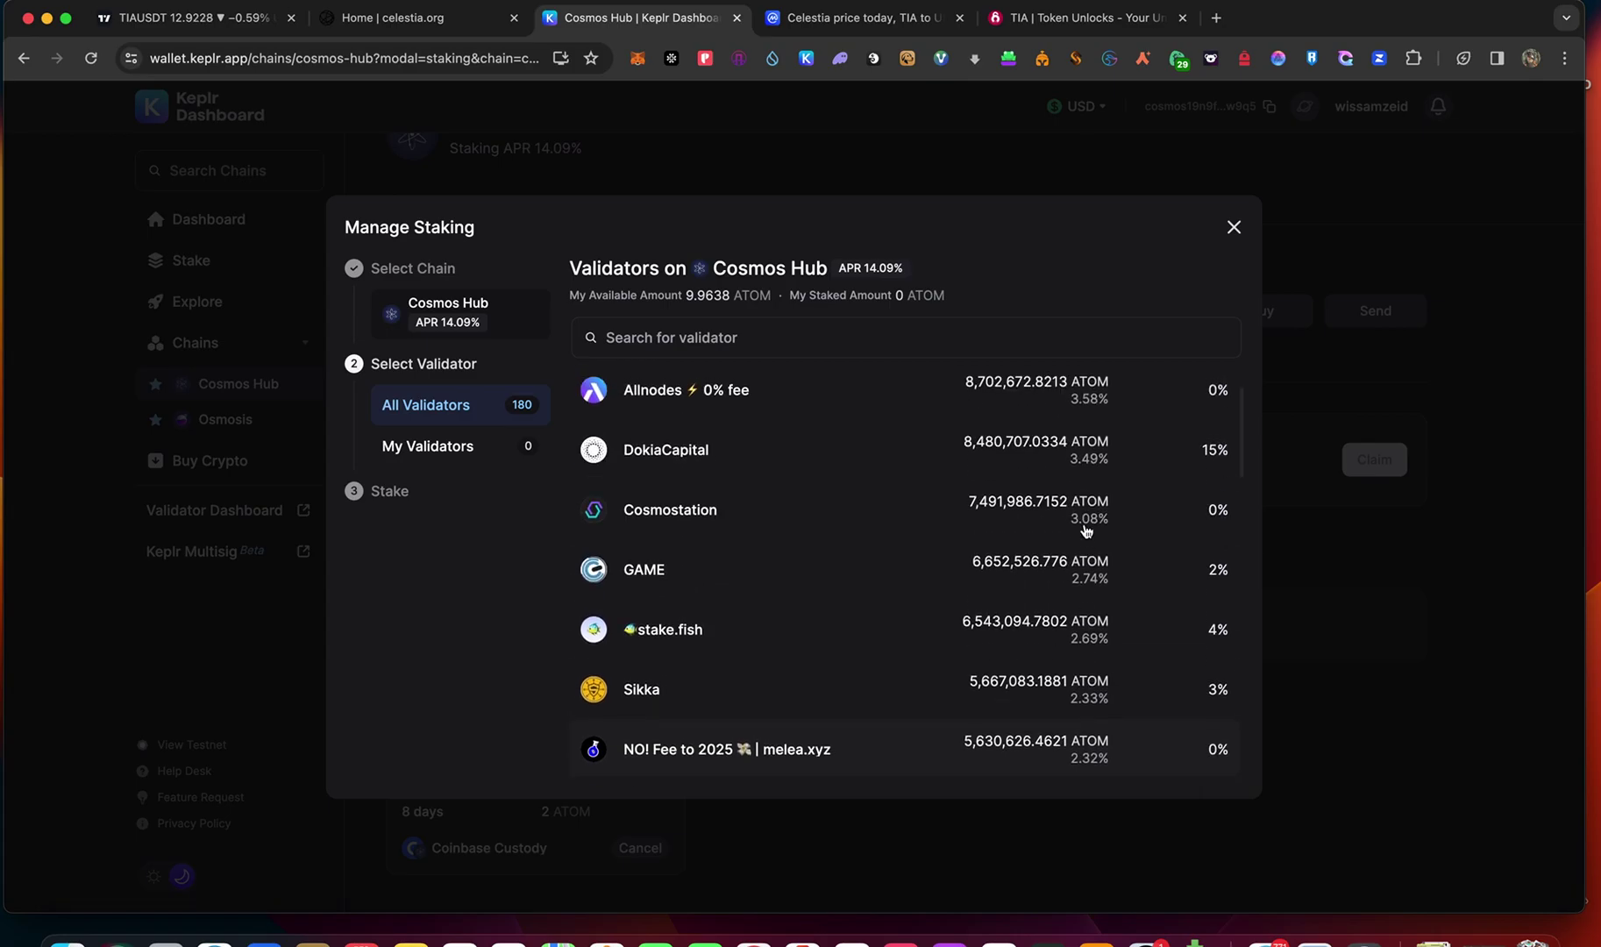
scroll(1087, 530, "up", 3)
scroll(1087, 530, "up", 2)
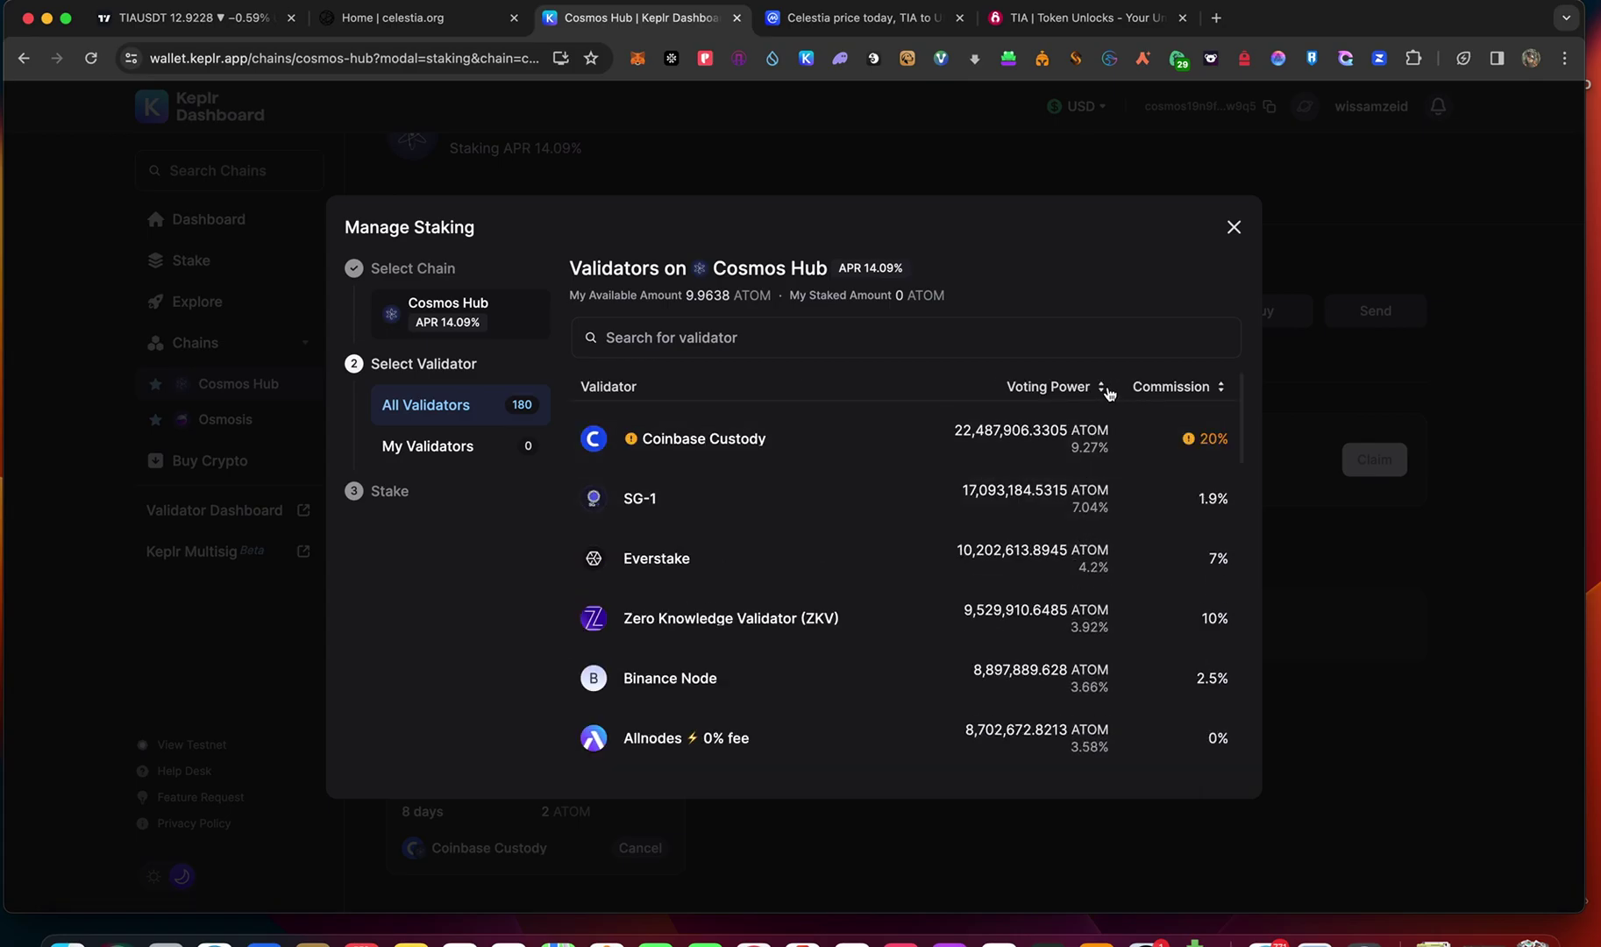
scroll(1059, 561, "down", 3)
scroll(1059, 579, "down", 5)
scroll(1059, 601, "down", 5)
scroll(1059, 600, "down", 1)
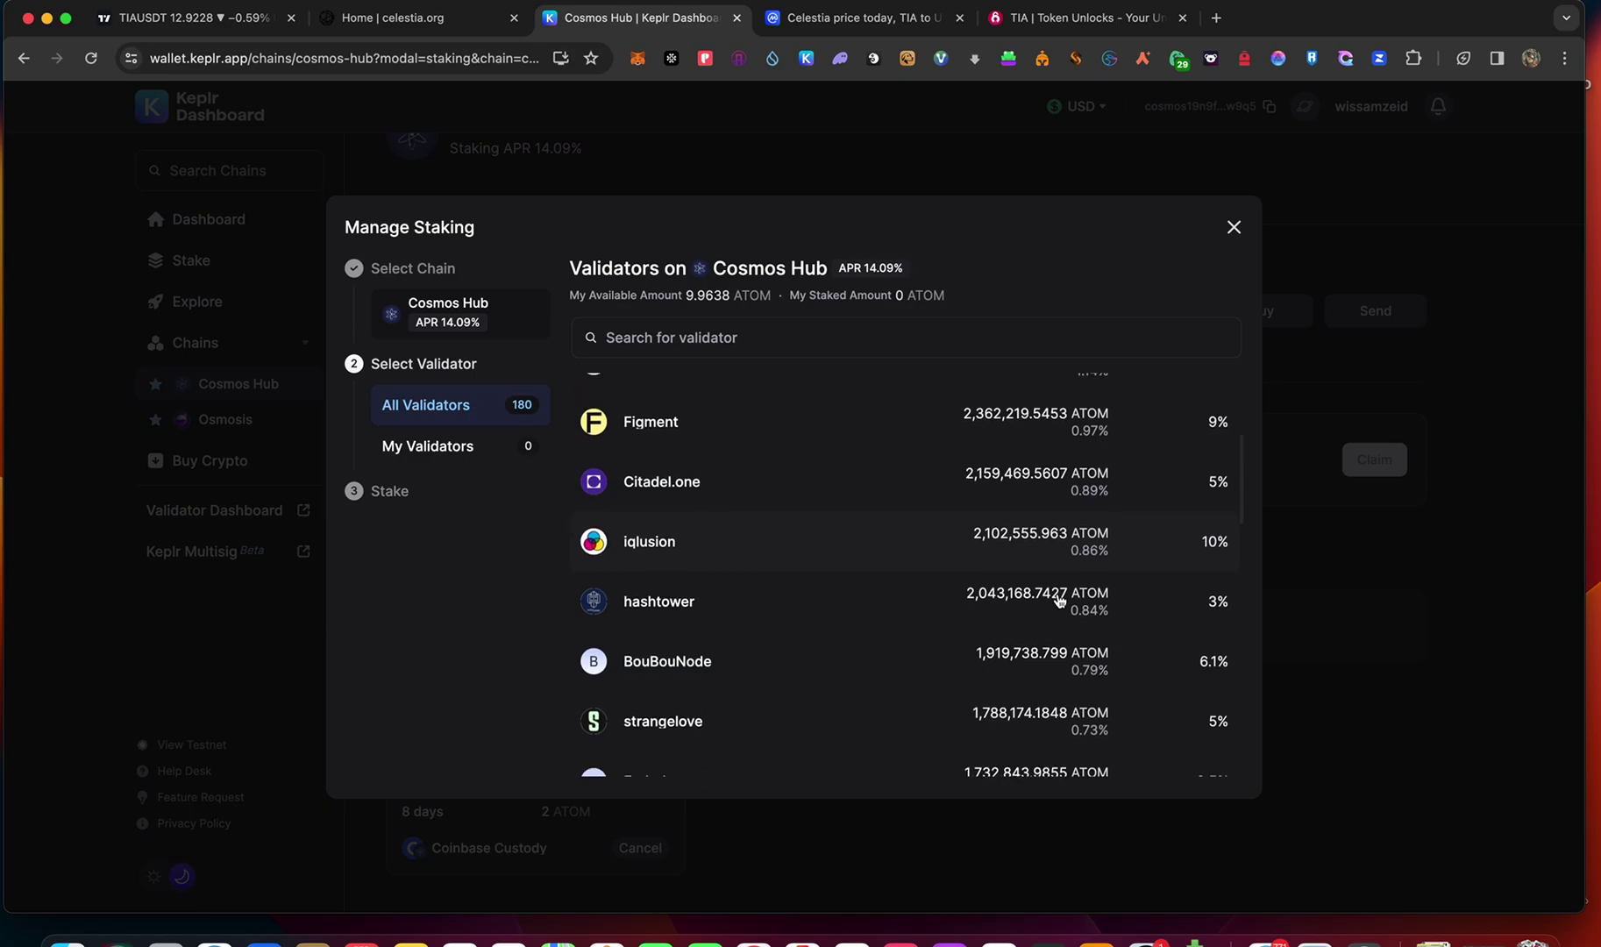
scroll(1059, 600, "down", 2)
scroll(1060, 600, "down", 2)
scroll(1059, 601, "up", 10)
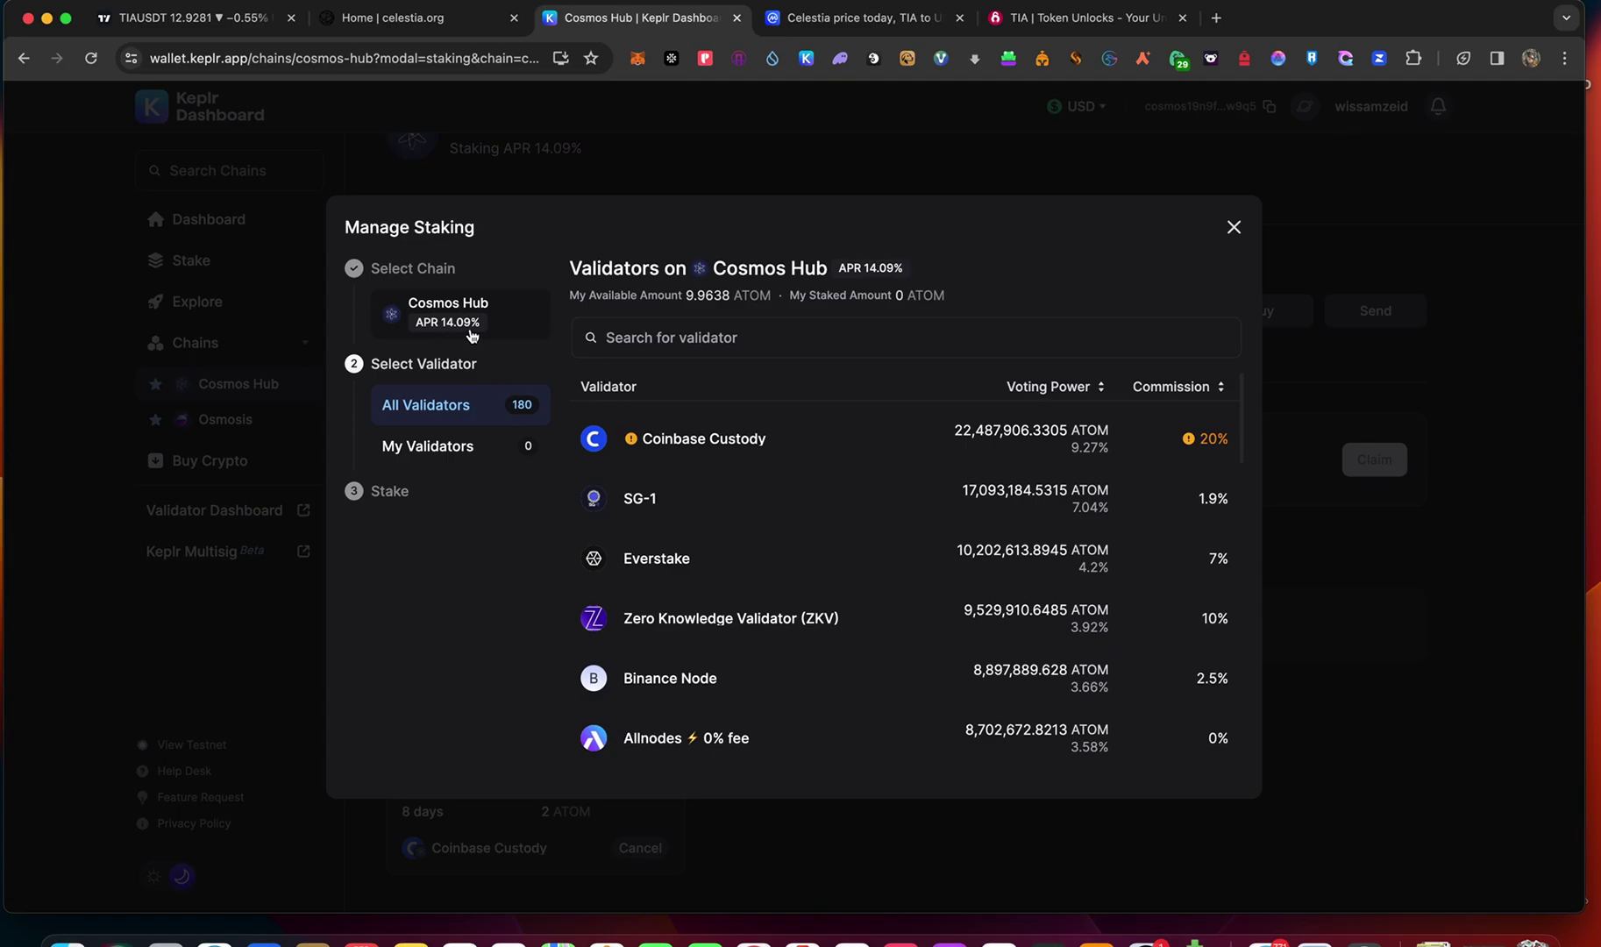
scroll(1057, 640, "down", 2)
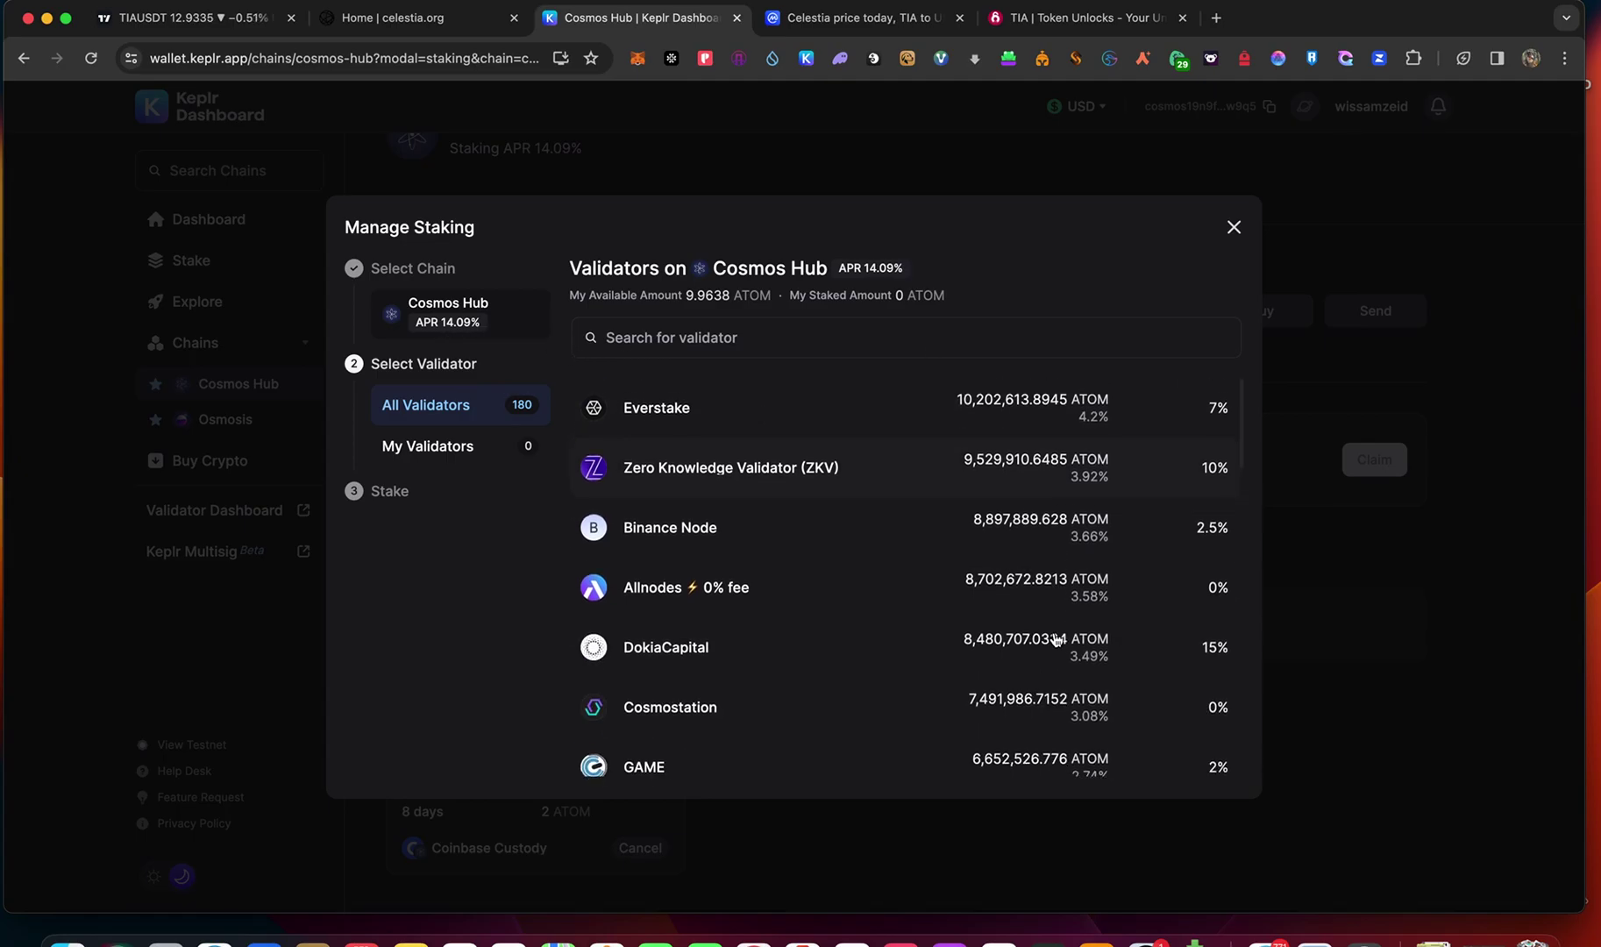
scroll(1056, 640, "down", 3)
scroll(1057, 641, "up", 2)
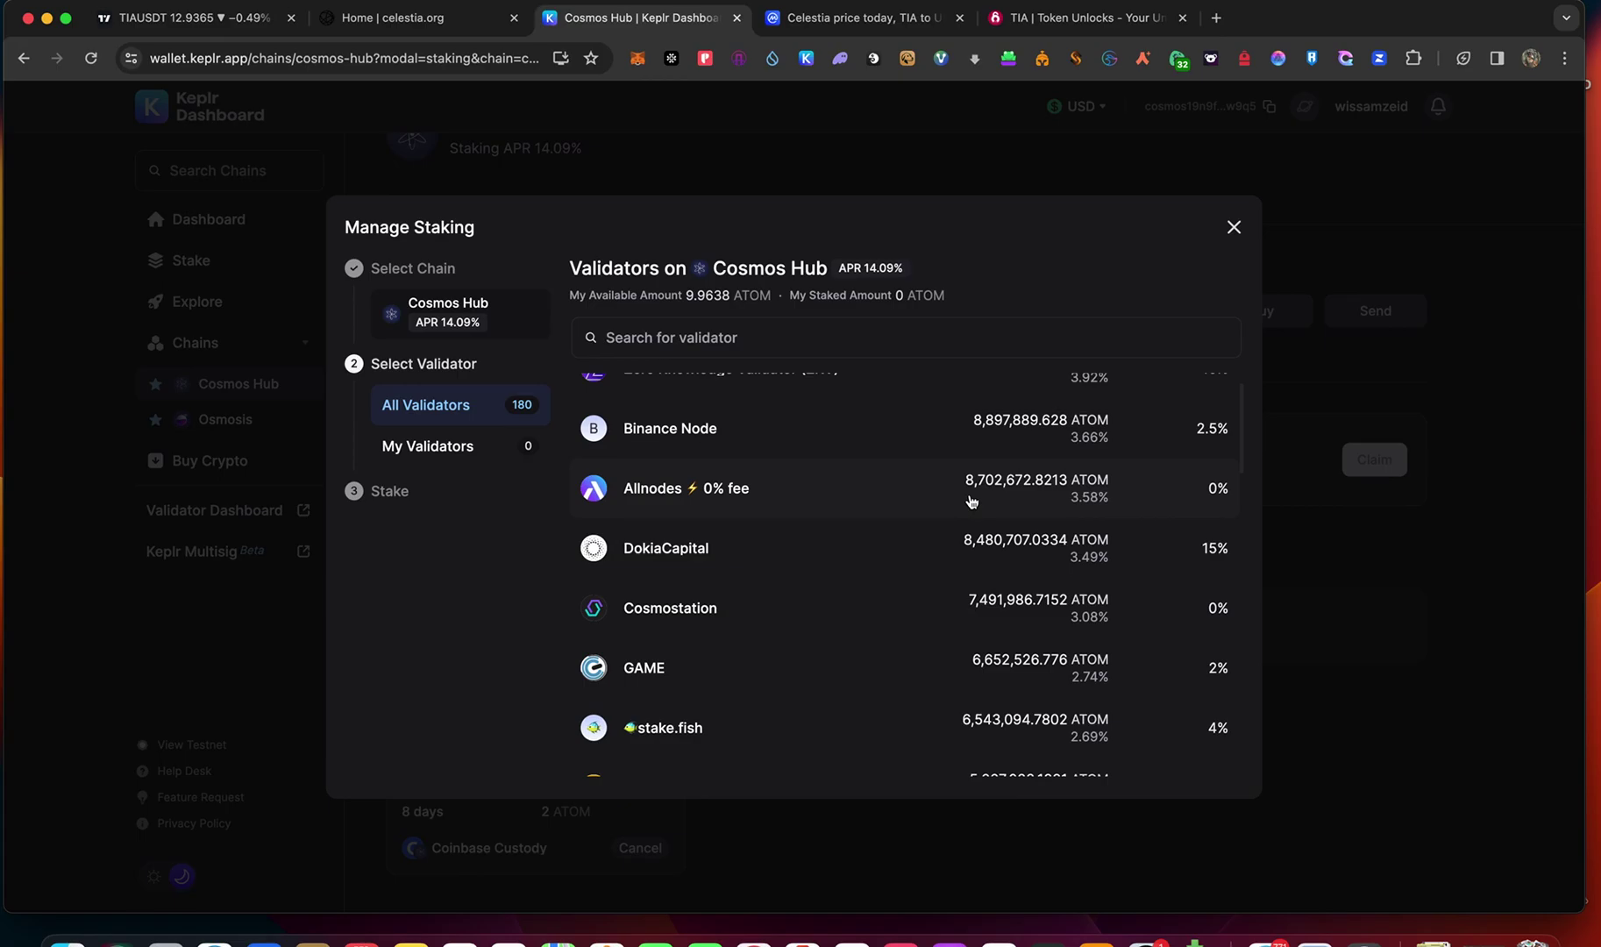
scroll(972, 501, "down", 3)
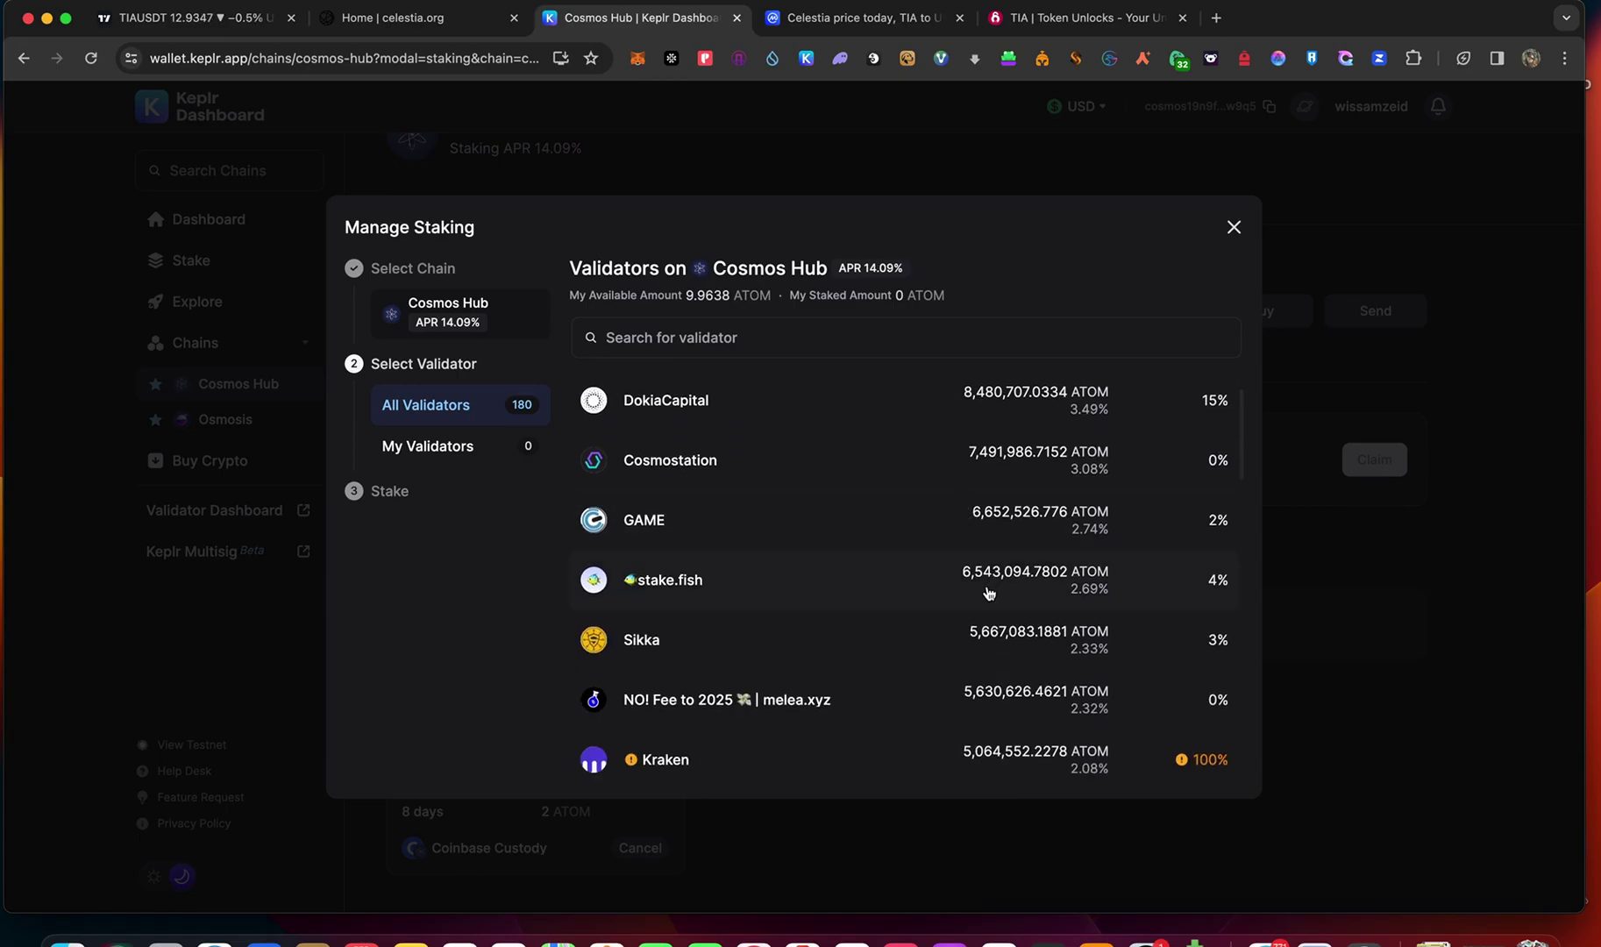
scroll(988, 592, "down", 2)
scroll(988, 680, "down", 2)
scroll(988, 684, "down", 1)
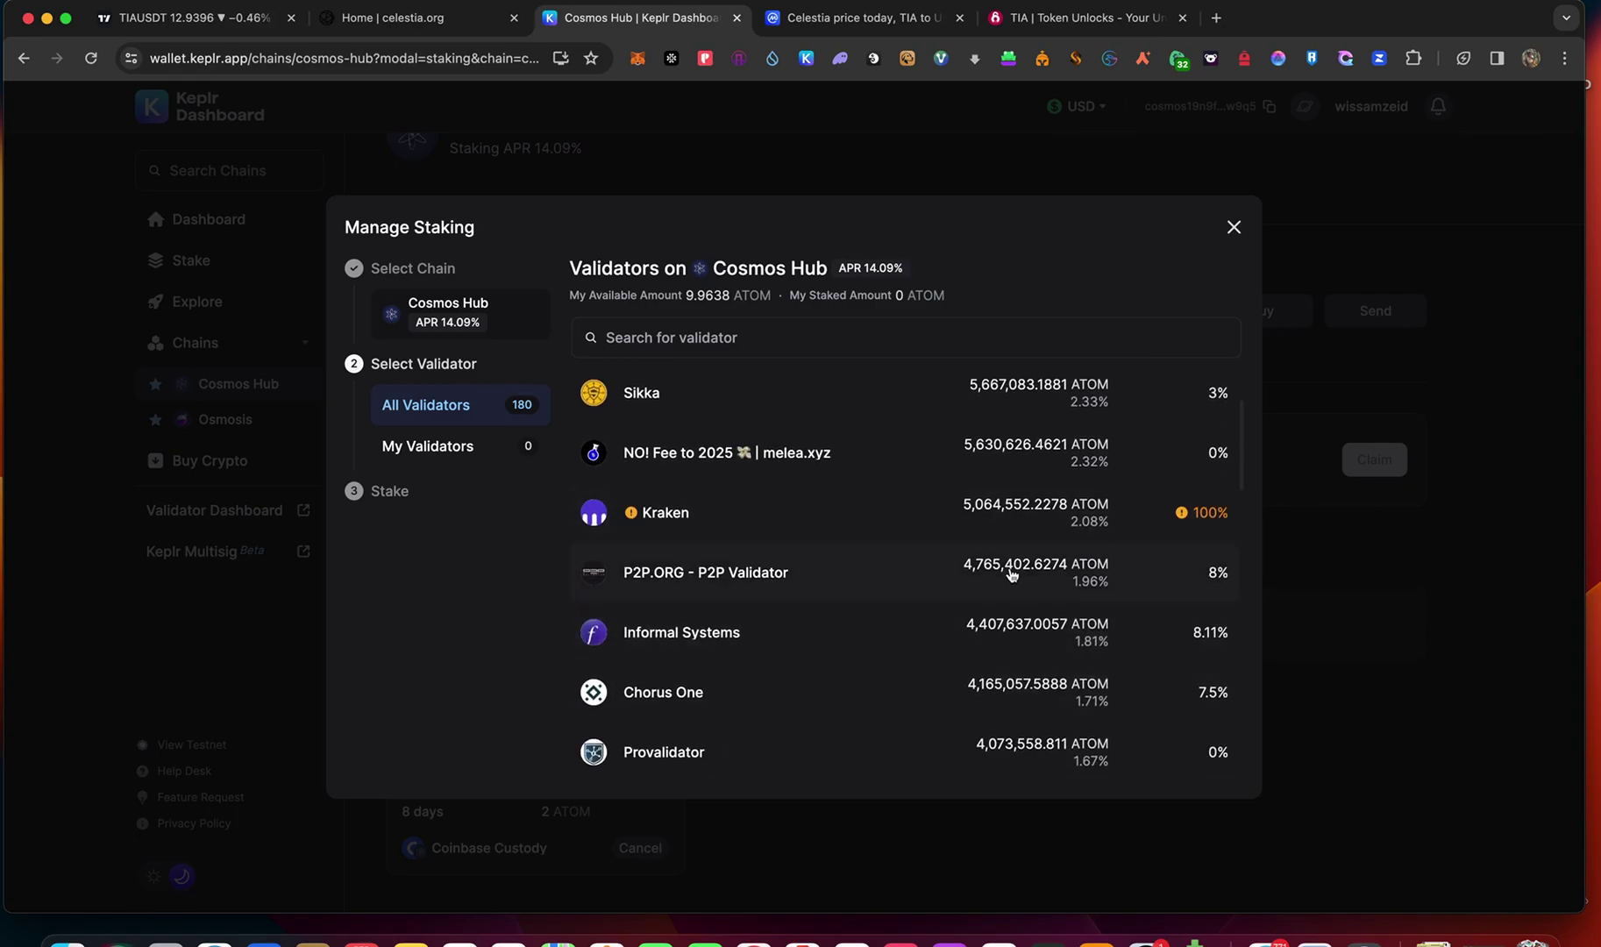
scroll(1012, 574, "down", 2)
scroll(1011, 575, "down", 1)
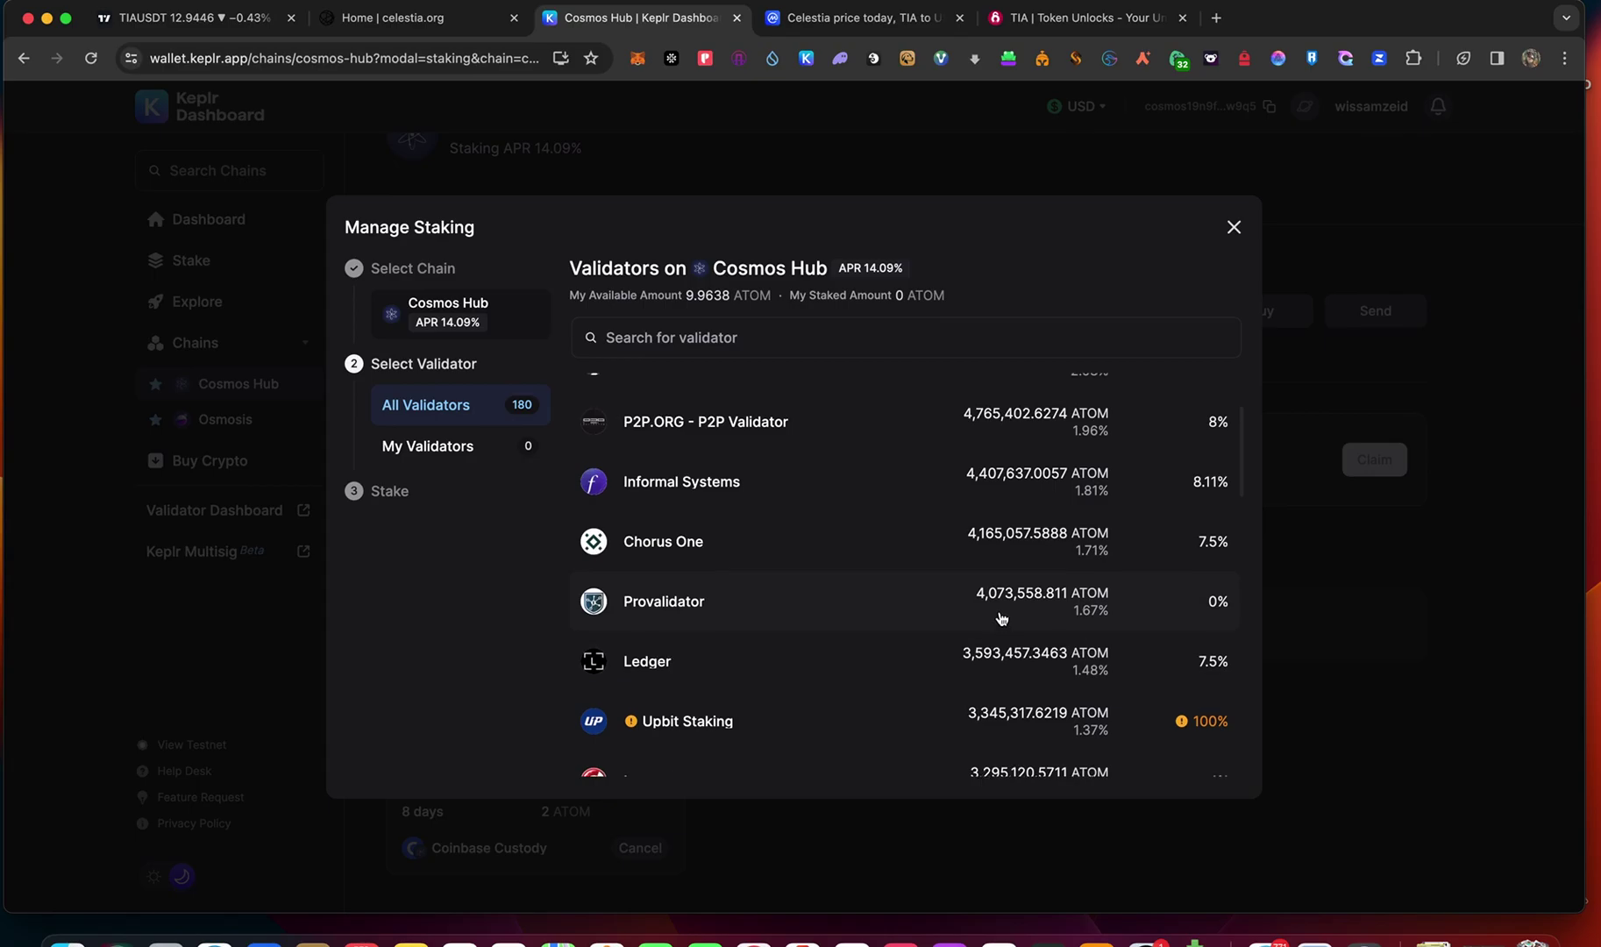
scroll(997, 623, "up", 2)
scroll(1012, 534, "up", 1)
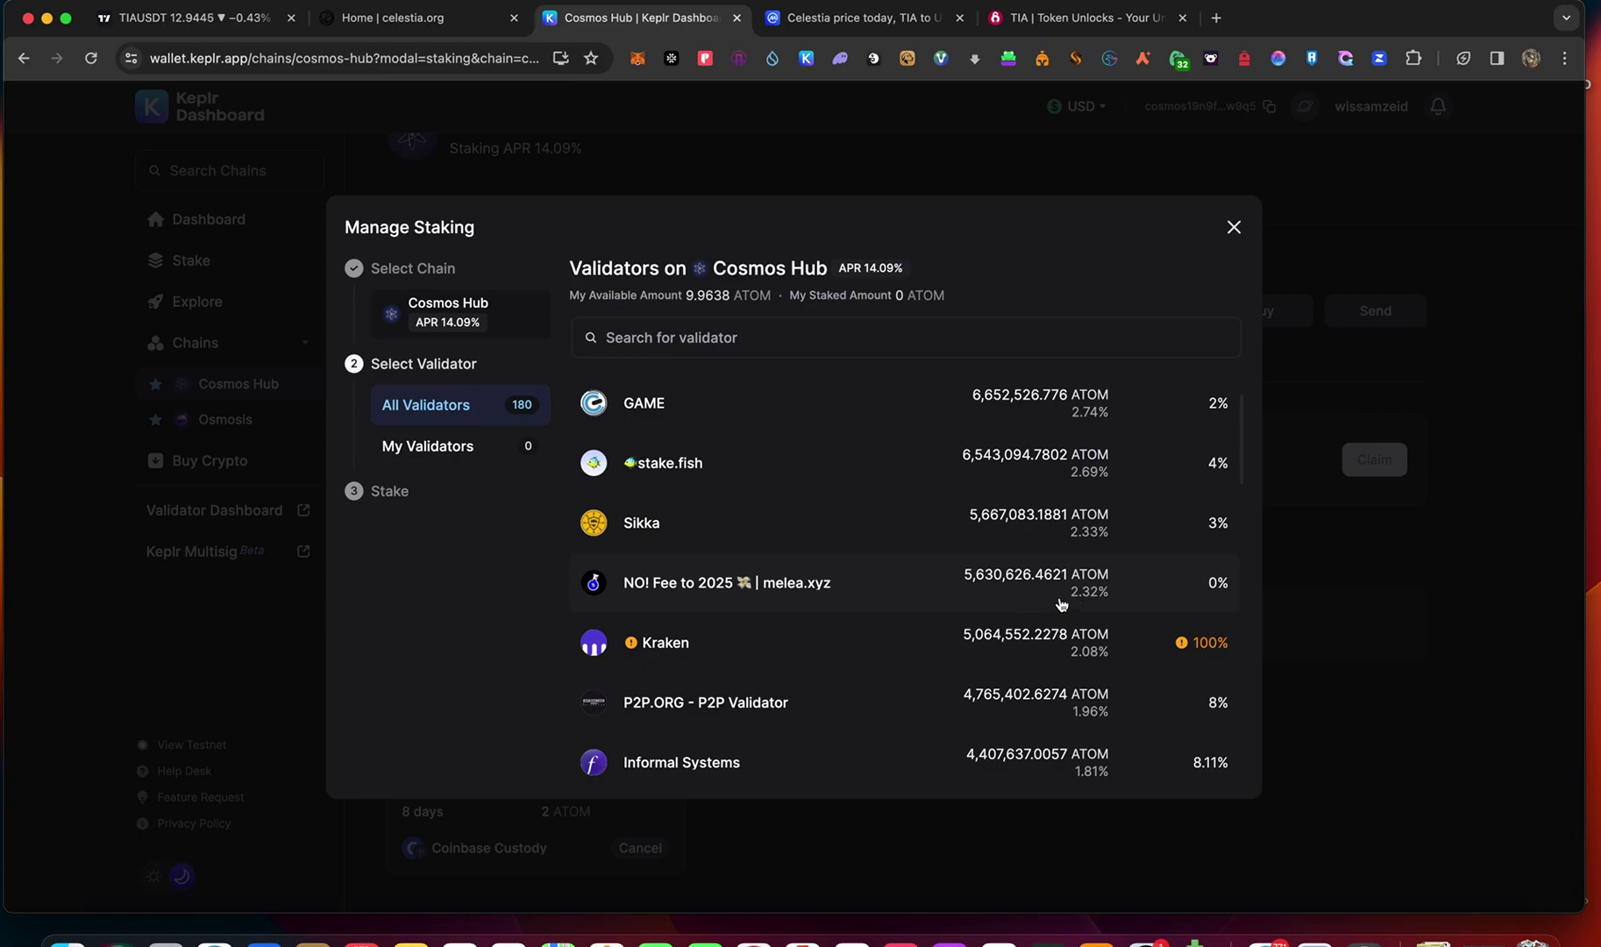
Stake 9.7 ATOM with the NO! Fee to 2025 melea.xyz validator and approve it.
left_click(790, 571)
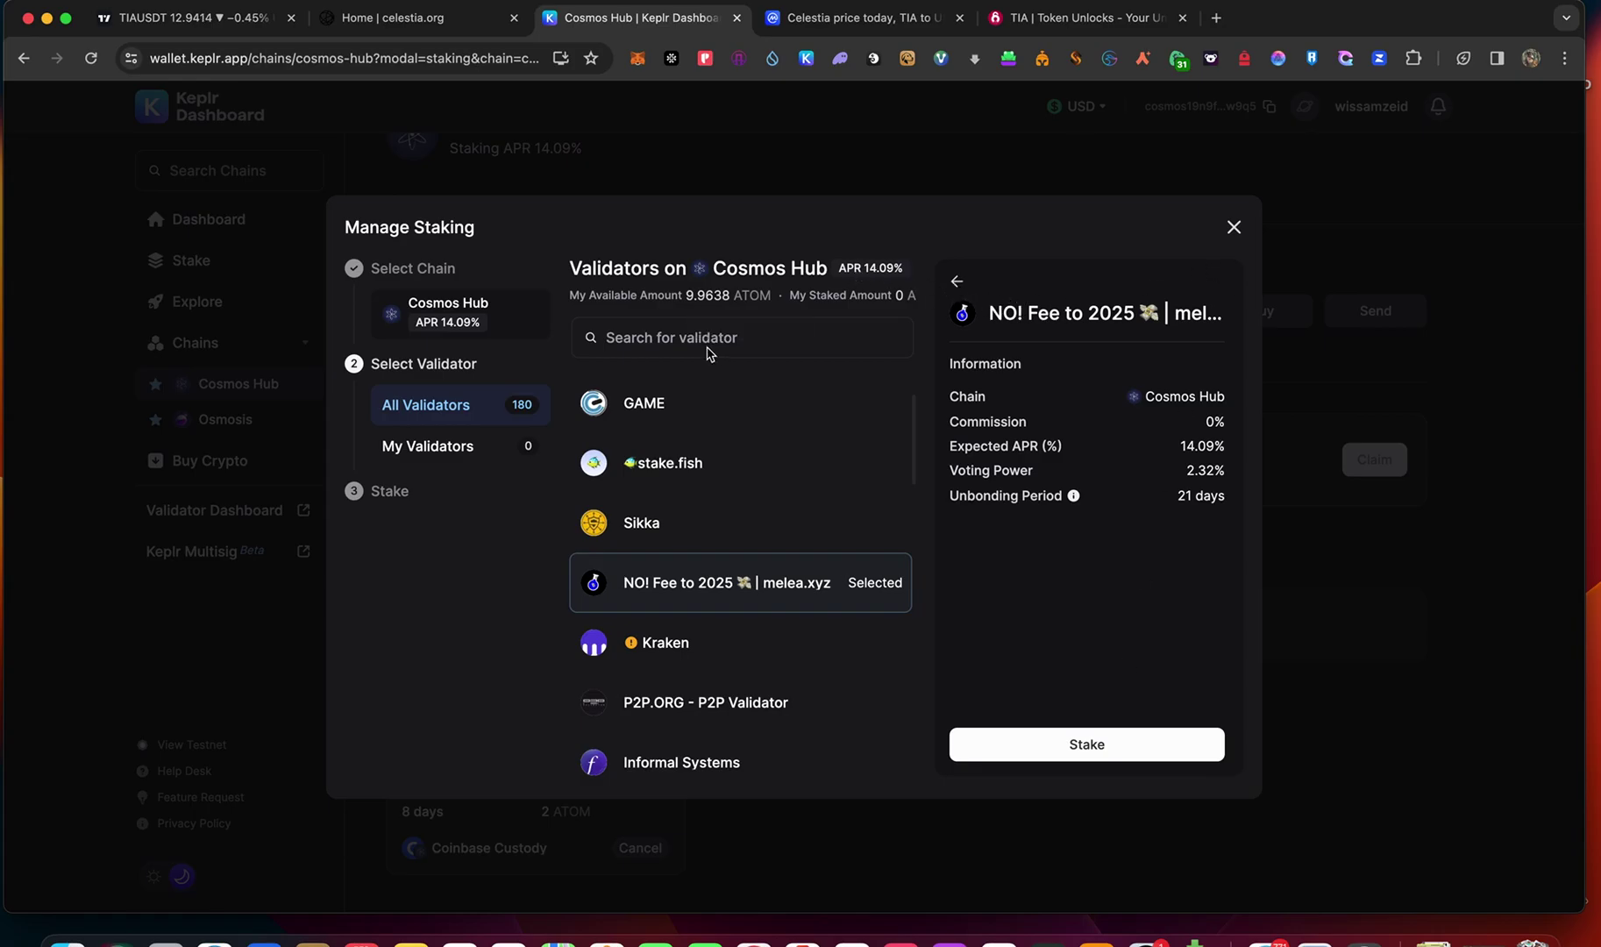
left_click(1118, 753)
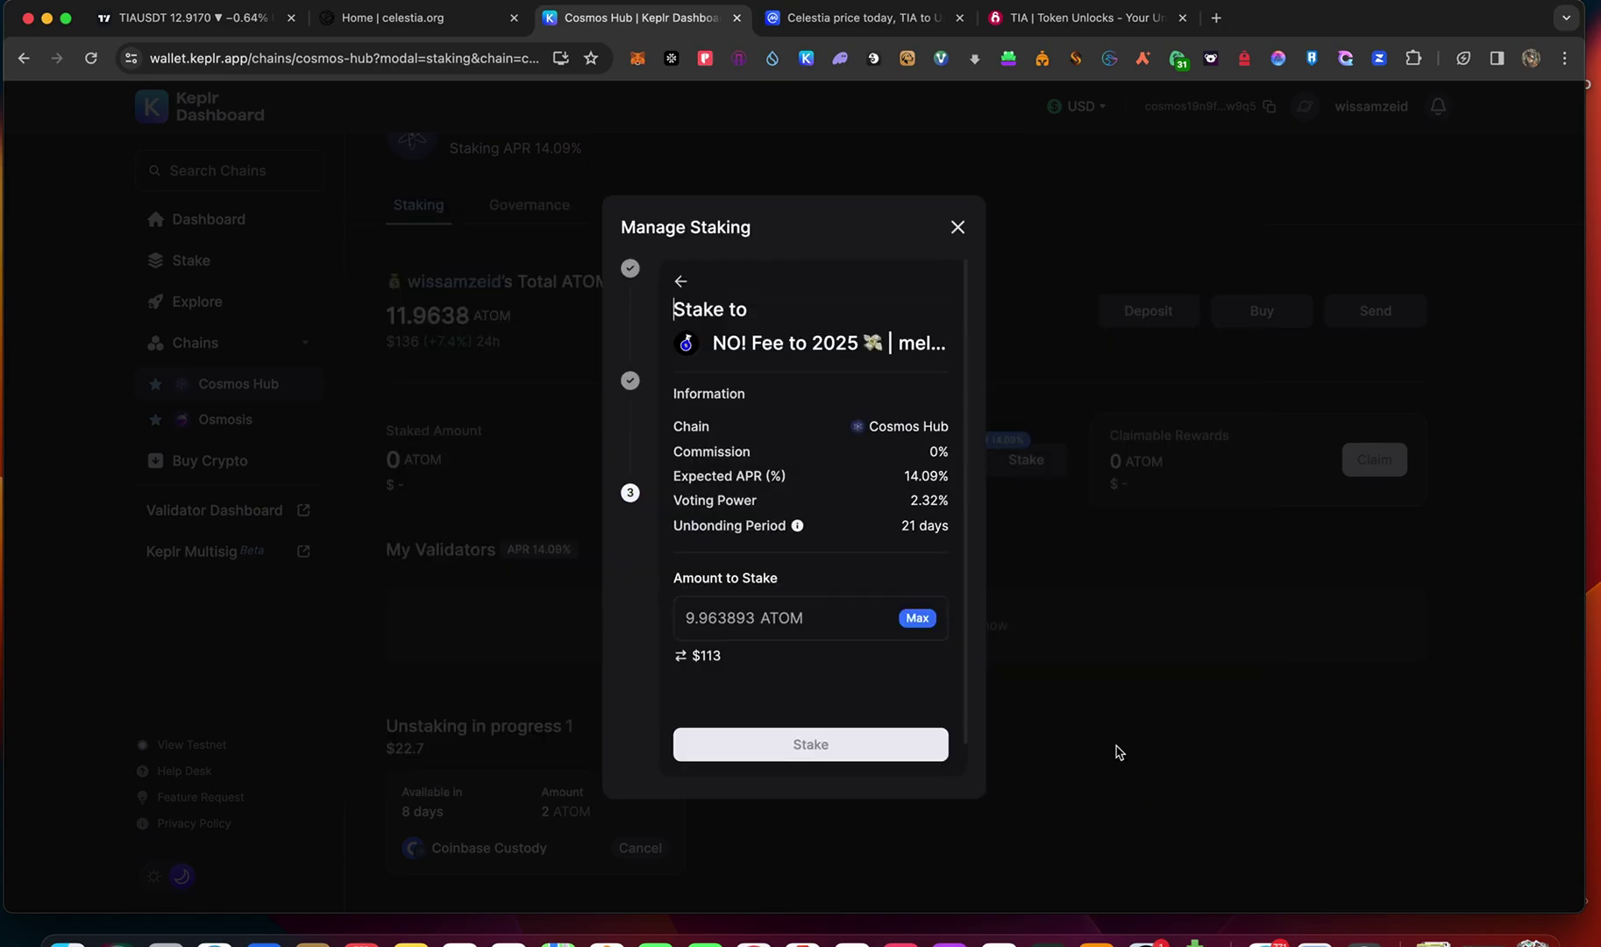
left_click(916, 619)
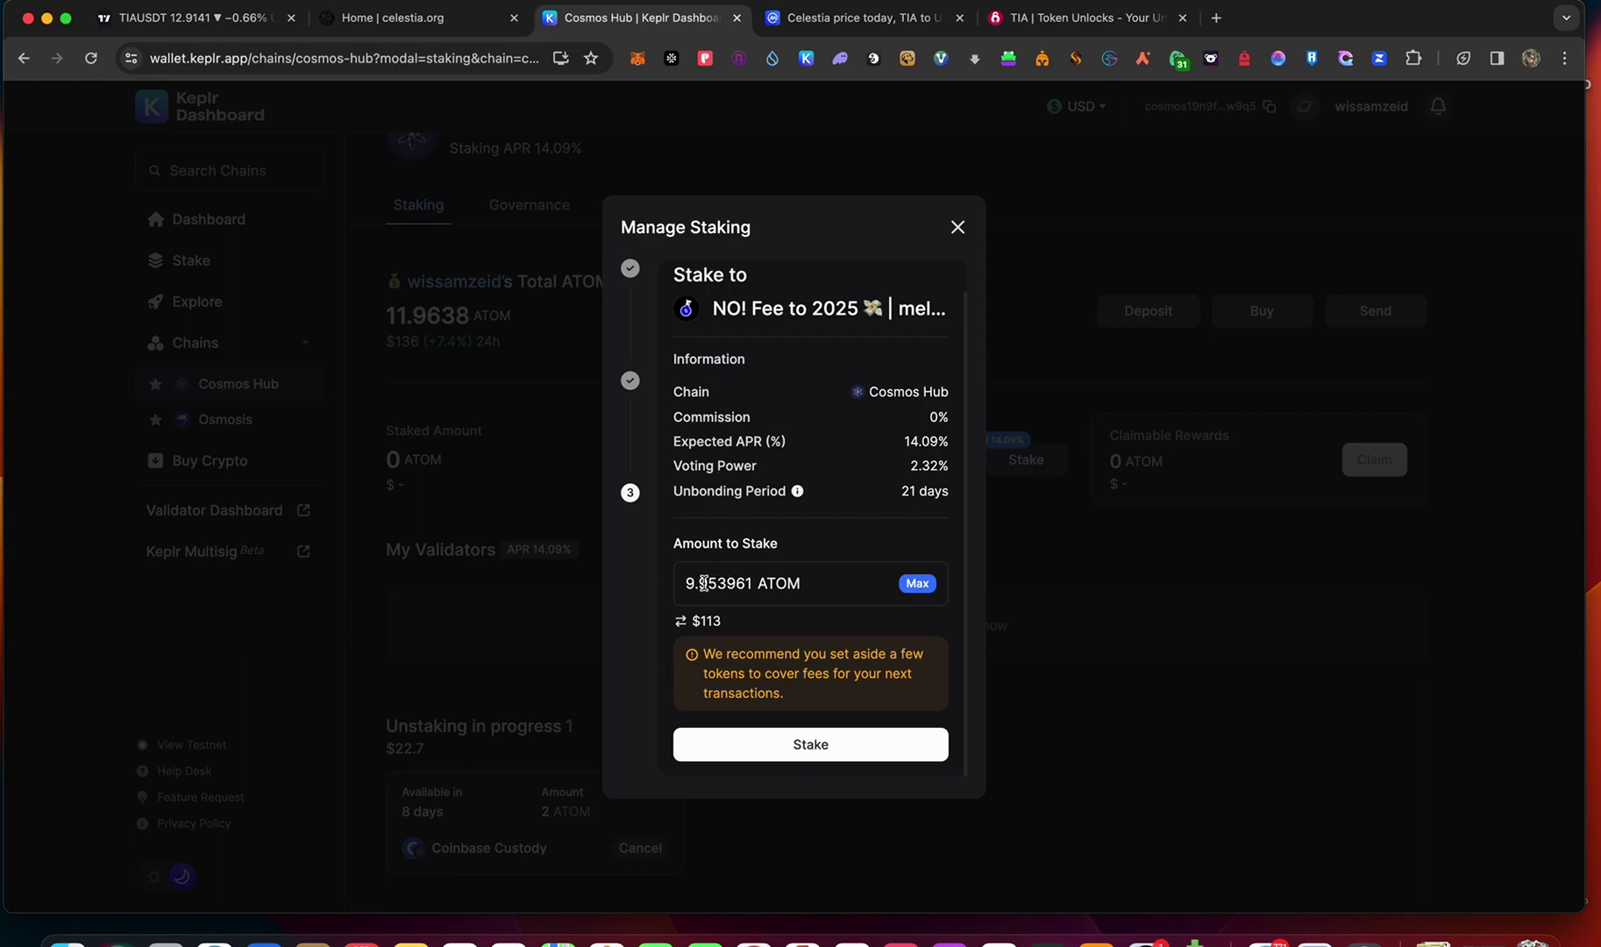
left_click_drag(700, 583, 752, 585)
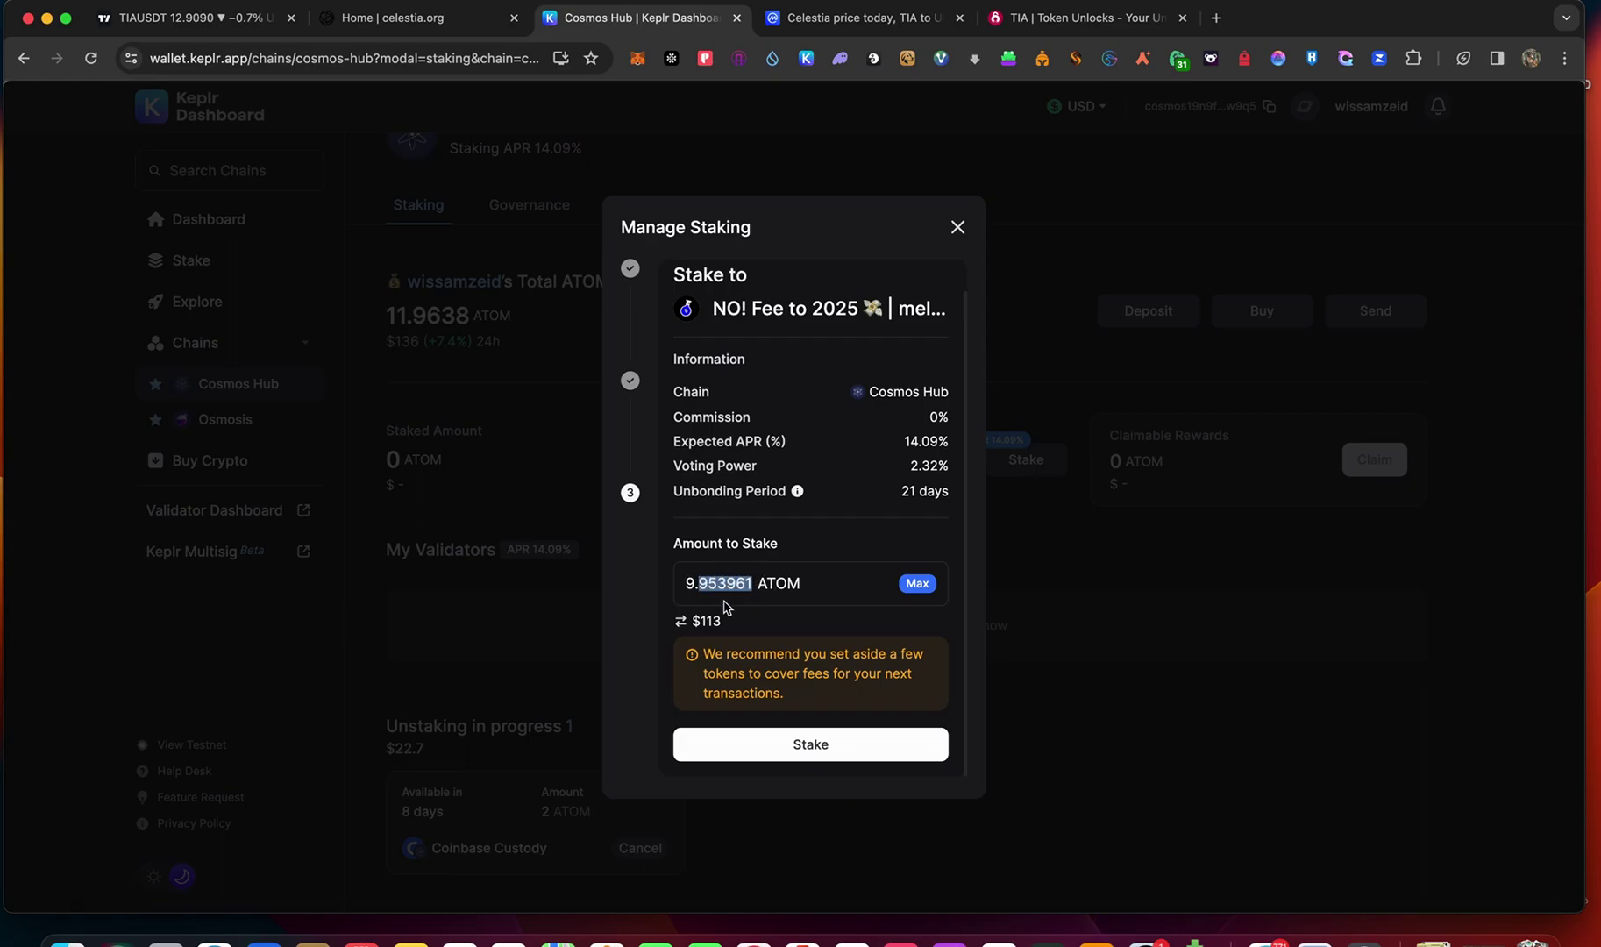
type("7")
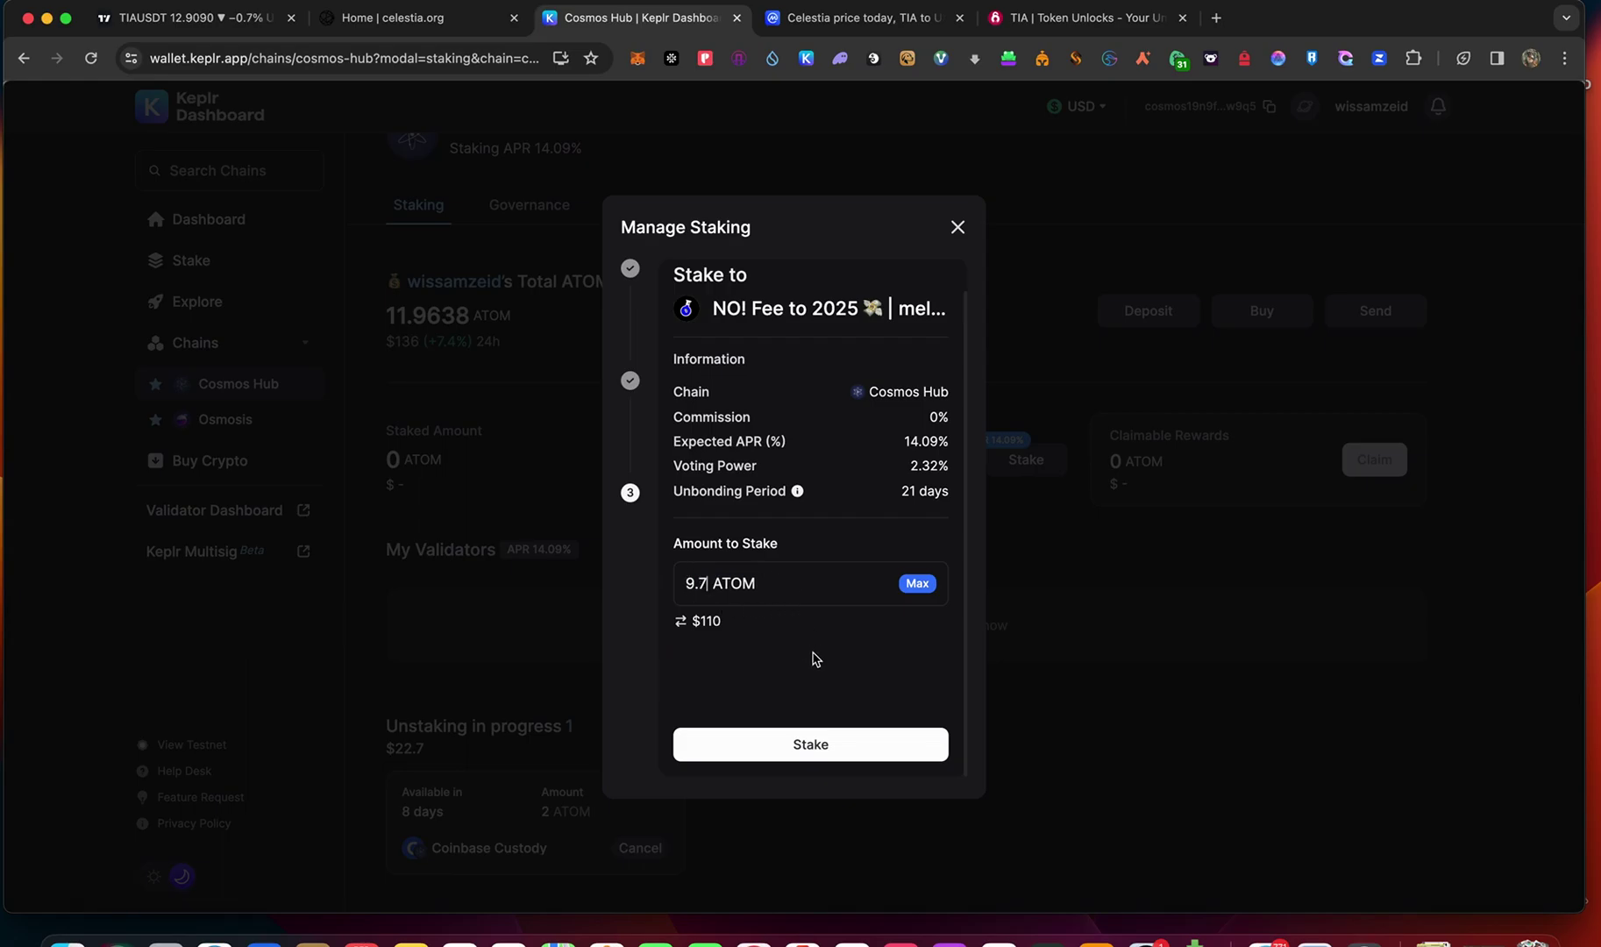
left_click(833, 736)
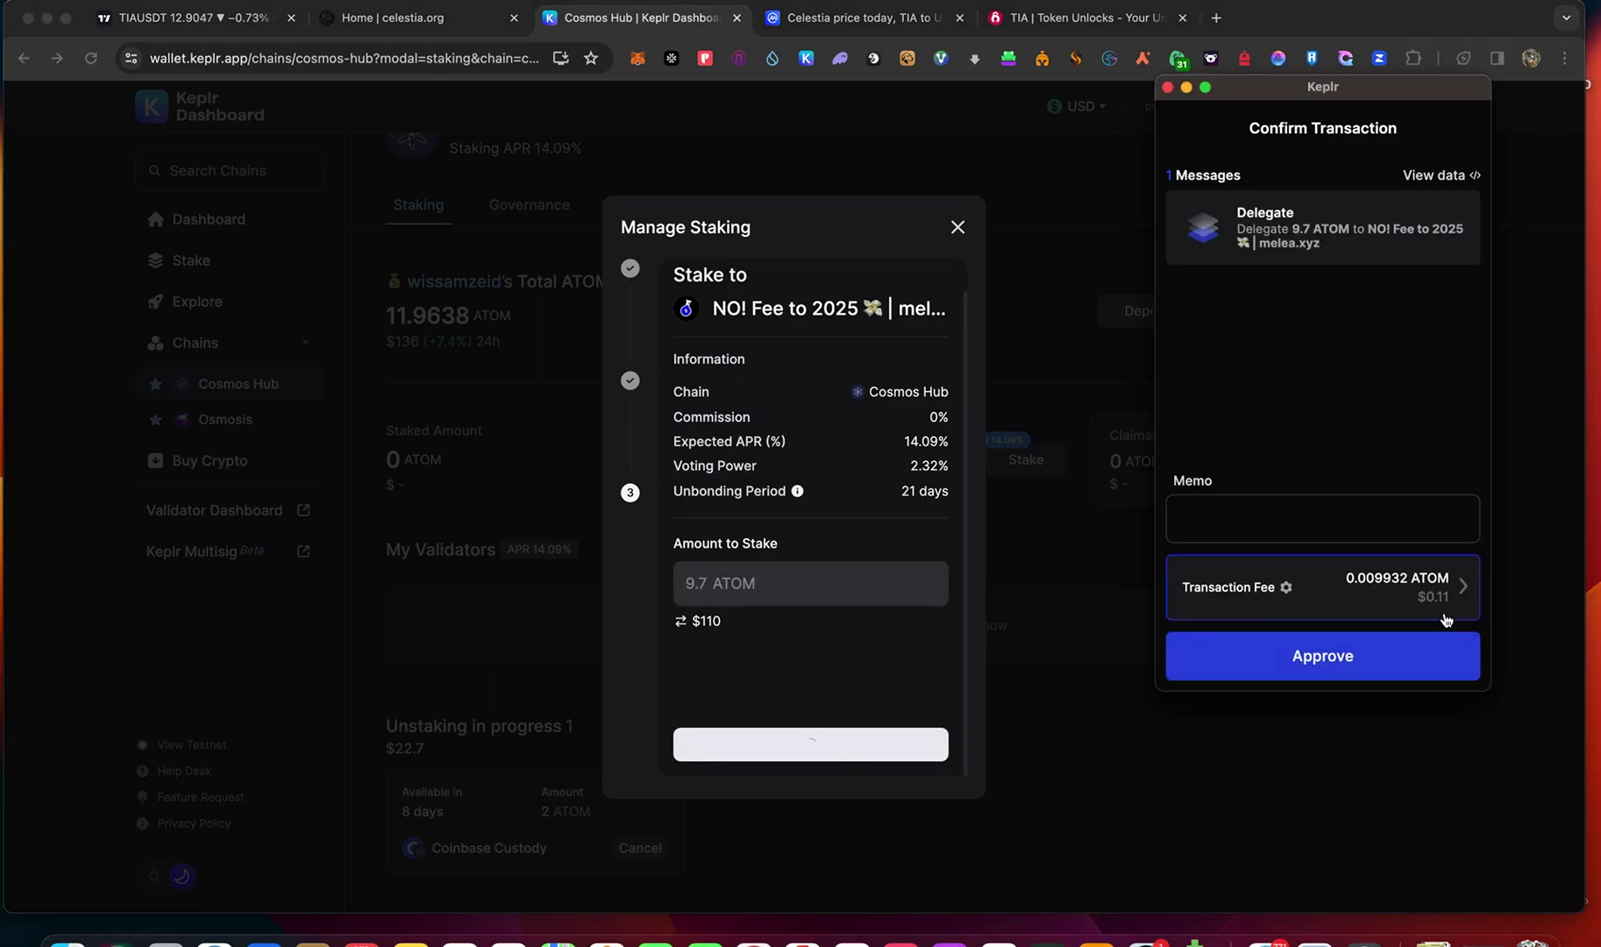
left_click(1358, 662)
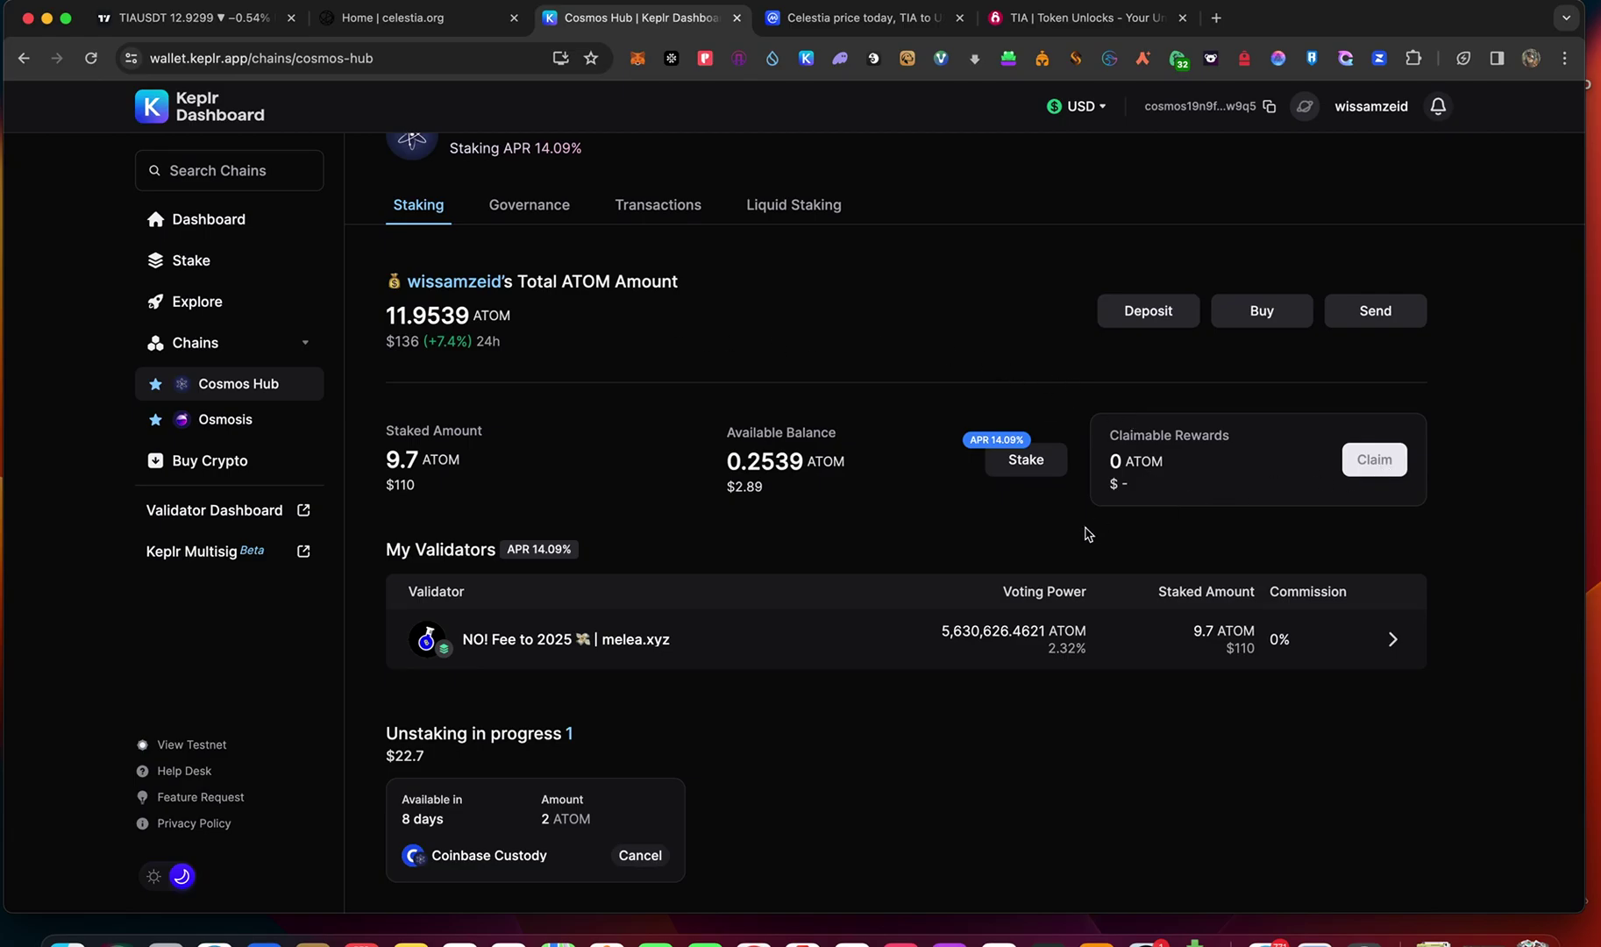
Scroll the Cosmos Hub page to check the staked amount and My Validators.
scroll(868, 754, "down", 3)
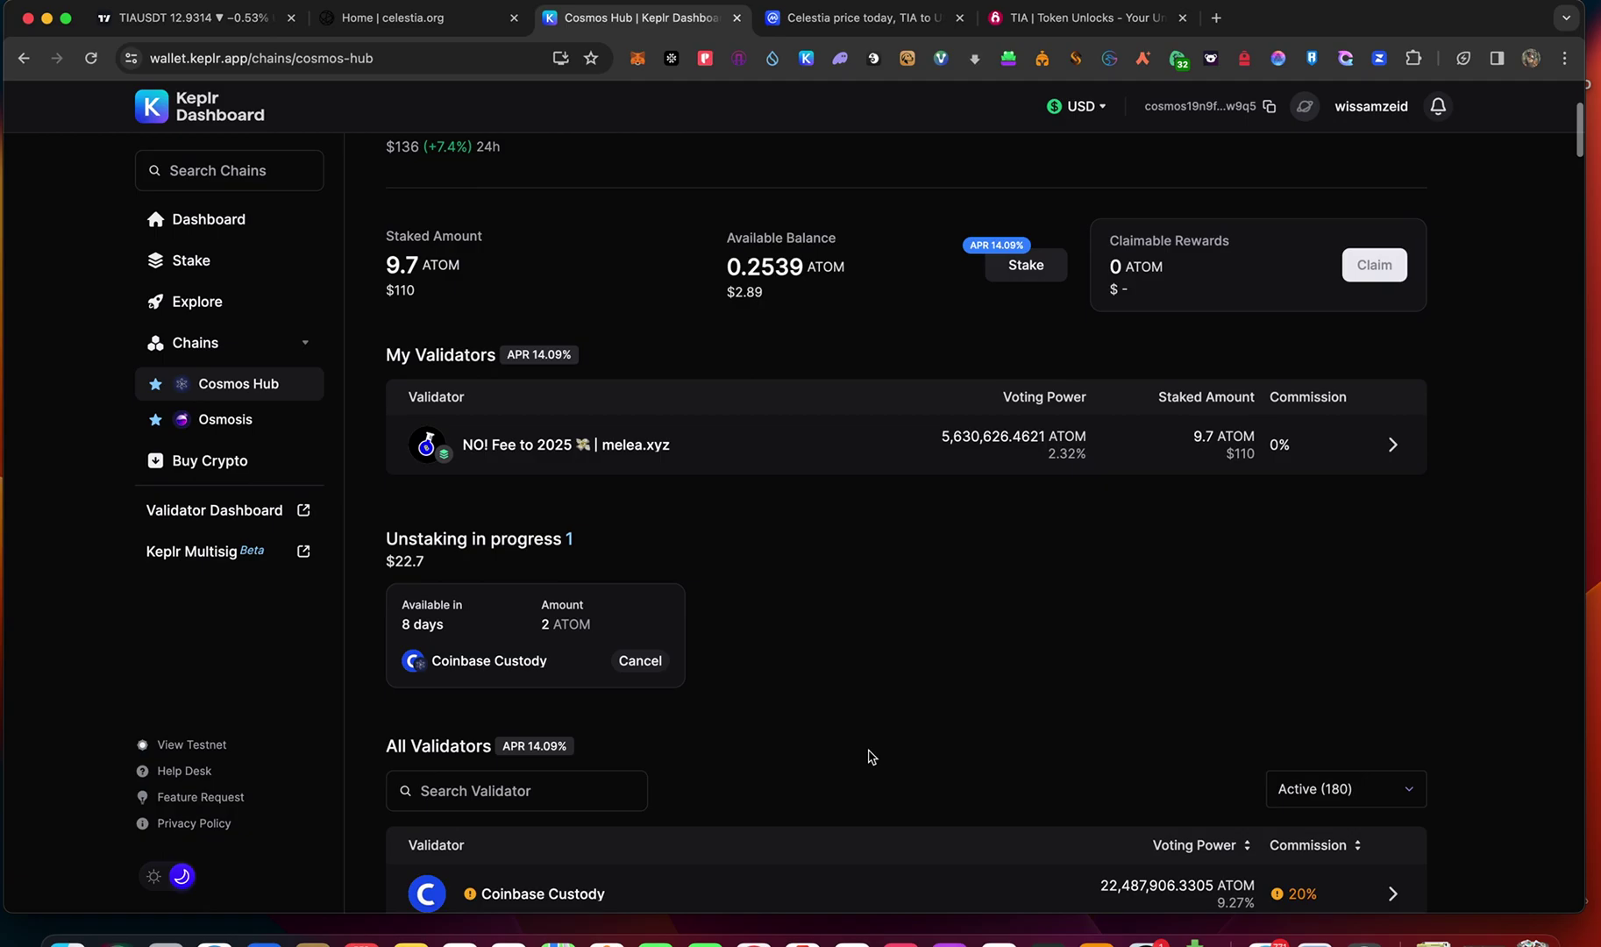
scroll(868, 754, "down", 3)
scroll(868, 755, "up", 3)
scroll(724, 597, "up", 3)
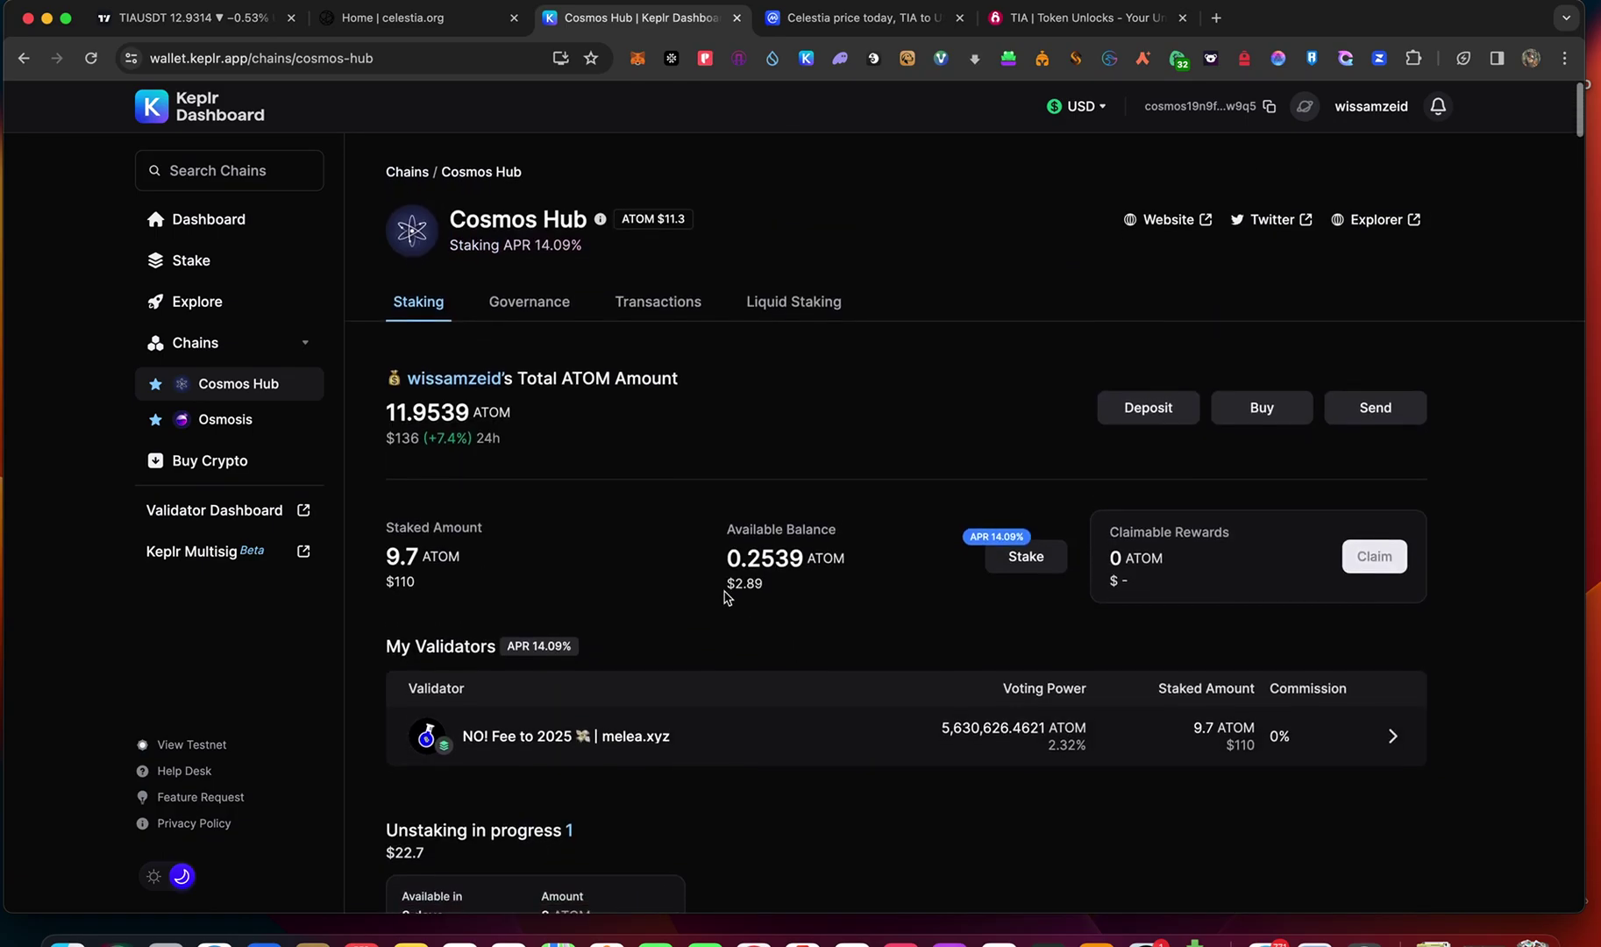
left_click(242, 420)
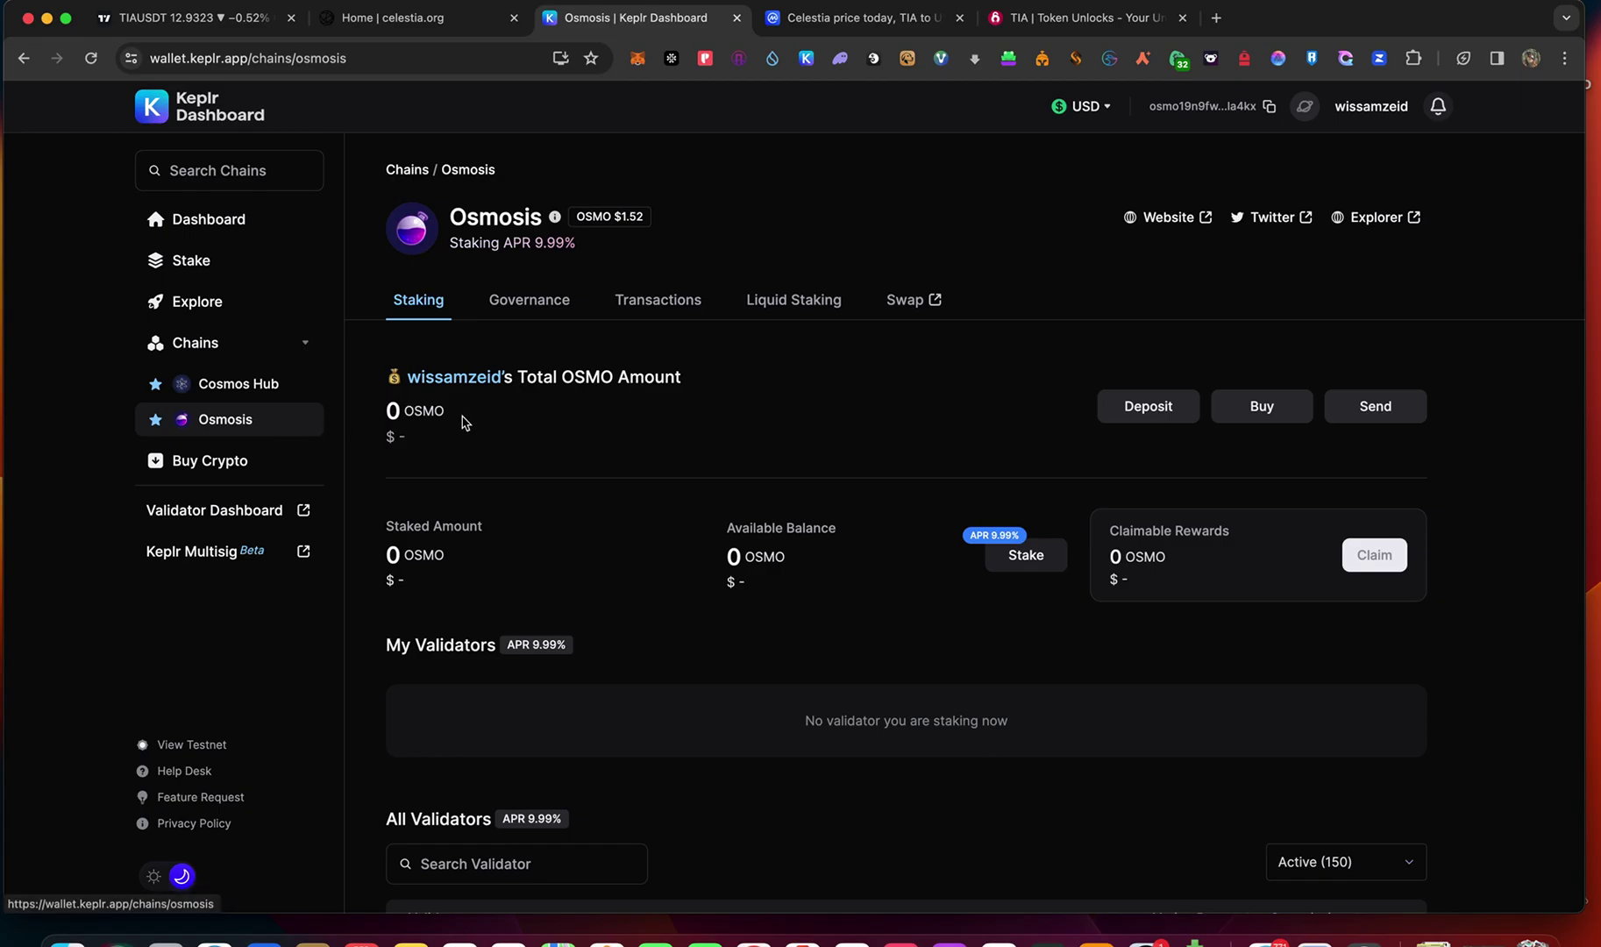
scroll(619, 465, "down", 3)
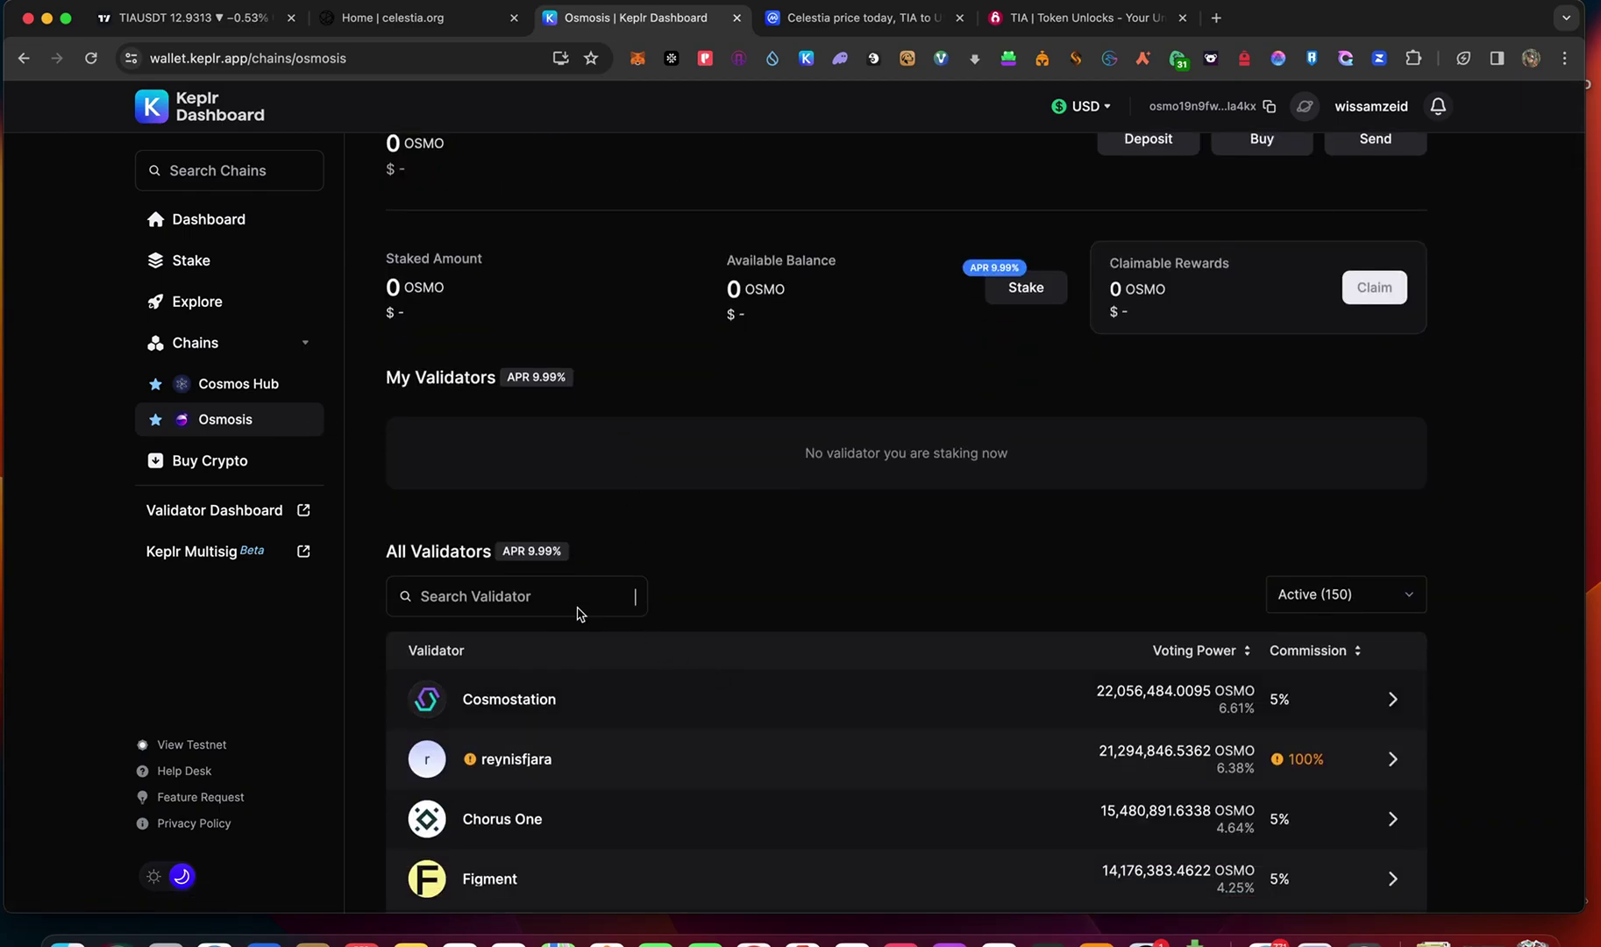
left_click(525, 596)
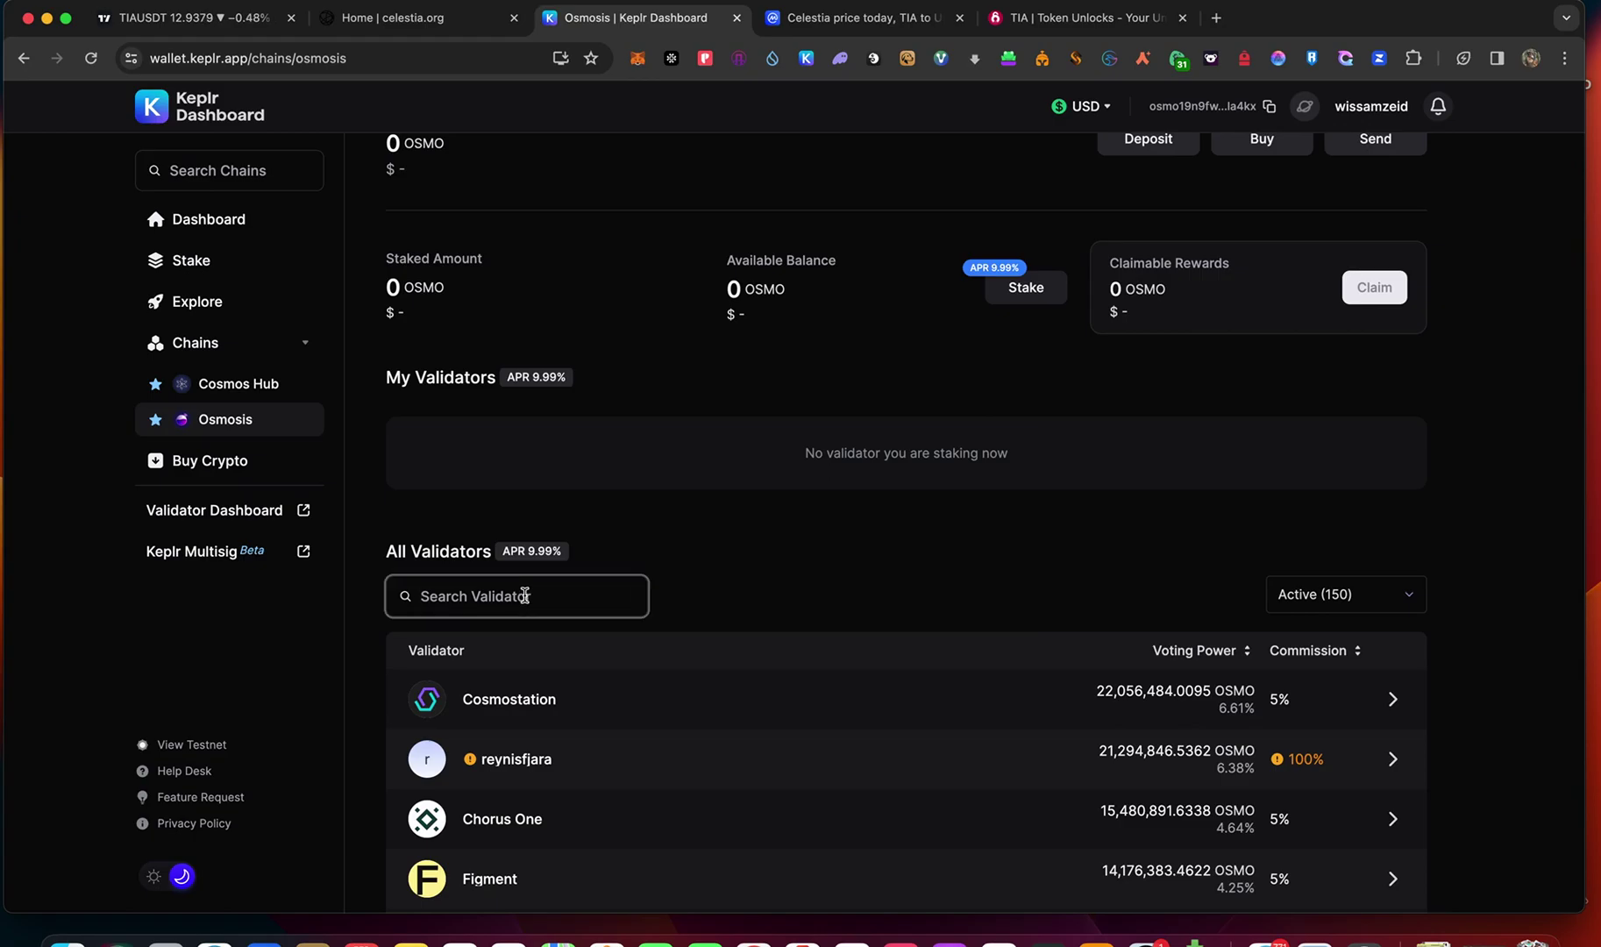
type("p2p")
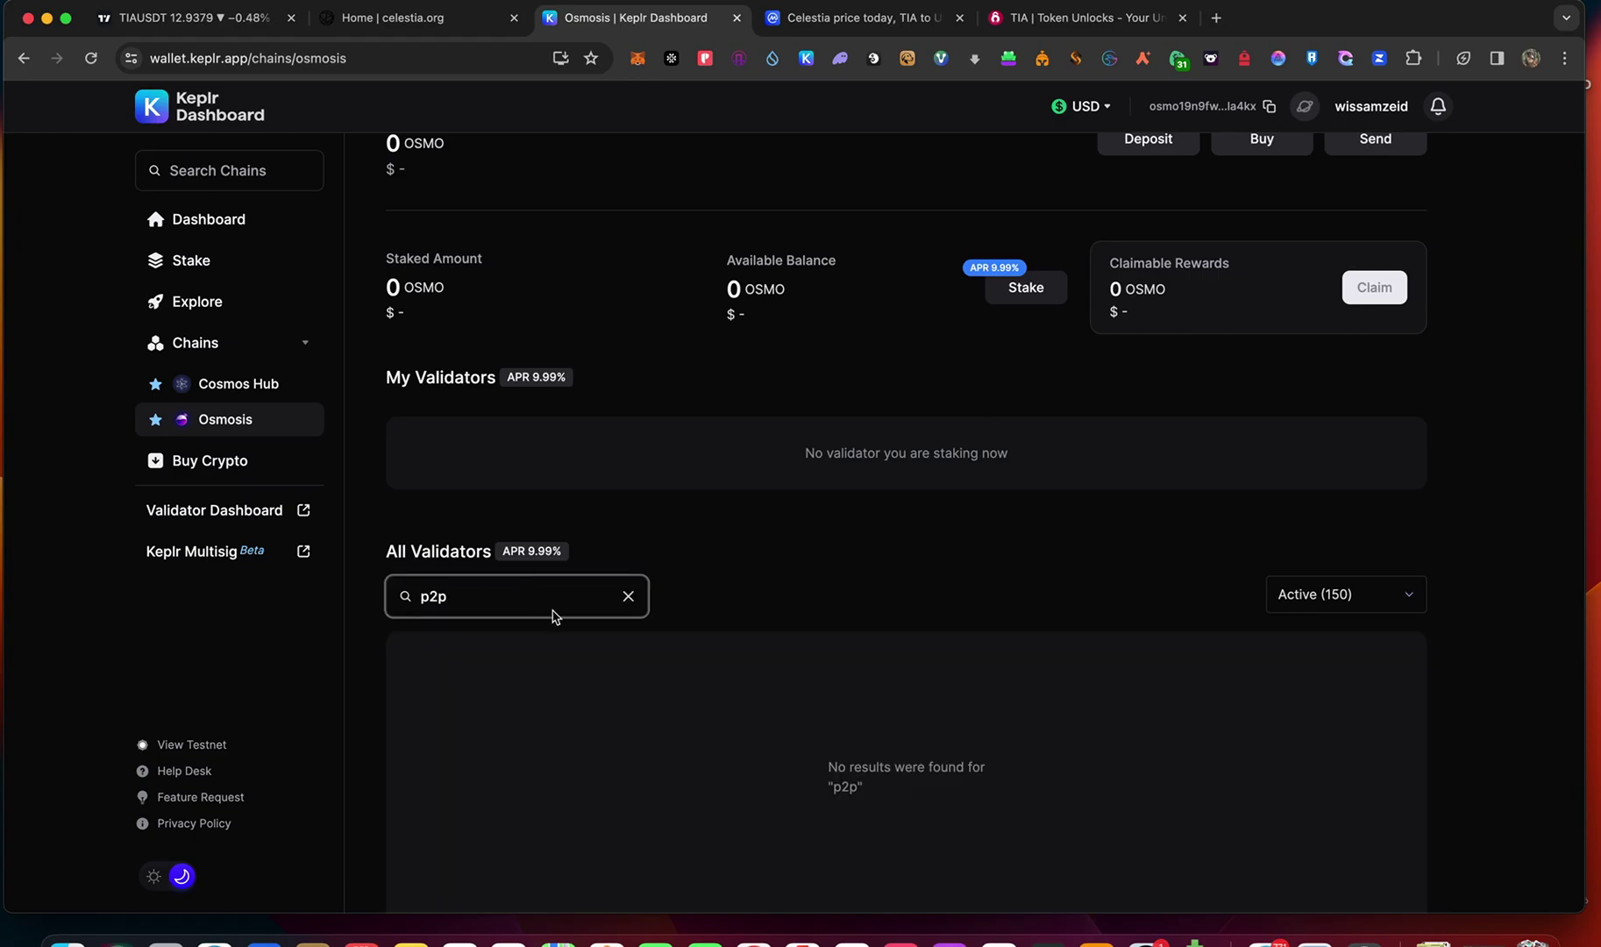
key("BackSpace")
key("BackSpace")
key("BackSpace")
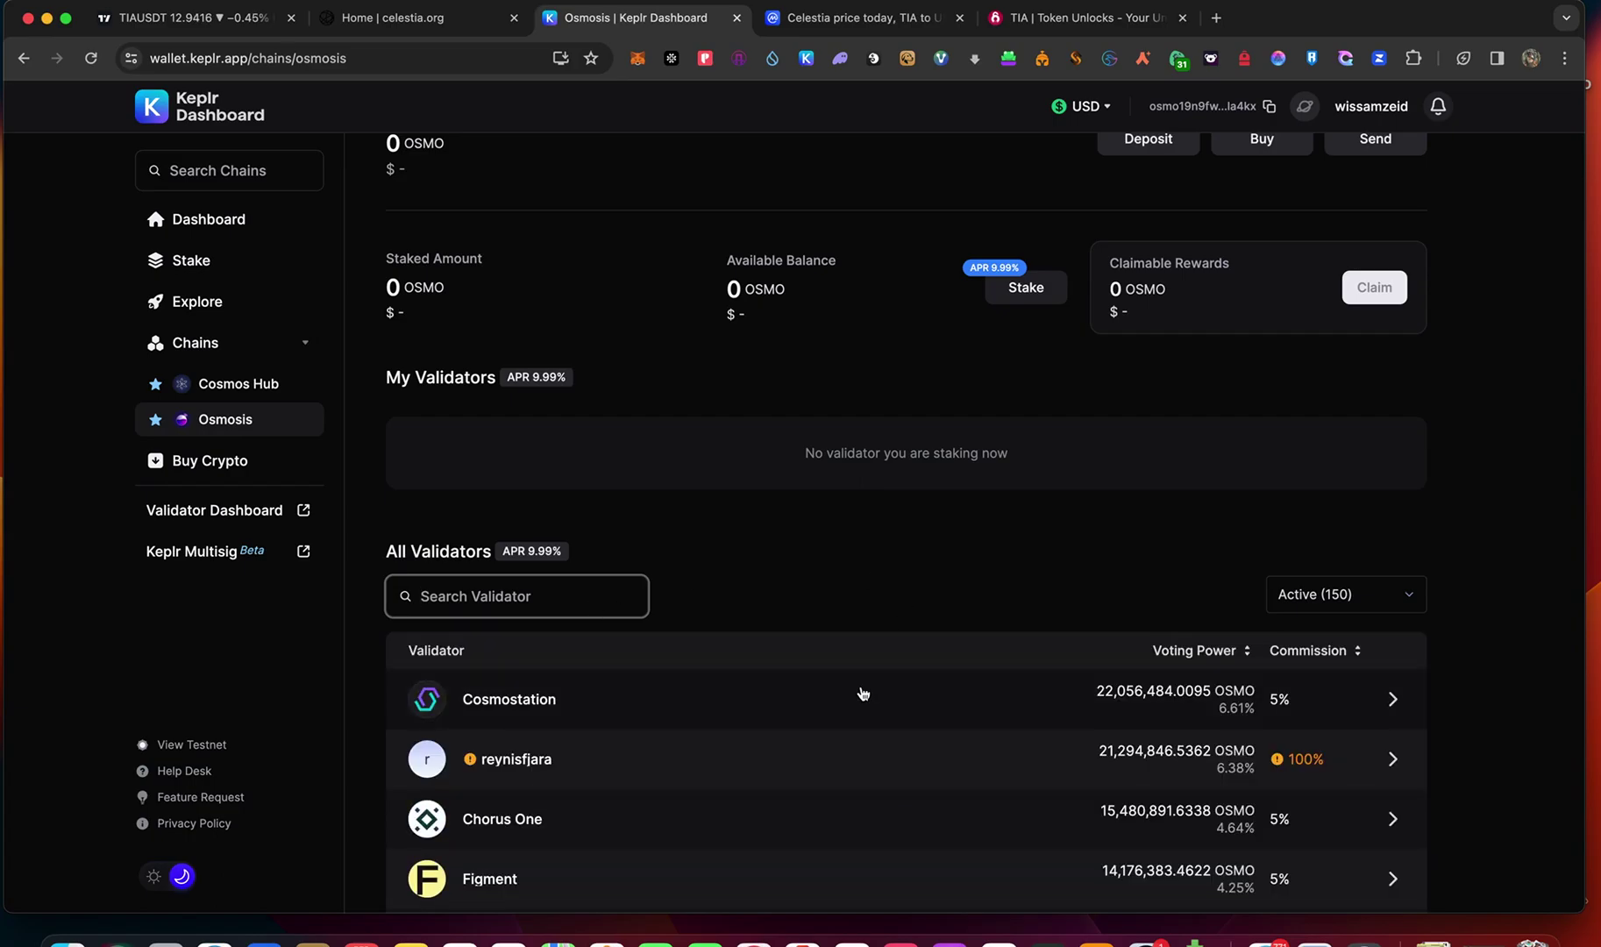
scroll(860, 692, "down", 3)
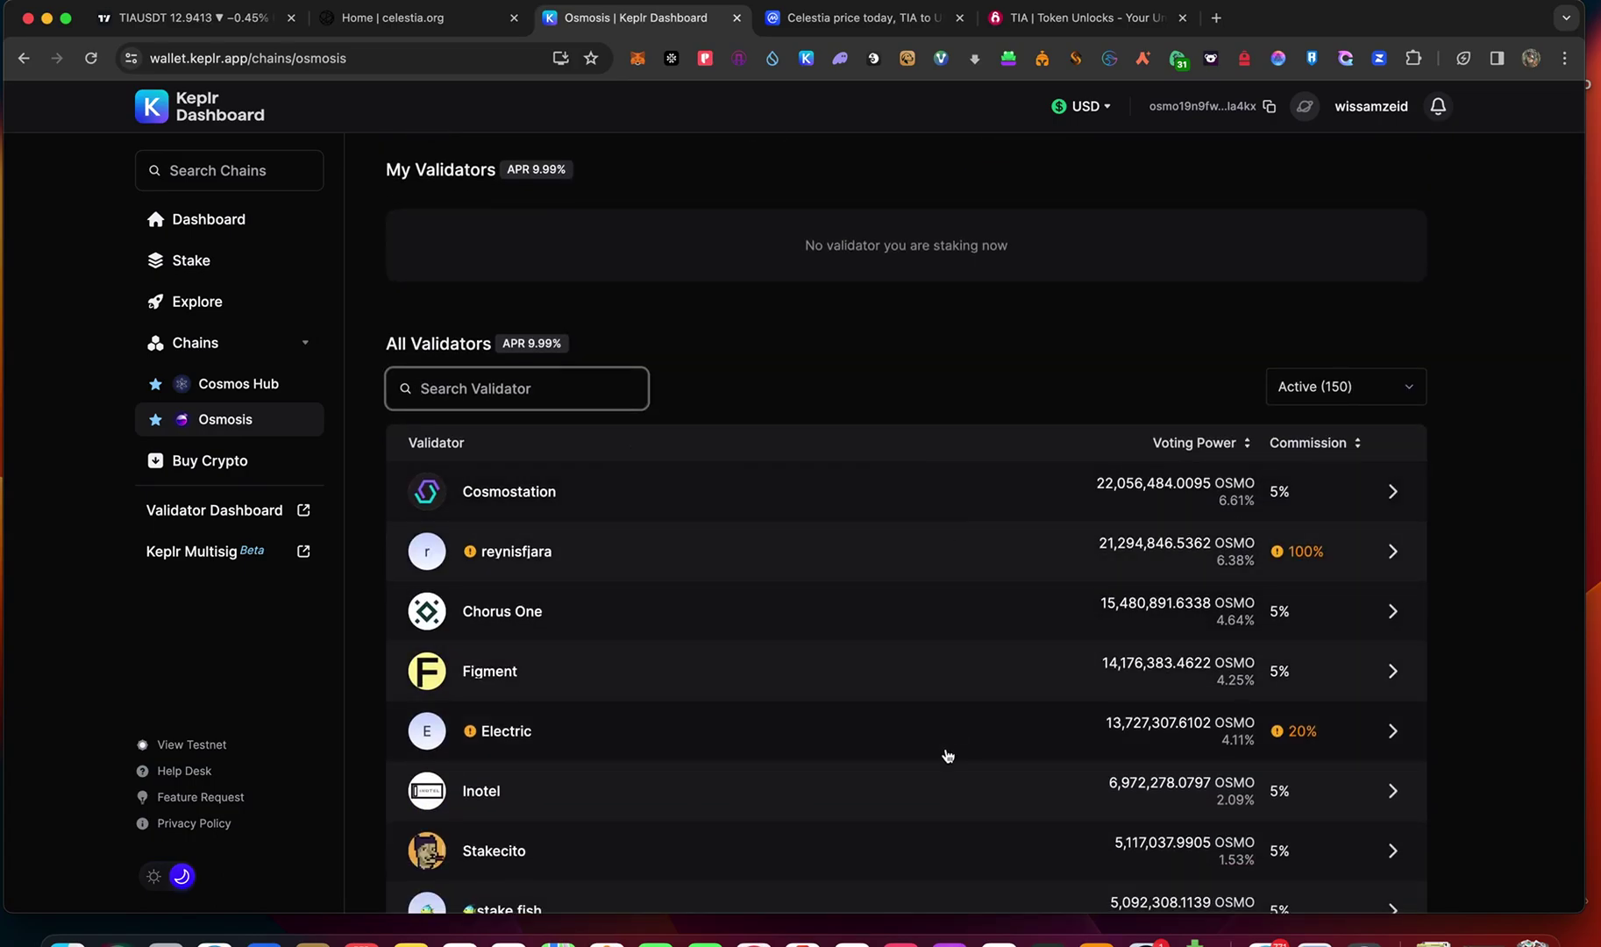
scroll(943, 754, "up", 1)
scroll(943, 754, "up", 2)
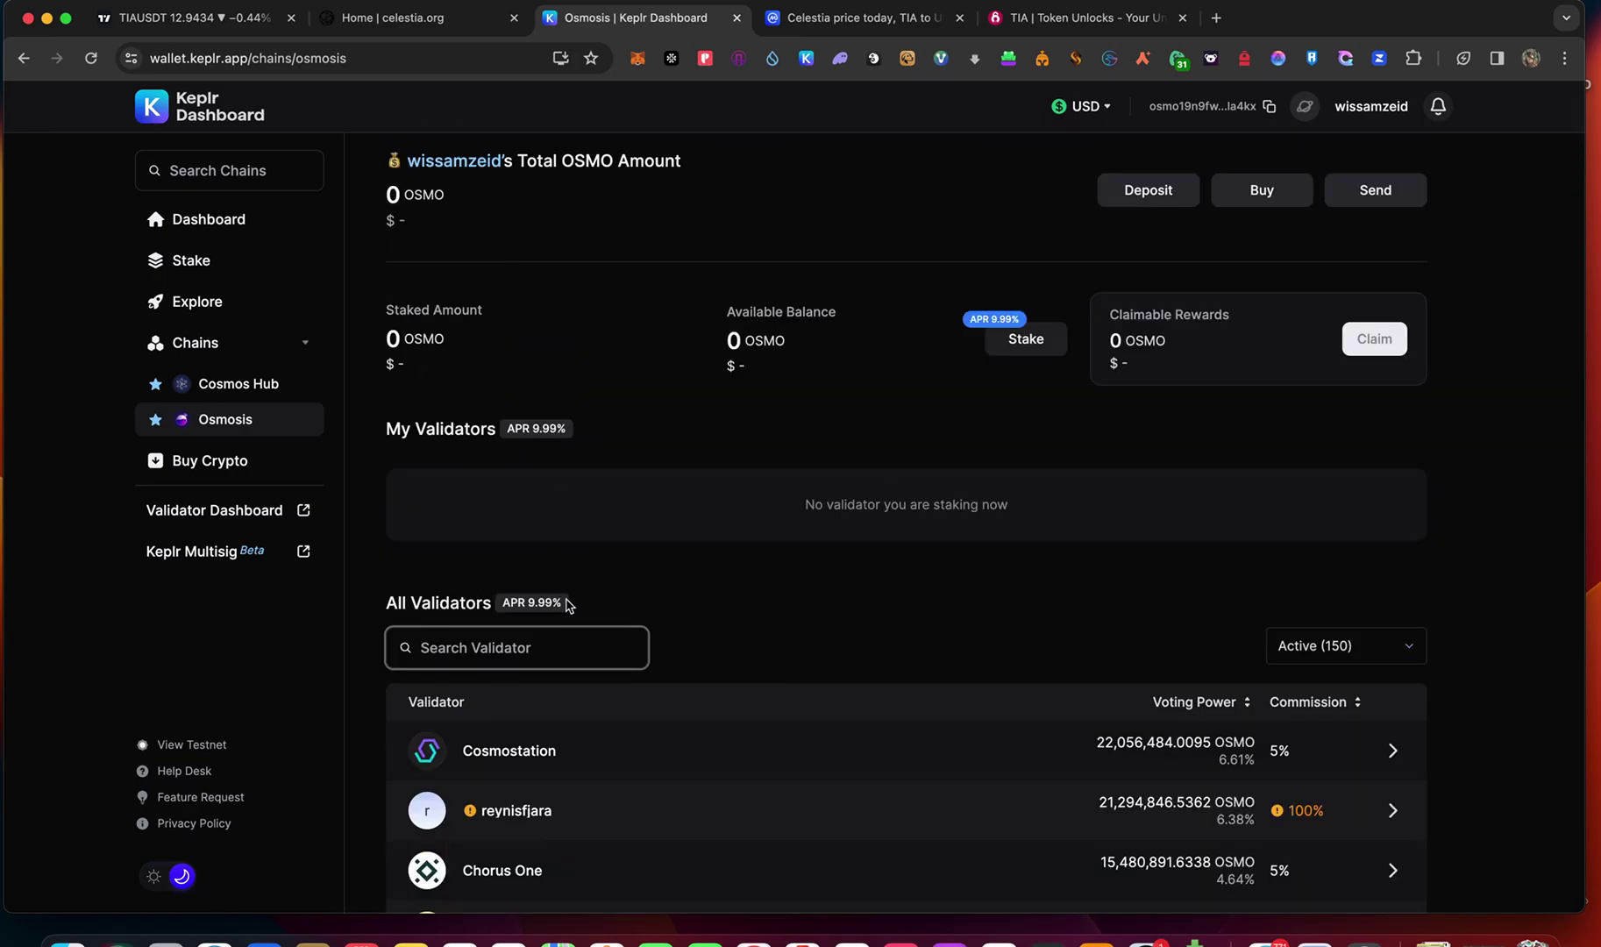
scroll(918, 669, "down", 8)
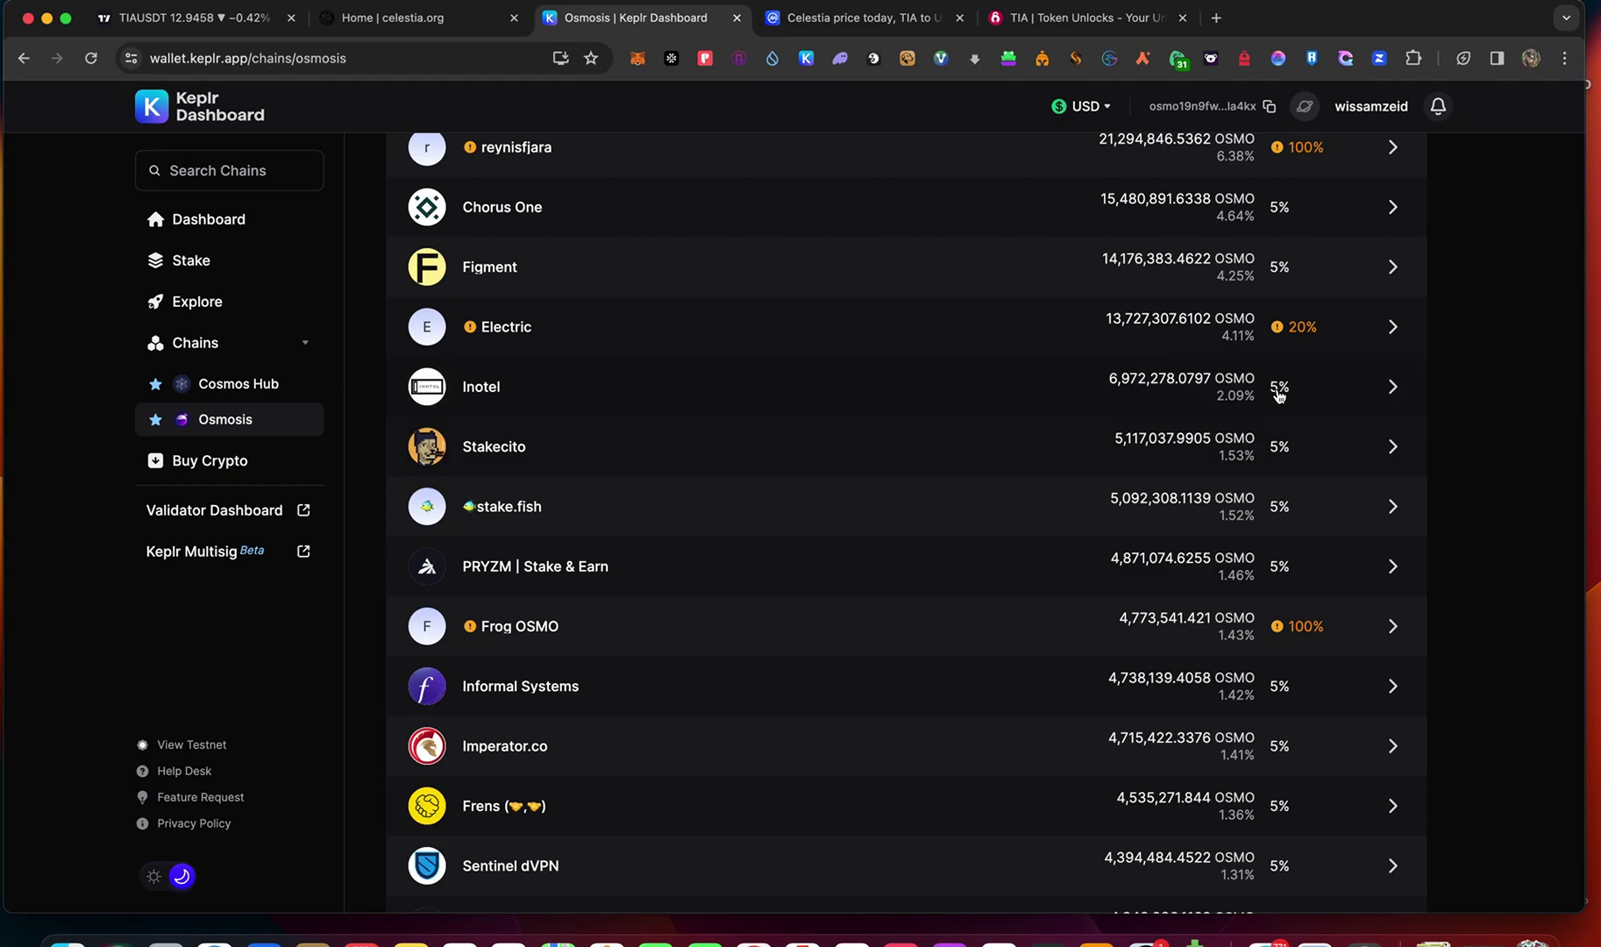
scroll(1008, 661, "down", 2)
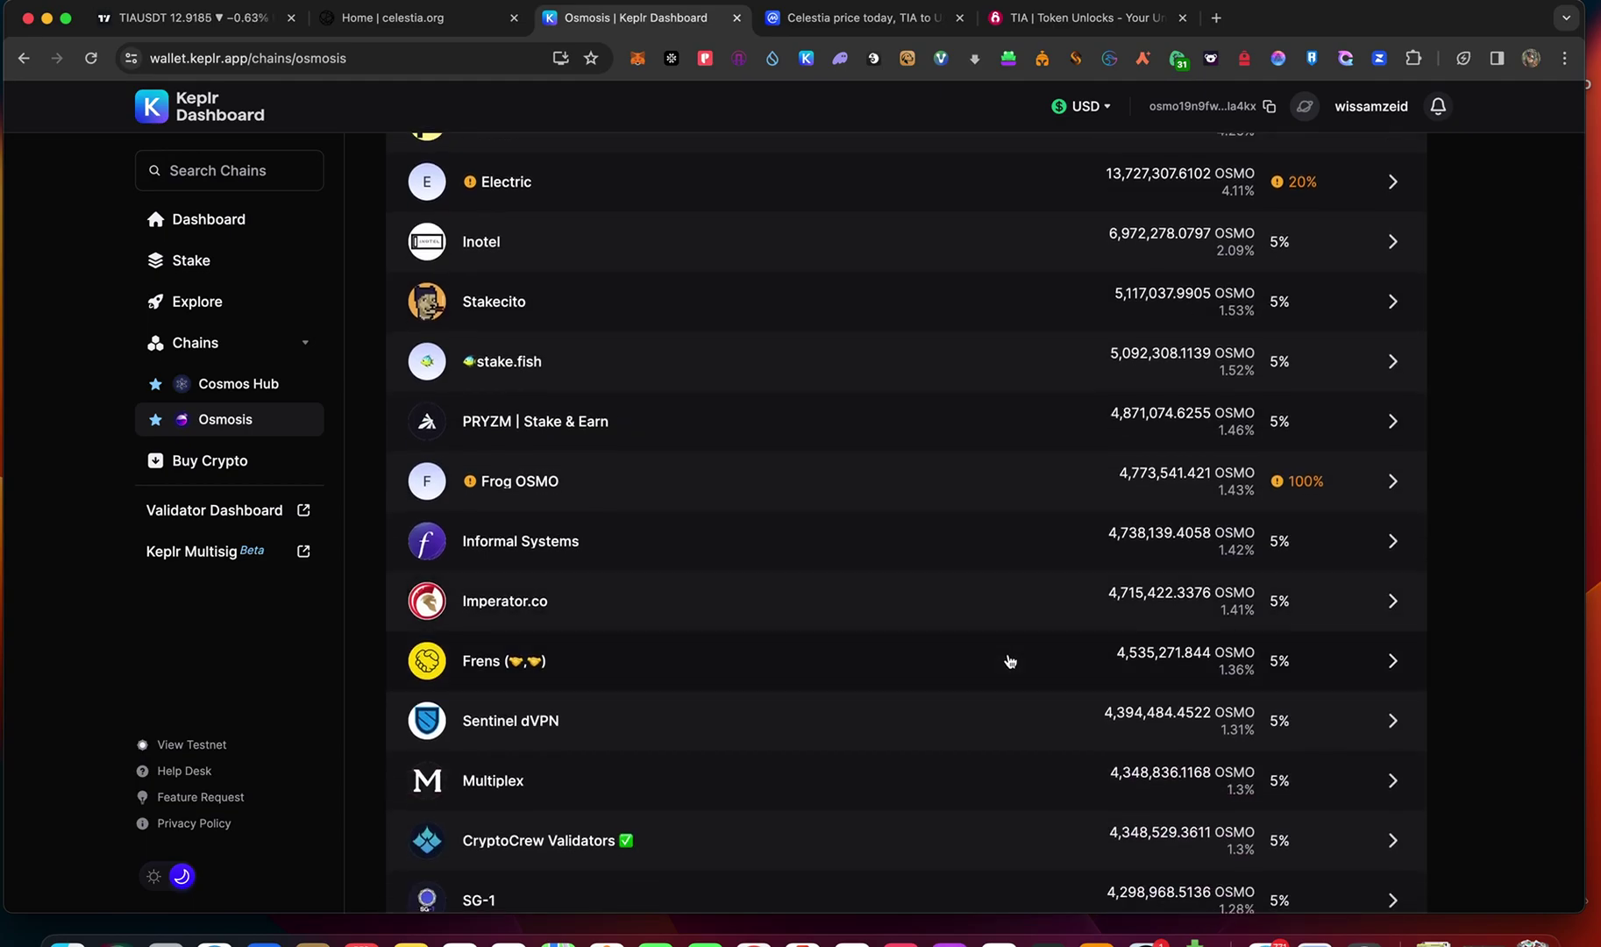
scroll(1009, 661, "up", 2)
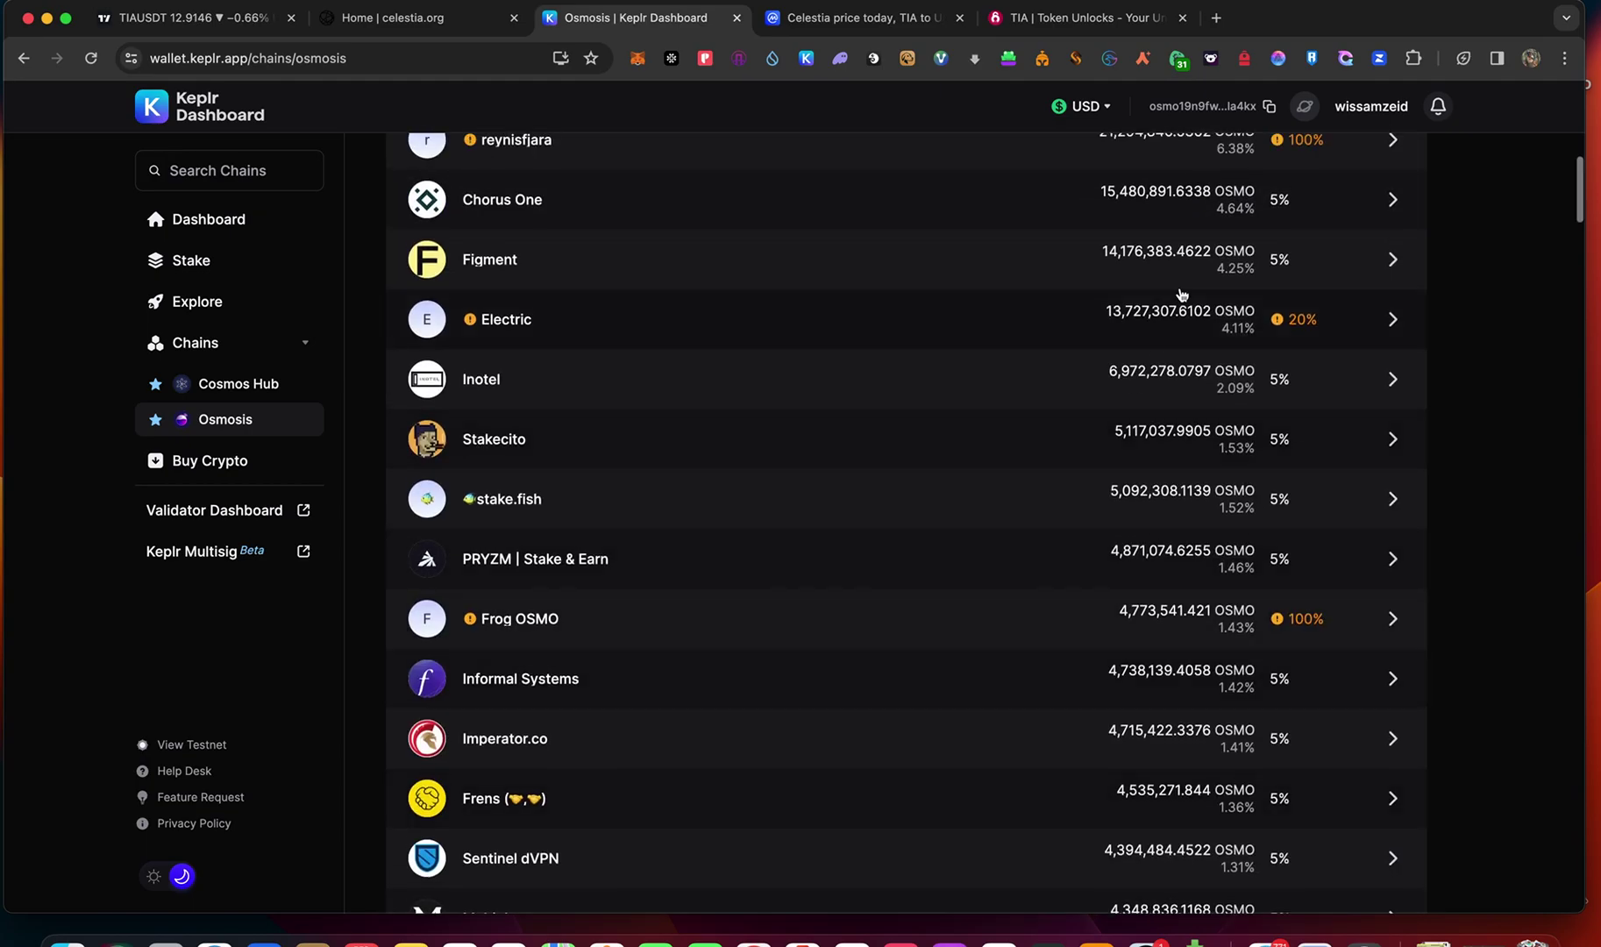
scroll(1185, 299, "up", 2)
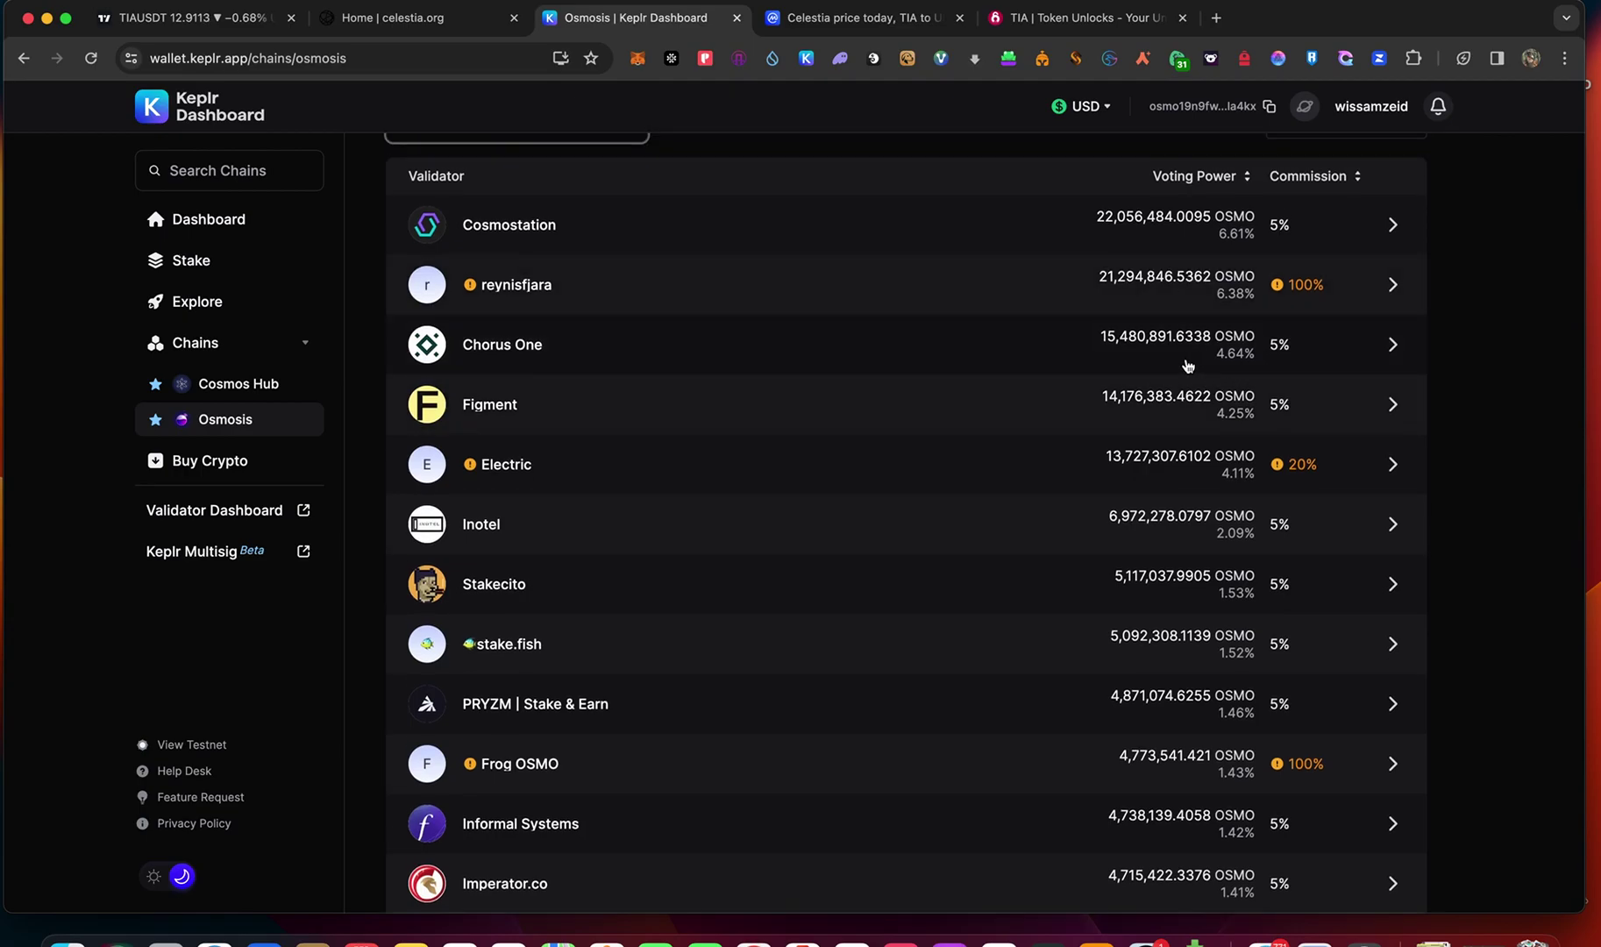
scroll(1188, 365, "up", 2)
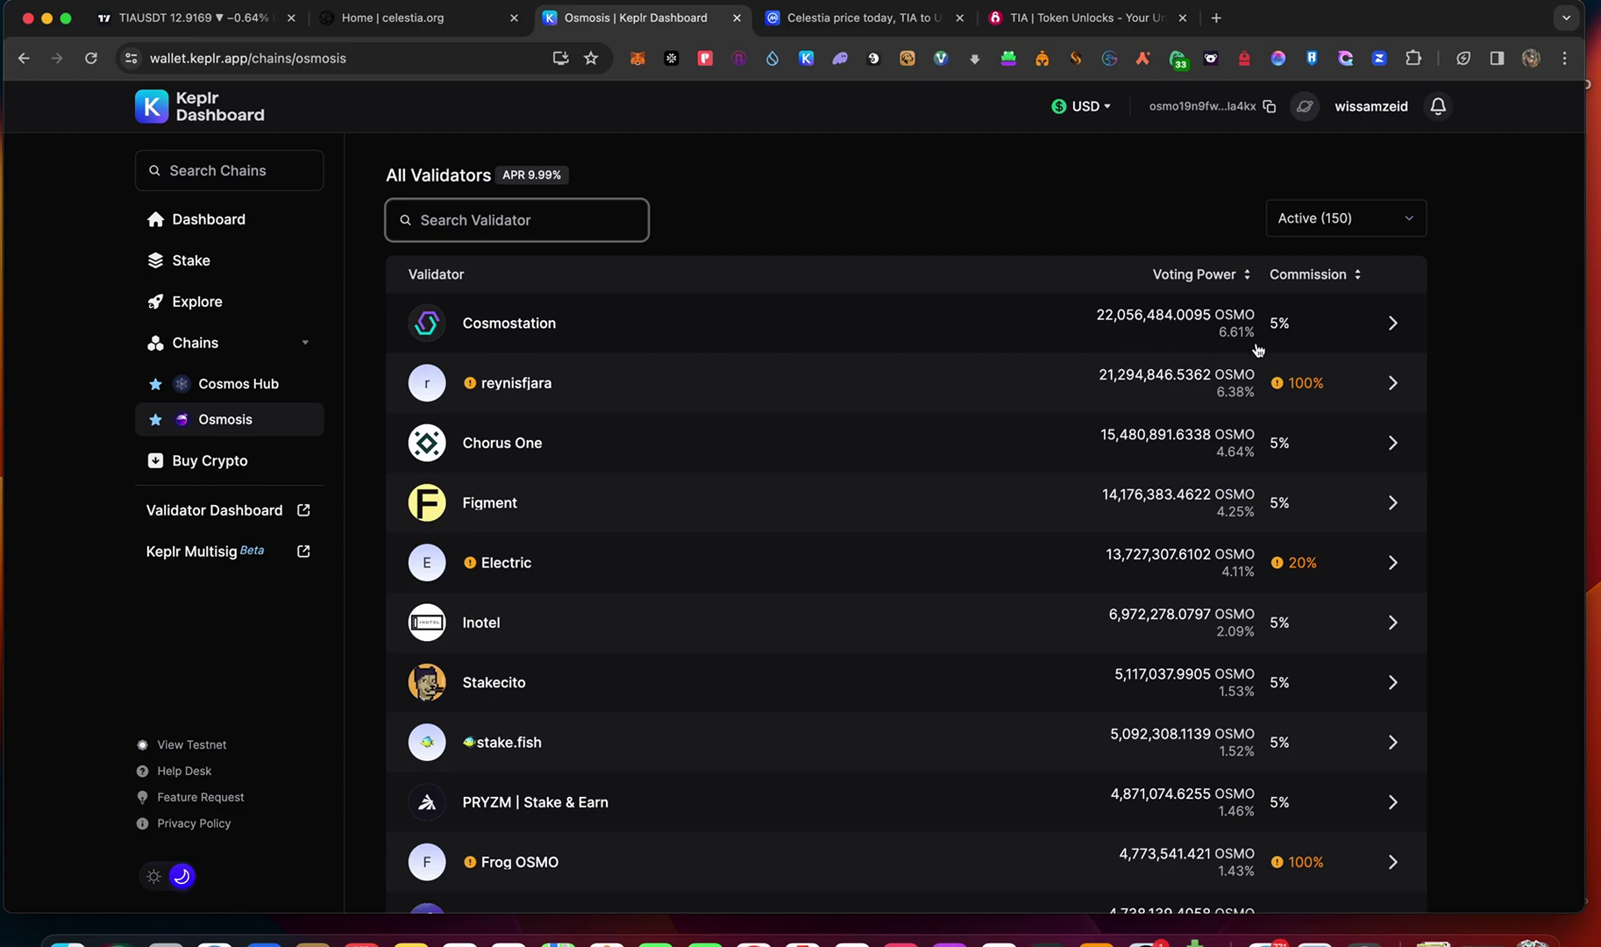
Start staking OSMO with Cosmostation, then back out and close its validator details.
left_click(1157, 340)
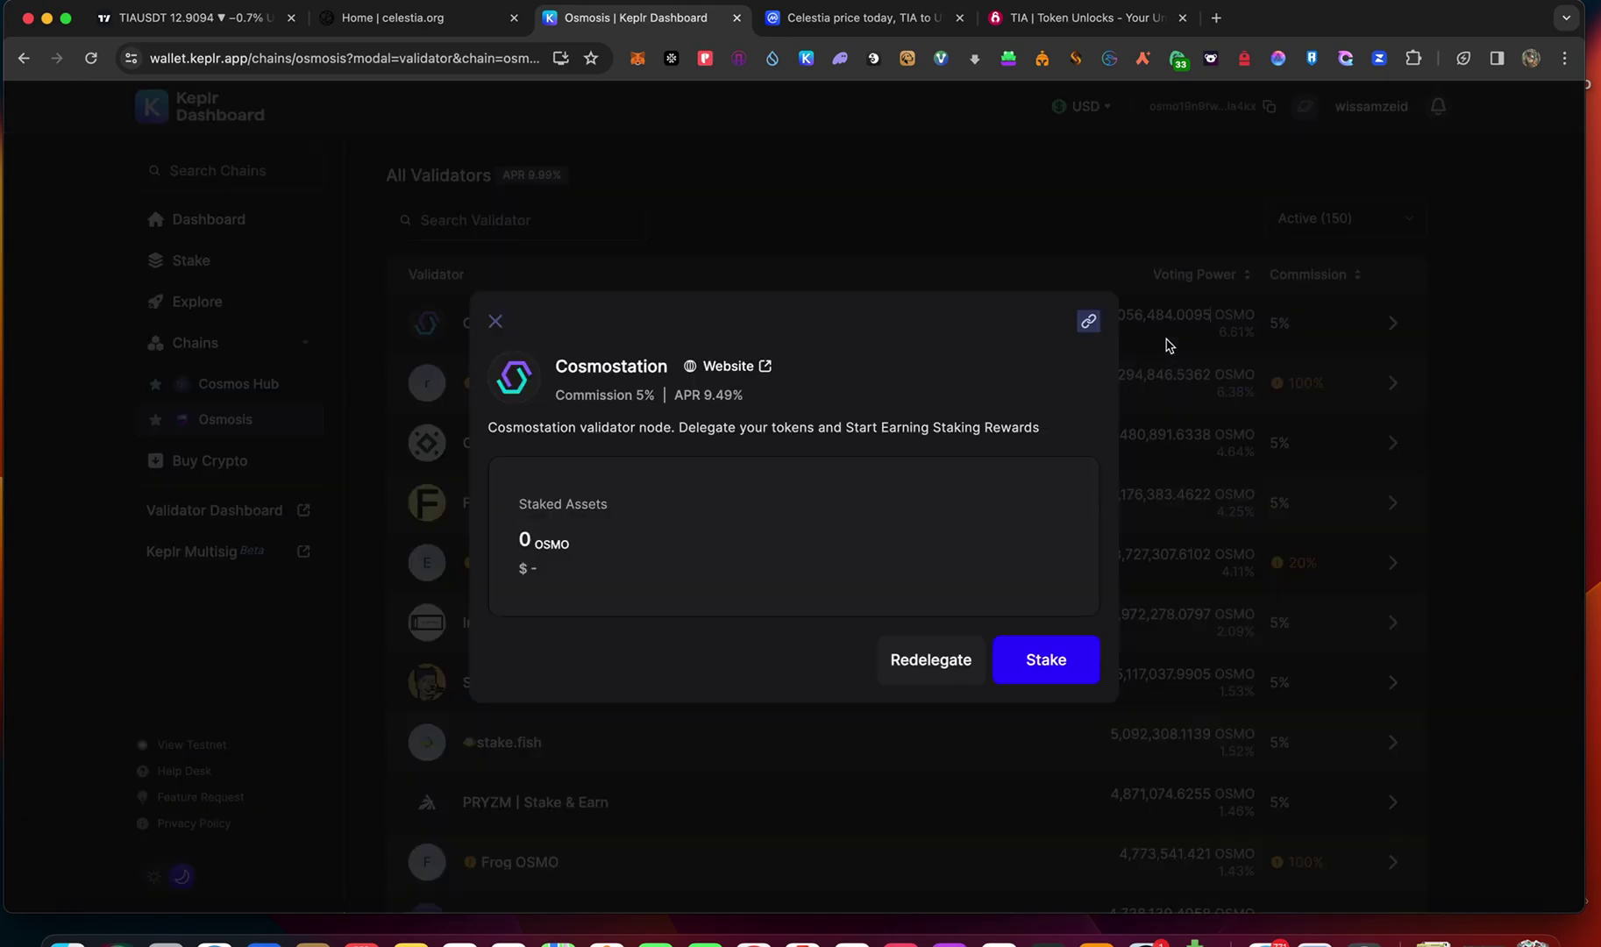
left_click(1039, 659)
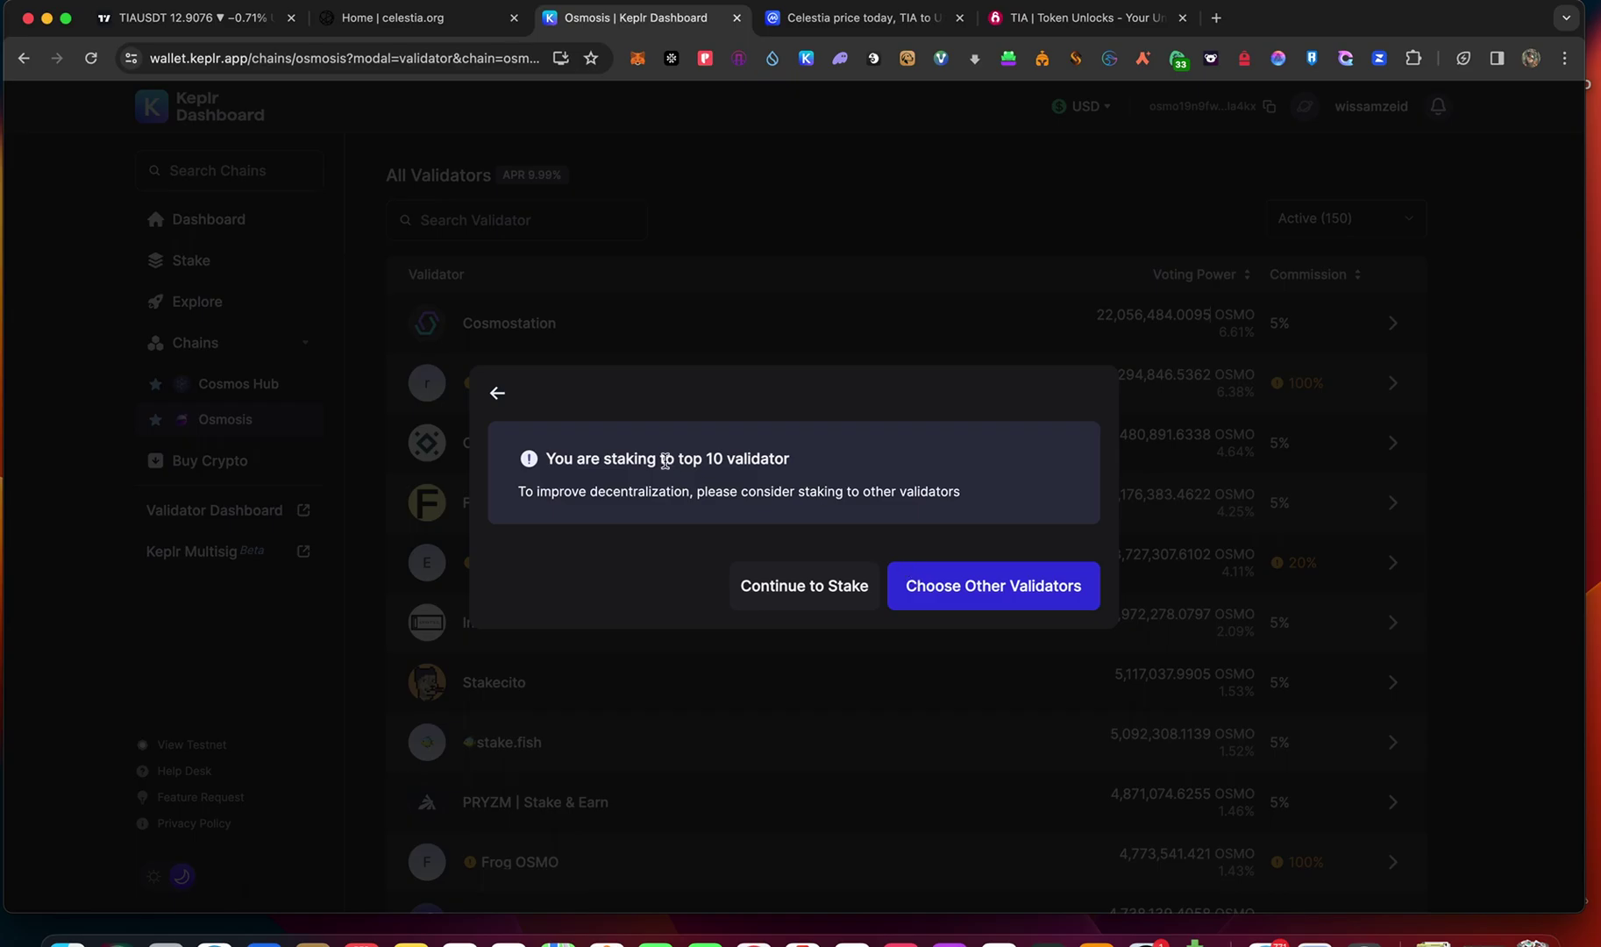
left_click(788, 587)
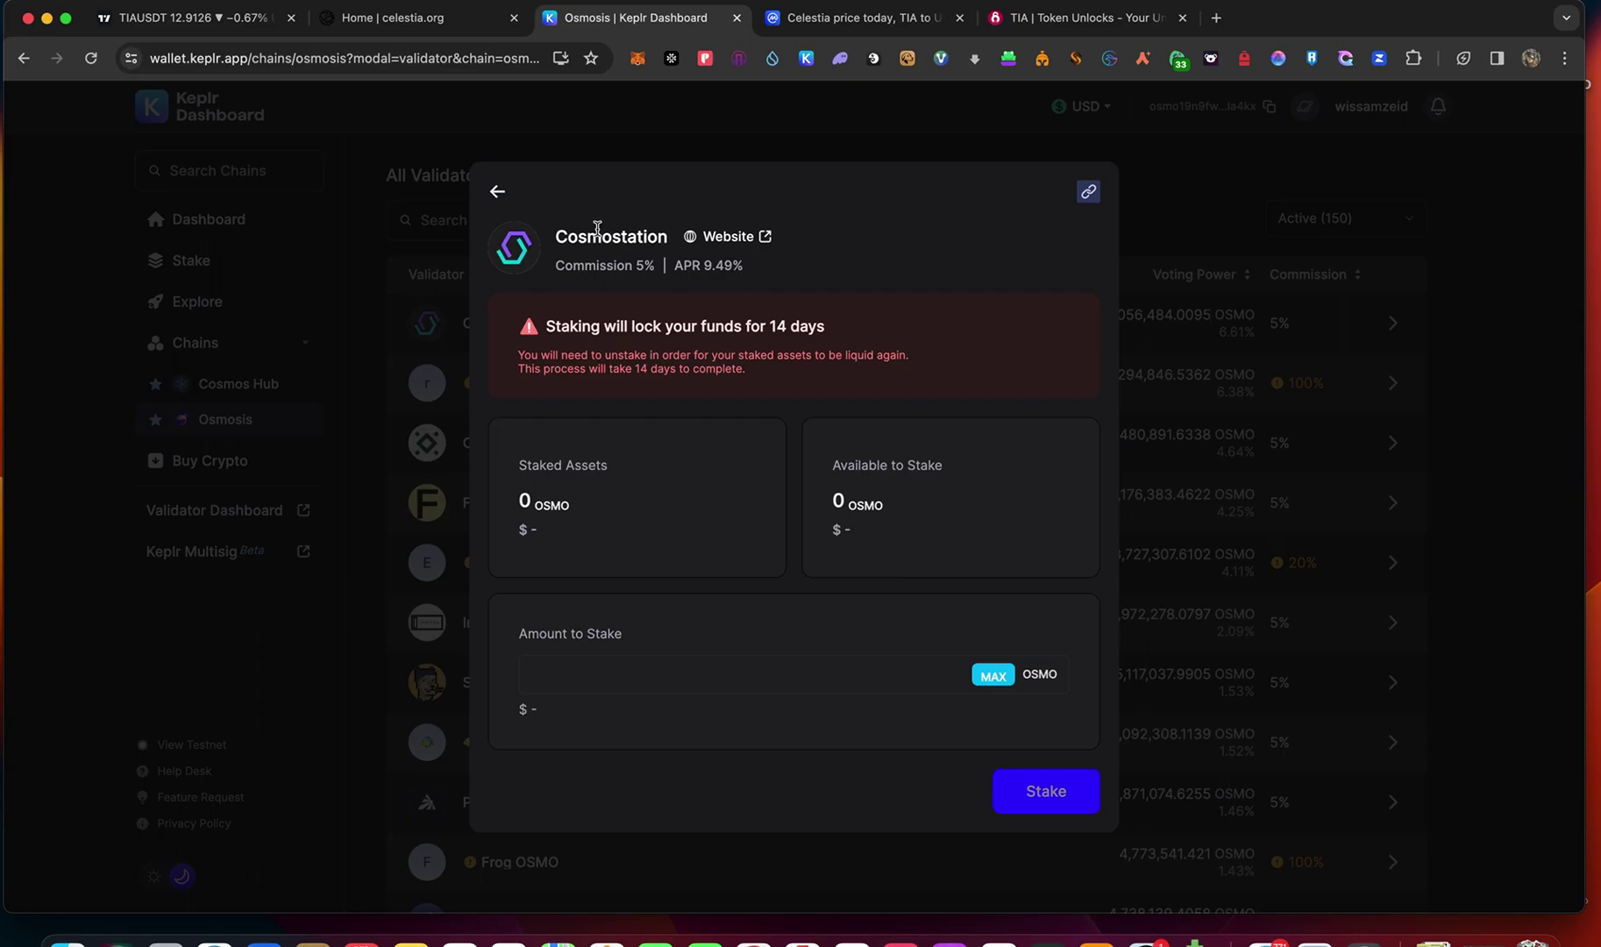
left_click(492, 195)
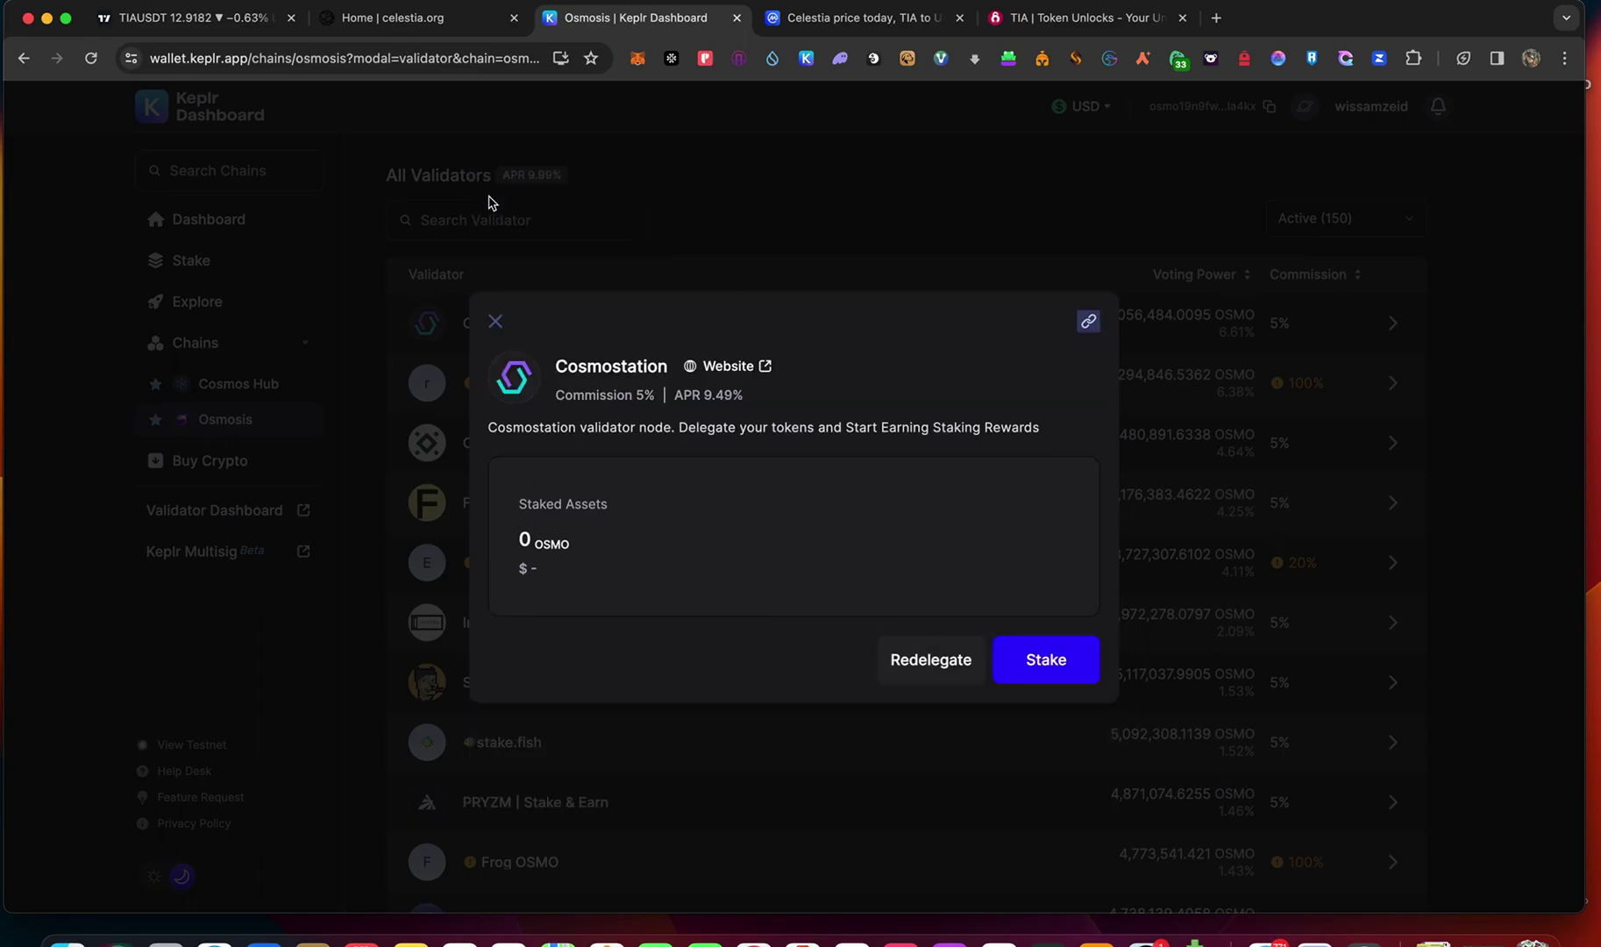
left_click(498, 326)
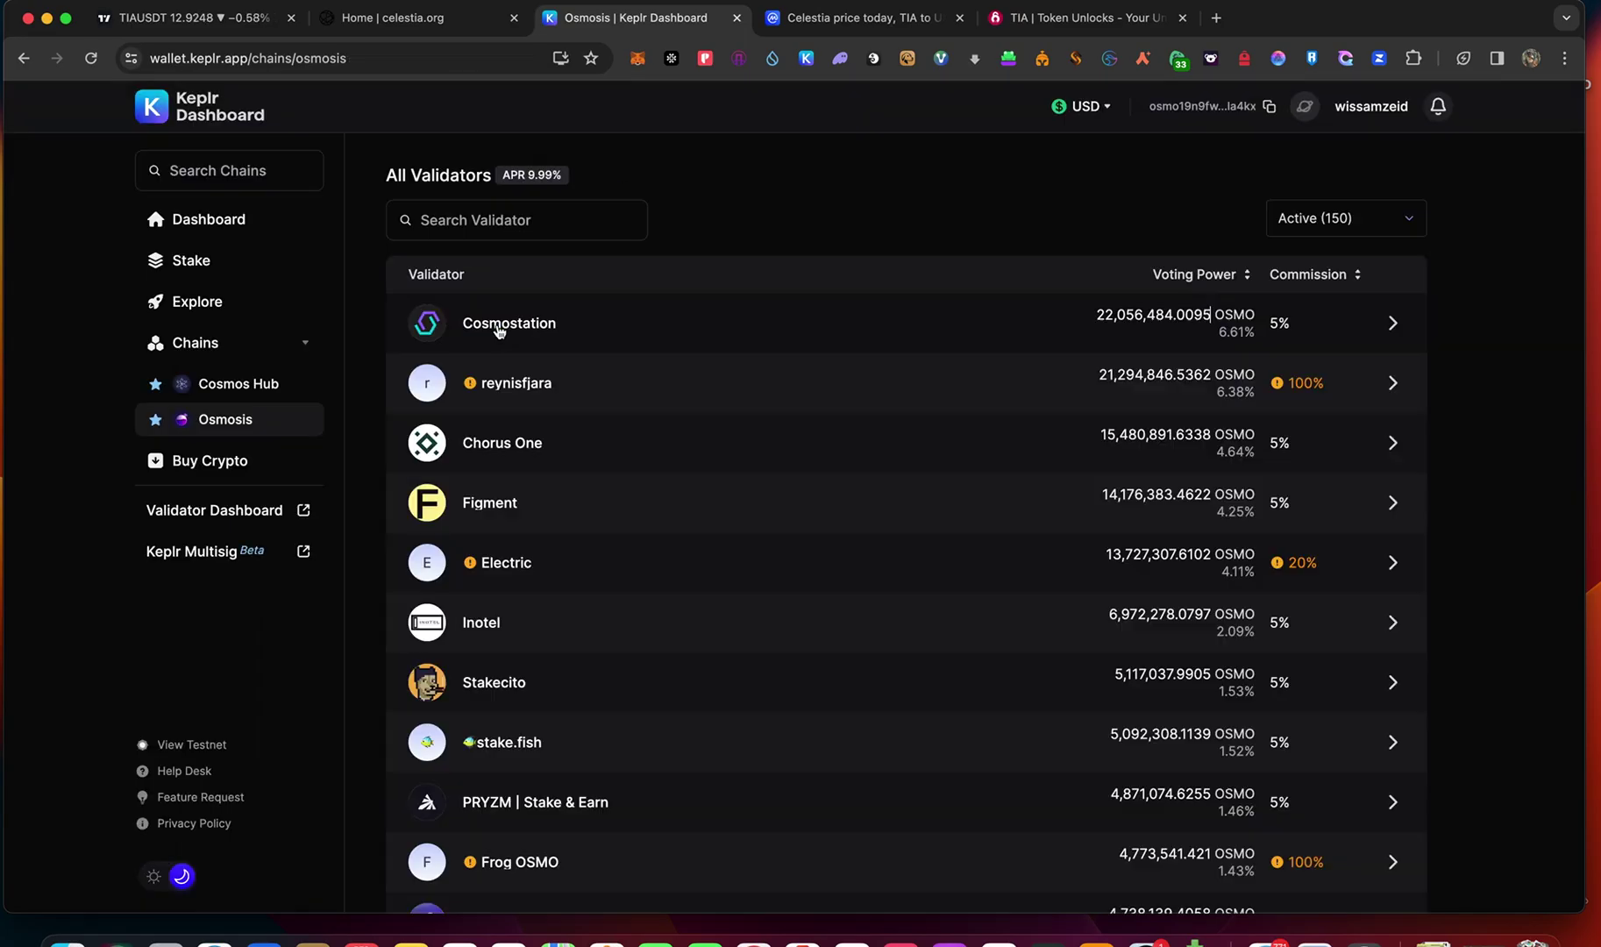
scroll(882, 478, "down", 10)
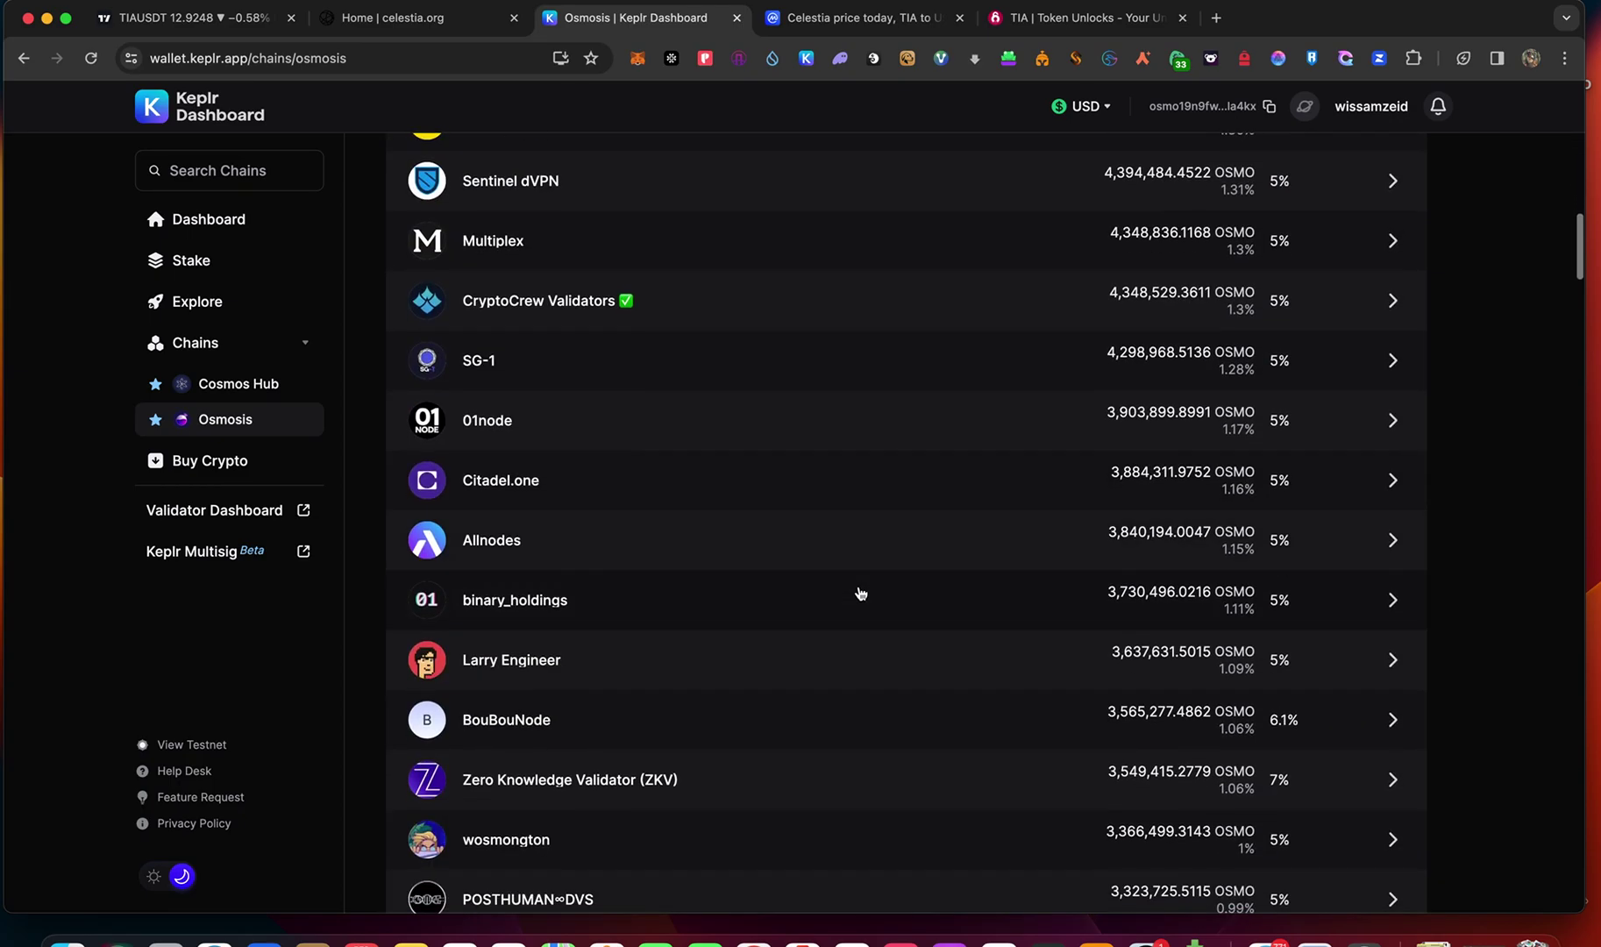
scroll(861, 594, "up", 10)
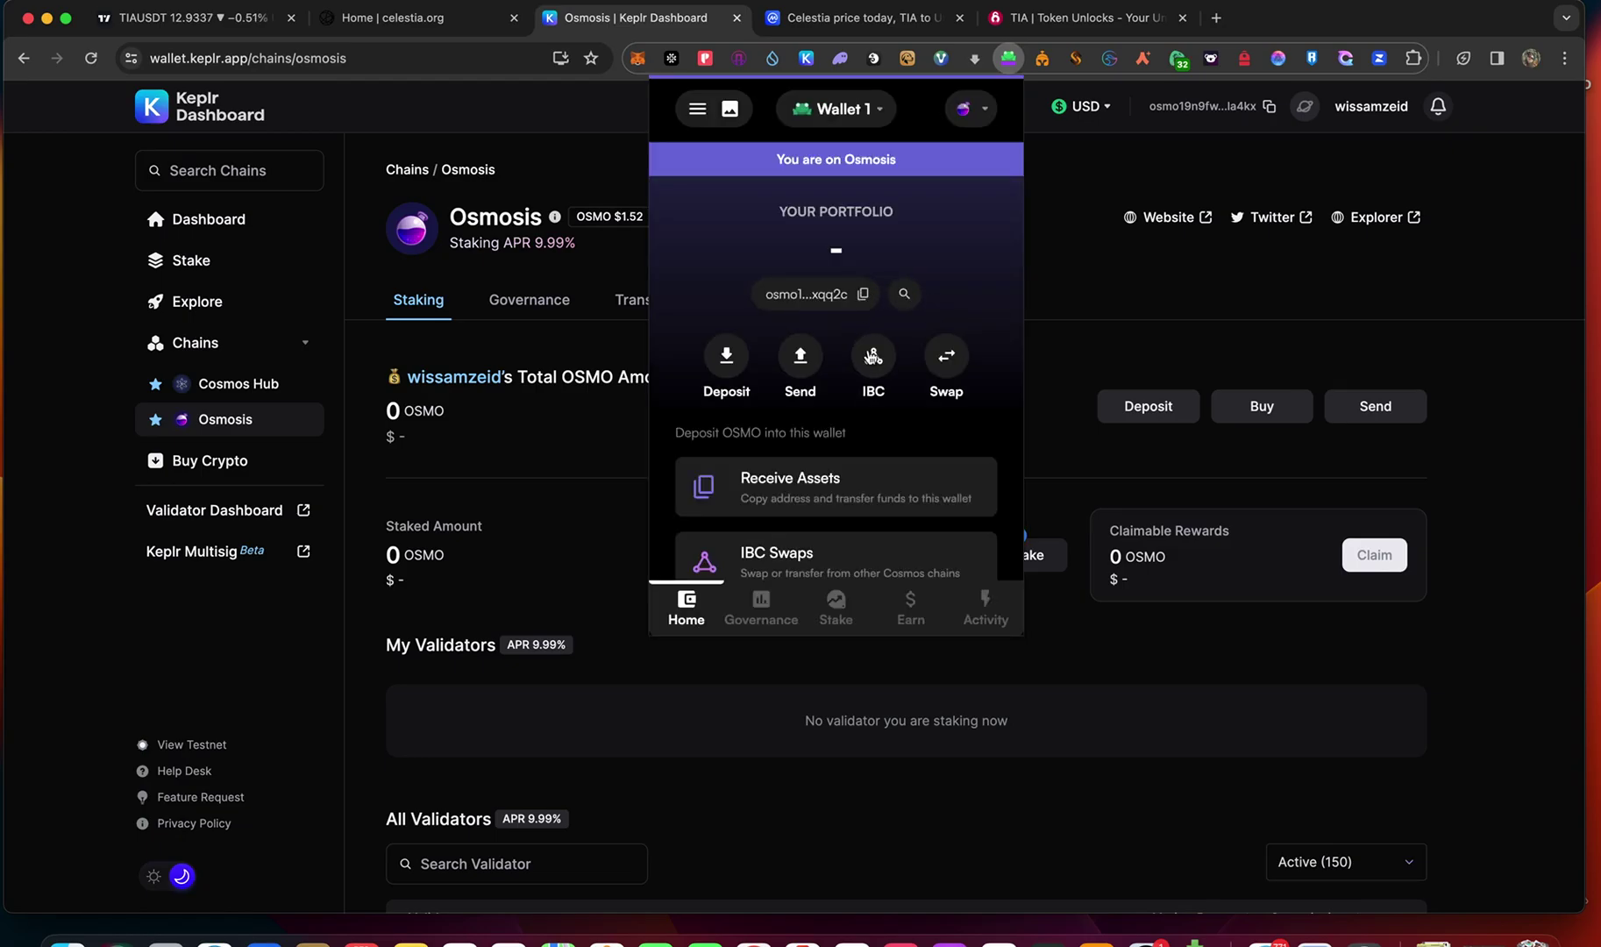
Browse the OSMO staking validator list in Leap Wallet, then return to the overview.
left_click(838, 619)
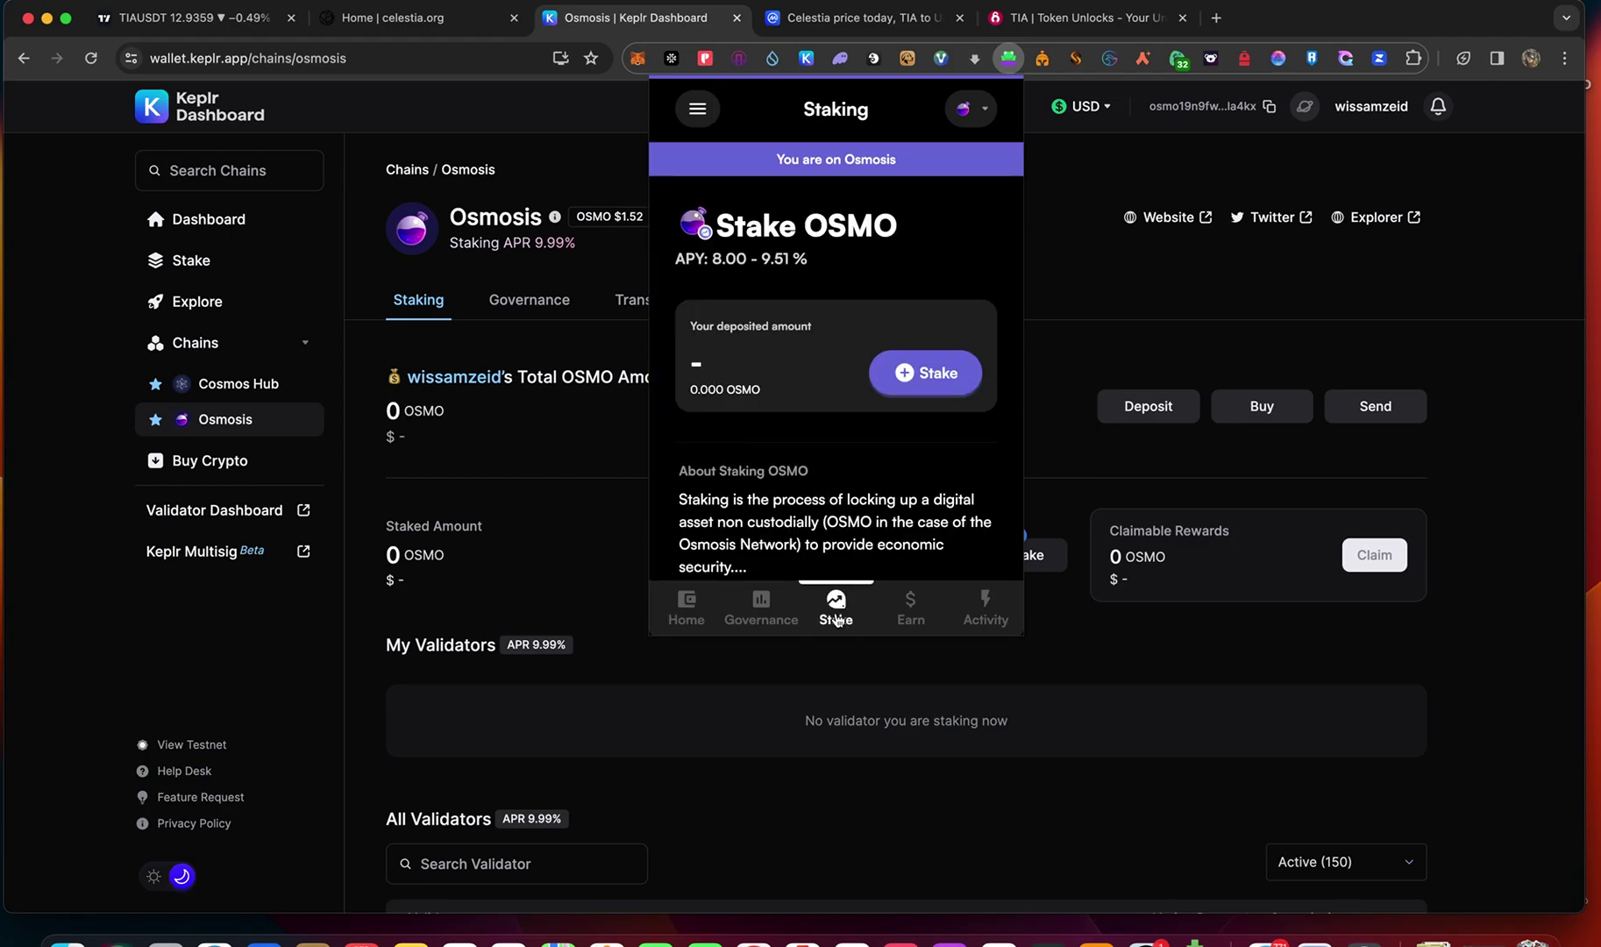
left_click(919, 387)
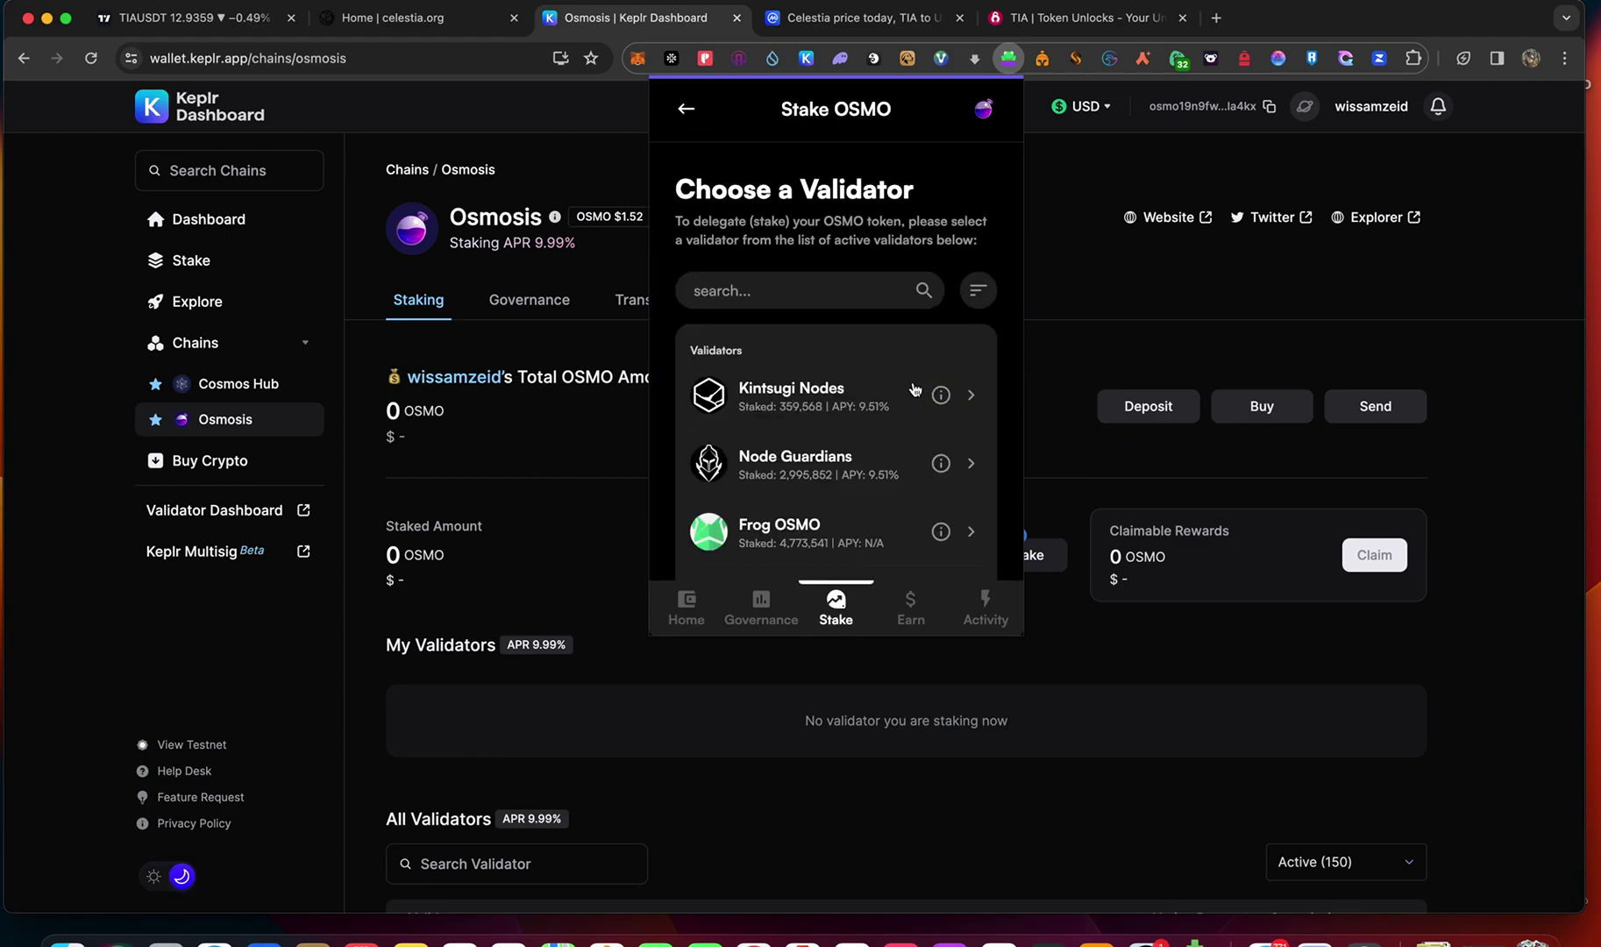
scroll(883, 422, "down", 3)
scroll(883, 423, "down", 2)
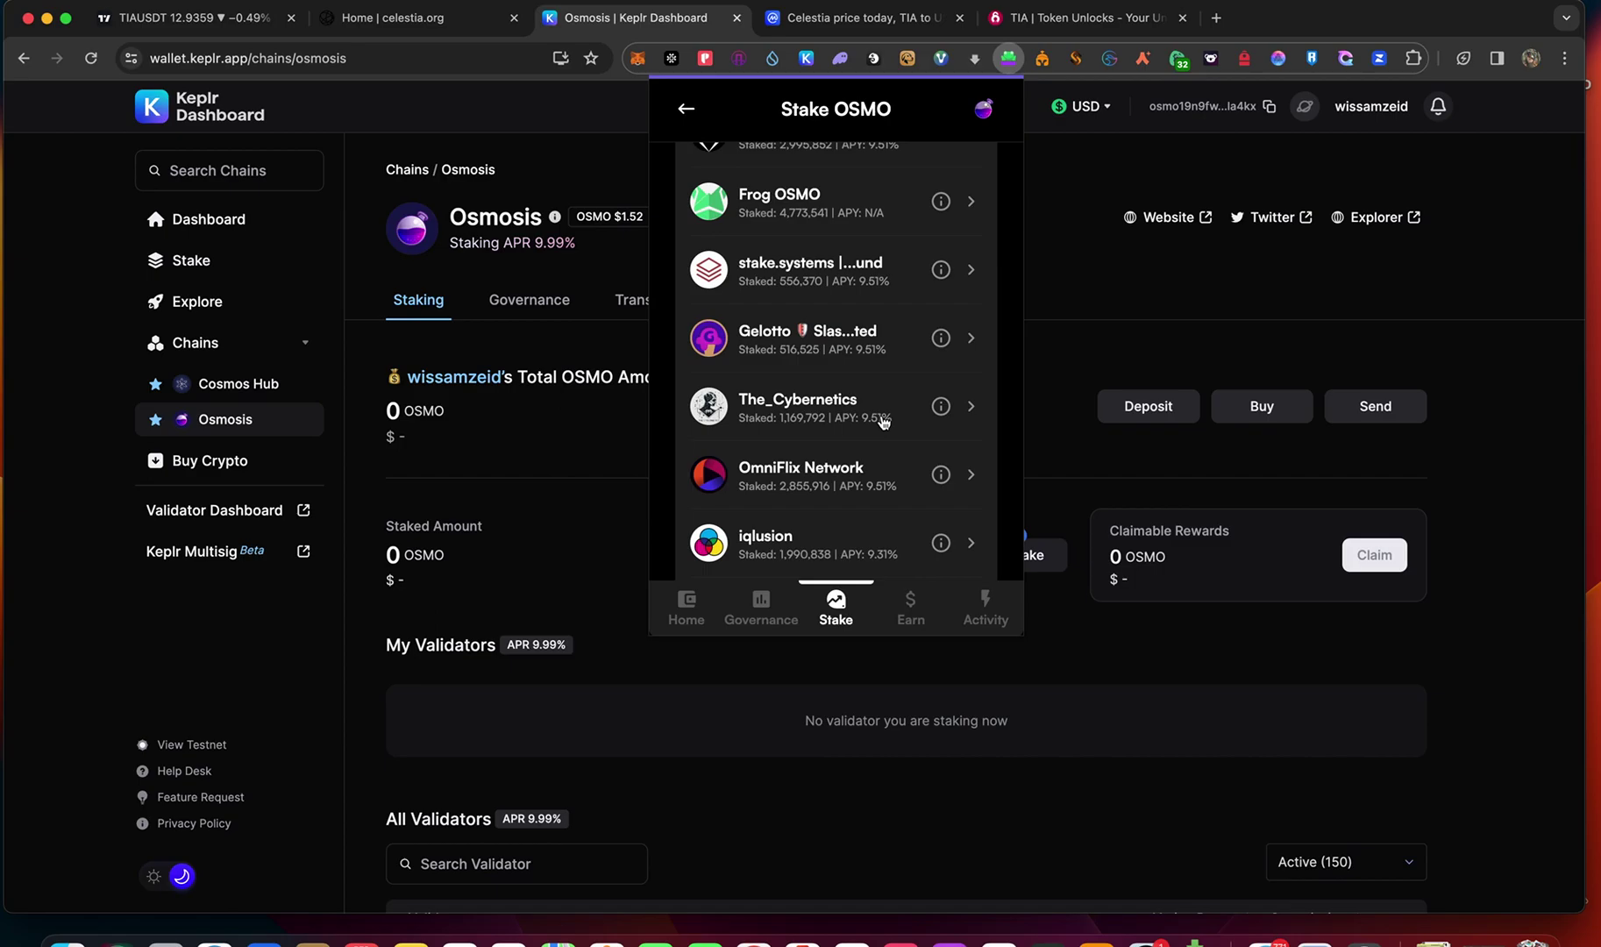
scroll(883, 423, "down", 5)
scroll(883, 423, "down", 2)
scroll(883, 422, "up", 10)
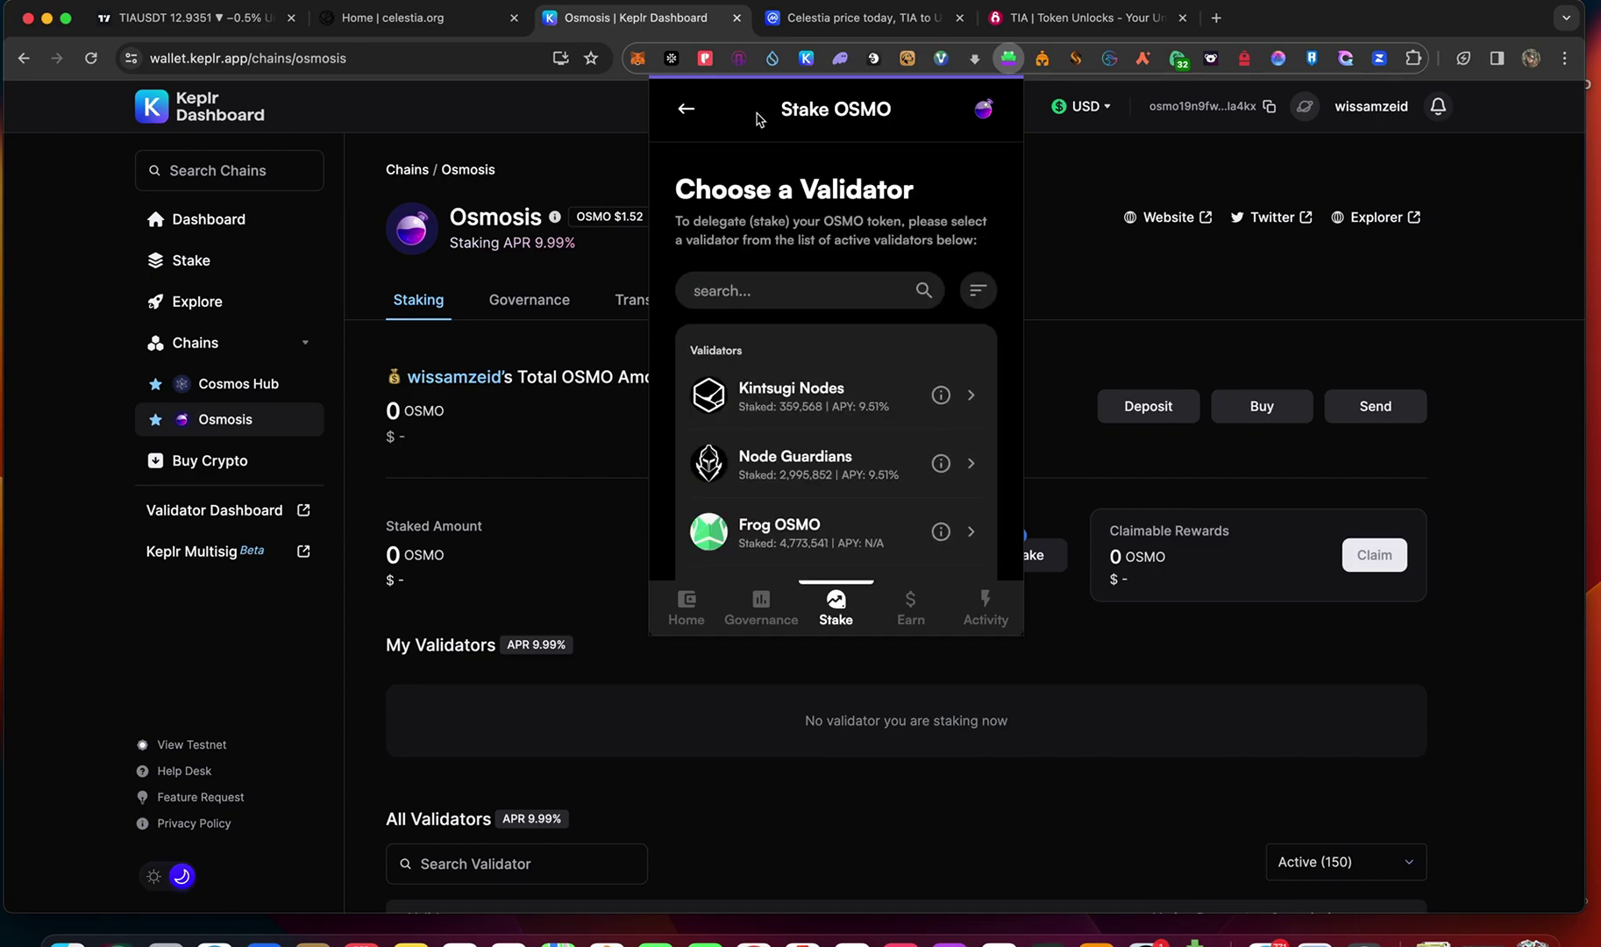
left_click(686, 109)
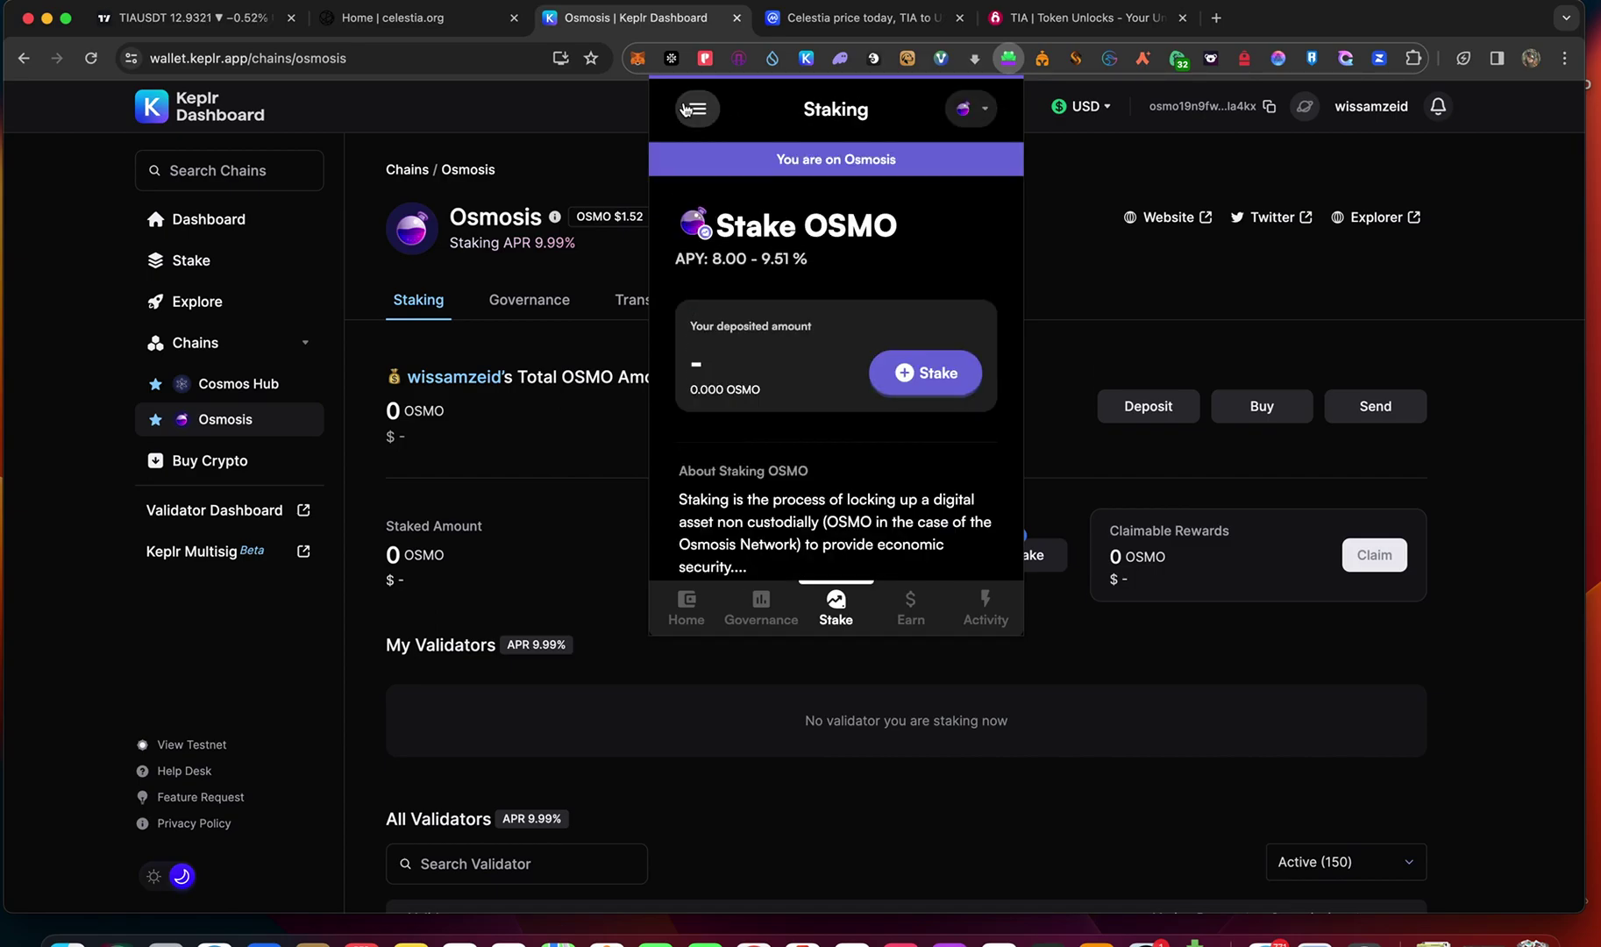
Switch Leap Wallet's active chain from Osmosis to Akash.
left_click(975, 111)
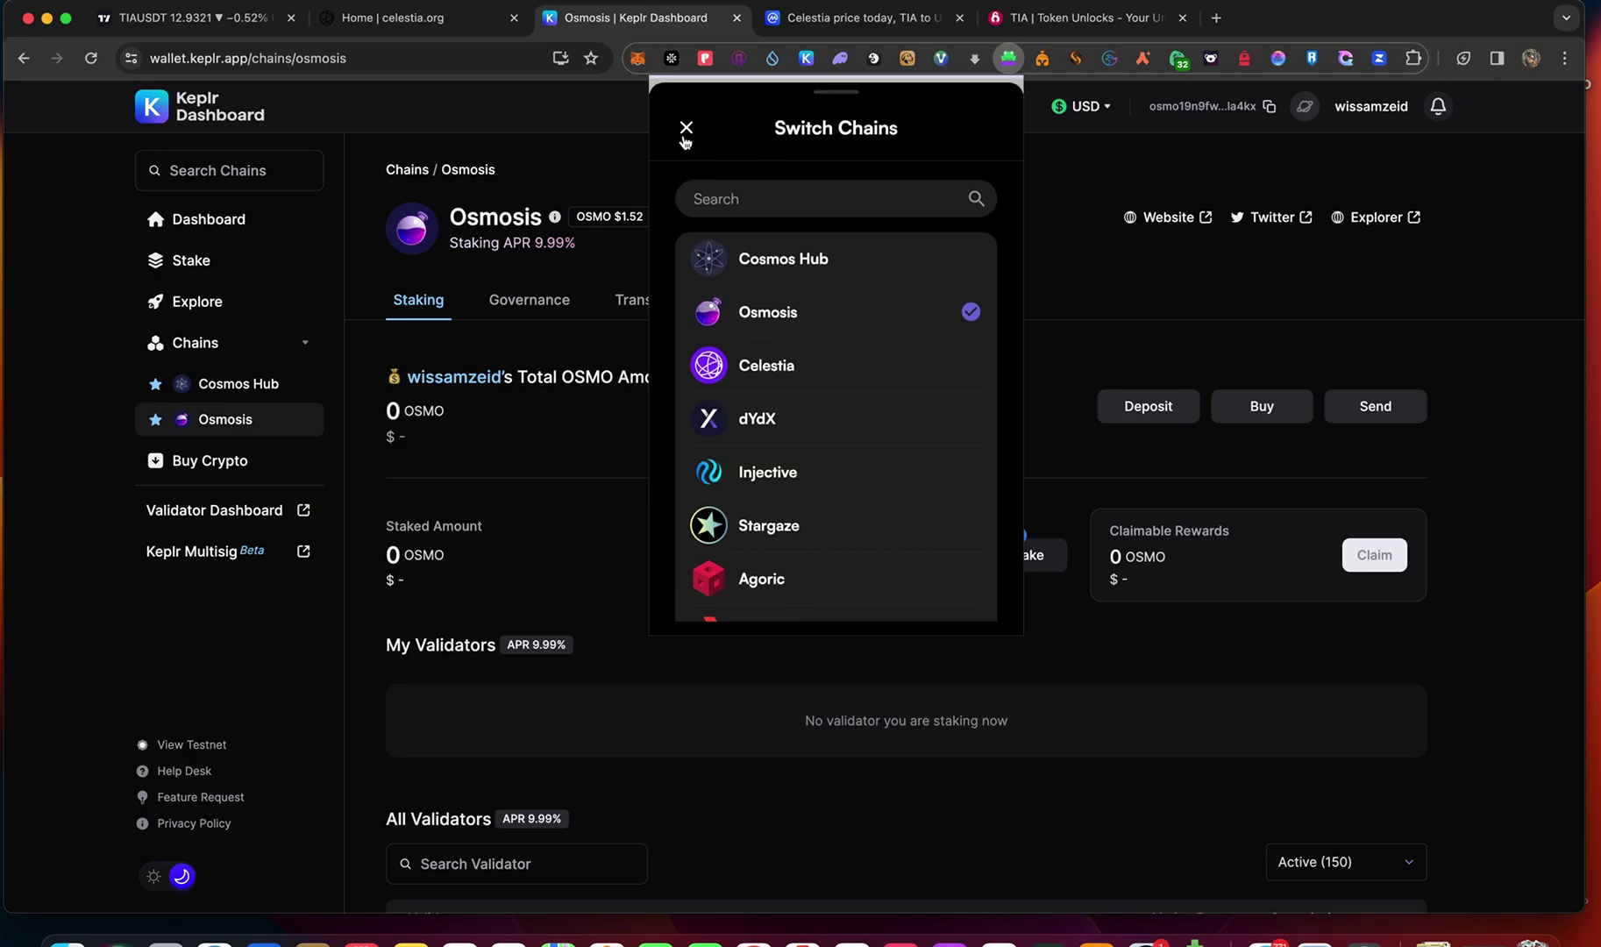
scroll(791, 442, "down", 2)
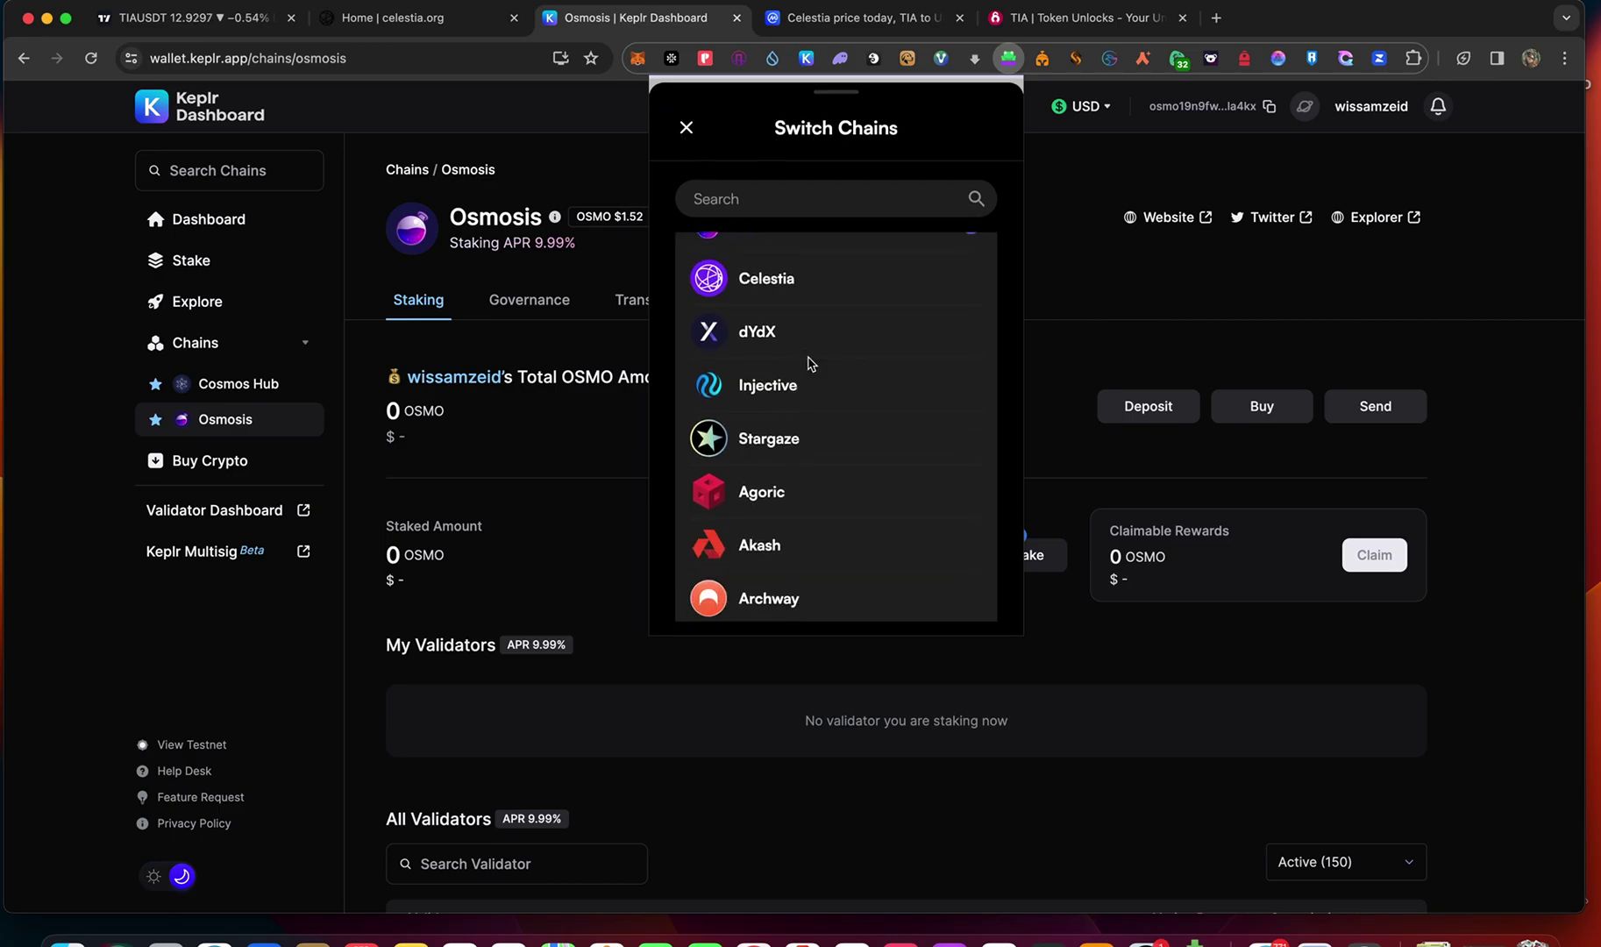
scroll(798, 402, "down", 3)
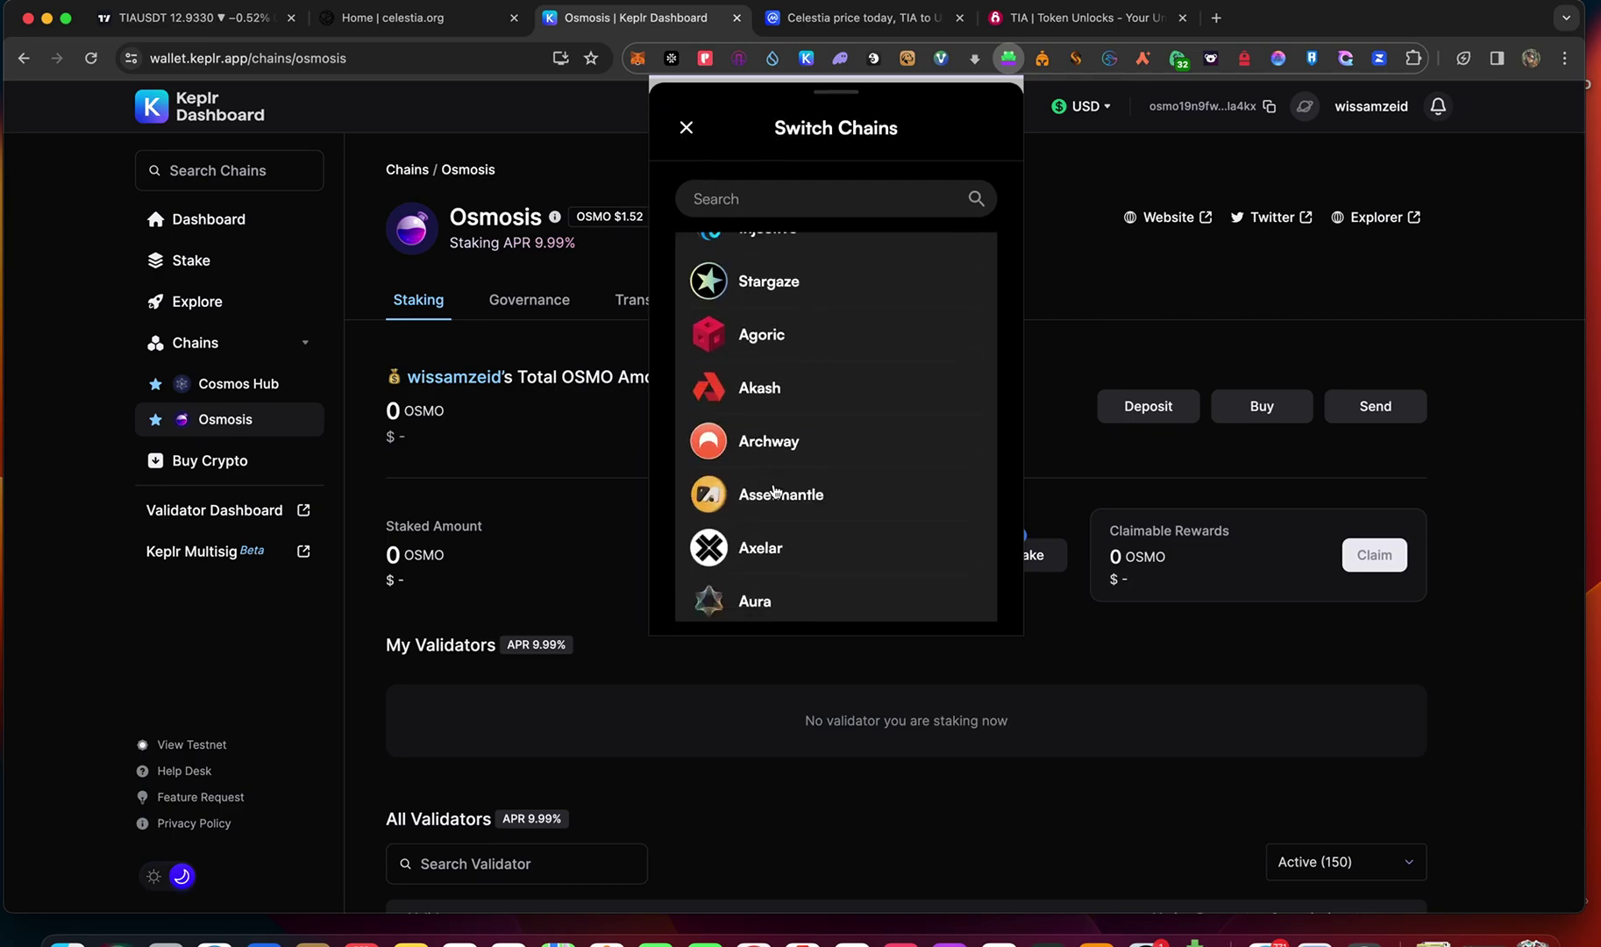
left_click(759, 383)
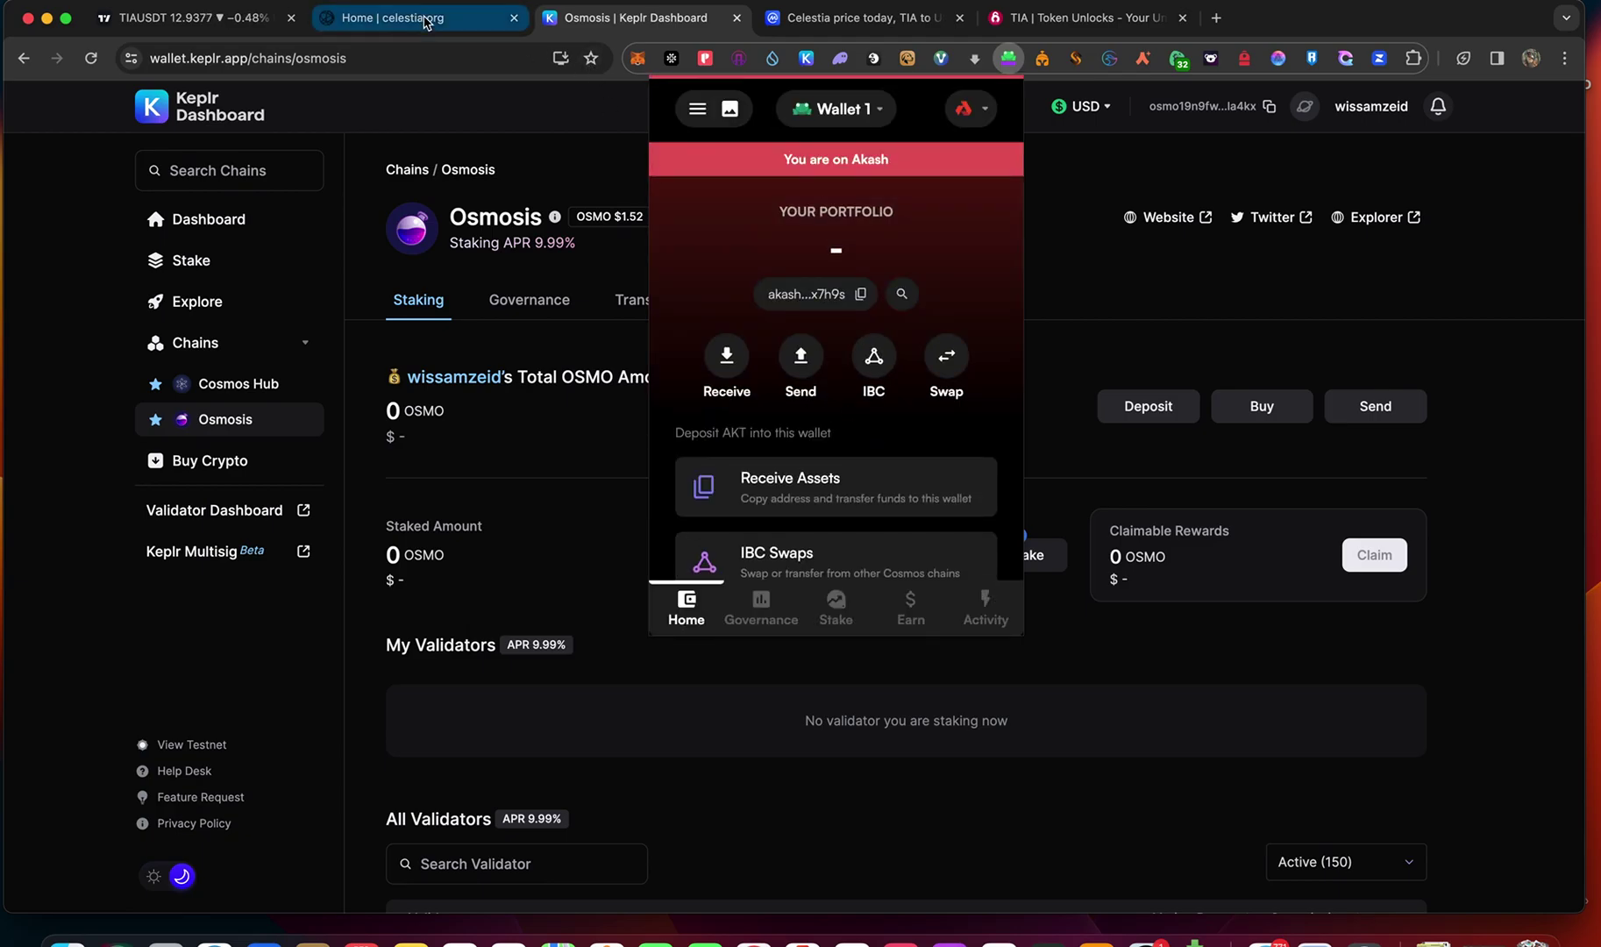
Replace the TIAUSDT chart with Akash Network / Tether (AKTUSDT) on KuCoin.
left_click(193, 18)
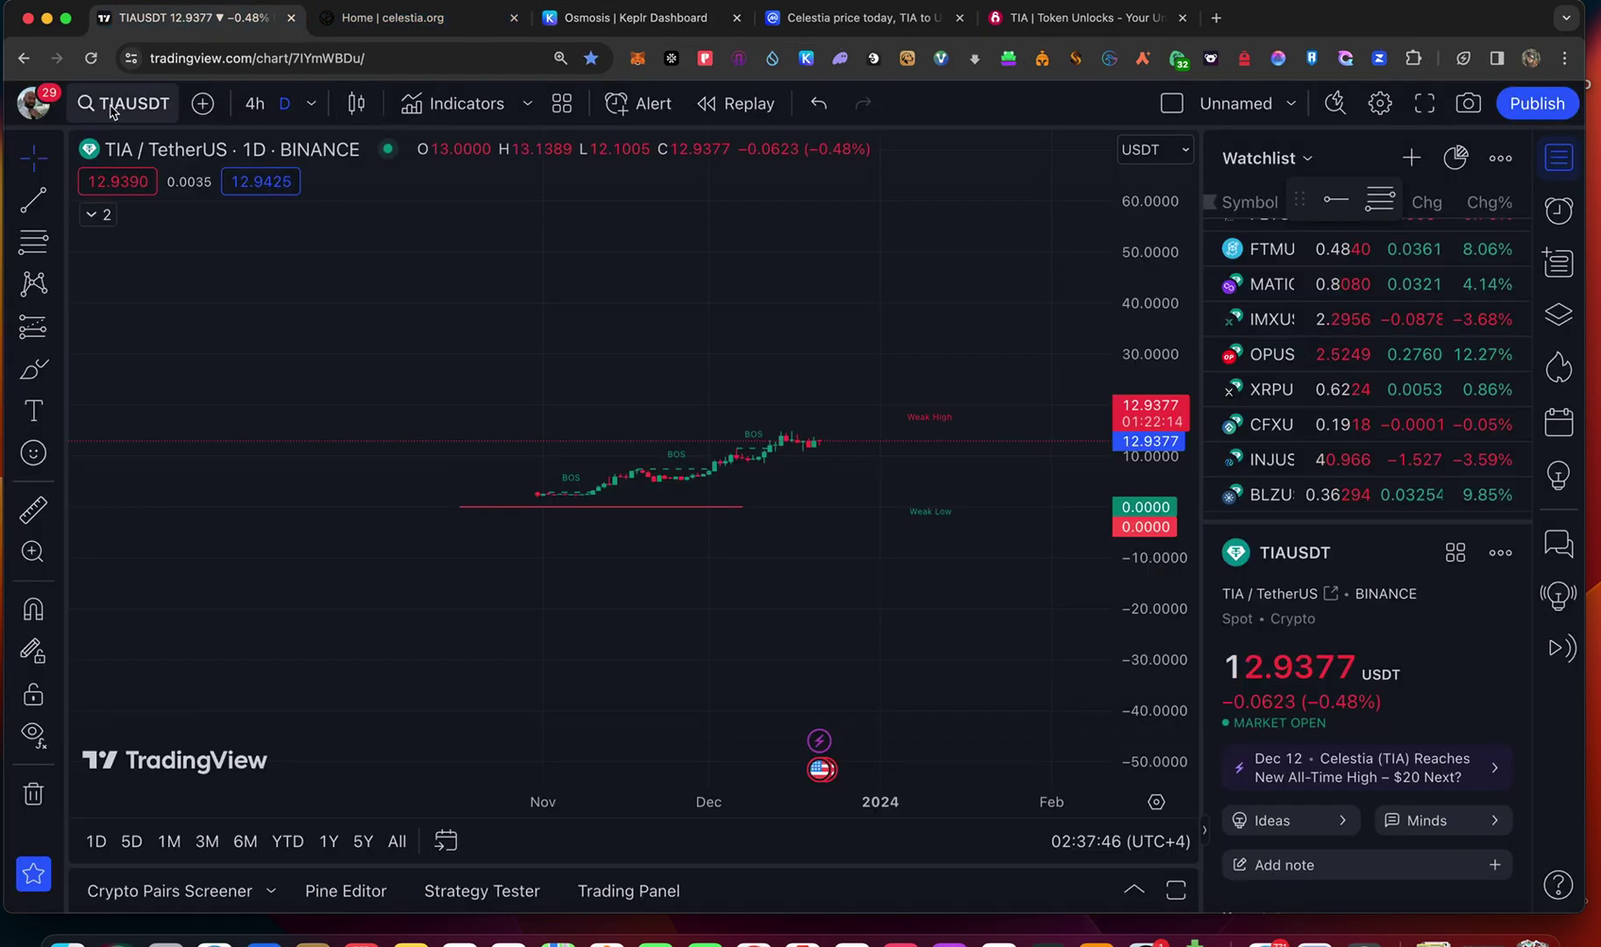
left_click(112, 105)
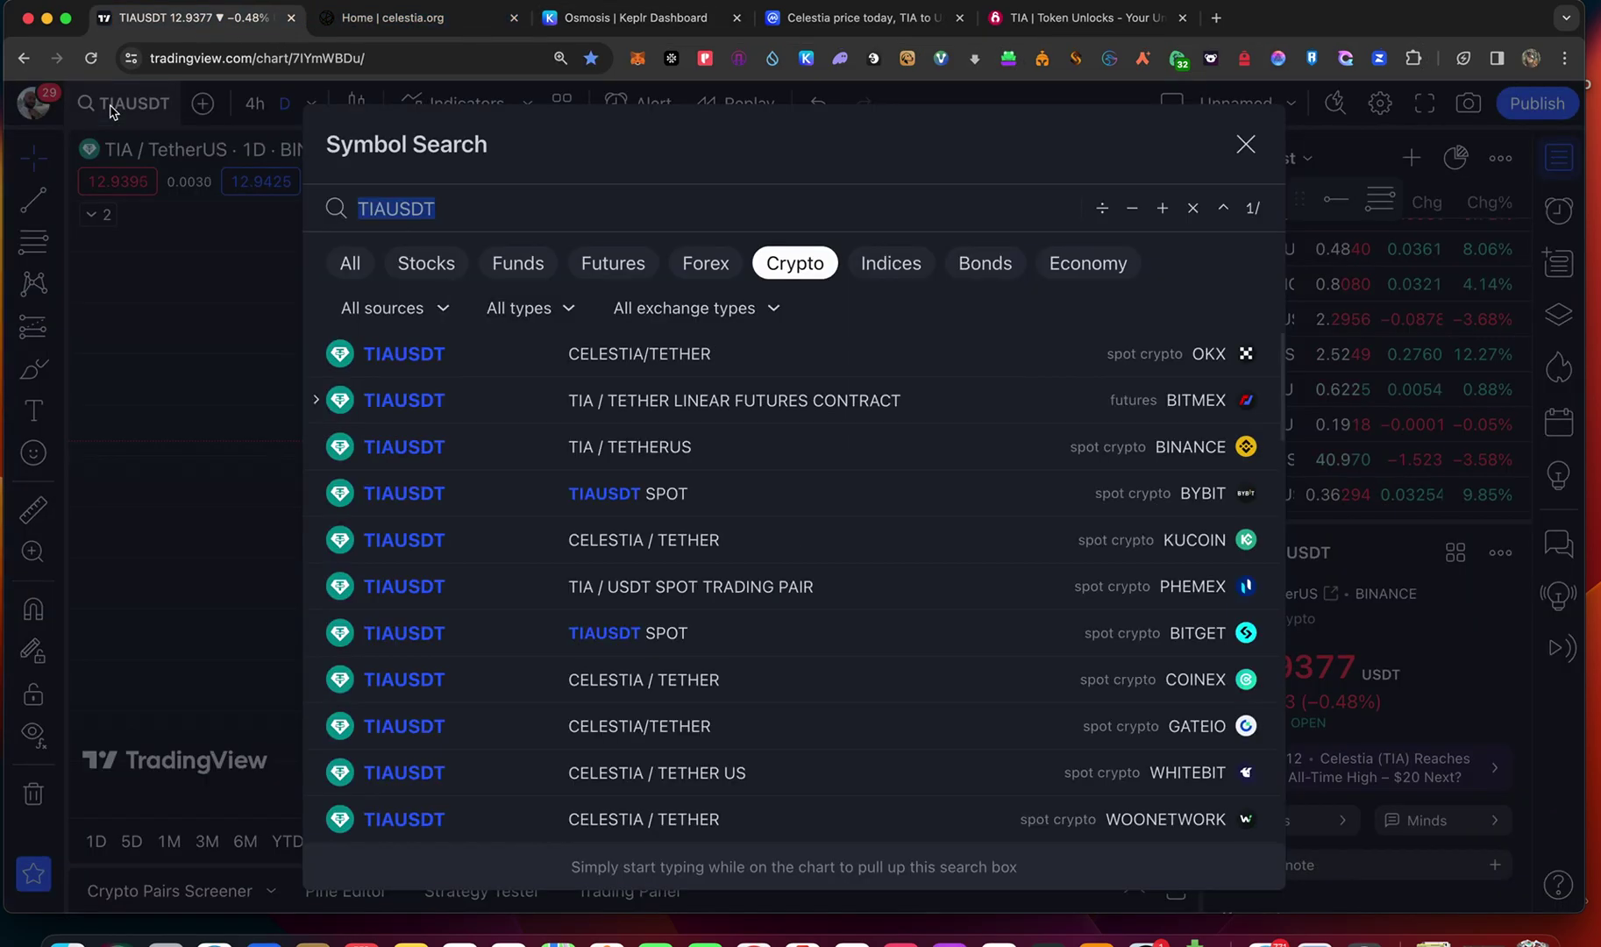
type("AK")
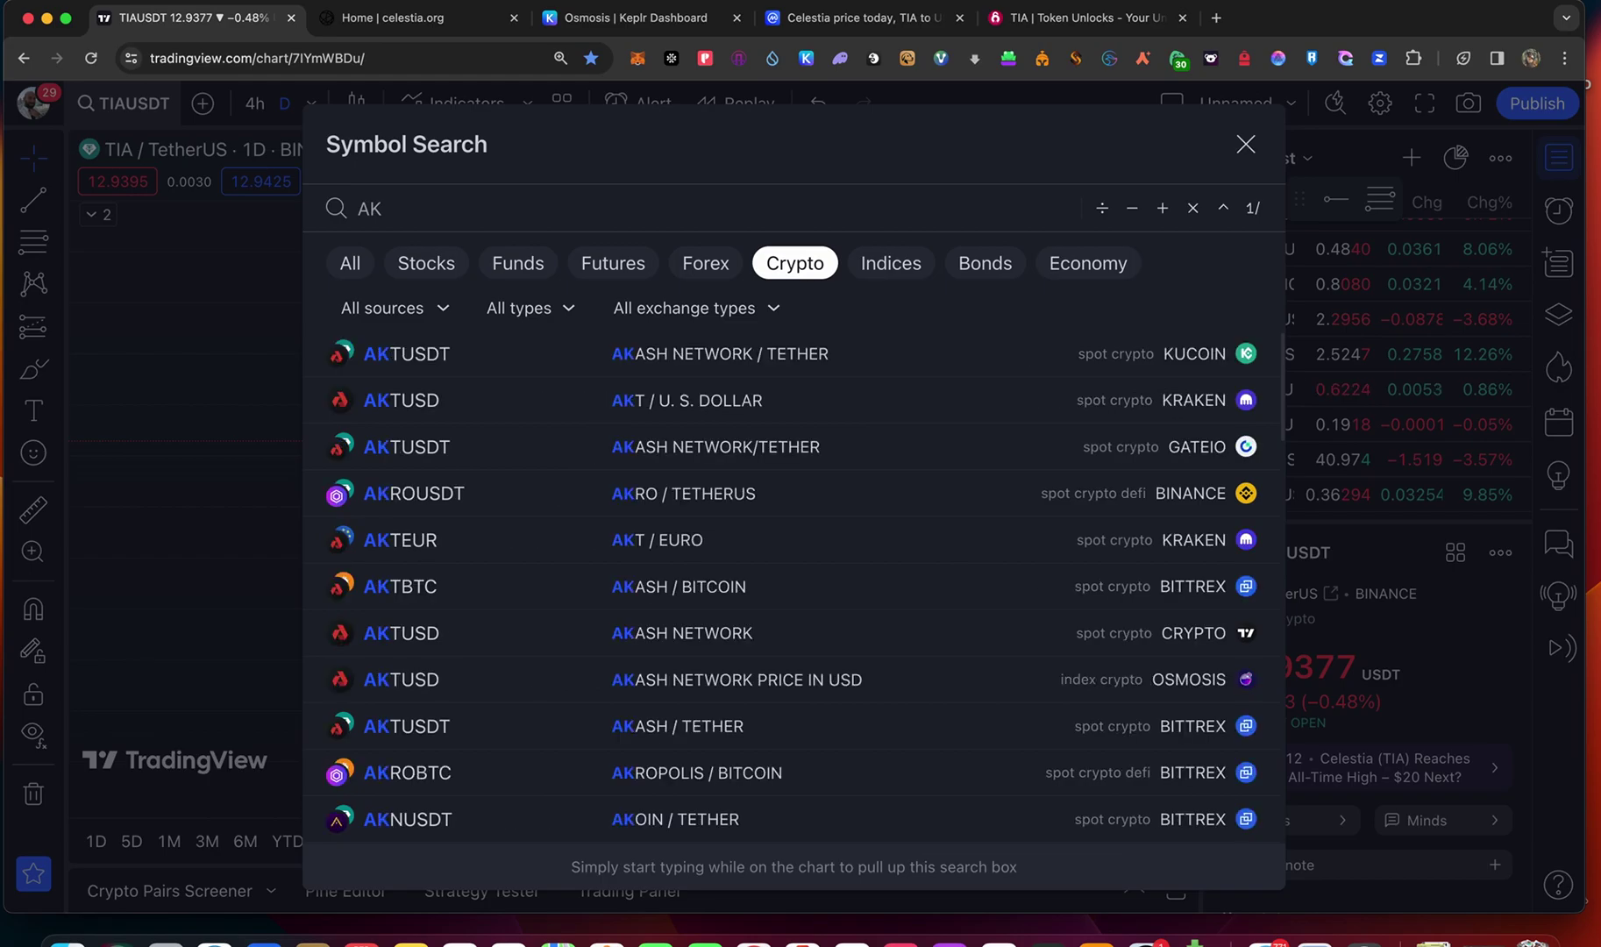
left_click(447, 356)
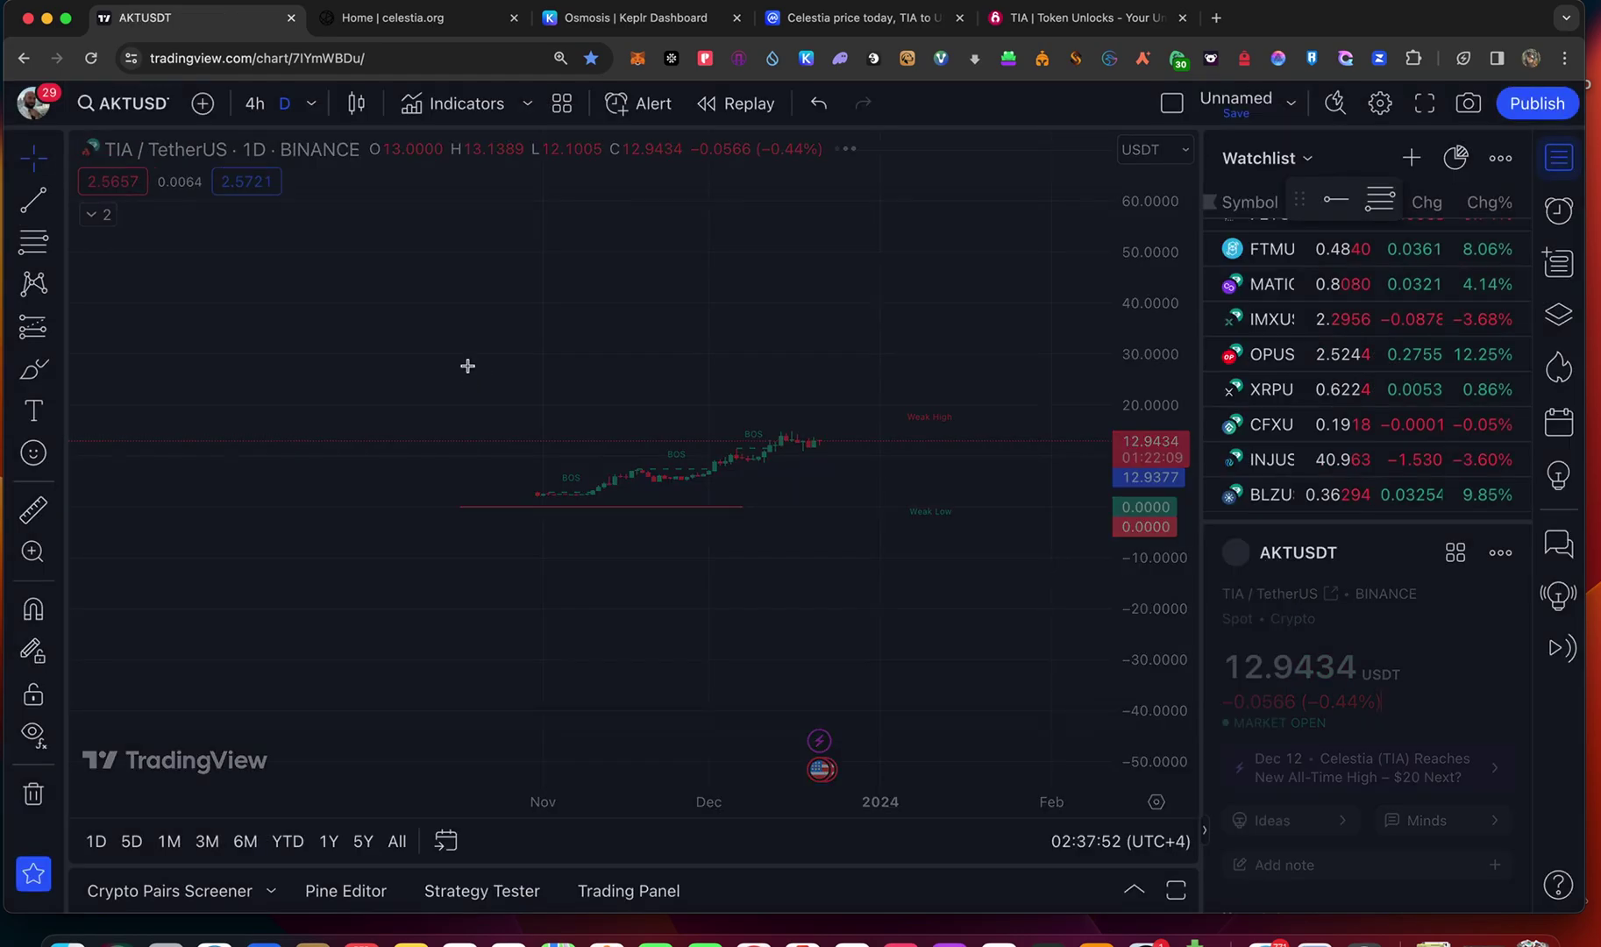
Set the chart to 1-week candles and widen the price scale.
left_click(312, 105)
scroll(386, 754, "down", 3)
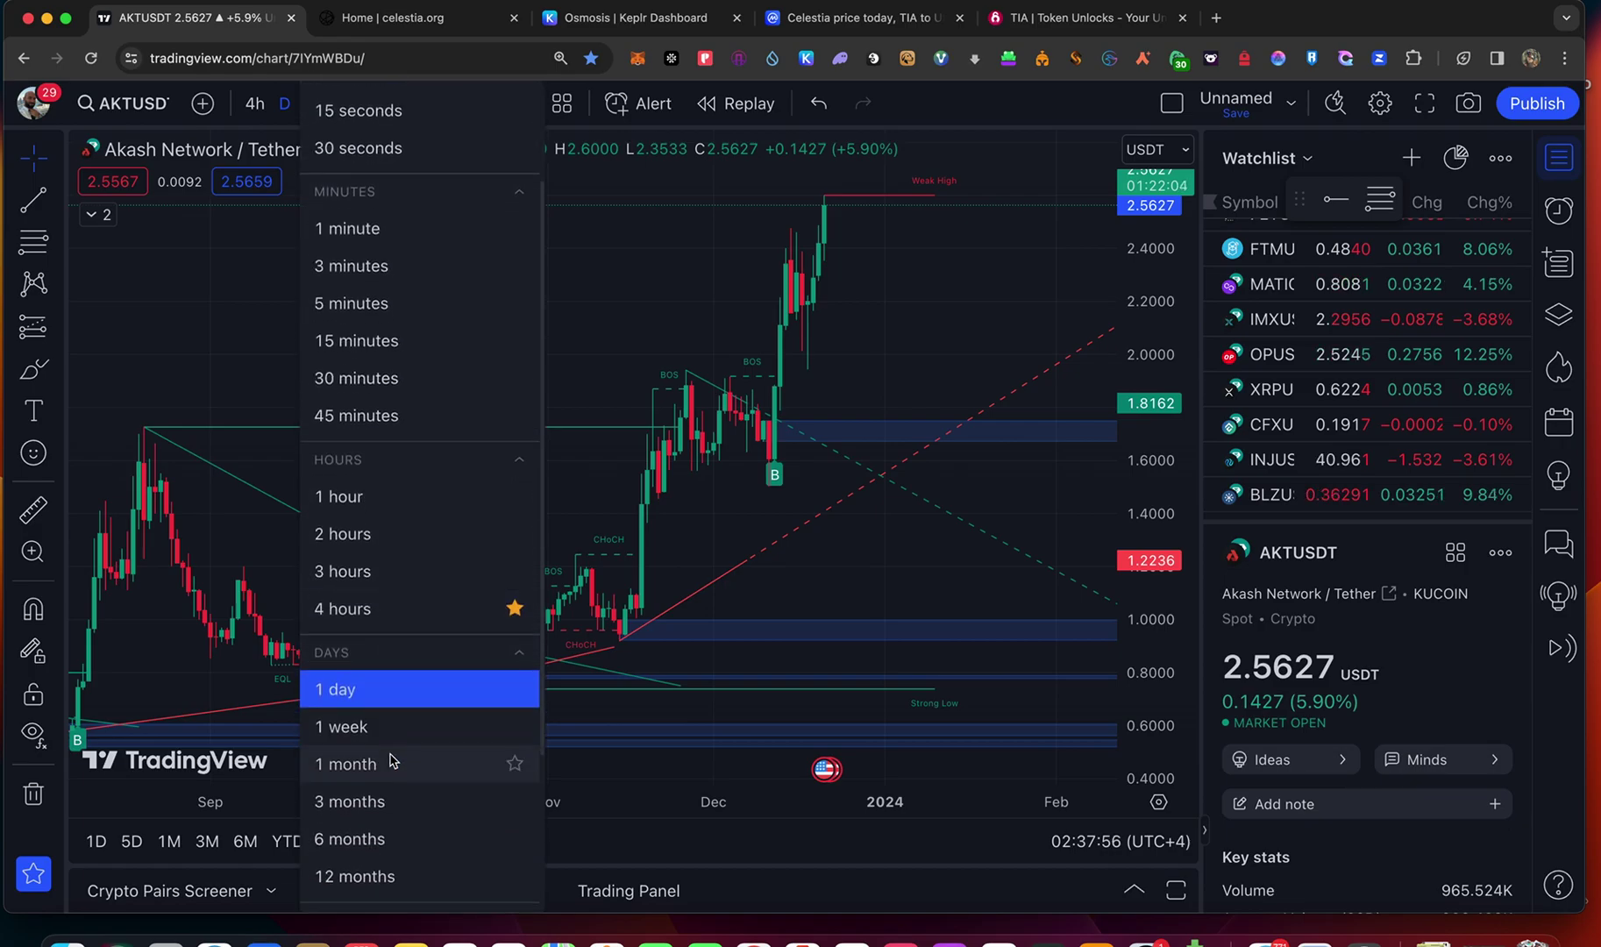
left_click(367, 735)
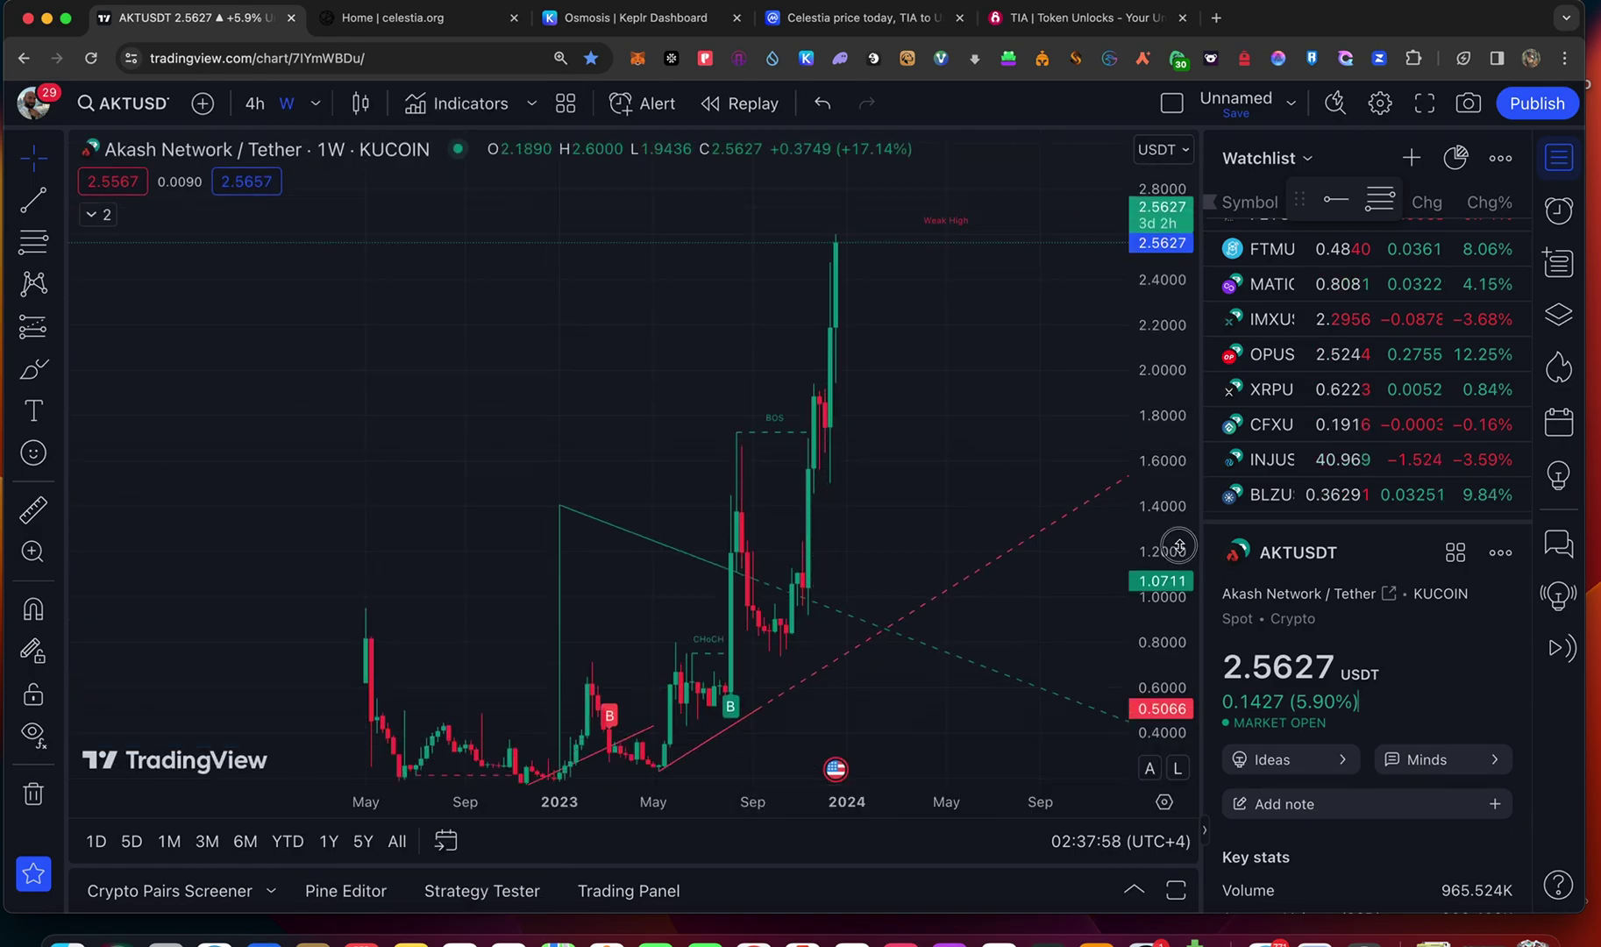
left_click_drag(1162, 473, 1178, 750)
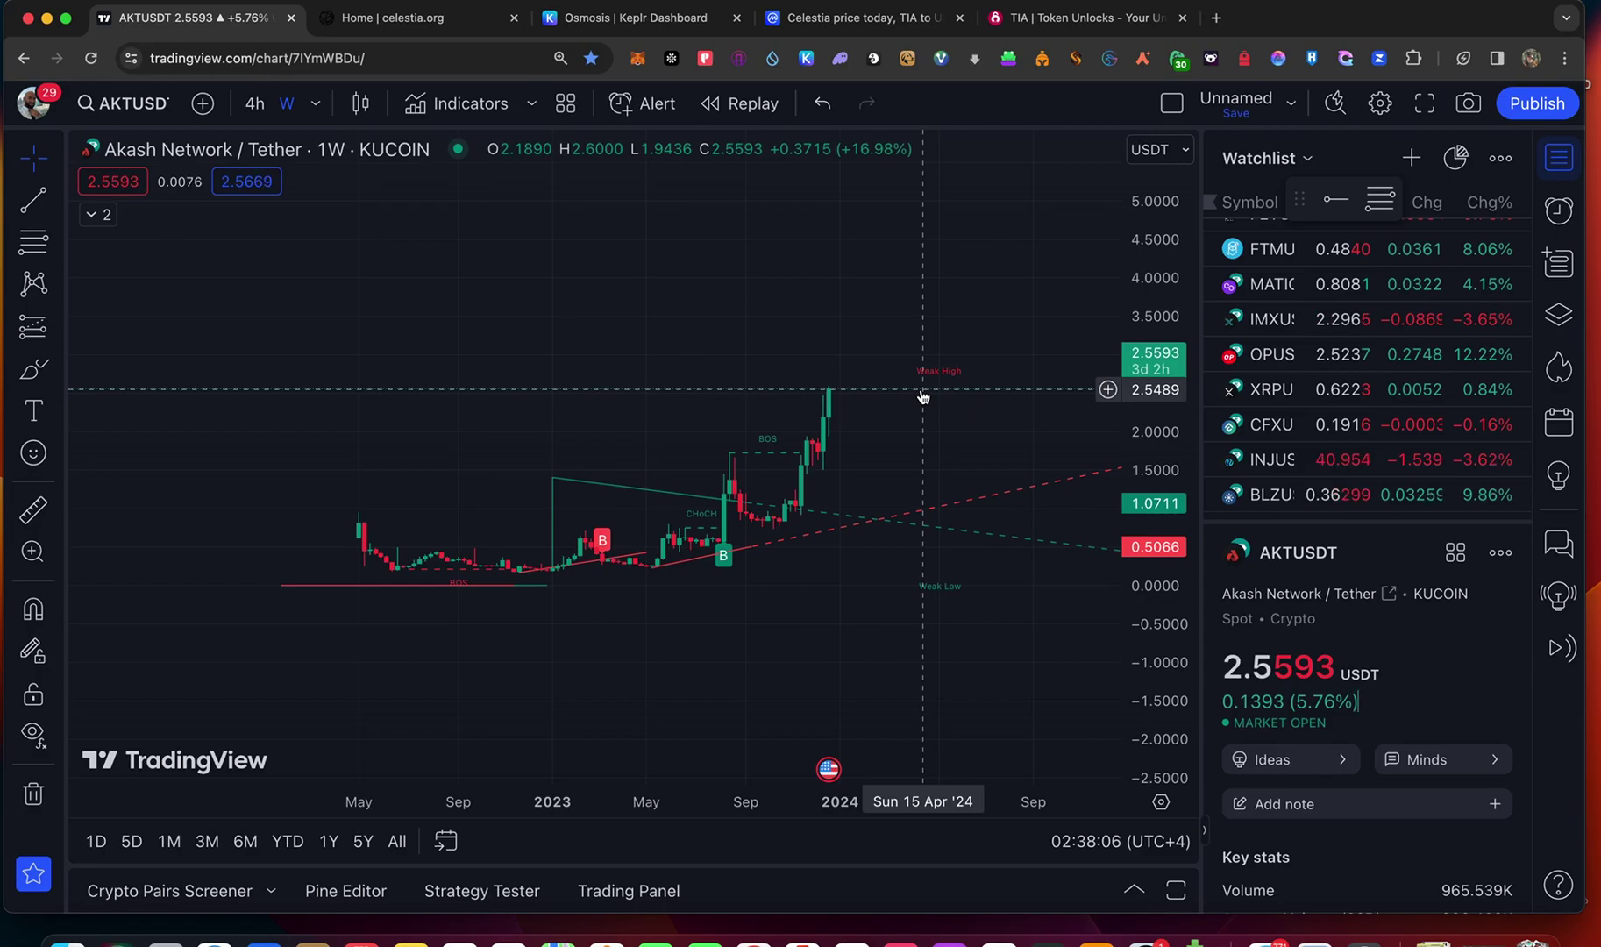
Search 'akash' on CoinMarketCap and open the Akash Network coin page.
left_click(844, 19)
scroll(1403, 123, "up", 3)
scroll(1401, 149, "up", 5)
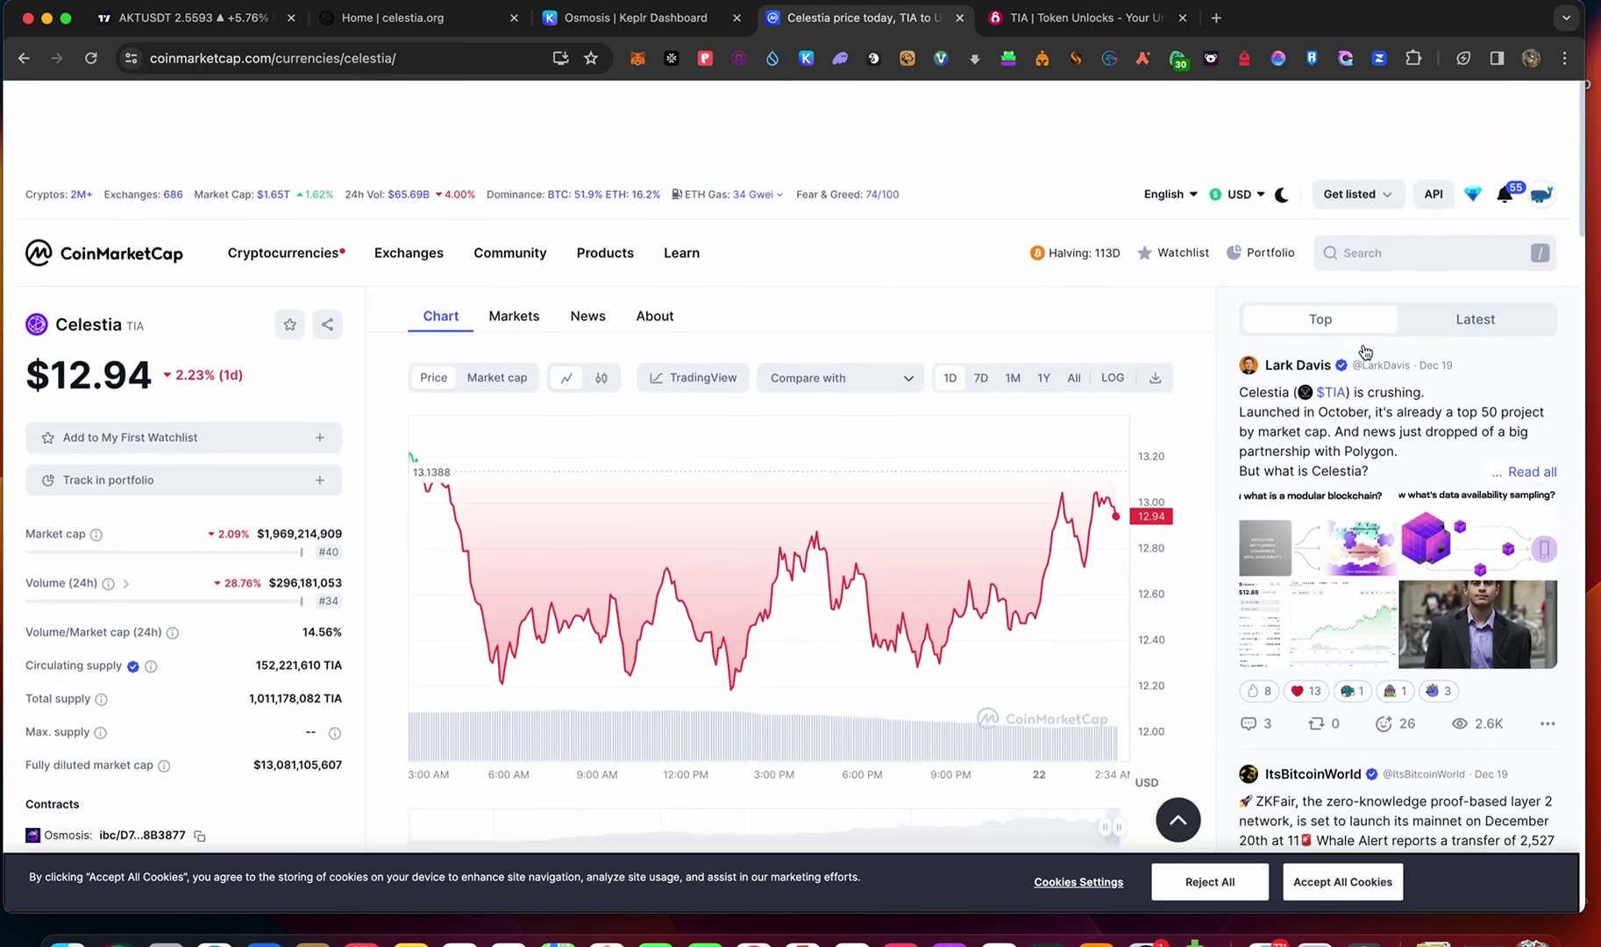
left_click(1396, 175)
type("aka")
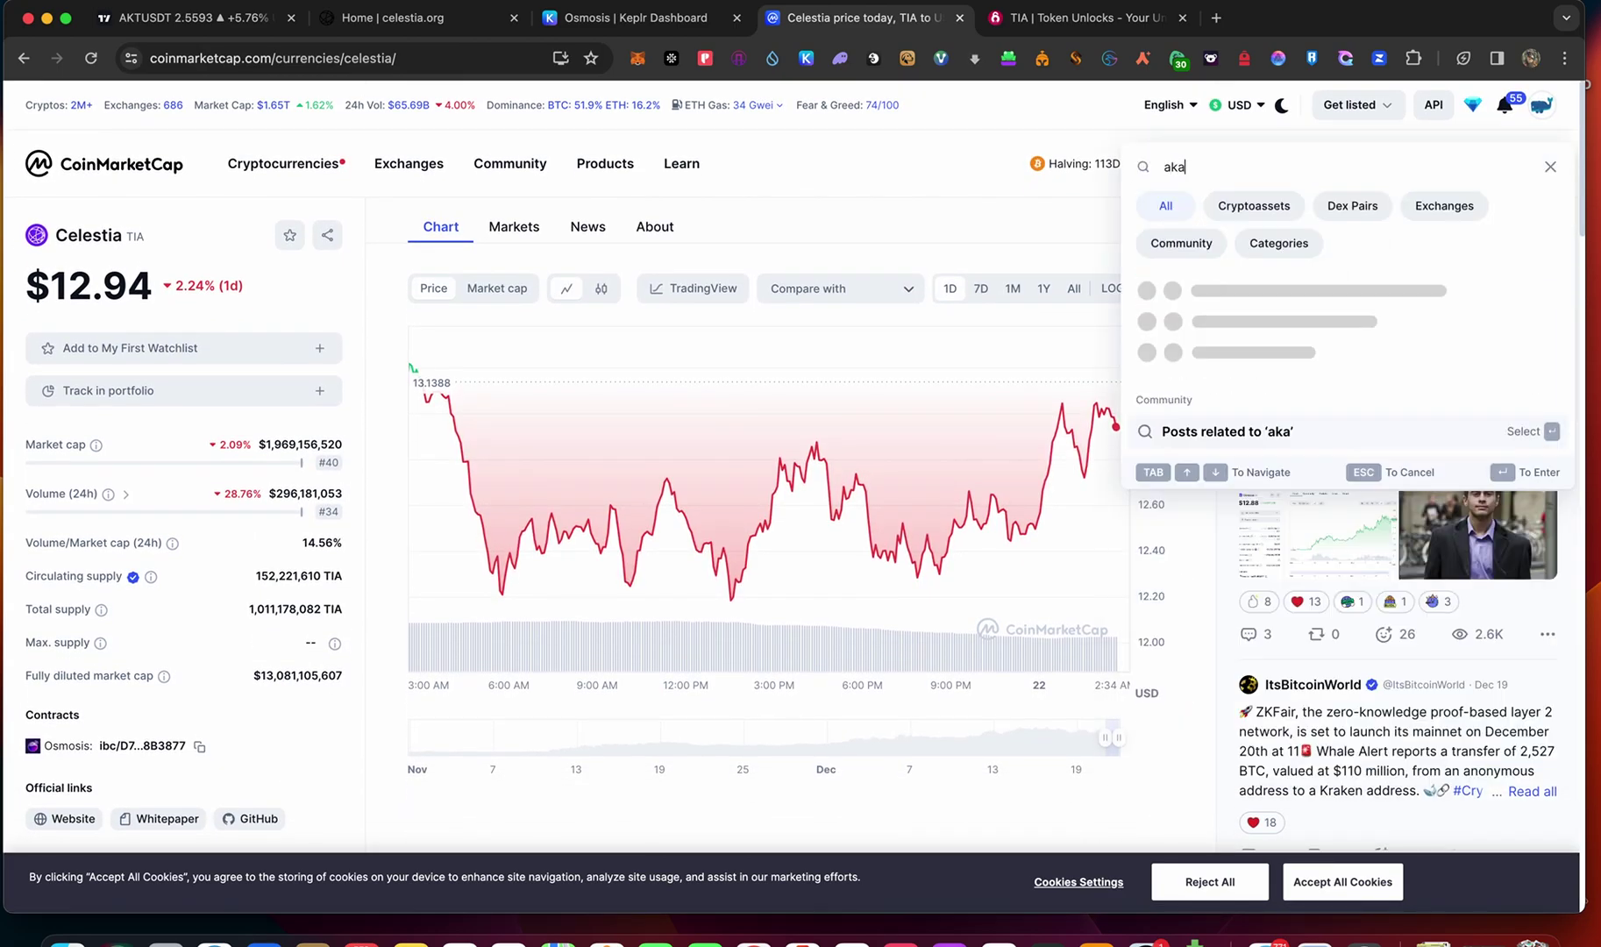
type("sh")
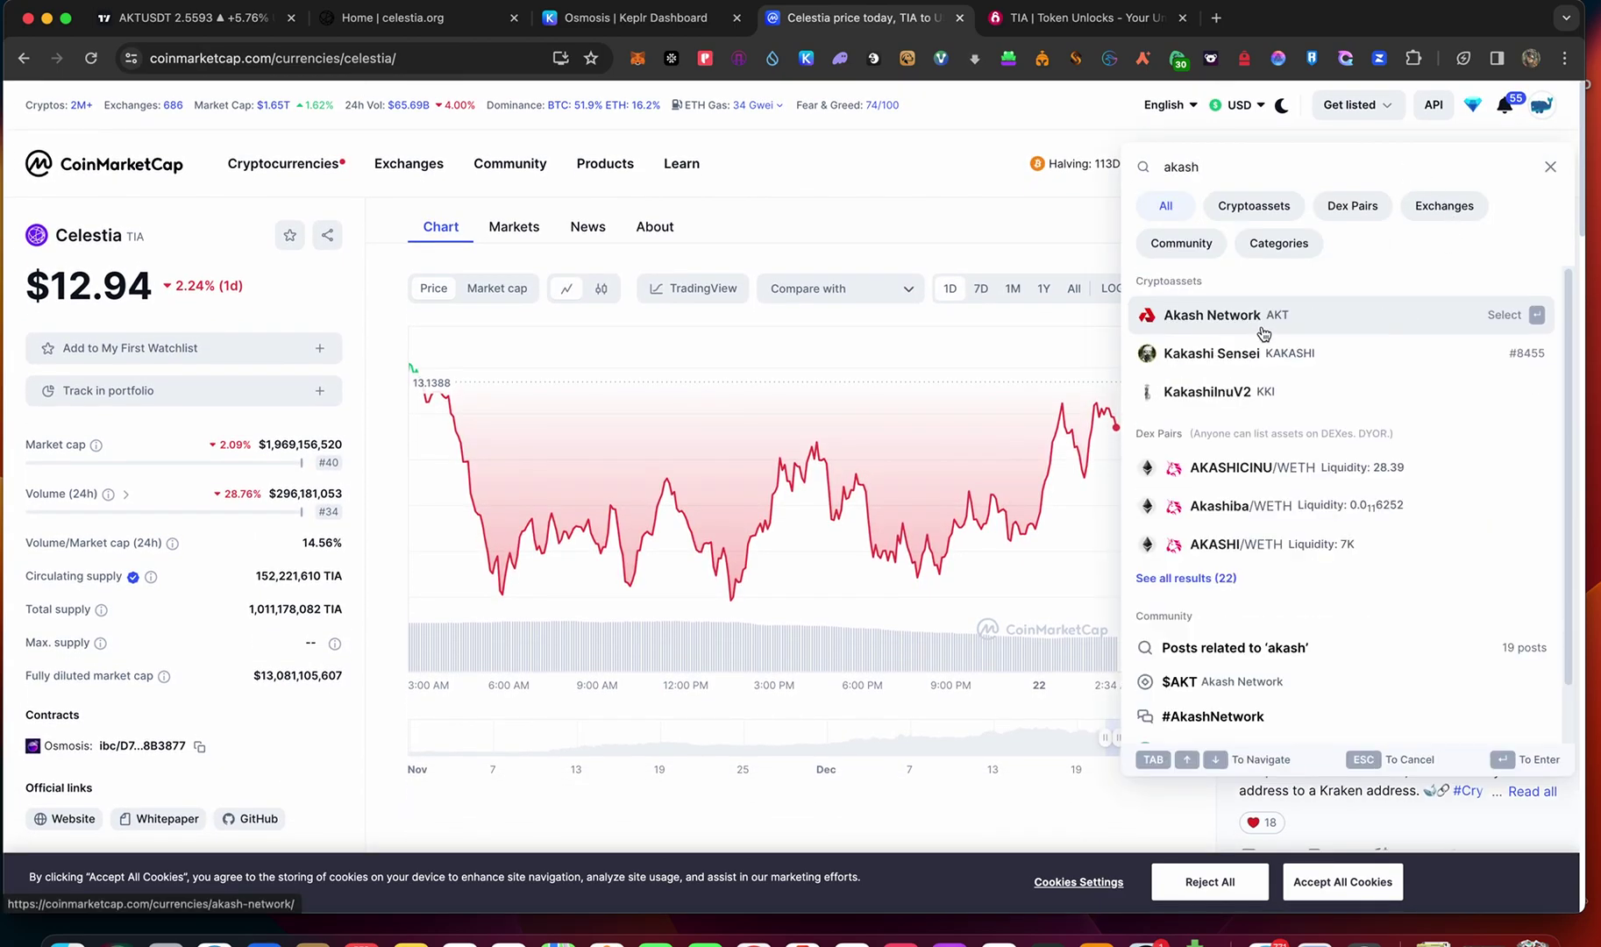
left_click(1263, 326)
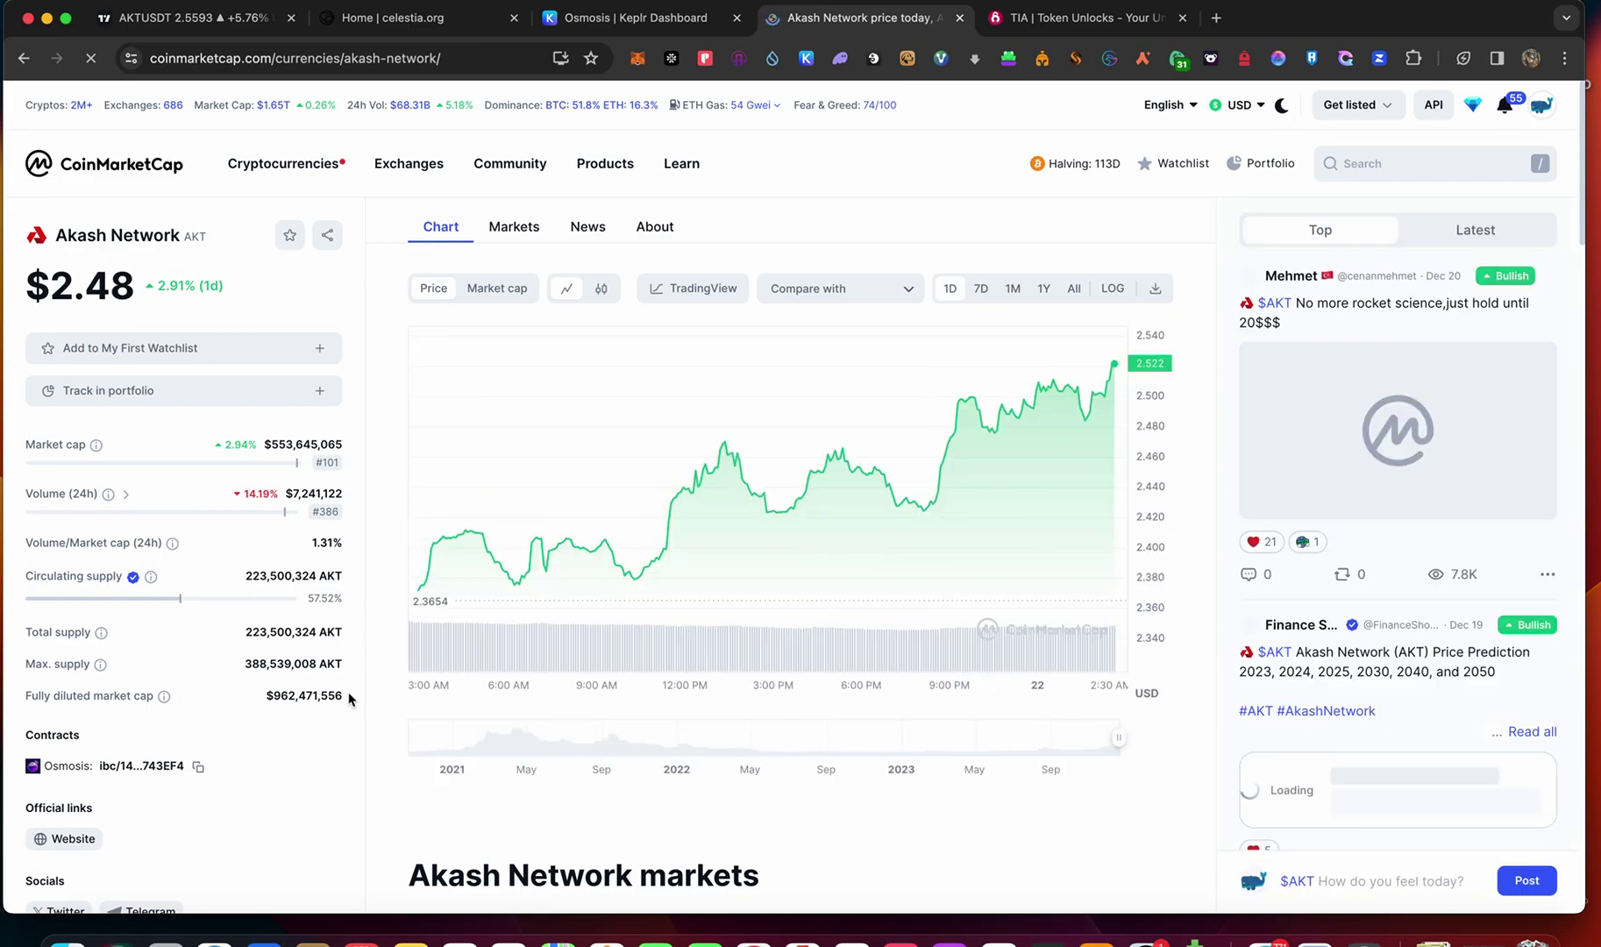
Highlight AKT's Max supply figure and scroll through the stats sidebar.
left_click_drag(237, 664, 316, 665)
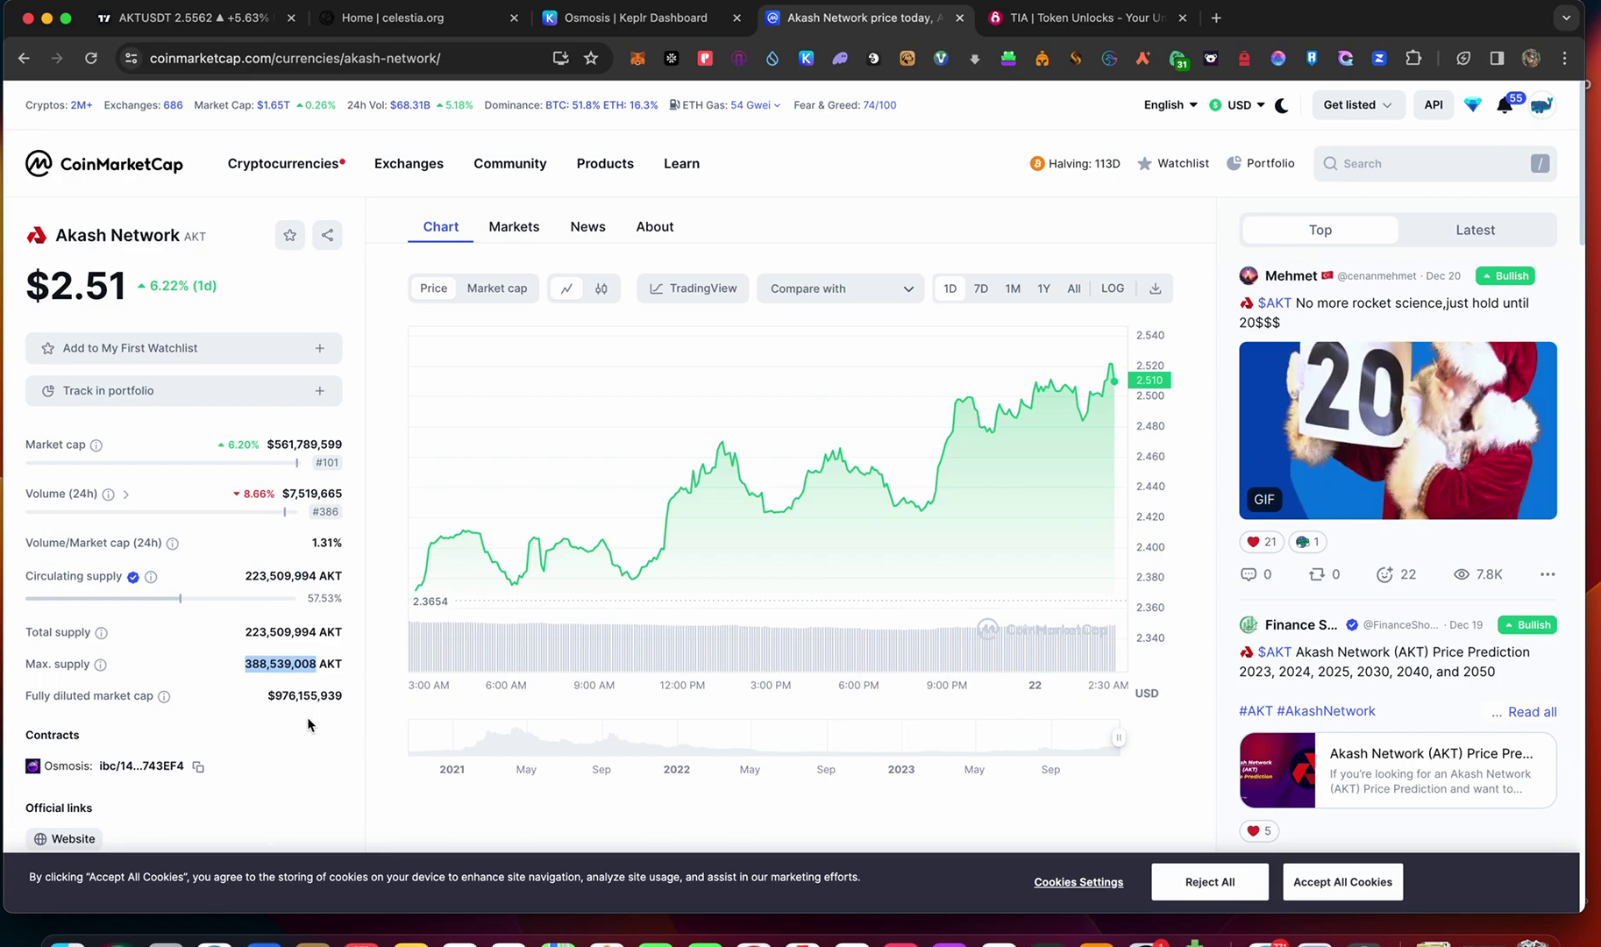
scroll(308, 719, "down", 3)
scroll(307, 716, "down", 2)
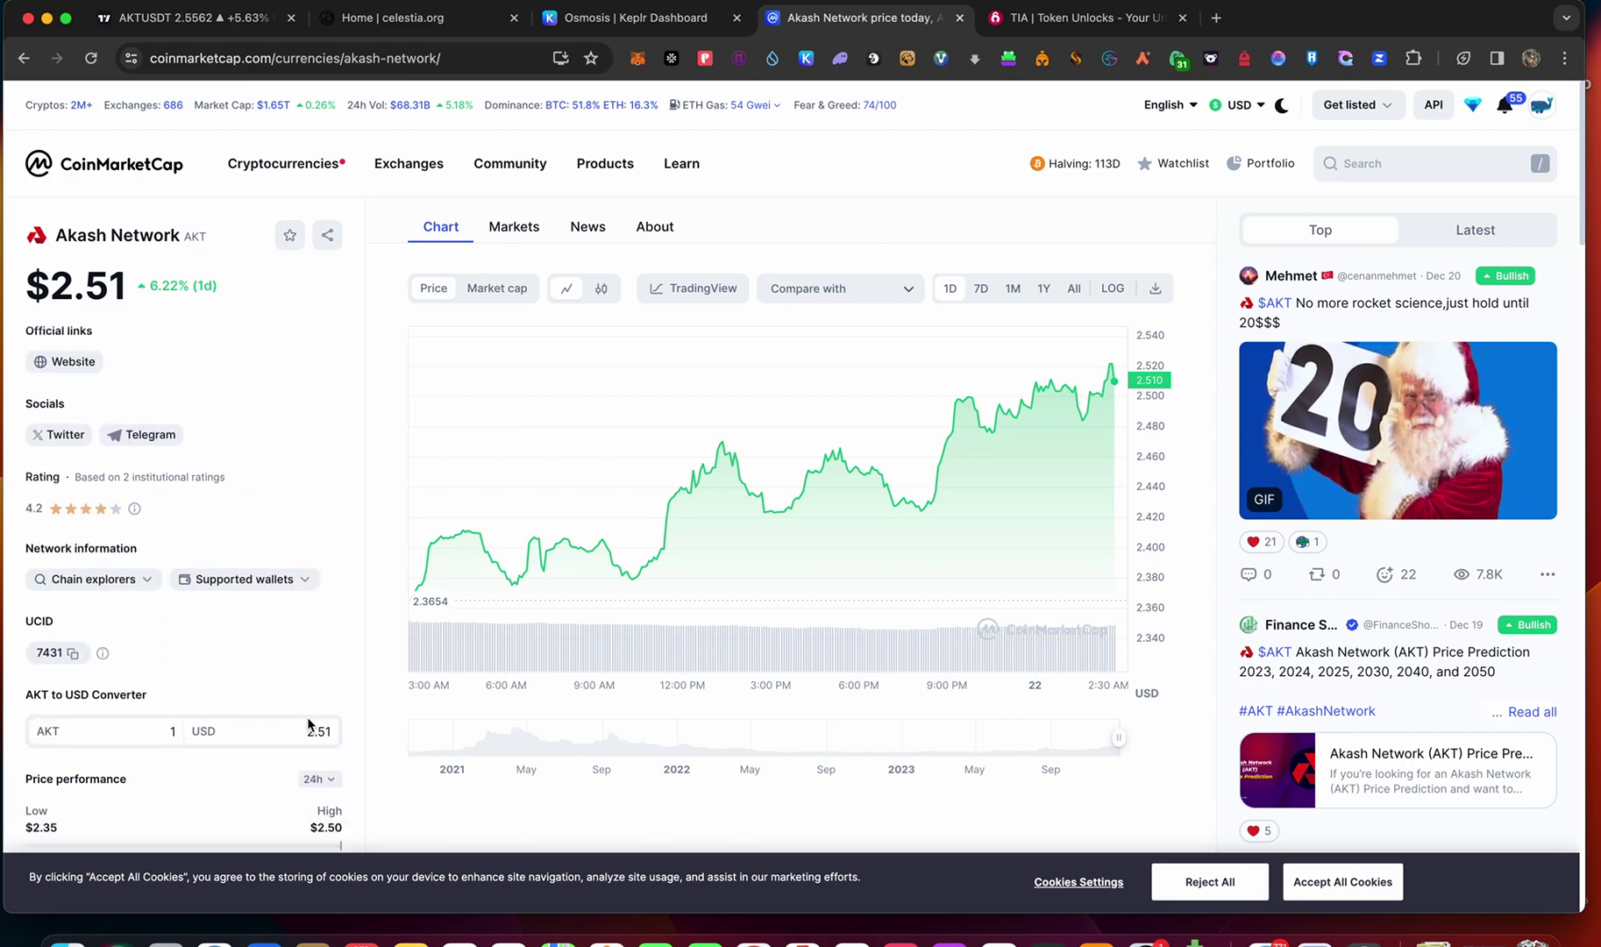
scroll(307, 716, "down", 1)
scroll(306, 716, "down", 3)
scroll(307, 716, "up", 5)
scroll(307, 717, "up", 2)
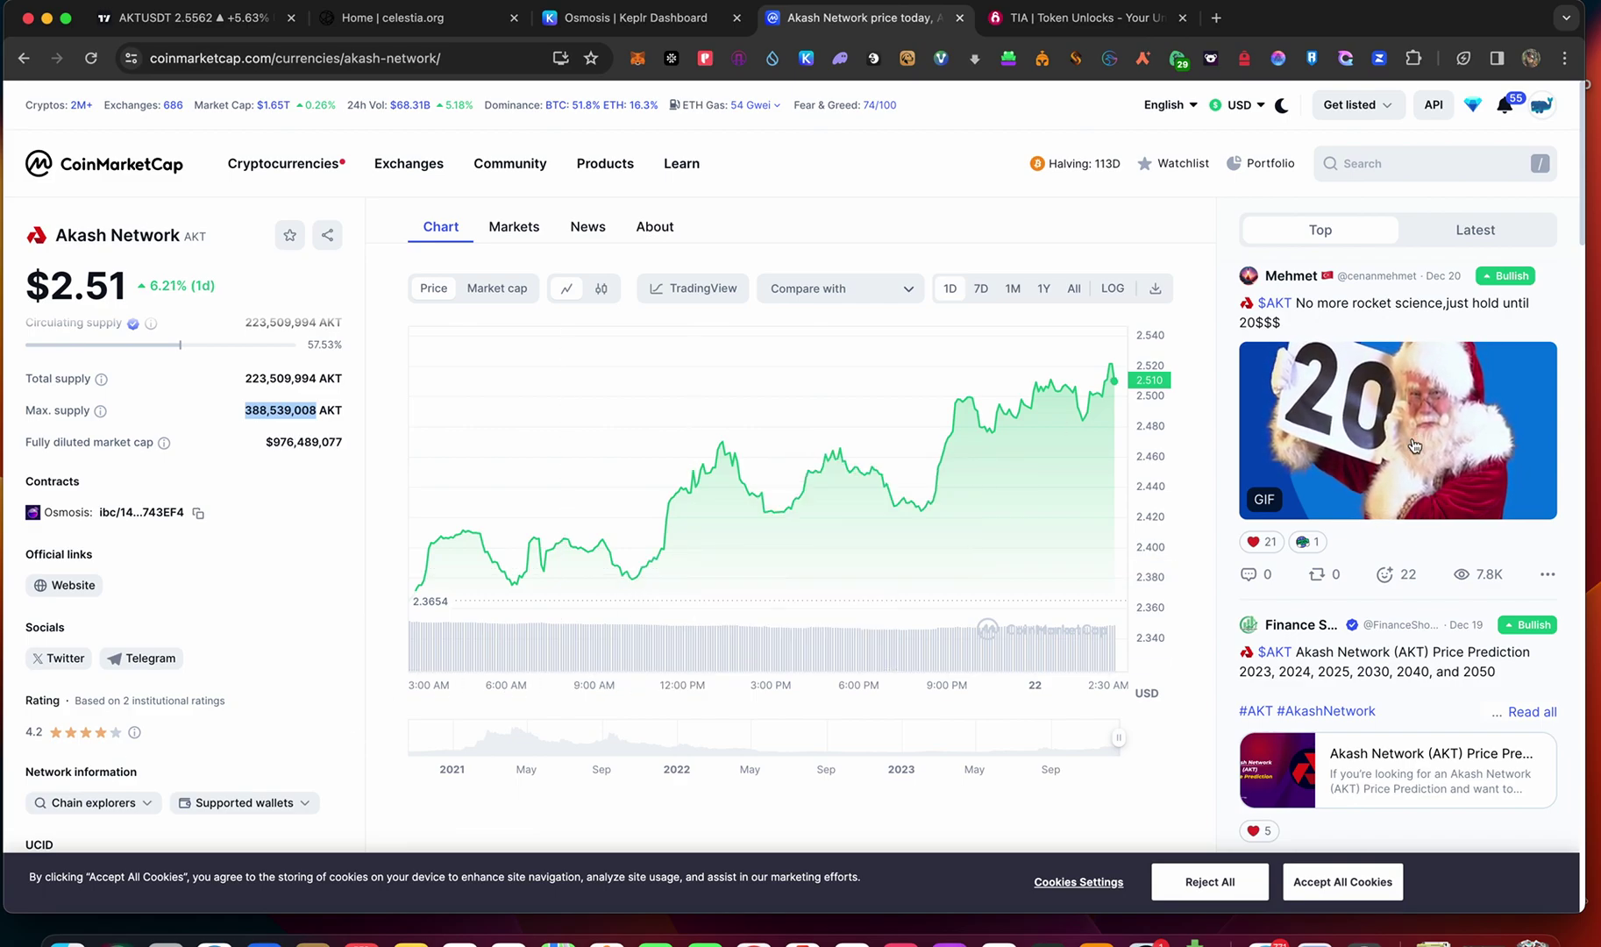
scroll(338, 653, "up", 3)
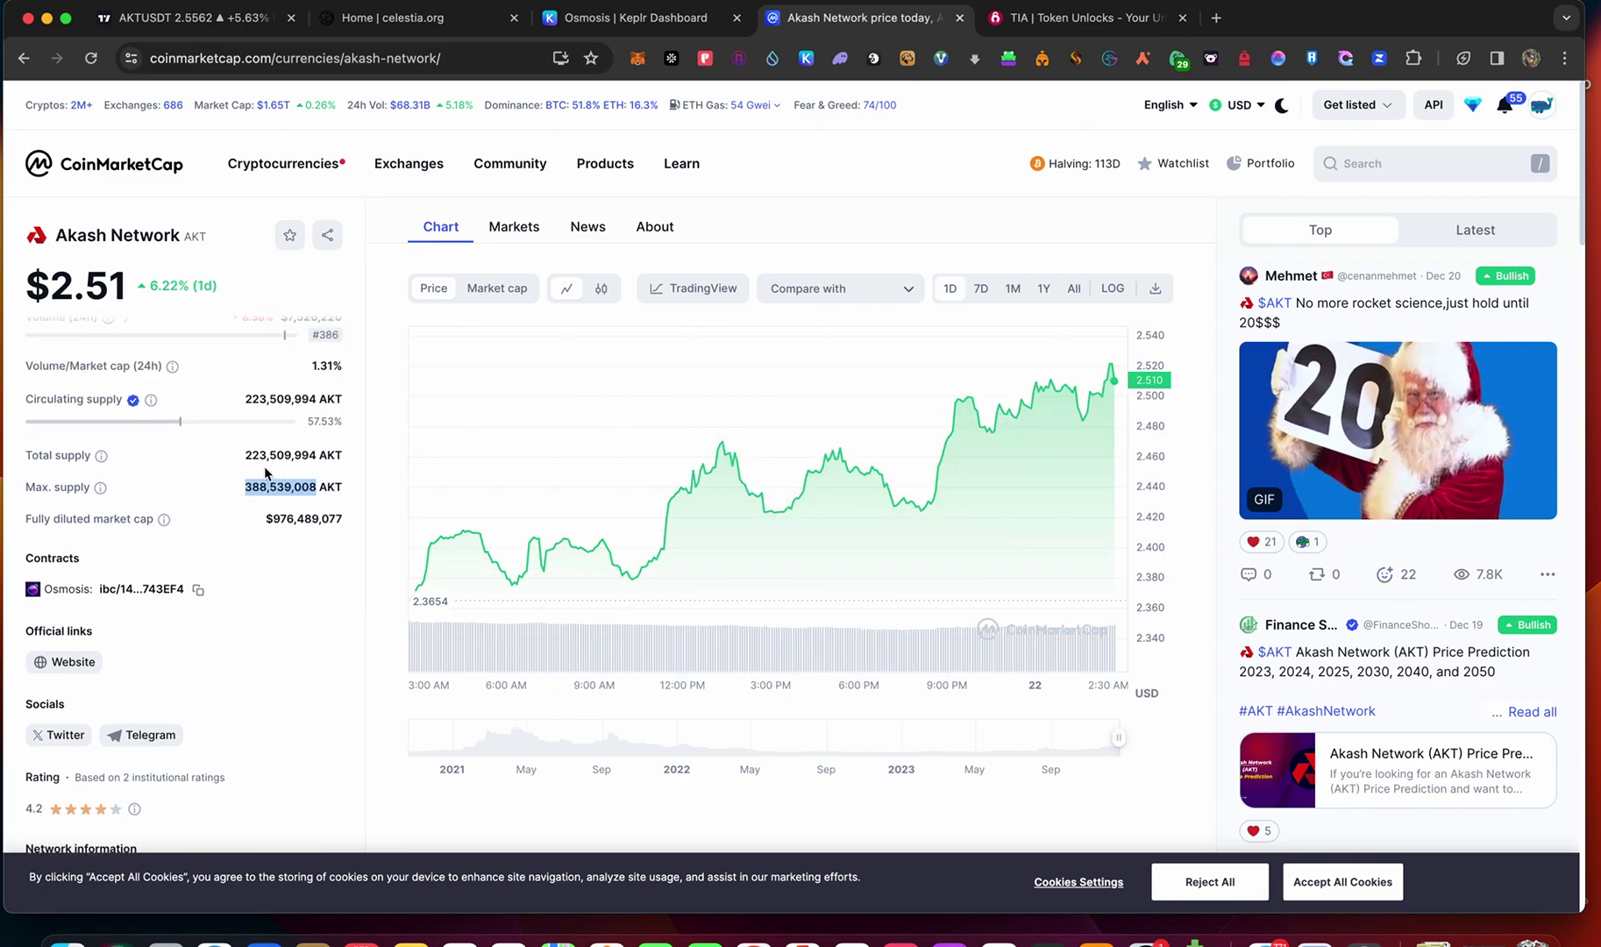
scroll(341, 657, "up", 1)
scroll(385, 768, "down", 2)
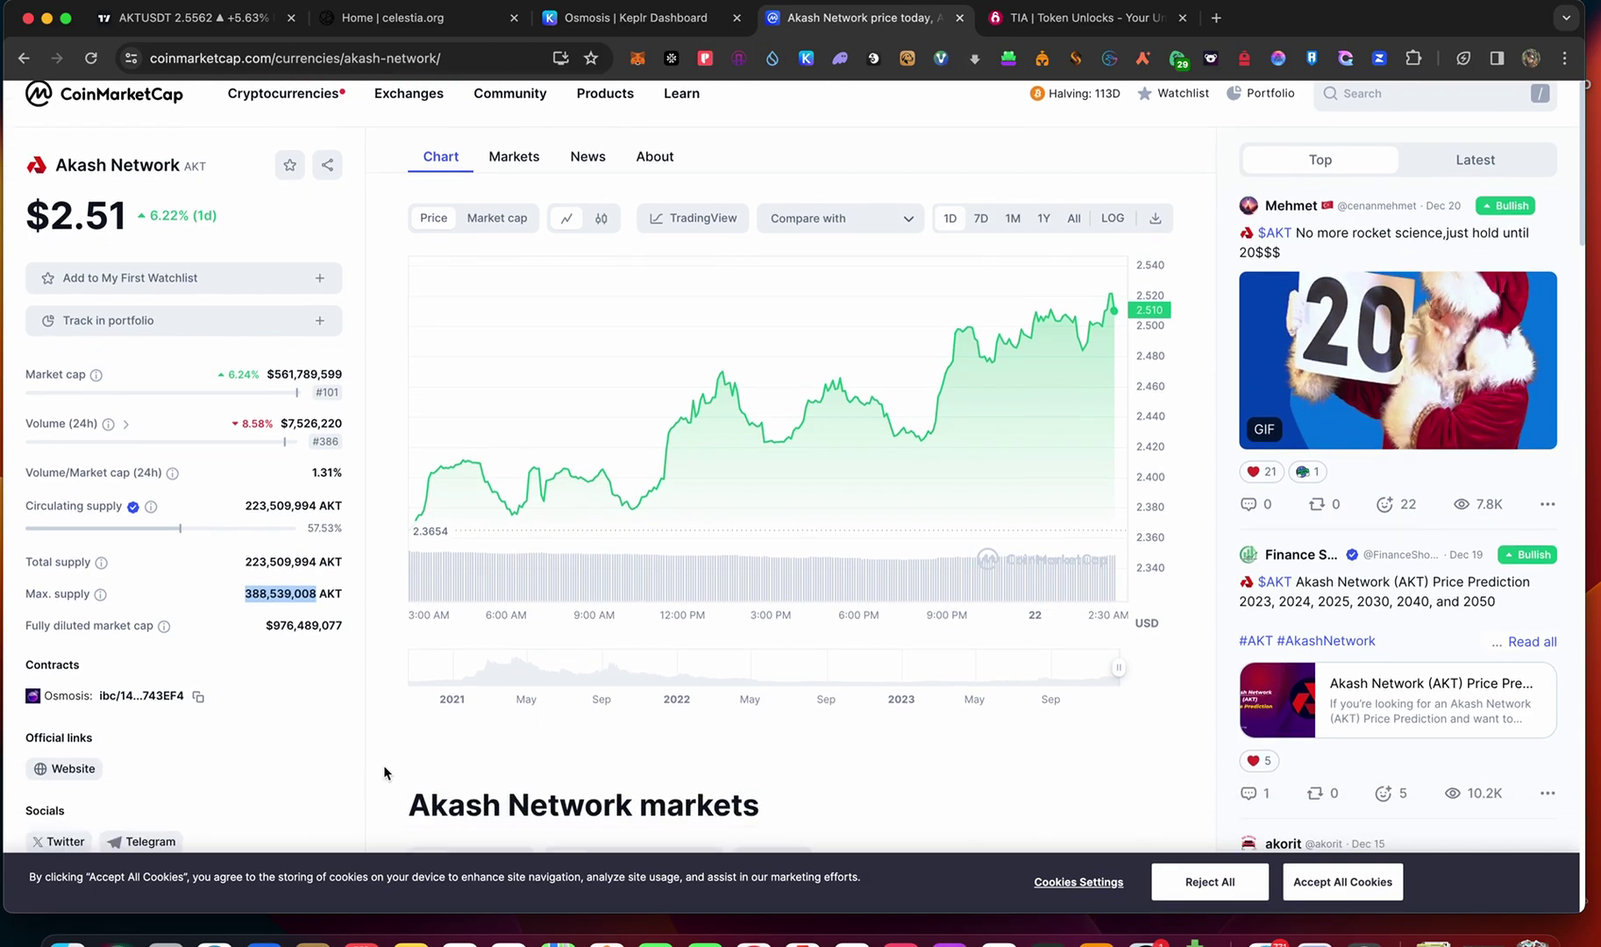
Page through Akash Network's Markets table to markets 31–40, then return to page 1.
scroll(431, 788, "down", 5)
scroll(430, 788, "down", 2)
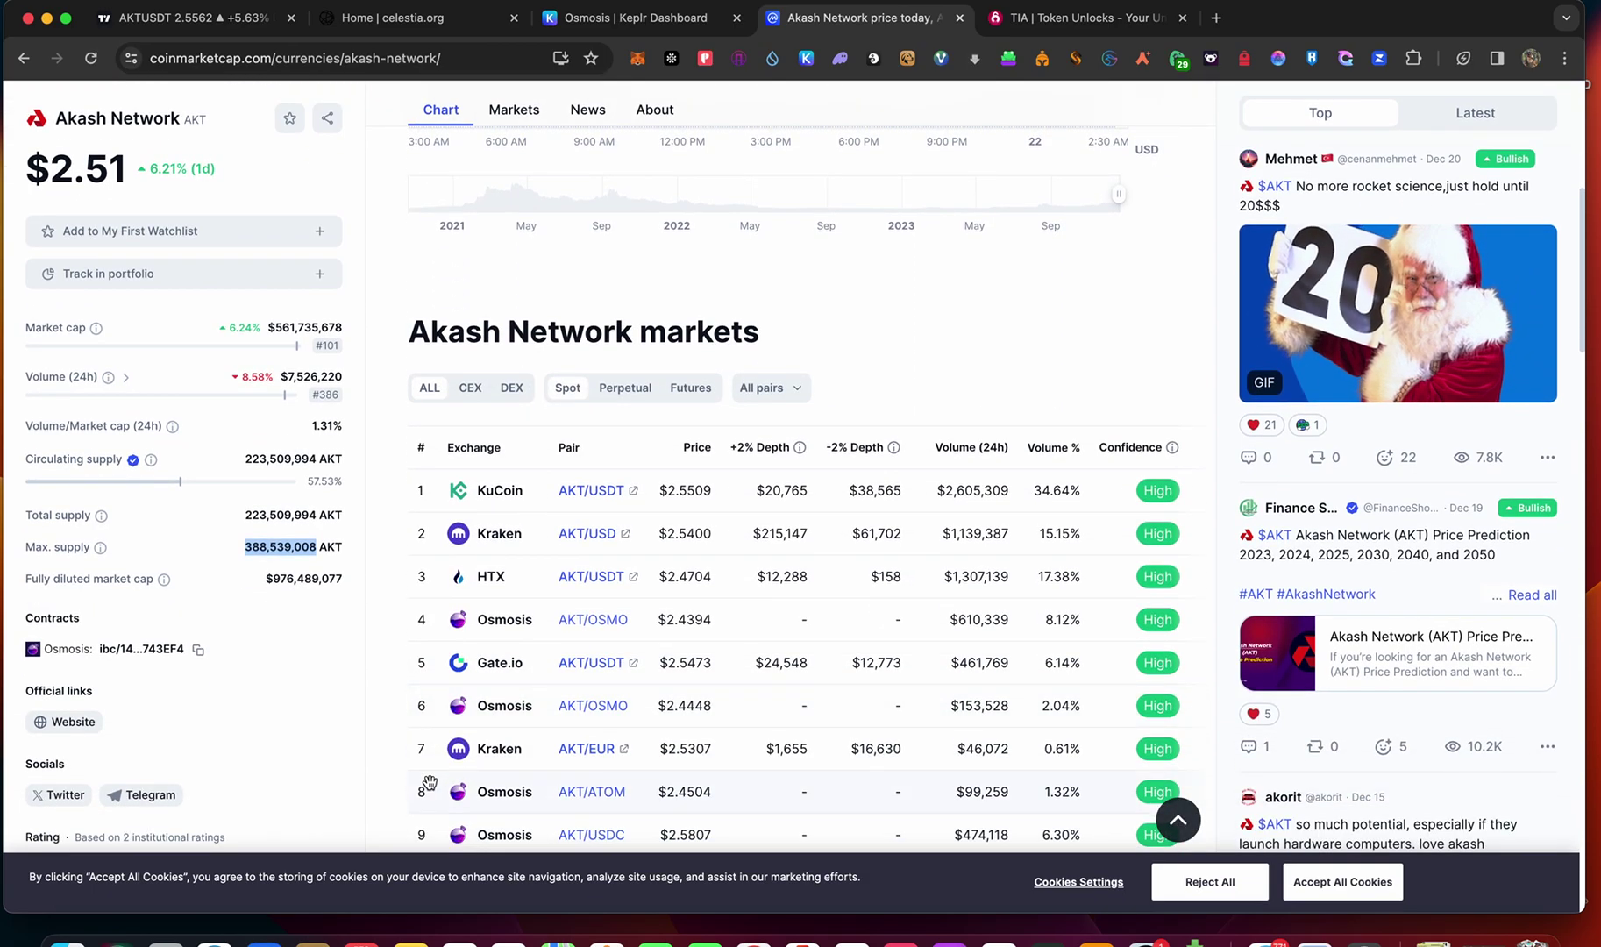
scroll(431, 789, "down", 3)
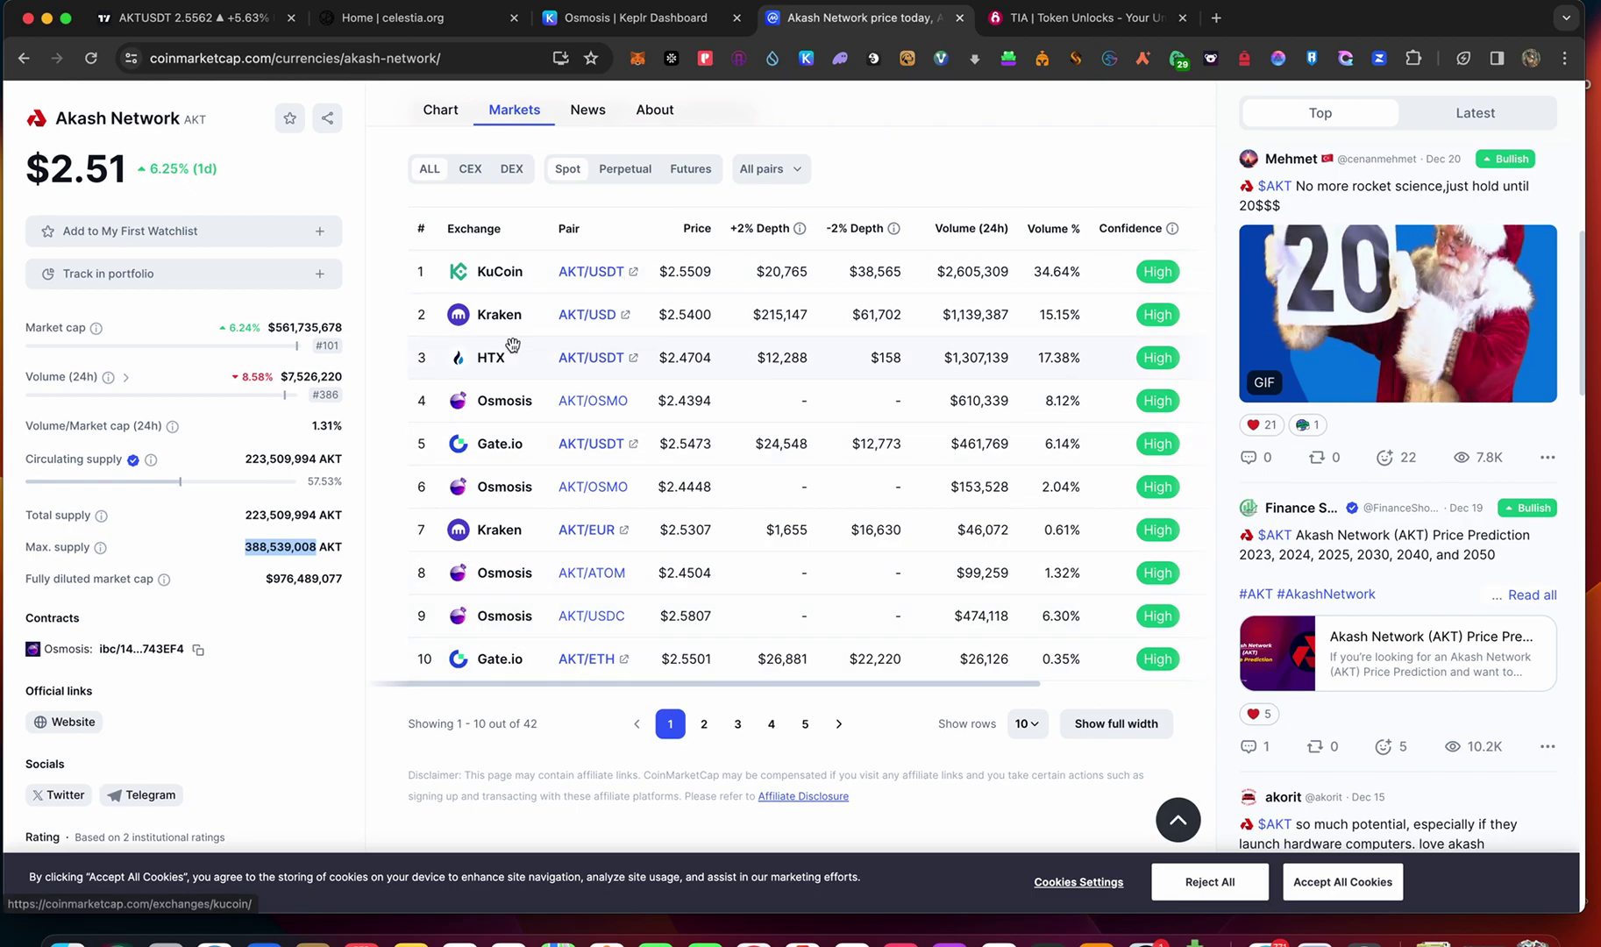
left_click(703, 724)
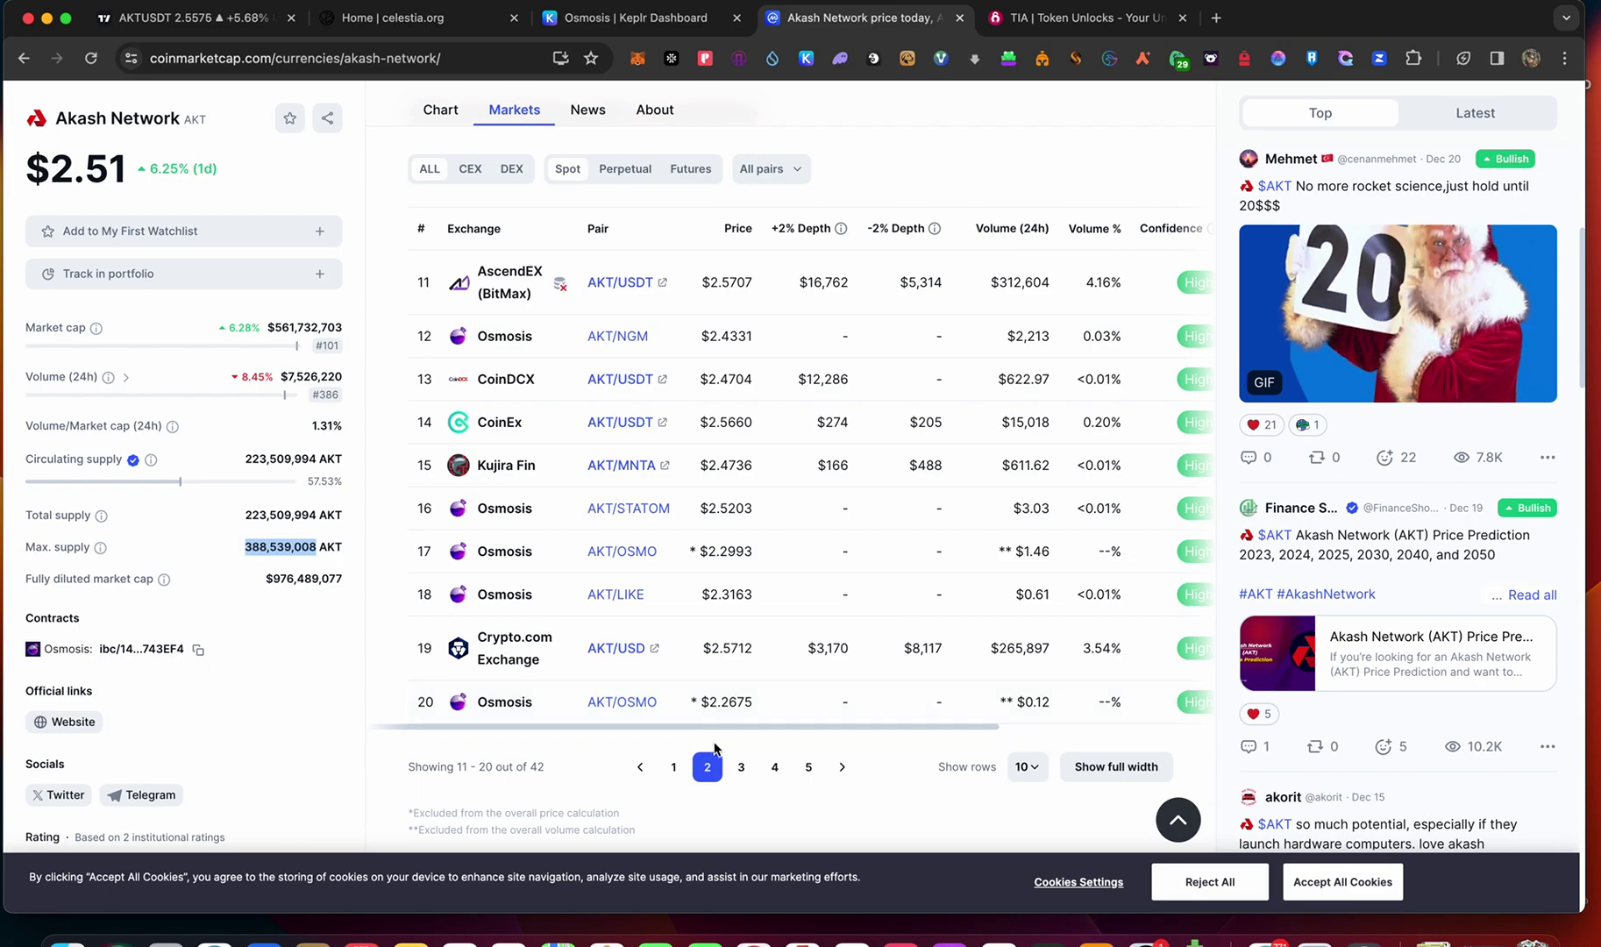
left_click(737, 767)
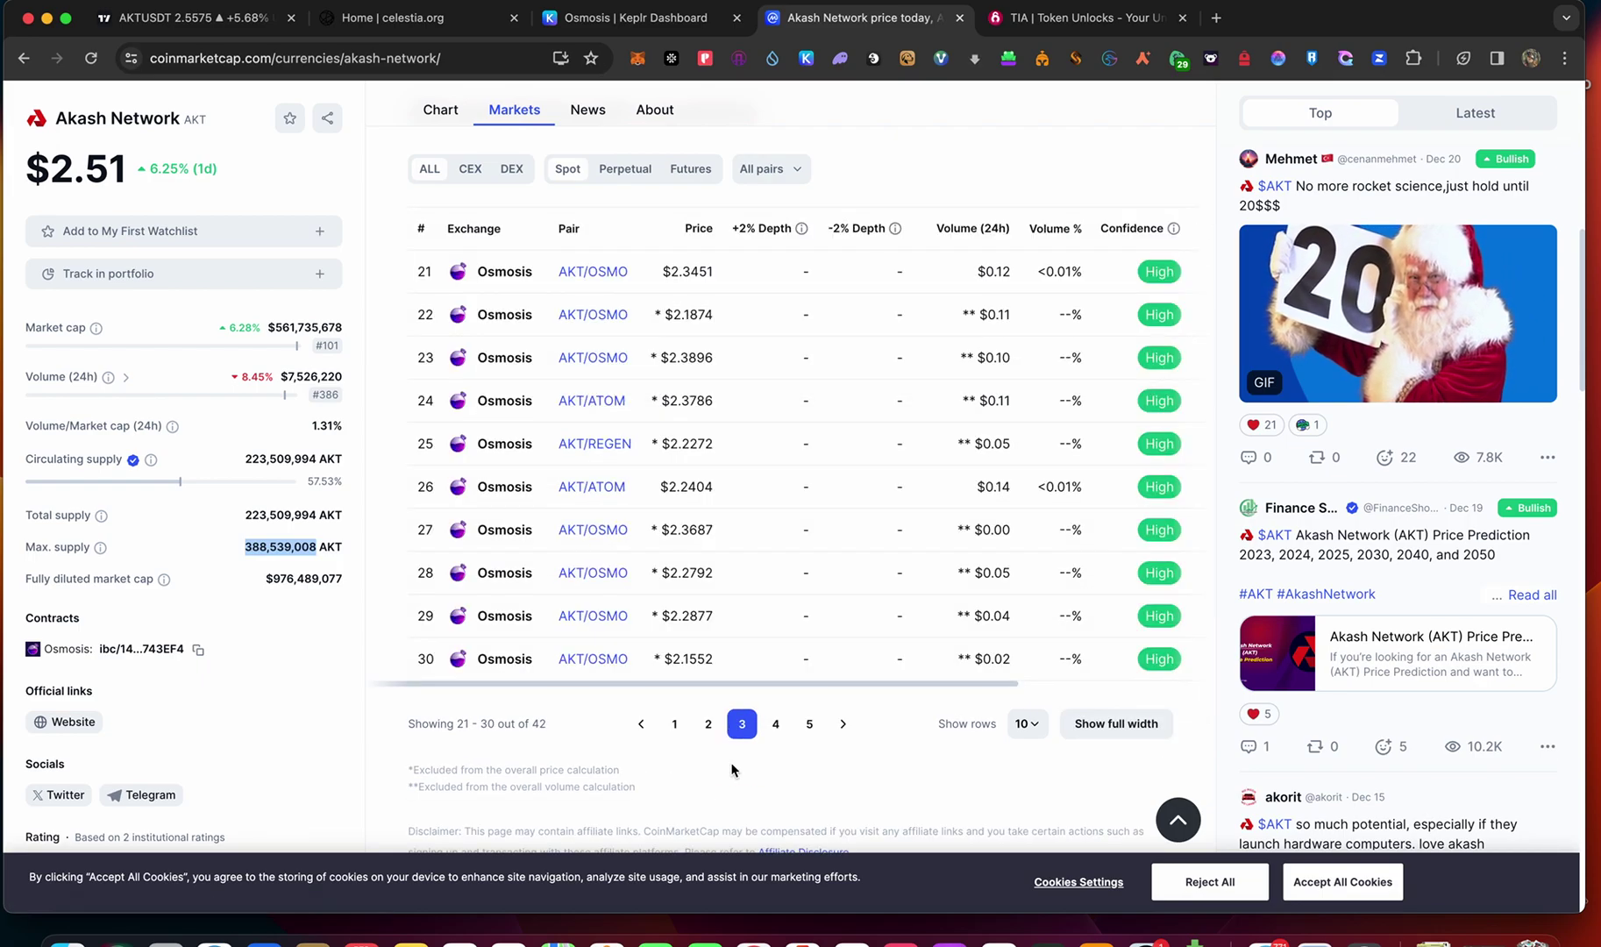
left_click(775, 723)
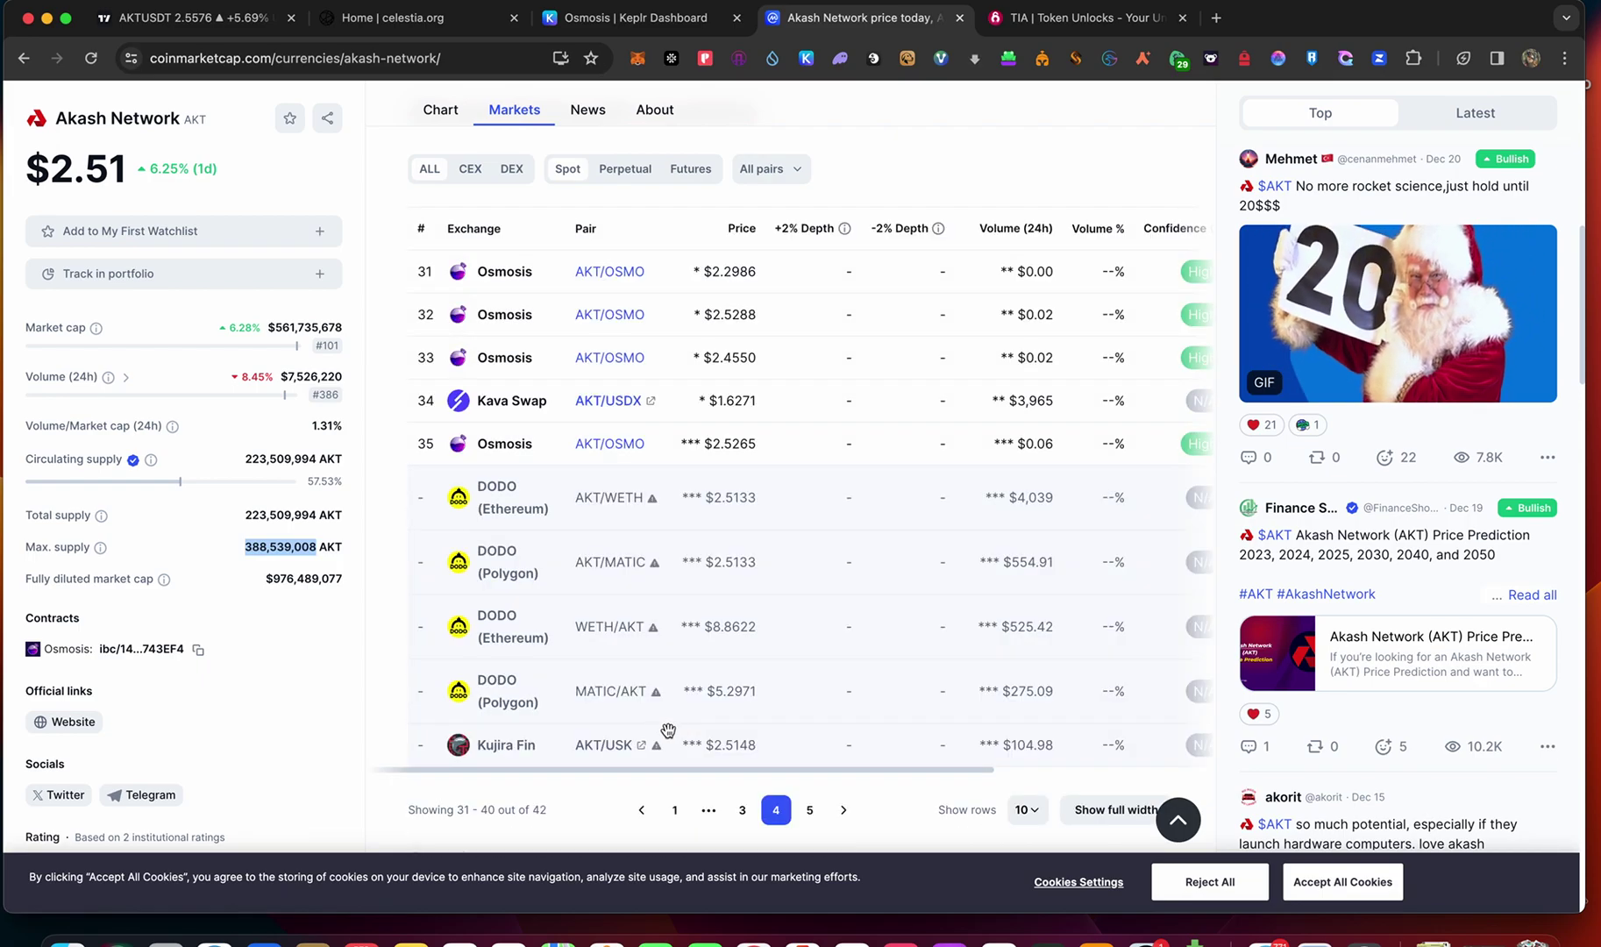
left_click(675, 811)
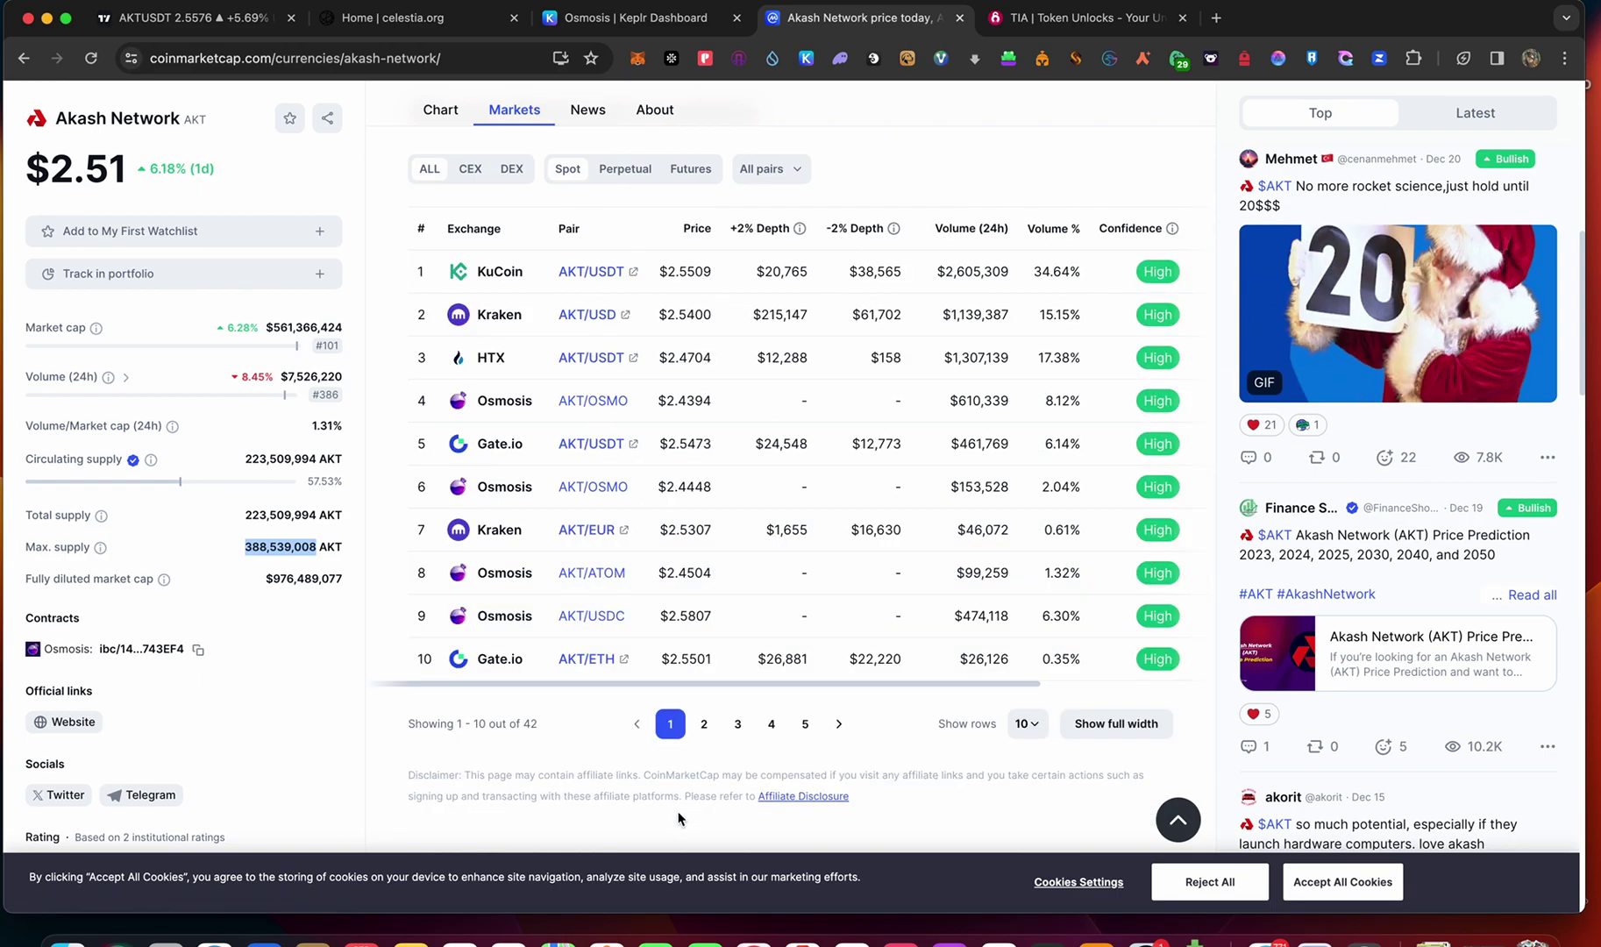
Set the Akash Network price chart to the 7-day range.
scroll(556, 499, "up", 5)
scroll(535, 649, "down", 4)
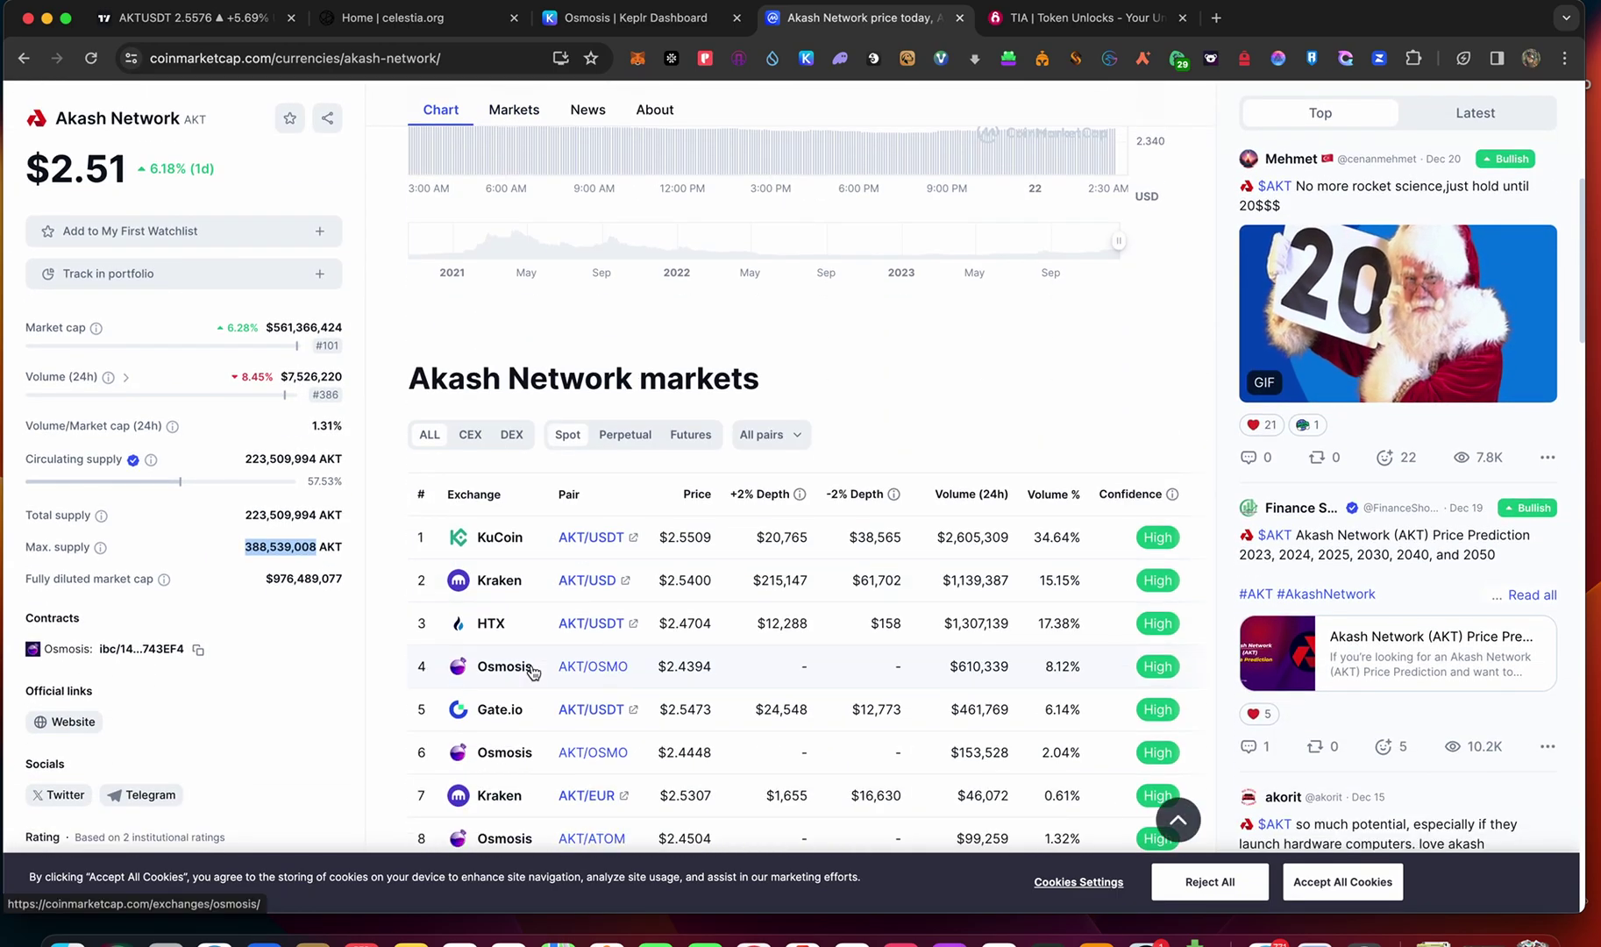
scroll(532, 665, "down", 2)
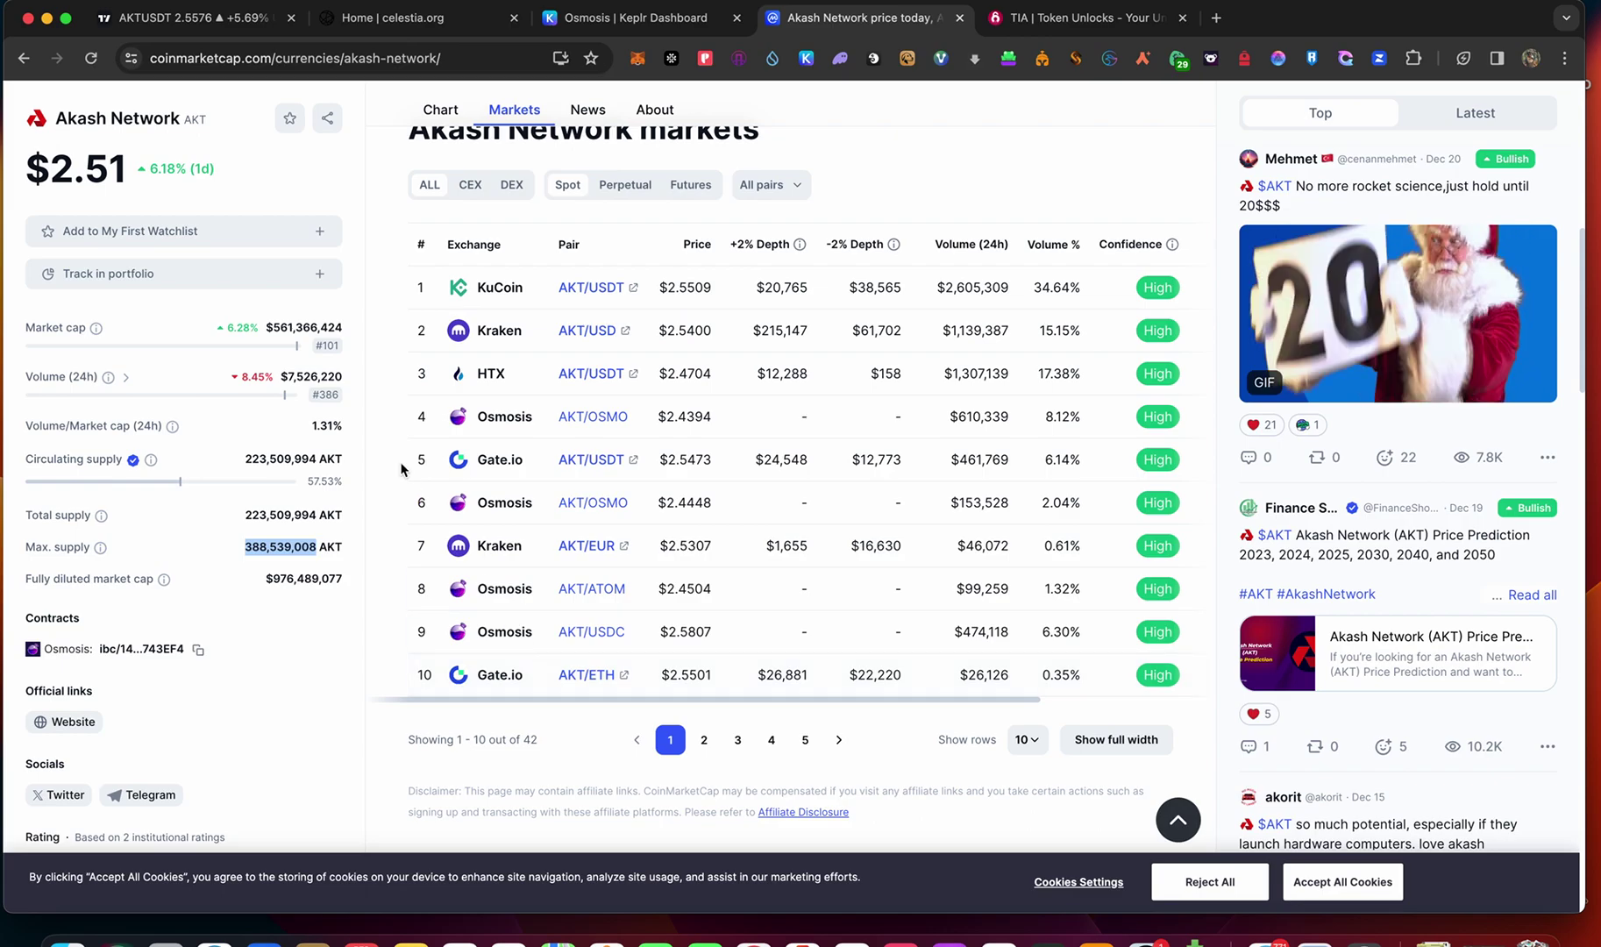
scroll(421, 465, "up", 1)
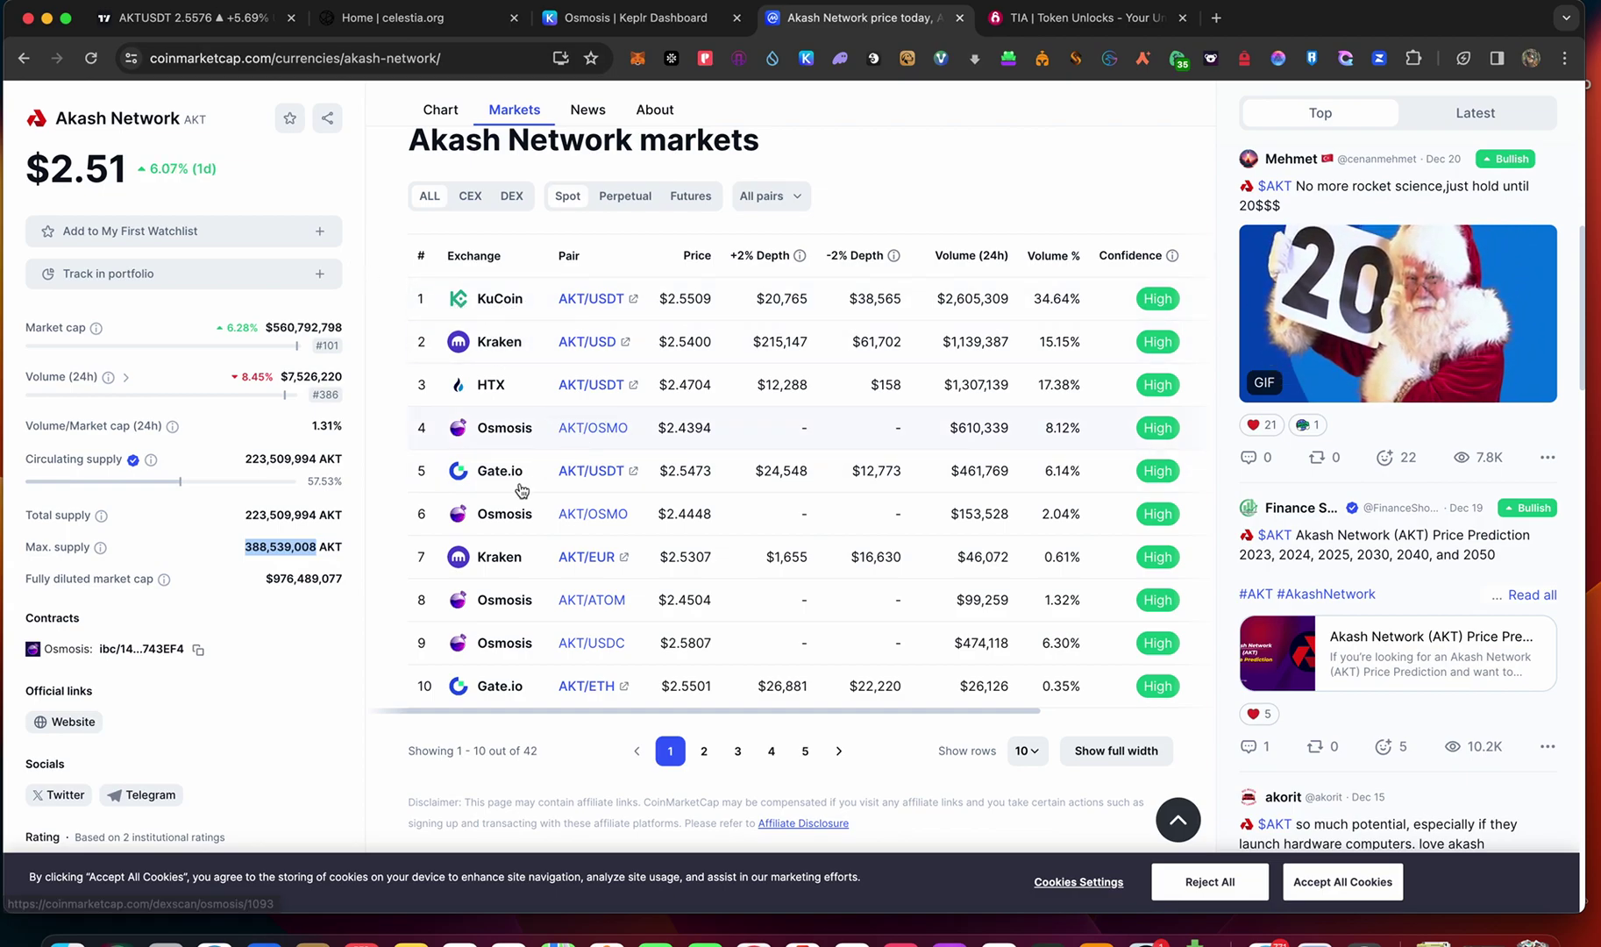
scroll(544, 478, "up", 10)
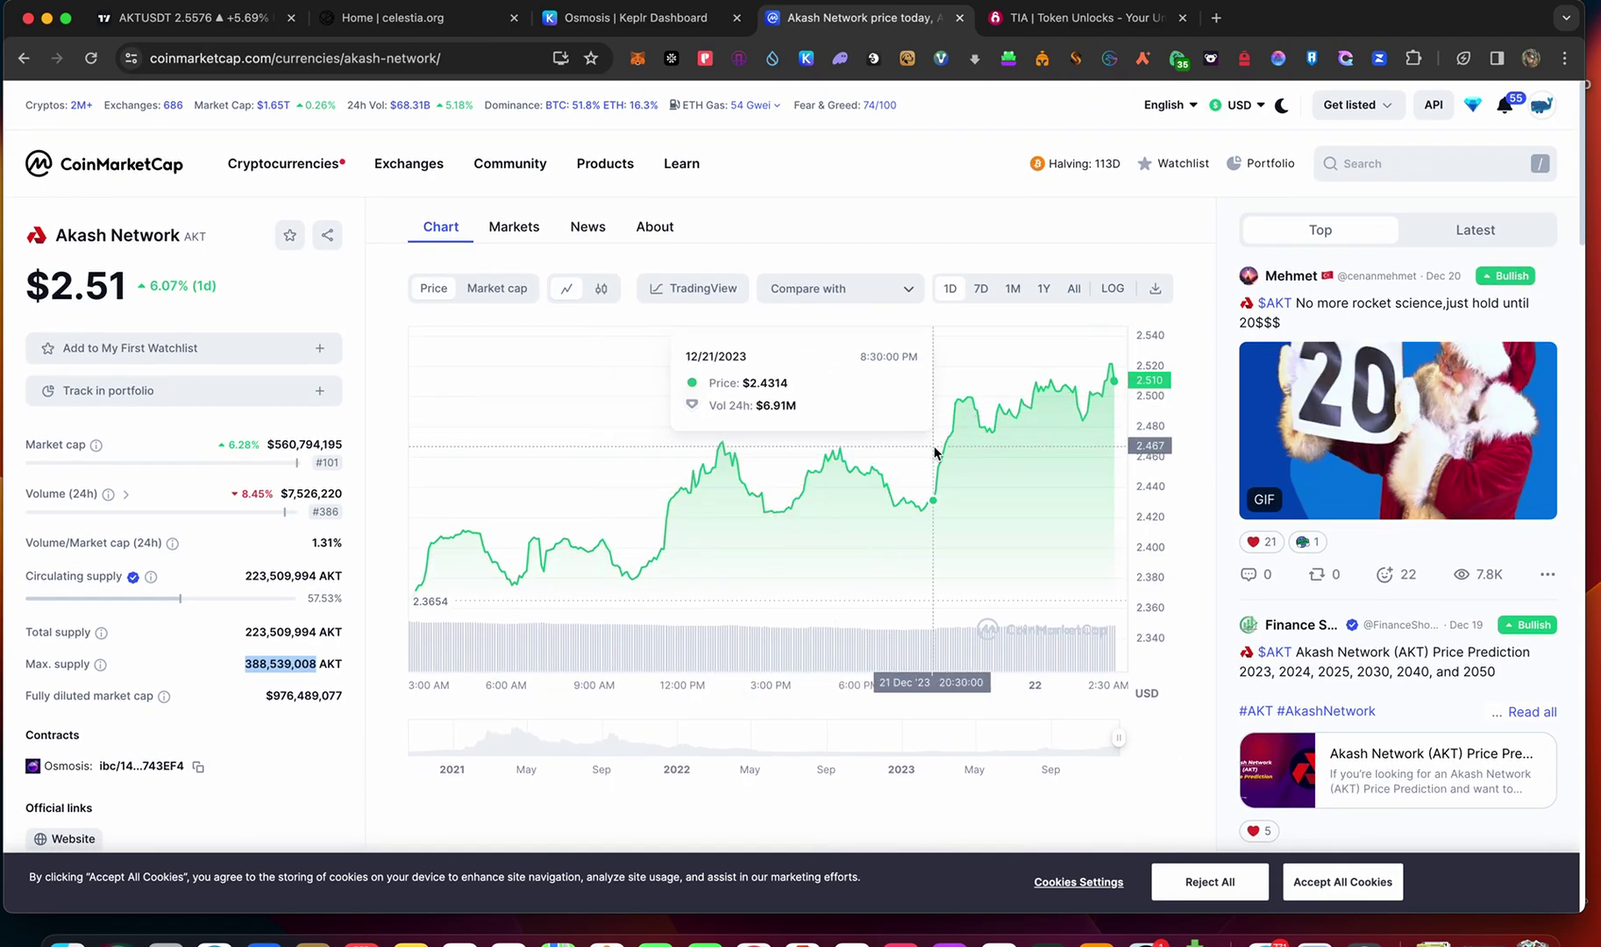
left_click(982, 289)
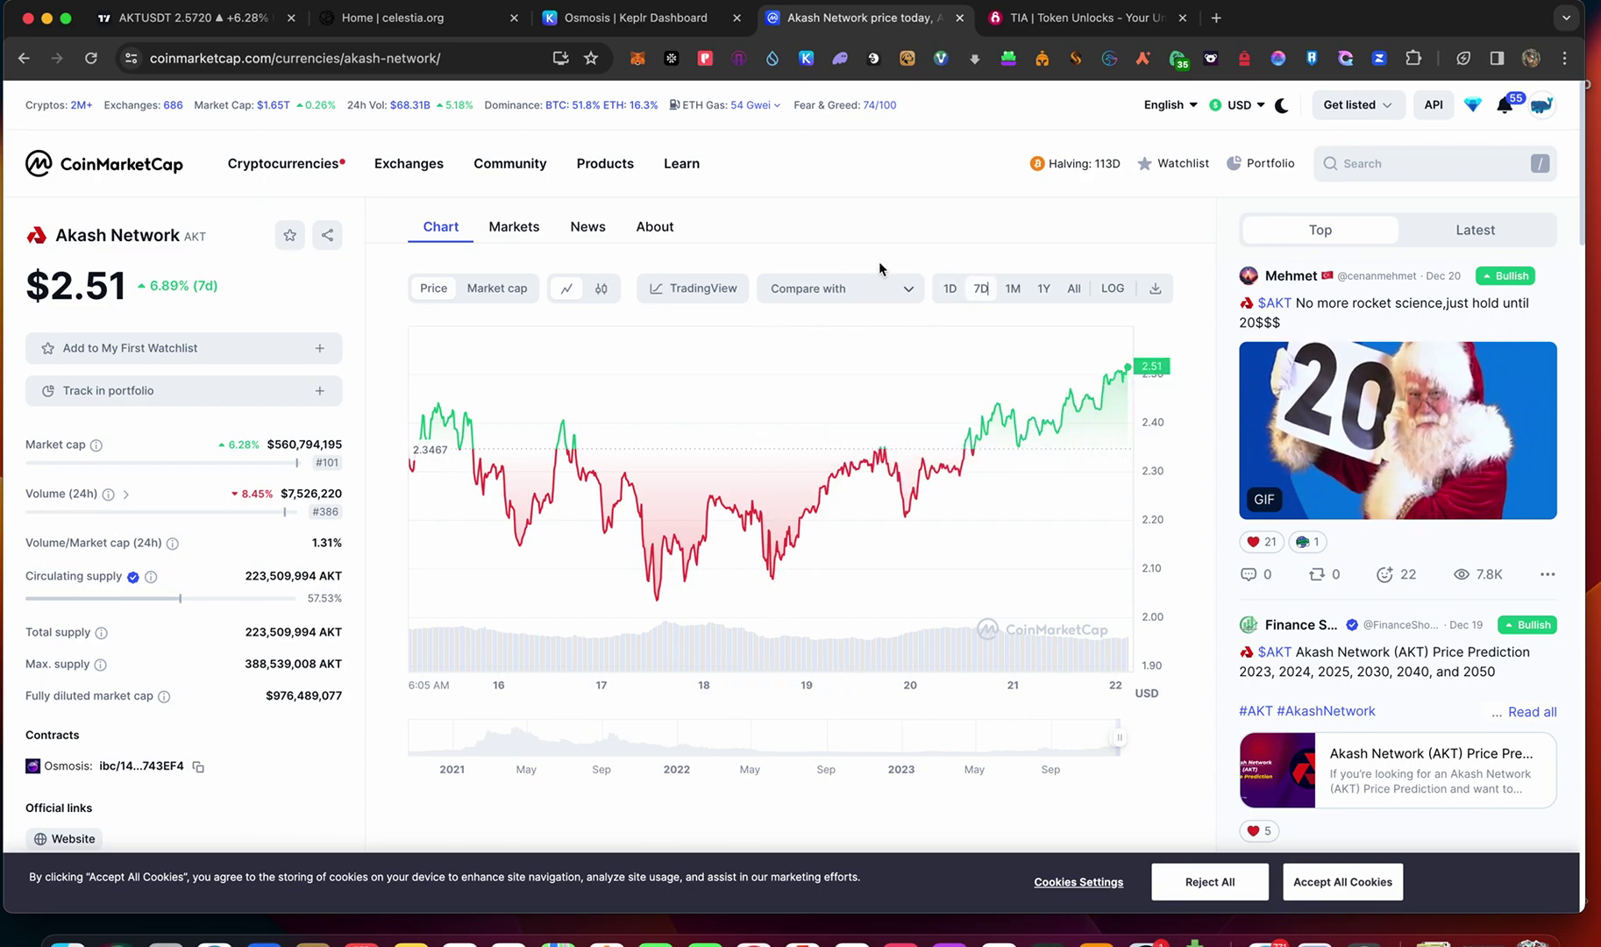
Switch CoinMarketCap to its dark theme.
left_click(1281, 104)
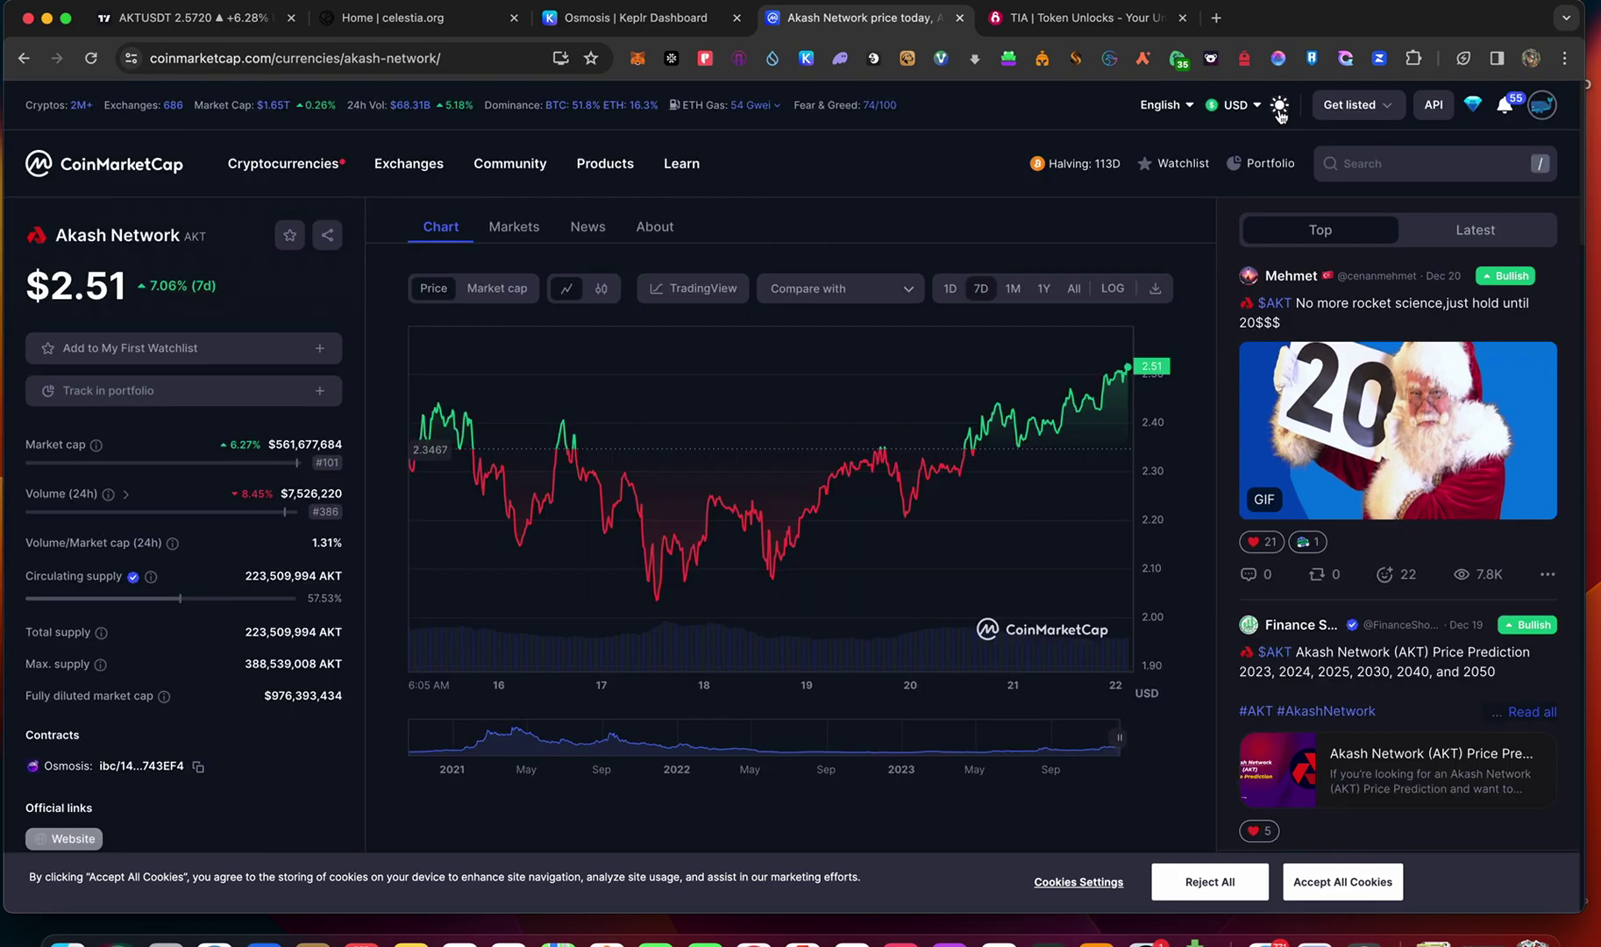
scroll(701, 526, "down", 6)
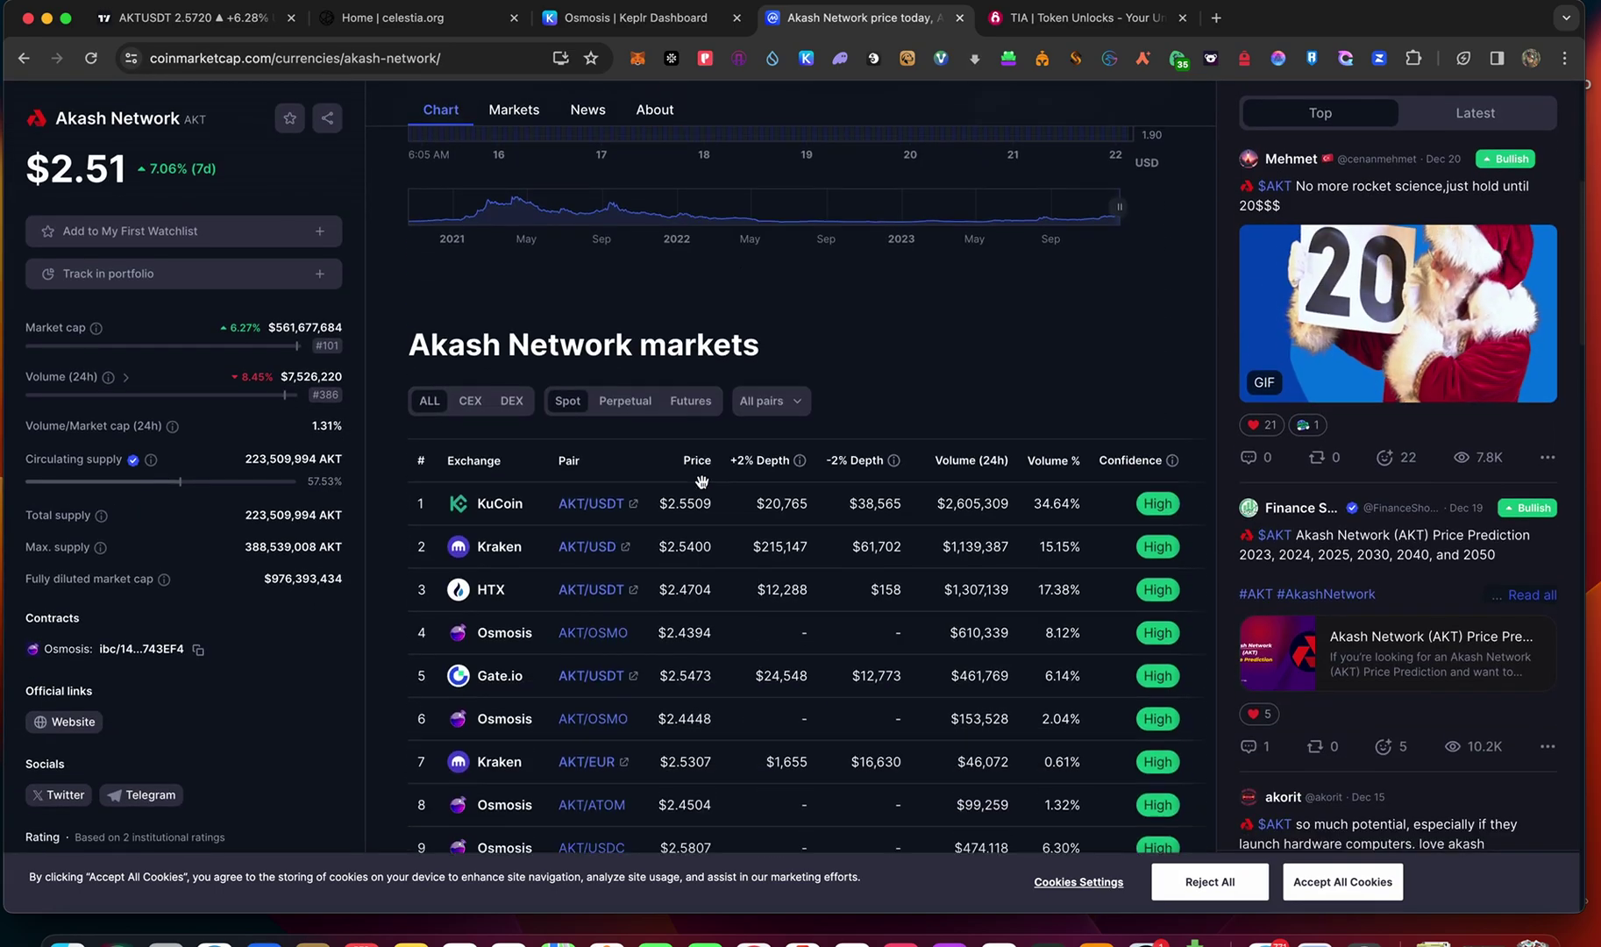
scroll(702, 491, "up", 1)
scroll(702, 481, "up", 5)
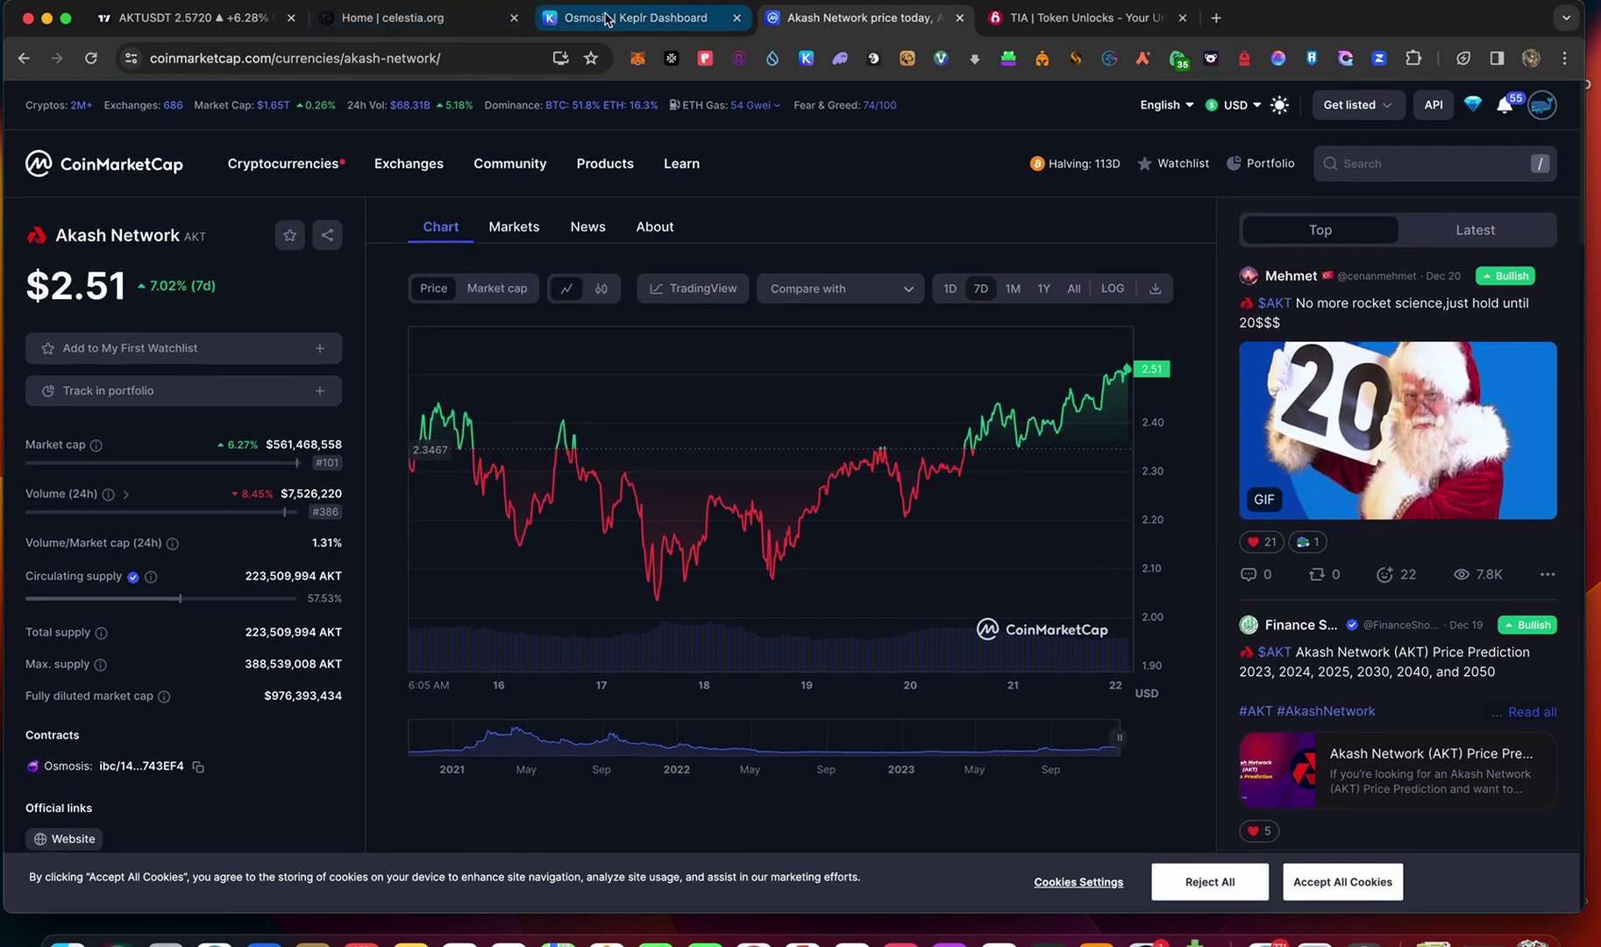
Check the TIA unlock schedule, Celestia homepage and TradingView AKTUSDT tabs, ending on Osmosis staking.
left_click(607, 18)
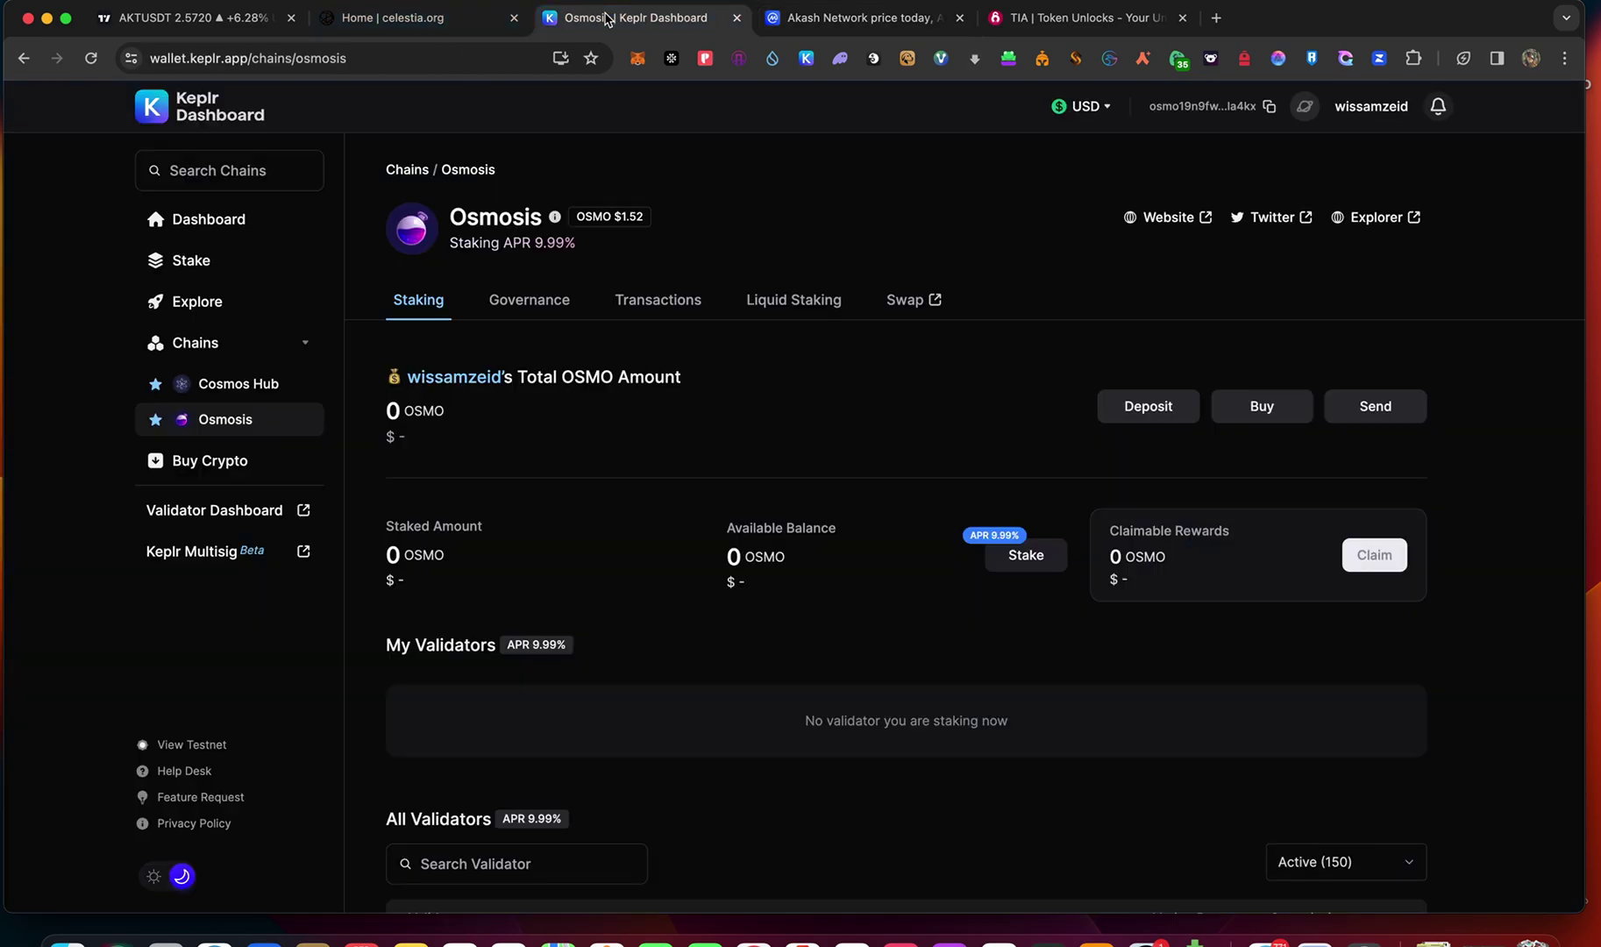
left_click(1006, 26)
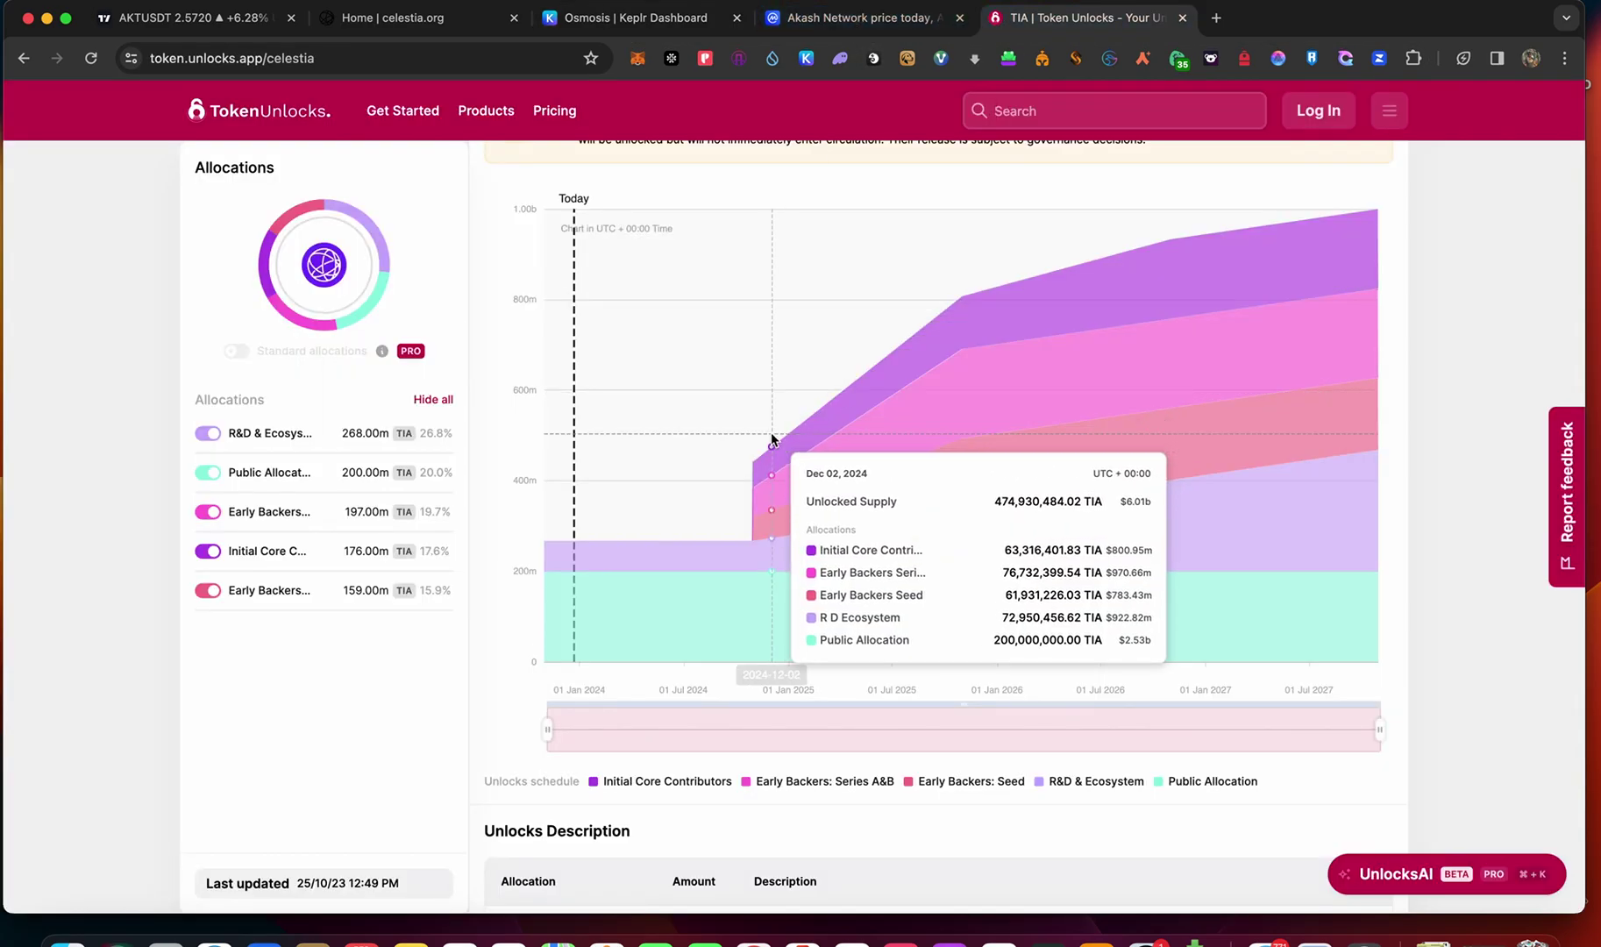
left_click(417, 25)
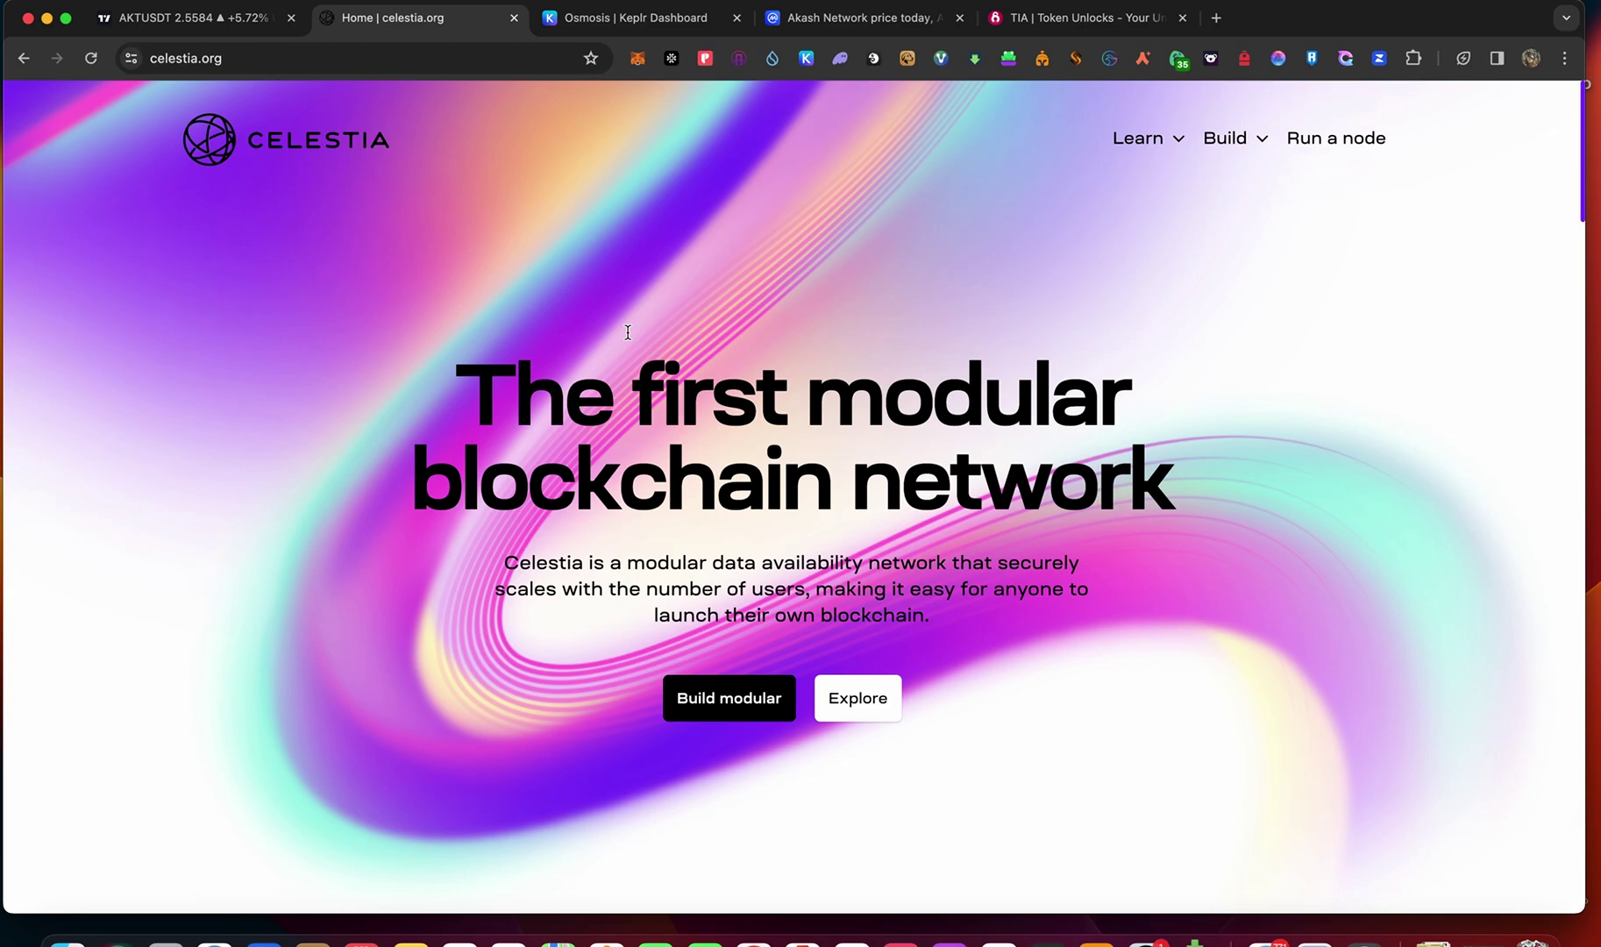
left_click(232, 26)
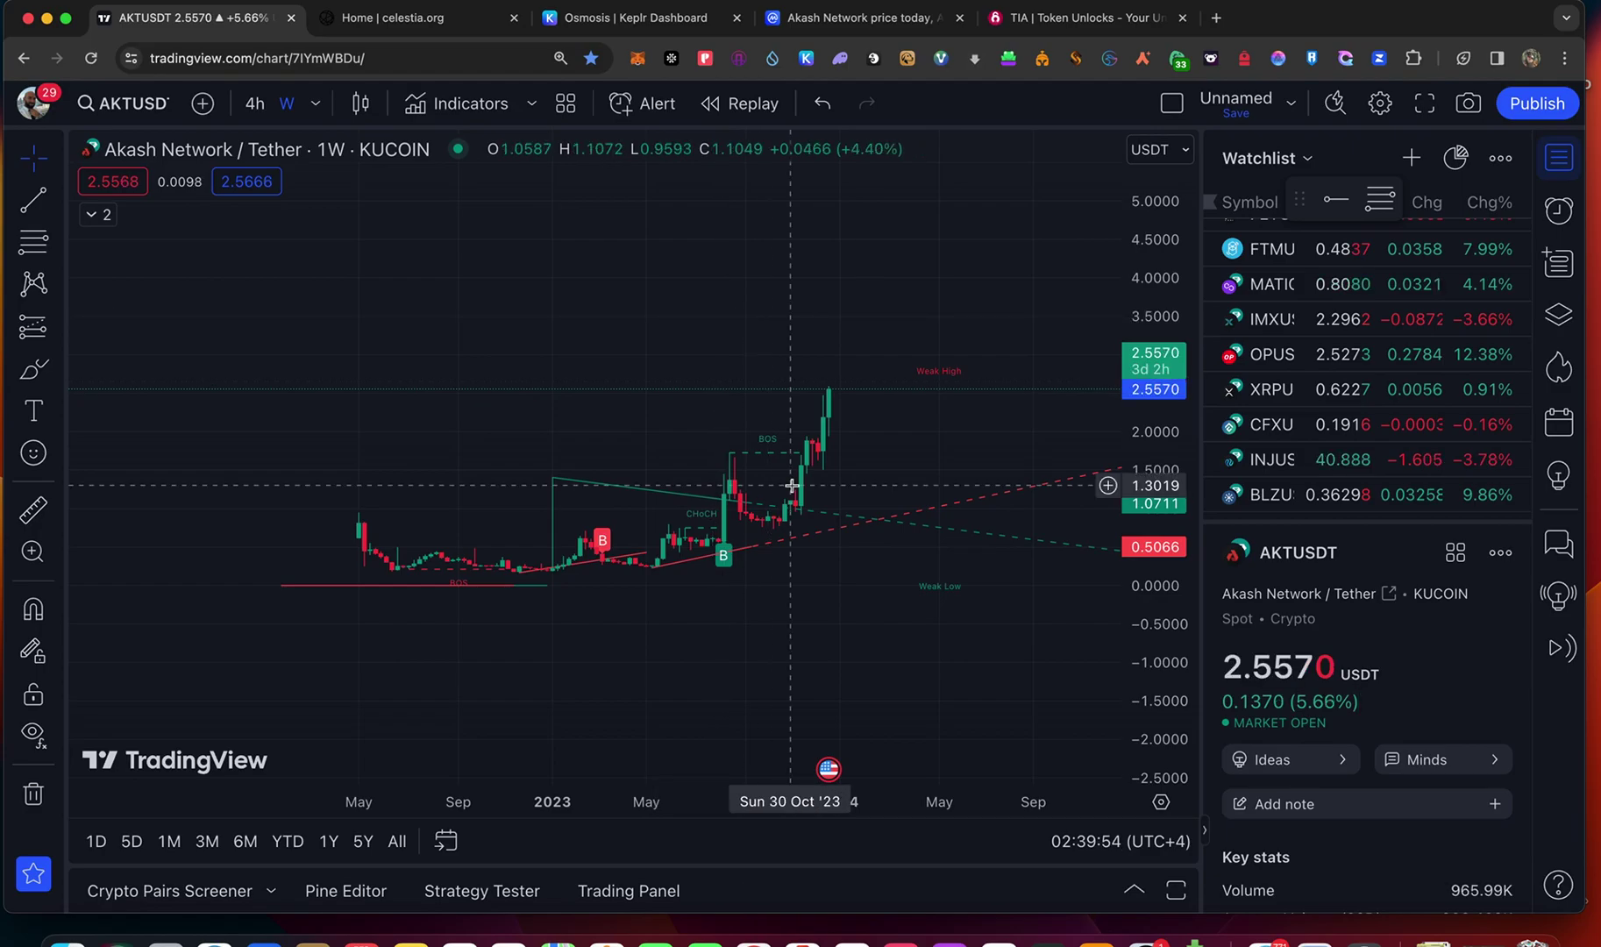
left_click(666, 21)
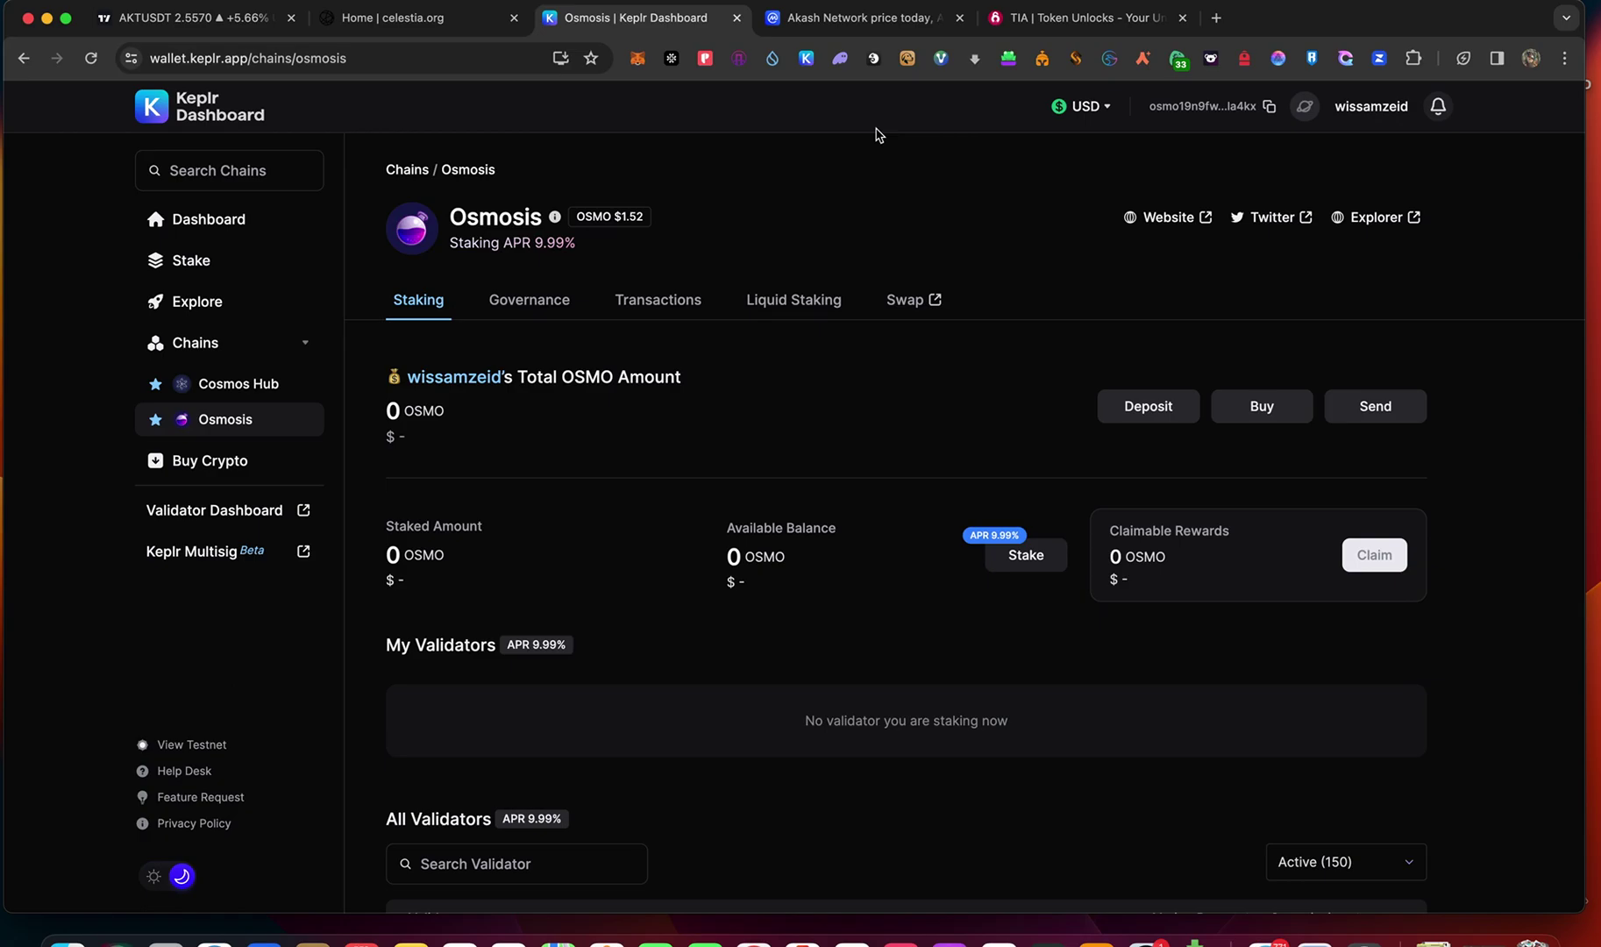